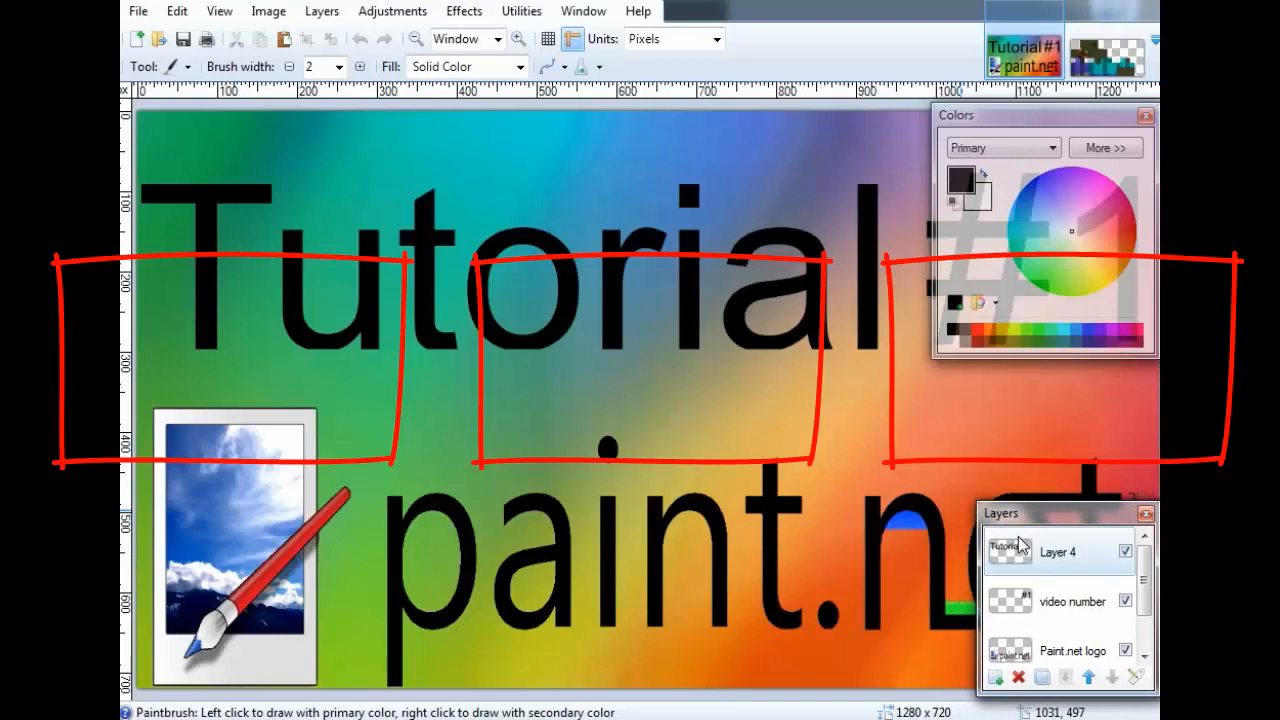
# Select Layer 4 and rearrange the floating Colors and Layers windows to opposite upper corners of the workspace.
pyautogui.click(1020, 565)
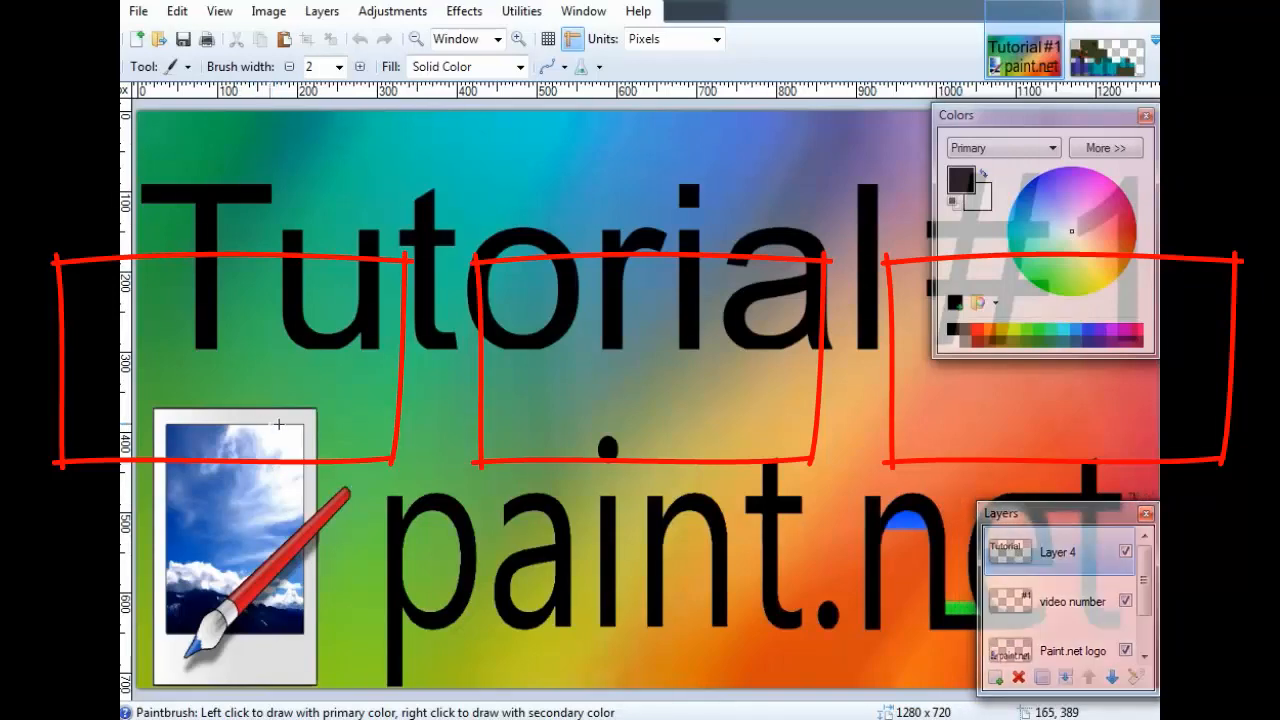
pyautogui.scroll(-4, 279, 423)
pyautogui.scroll(2, 282, 415)
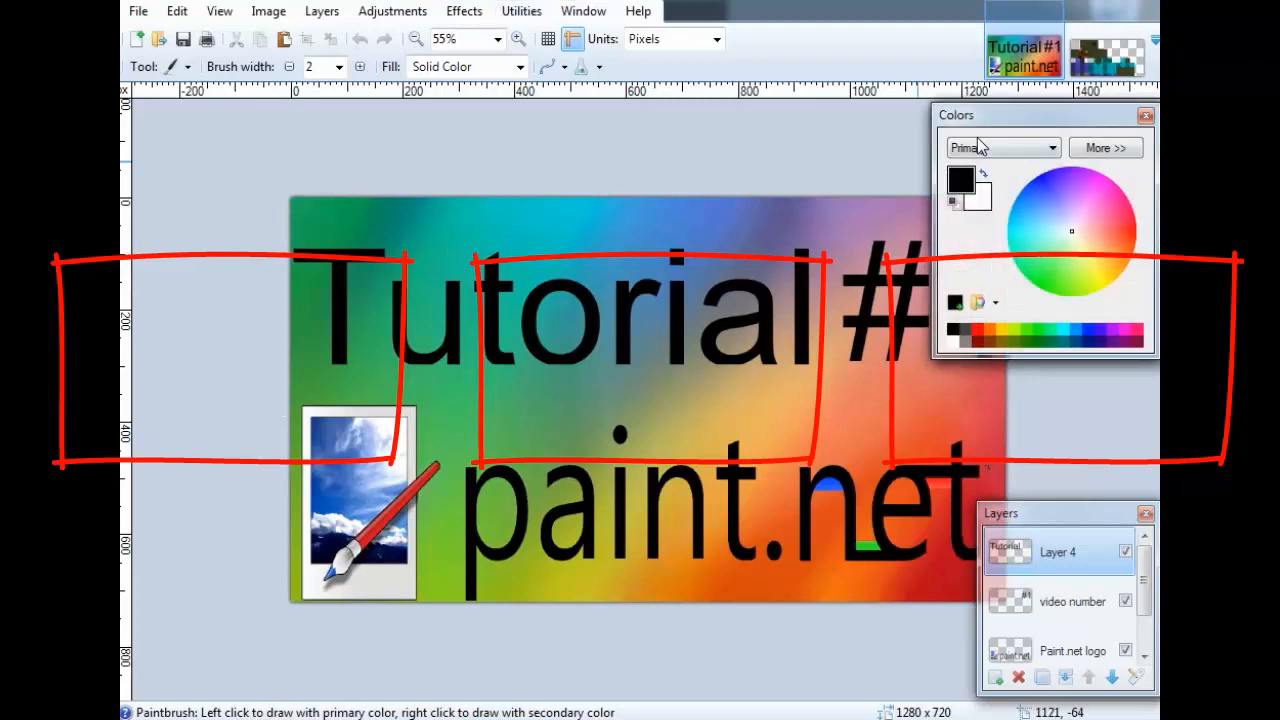
pyautogui.moveTo(944, 117); pyautogui.dragTo(149, 119)
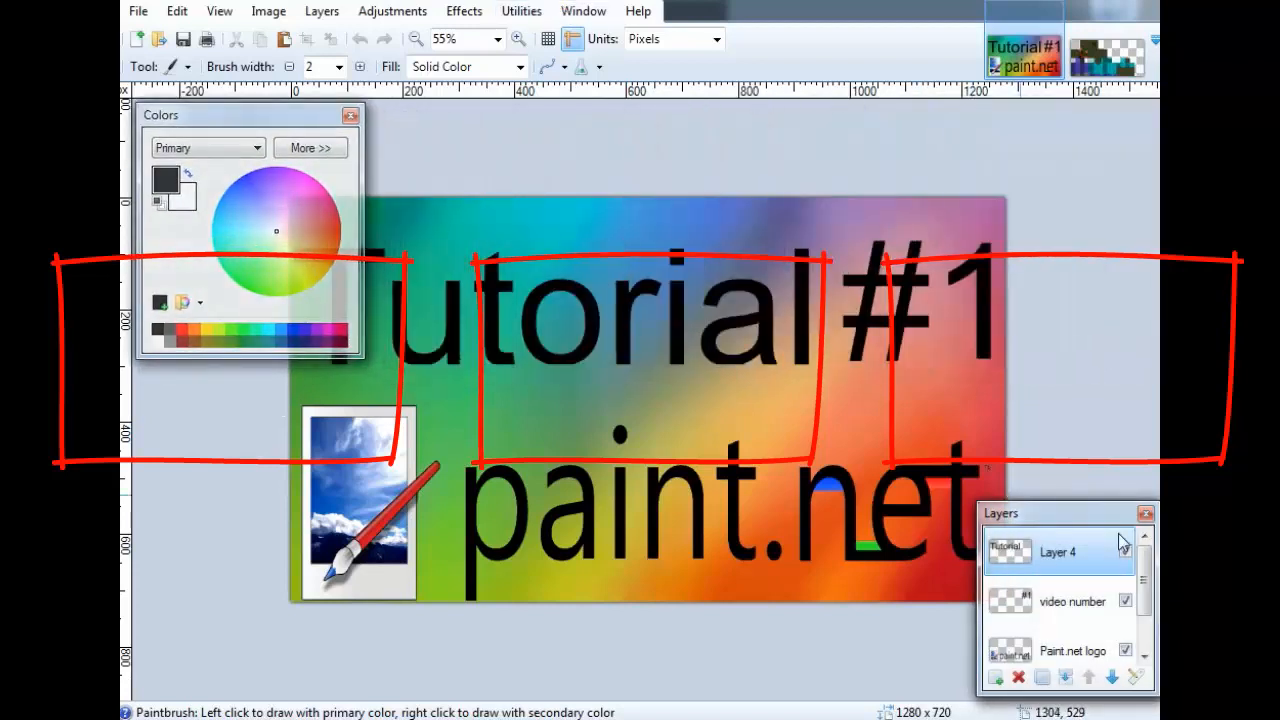
pyautogui.moveTo(1090, 514); pyautogui.dragTo(1070, 137)
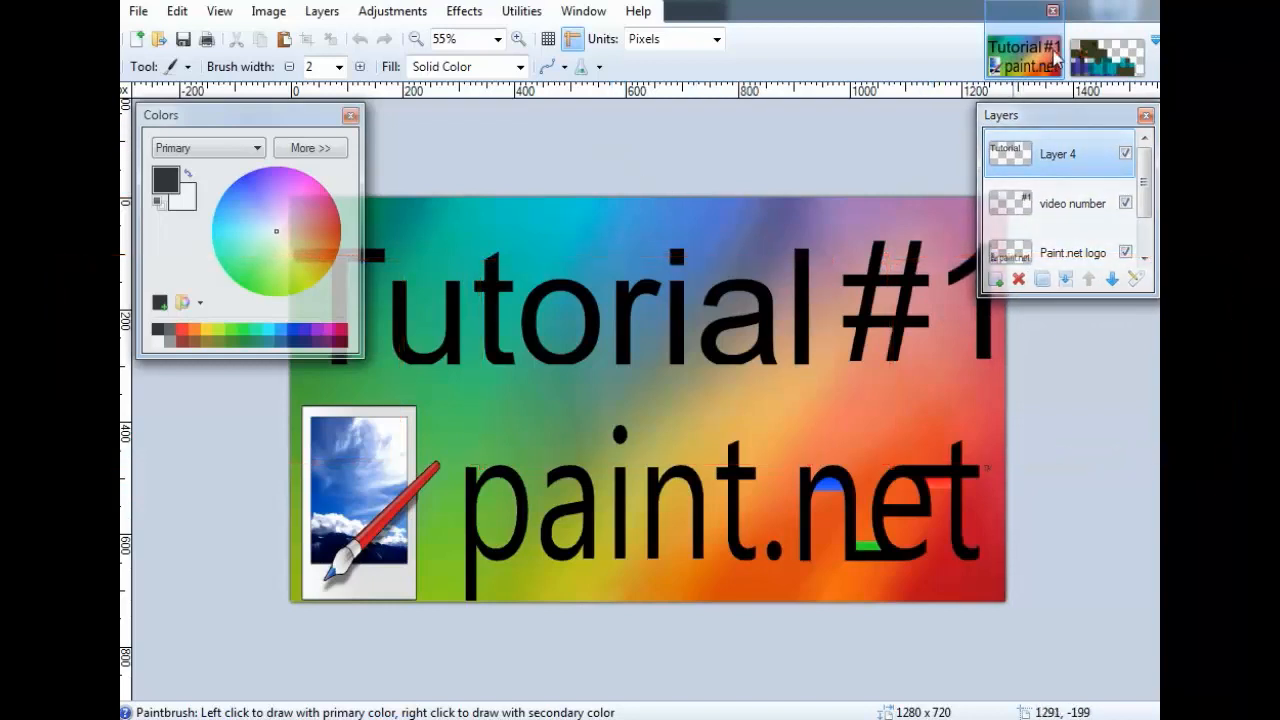
# Switch to the open character skin image, examine the face details, and move the Colors window clear of the face.
pyautogui.click(1106, 58)
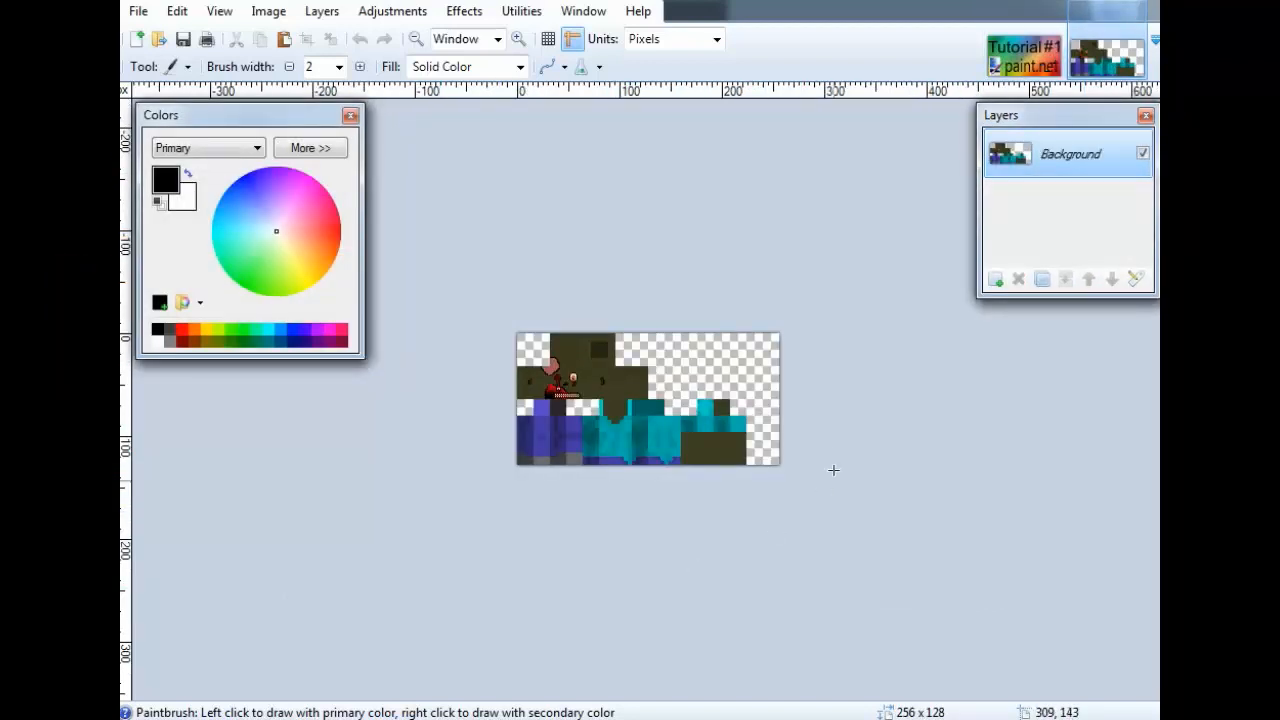
pyautogui.scroll(10, 521, 370)
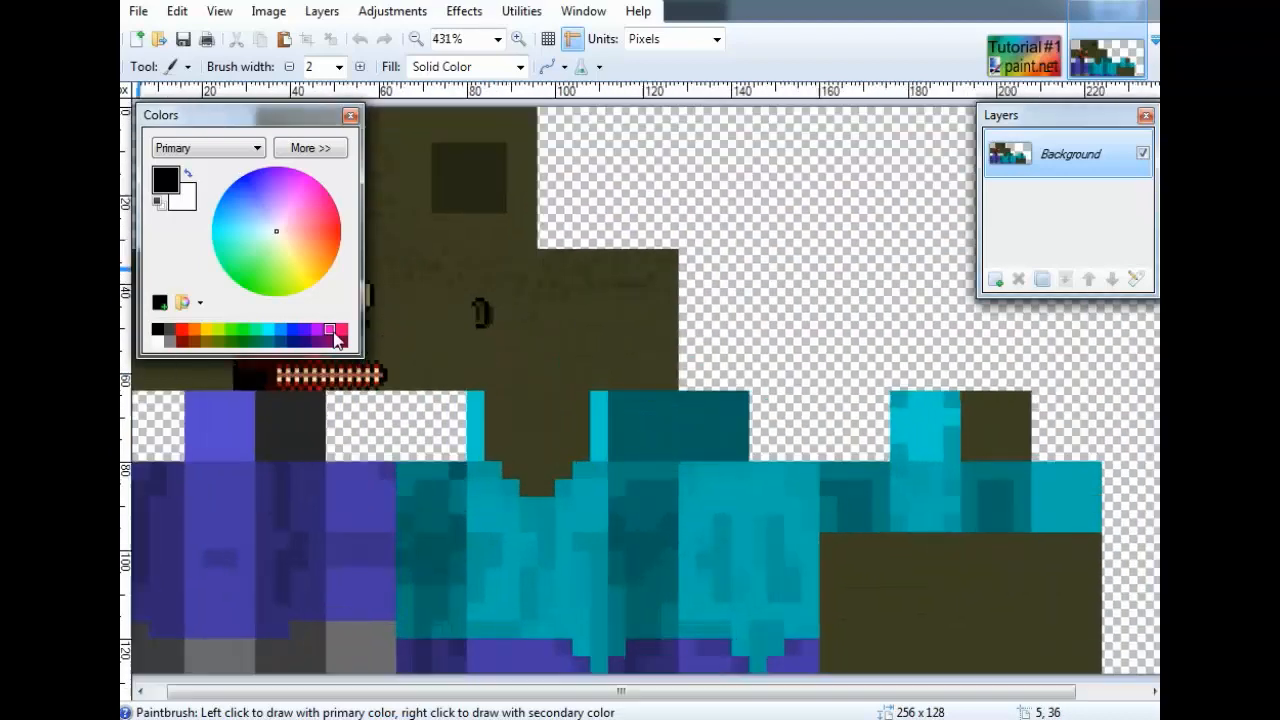
pyautogui.scroll(-4, 621, 365)
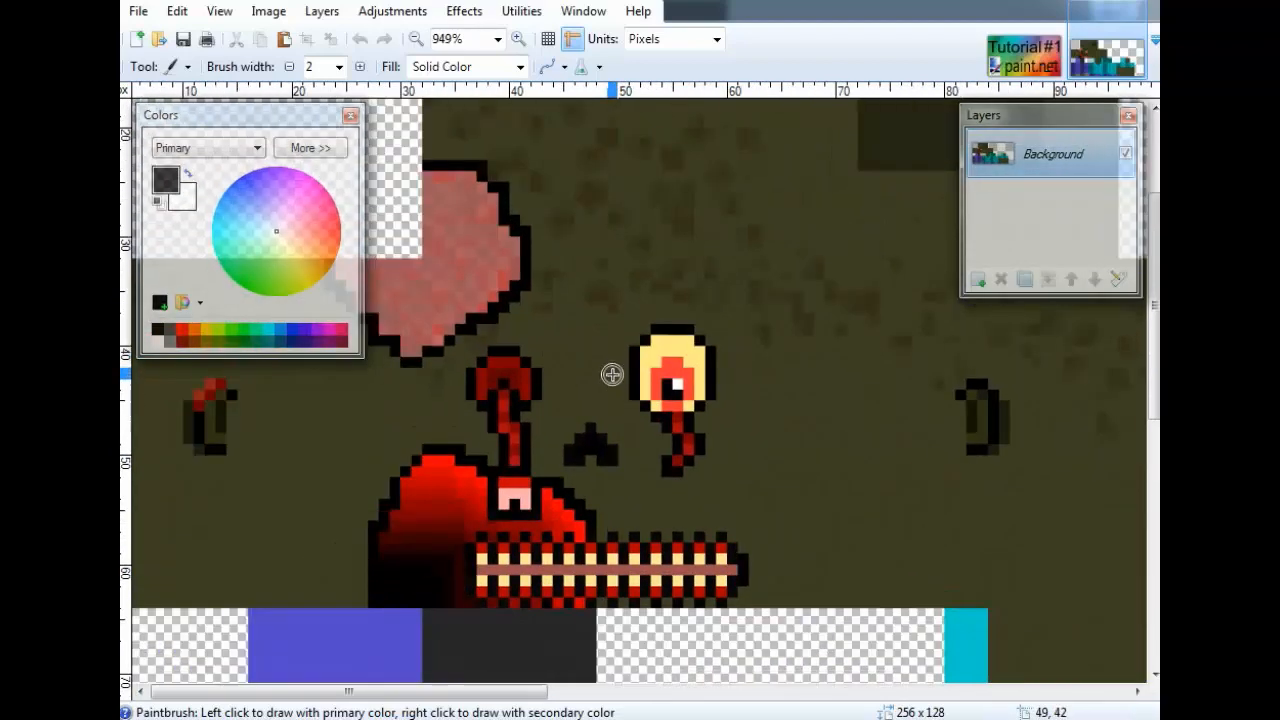
pyautogui.moveTo(260, 115); pyautogui.dragTo(1066, 455)
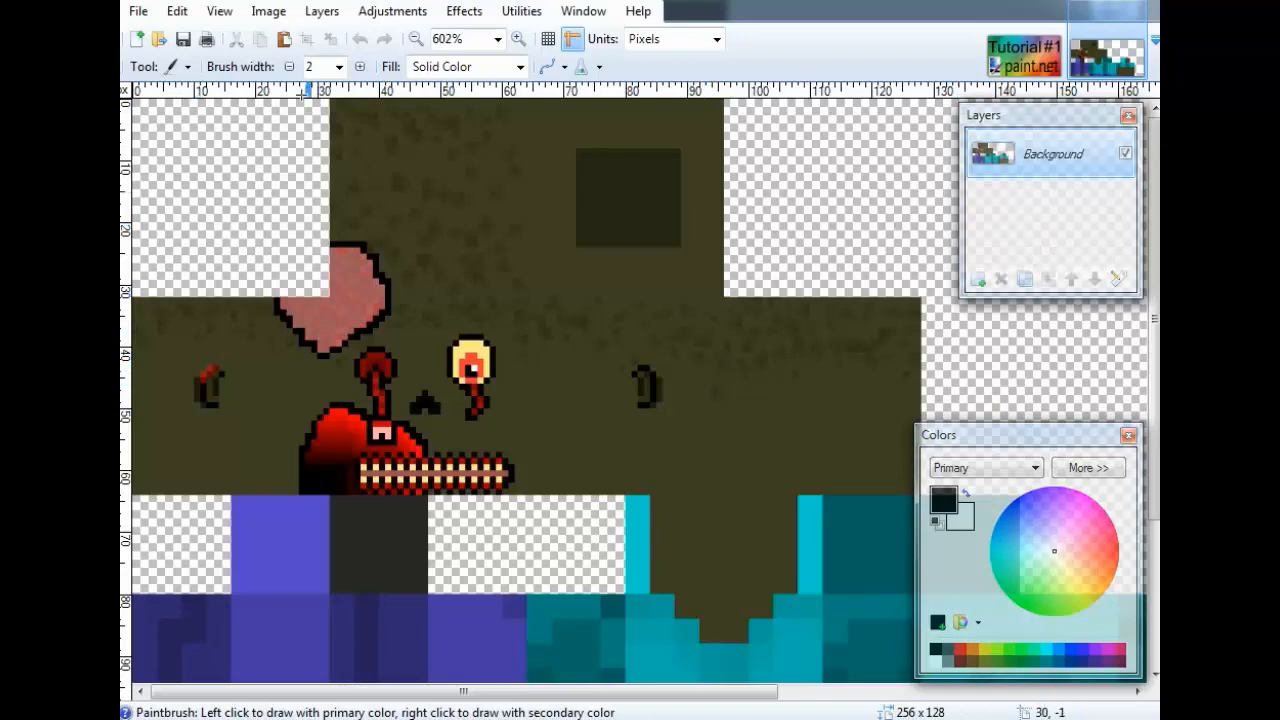
# Return to the Tutorial #1 thumbnail image and look over the whole composition at different magnifications.
pyautogui.click(1024, 56)
pyautogui.scroll(-5, 680, 303)
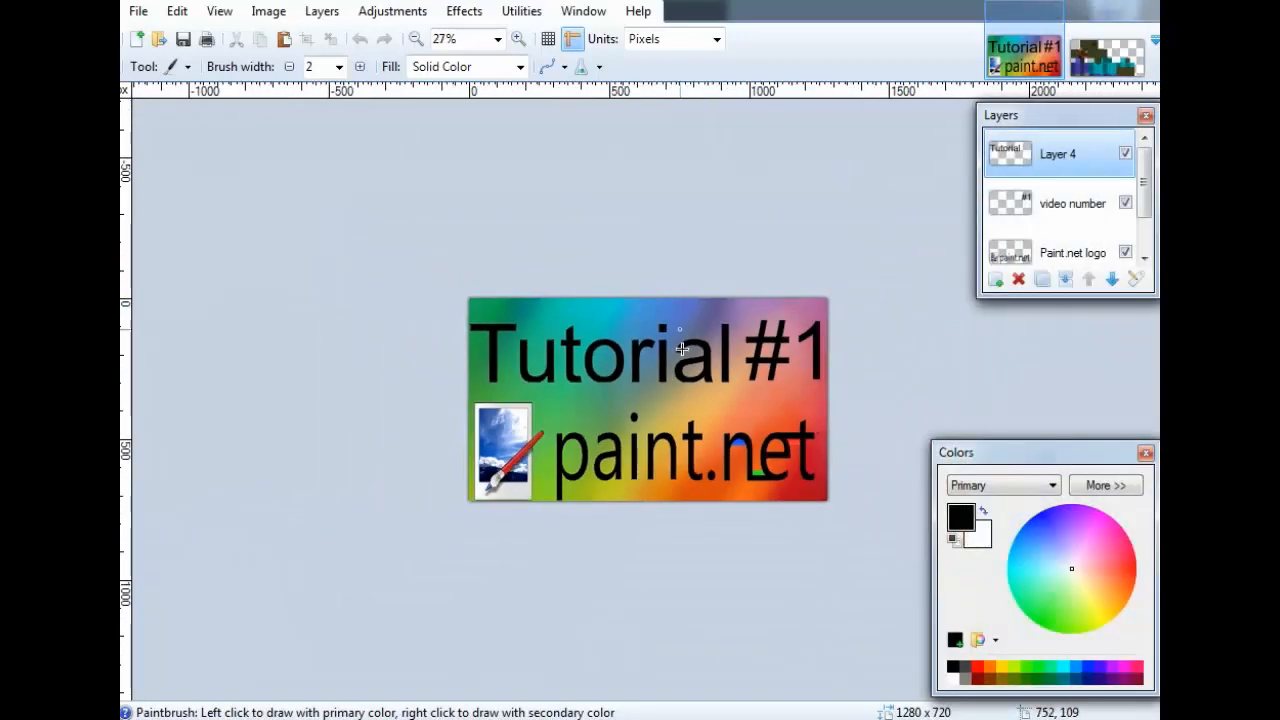
pyautogui.scroll(7, 685, 352)
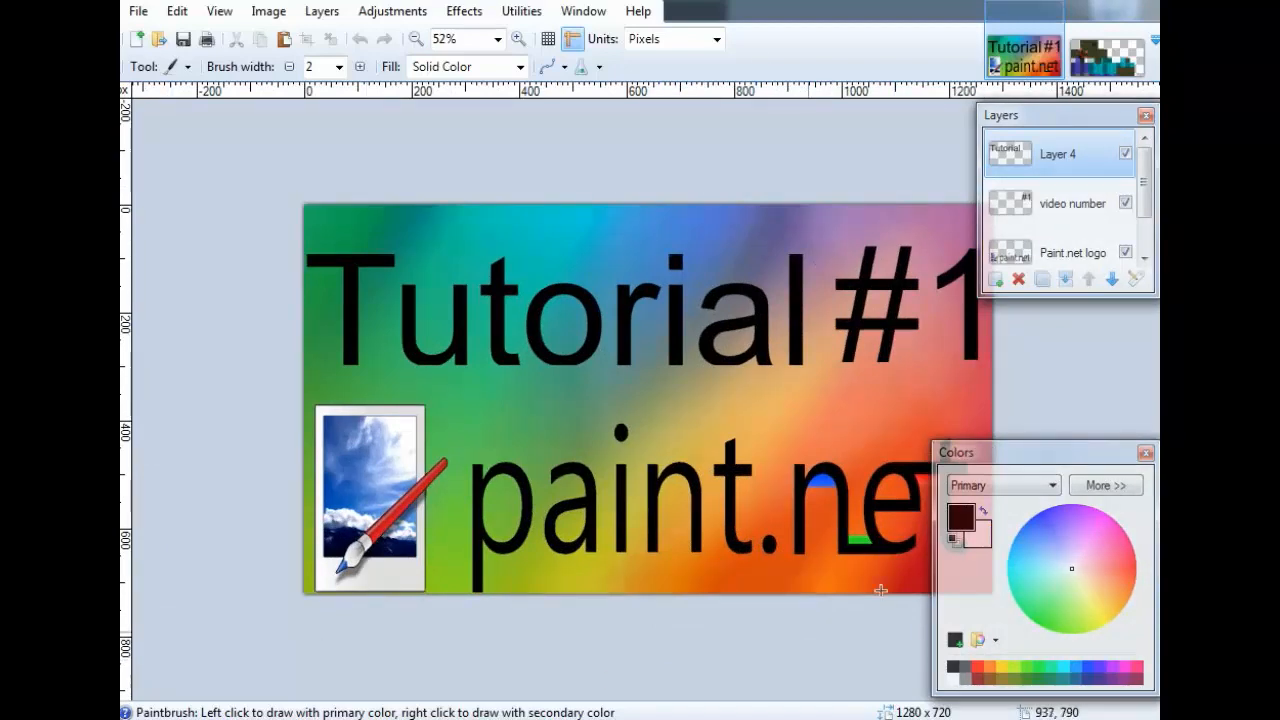
pyautogui.hotkey('ctrl', '-')
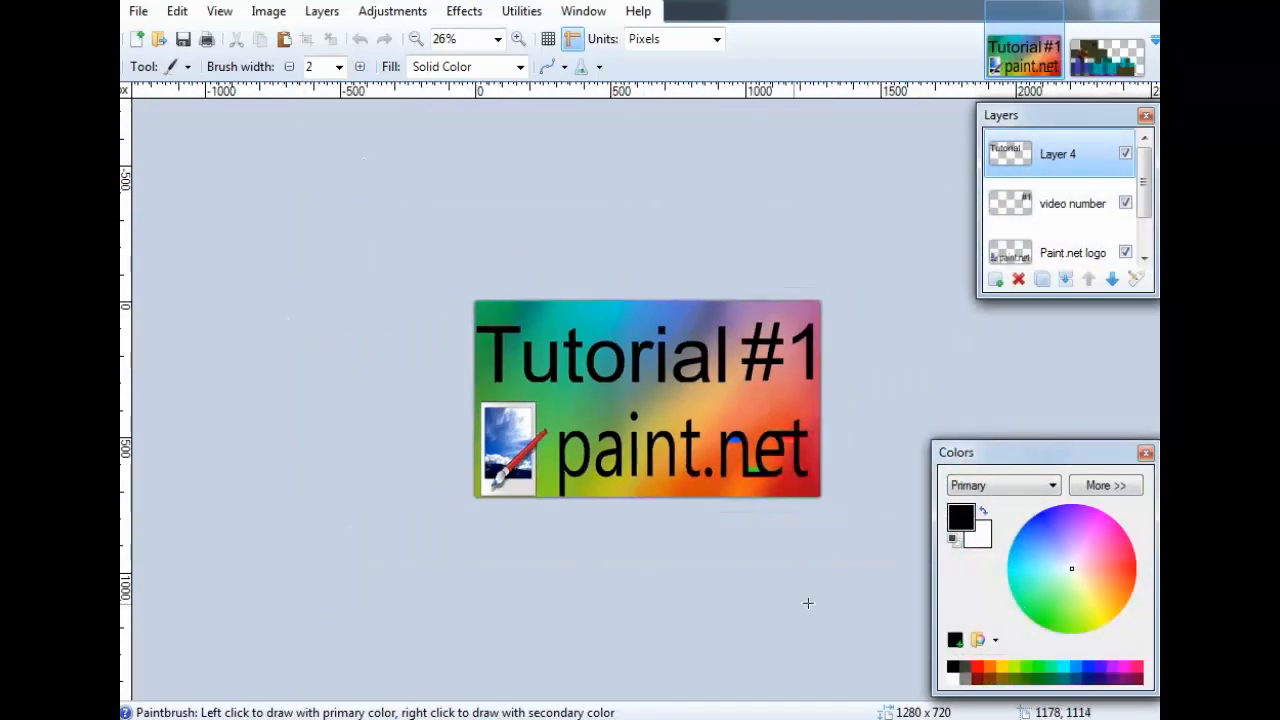
pyautogui.hotkey('ctrl', '+')
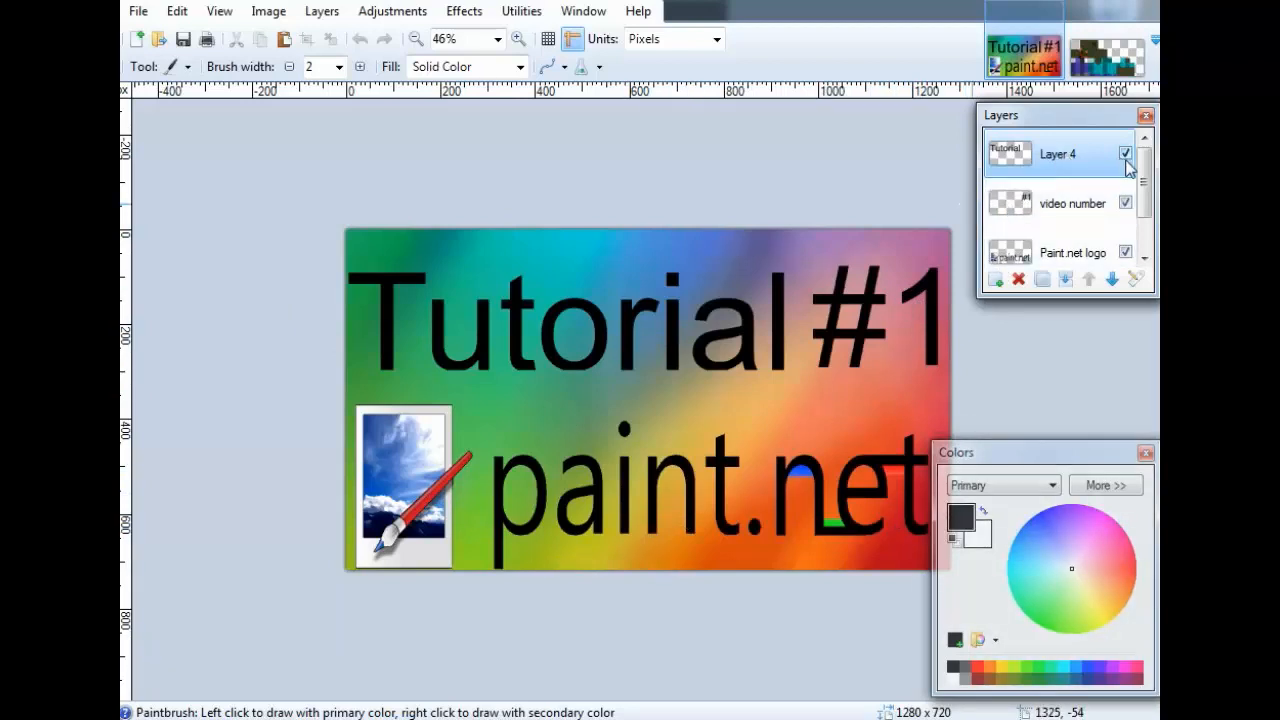
# Hide all of the thumbnail's layers: Background, Paint.net logo, video number and Layer 4, keeping the Layers window beside the canvas.
pyautogui.scroll(-2, 1118, 158)
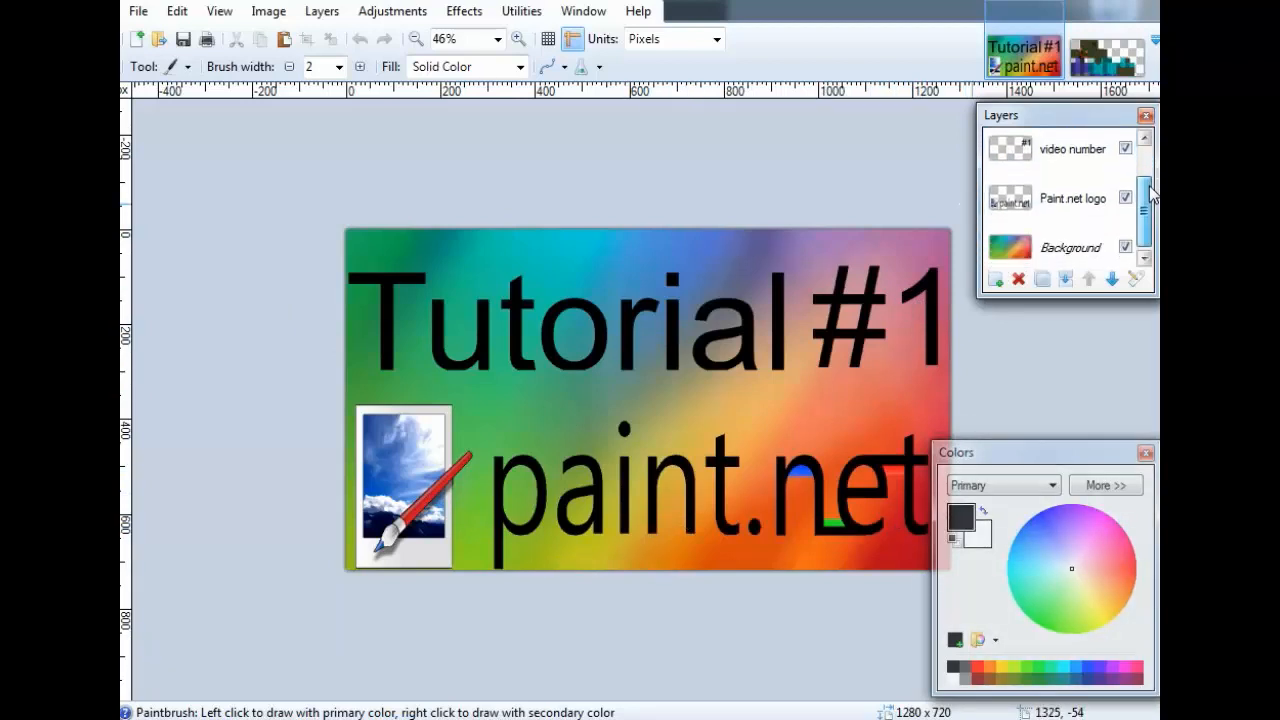
pyautogui.scroll(2, 1110, 150)
pyautogui.moveTo(1098, 118); pyautogui.dragTo(1007, 118)
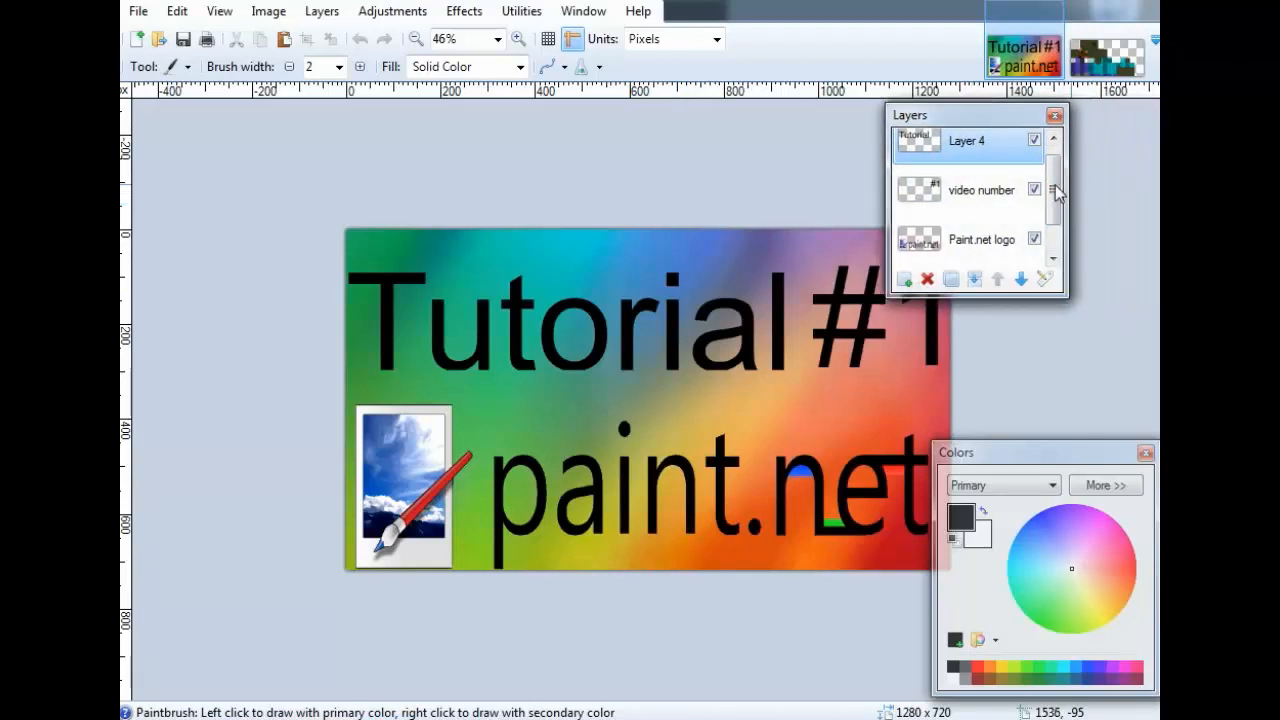
pyautogui.moveTo(1051, 189)
pyautogui.mouseDown()
pyautogui.moveTo(1056, 222)
pyautogui.moveTo(1053, 168)
pyautogui.mouseUp()
pyautogui.click(1034, 243)
pyautogui.click(1038, 195)
pyautogui.click(1037, 191)
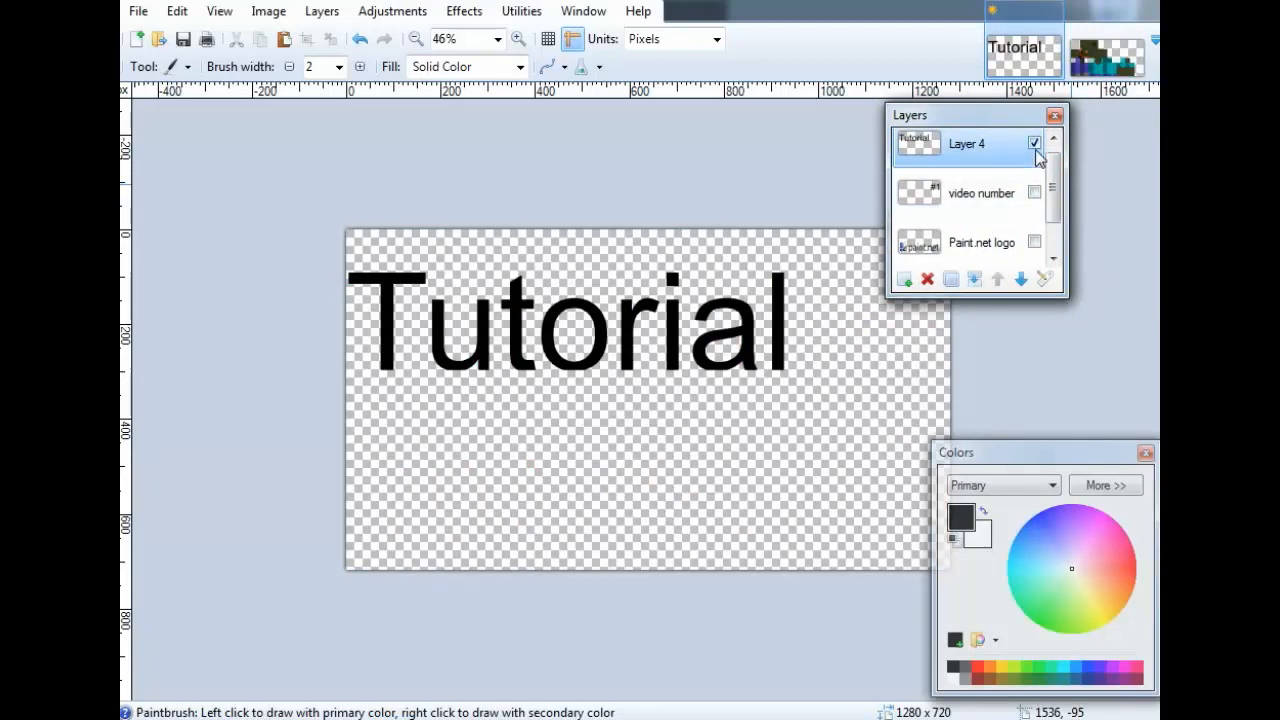
pyautogui.click(1036, 147)
pyautogui.moveTo(985, 120); pyautogui.dragTo(1077, 133)
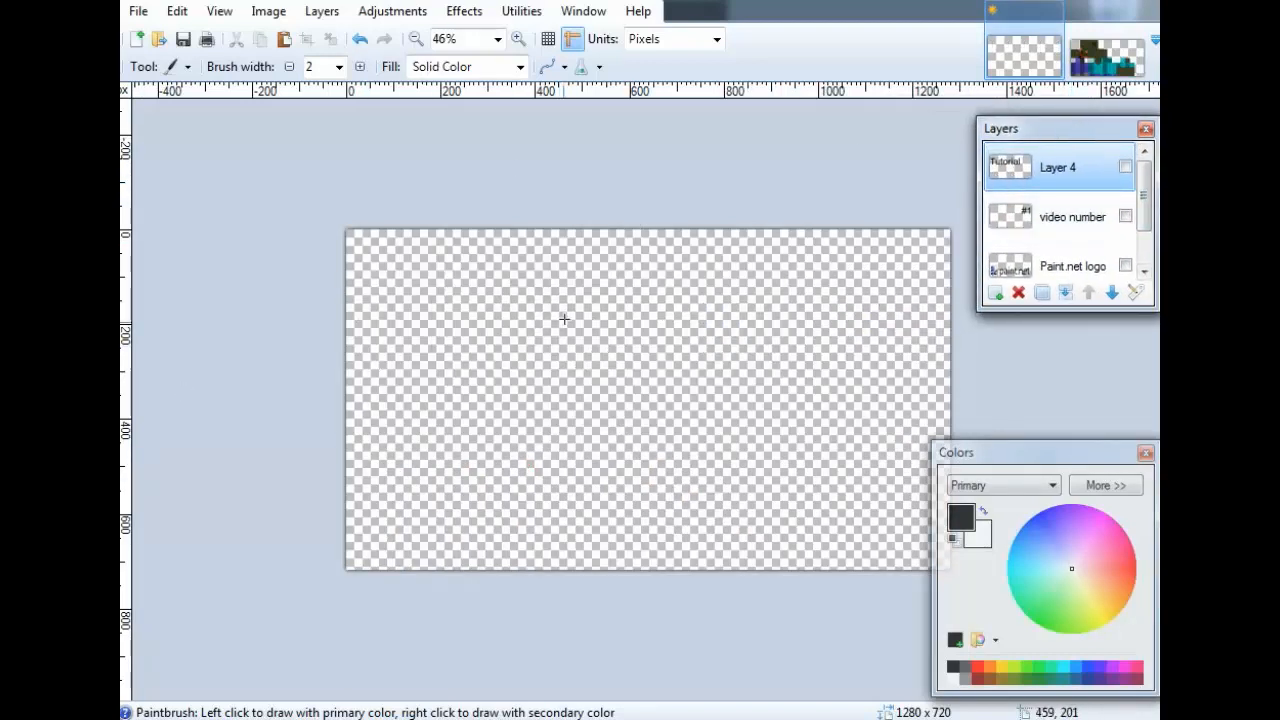
# Show only the Background layer of the thumbnail and shift the Colors window slightly up.
pyautogui.scroll(-2, 1136, 186)
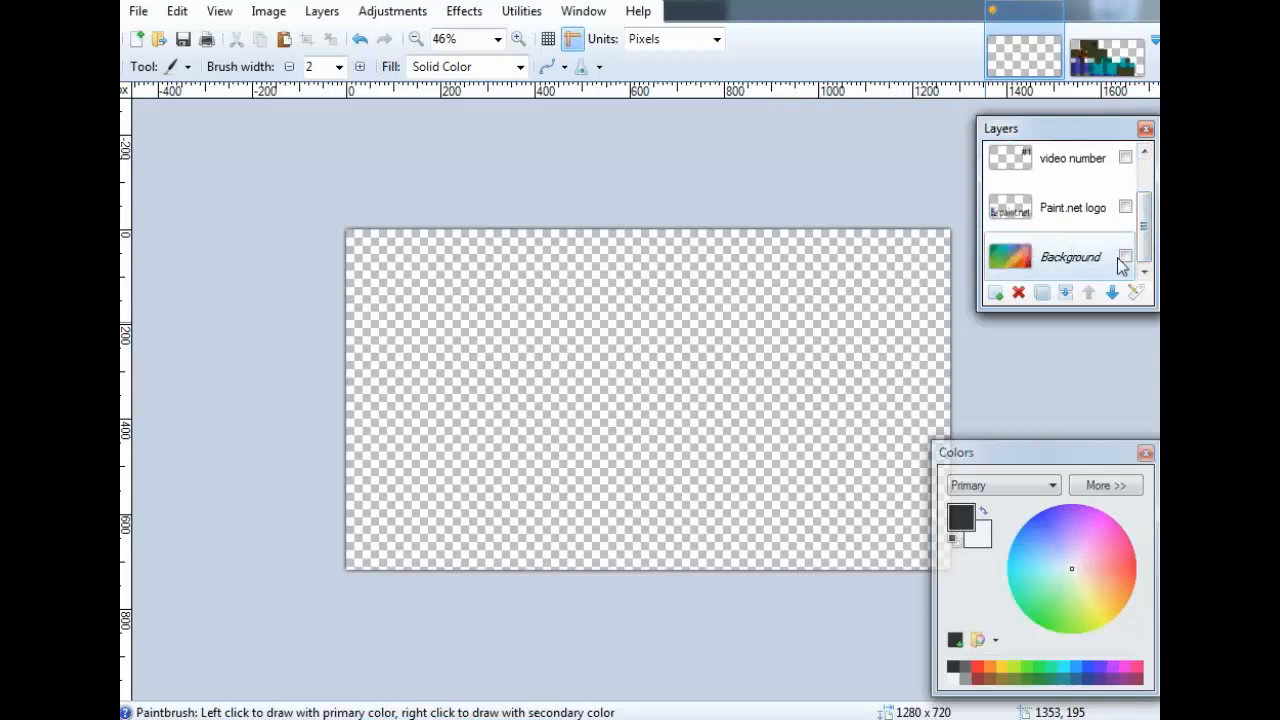
pyautogui.click(1125, 256)
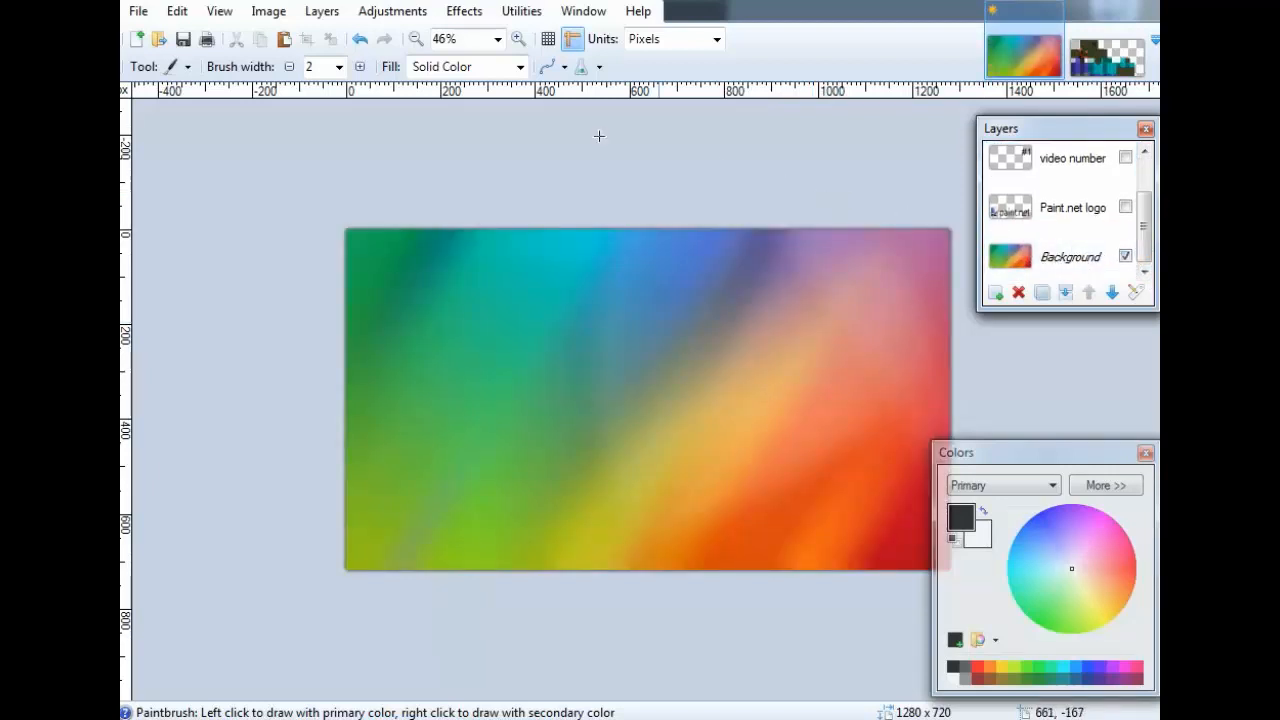
pyautogui.moveTo(1055, 452); pyautogui.dragTo(1058, 405)
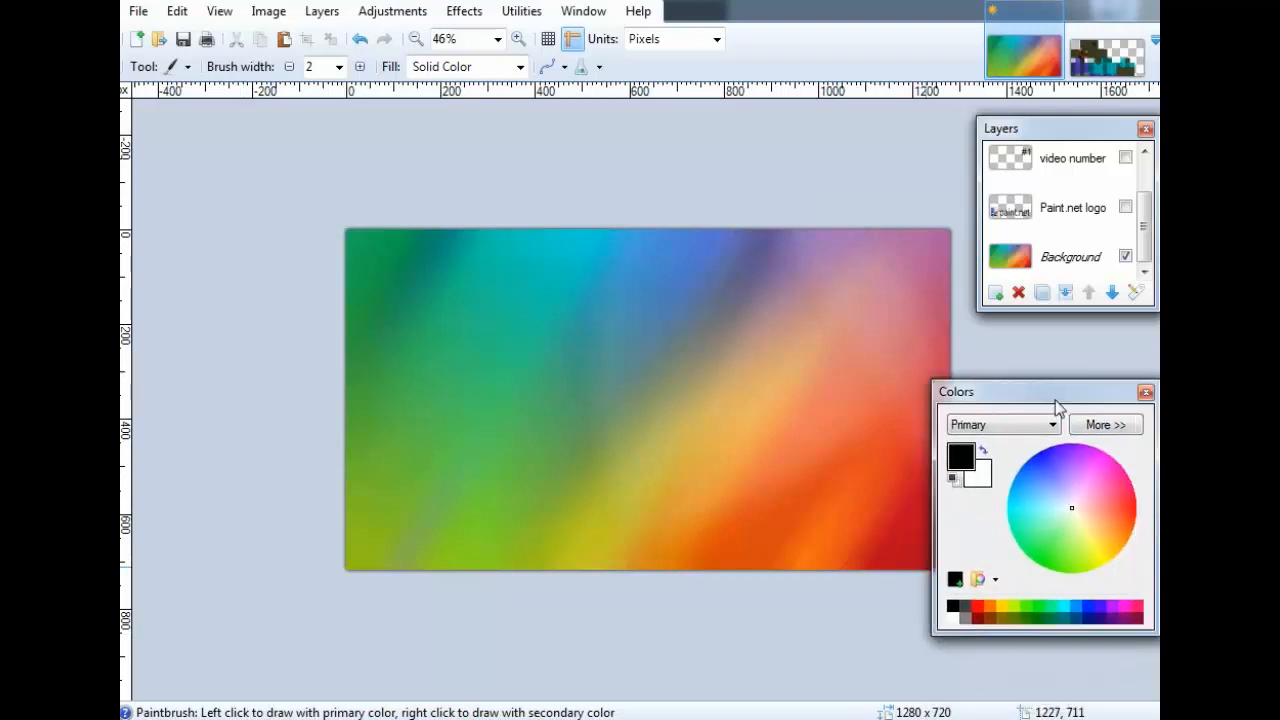
pyautogui.scroll(-1, 552, 601)
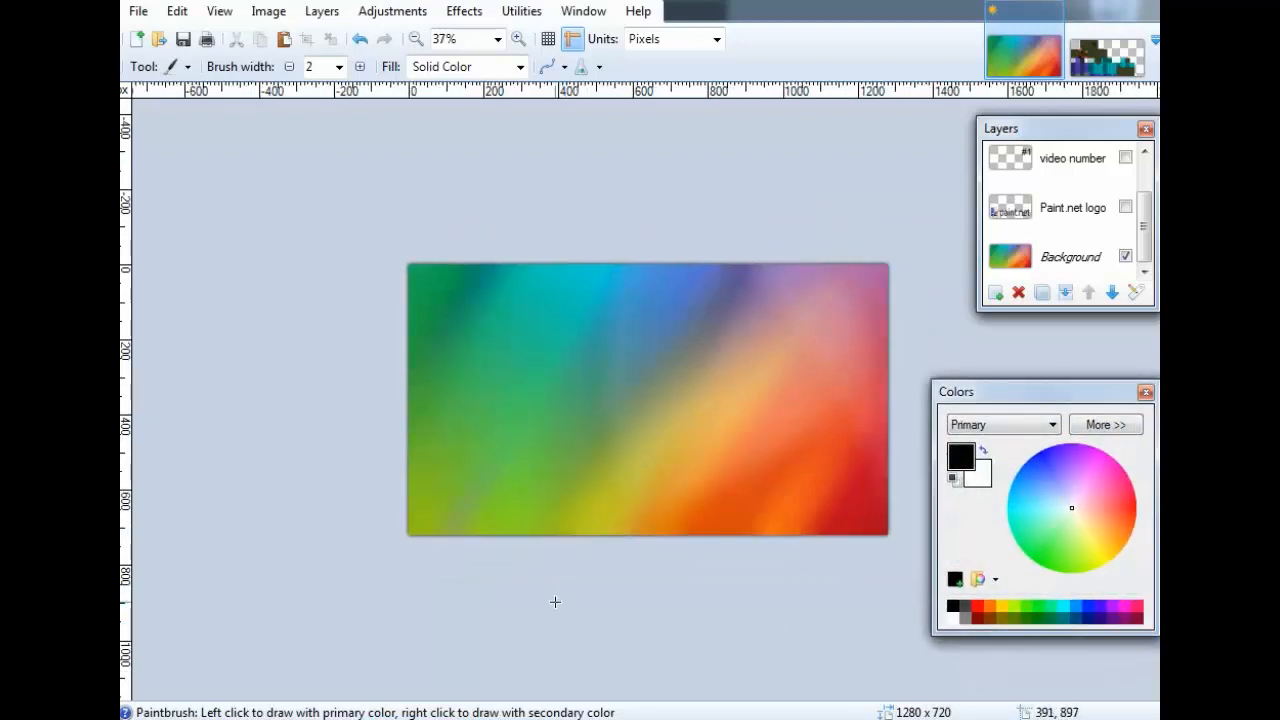
pyautogui.scroll(1, 552, 601)
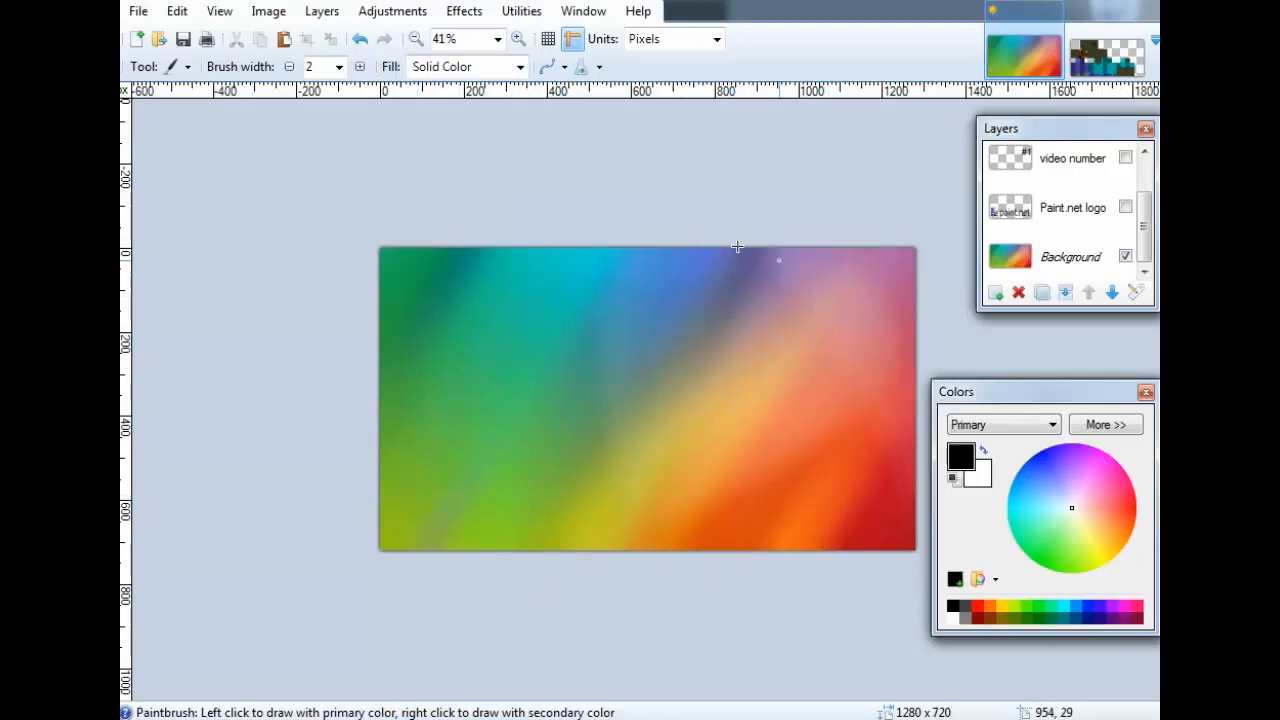
# Look at the blur effects and the settings of the Fragment effect, and close them without applying anything.
pyautogui.click(583, 11)
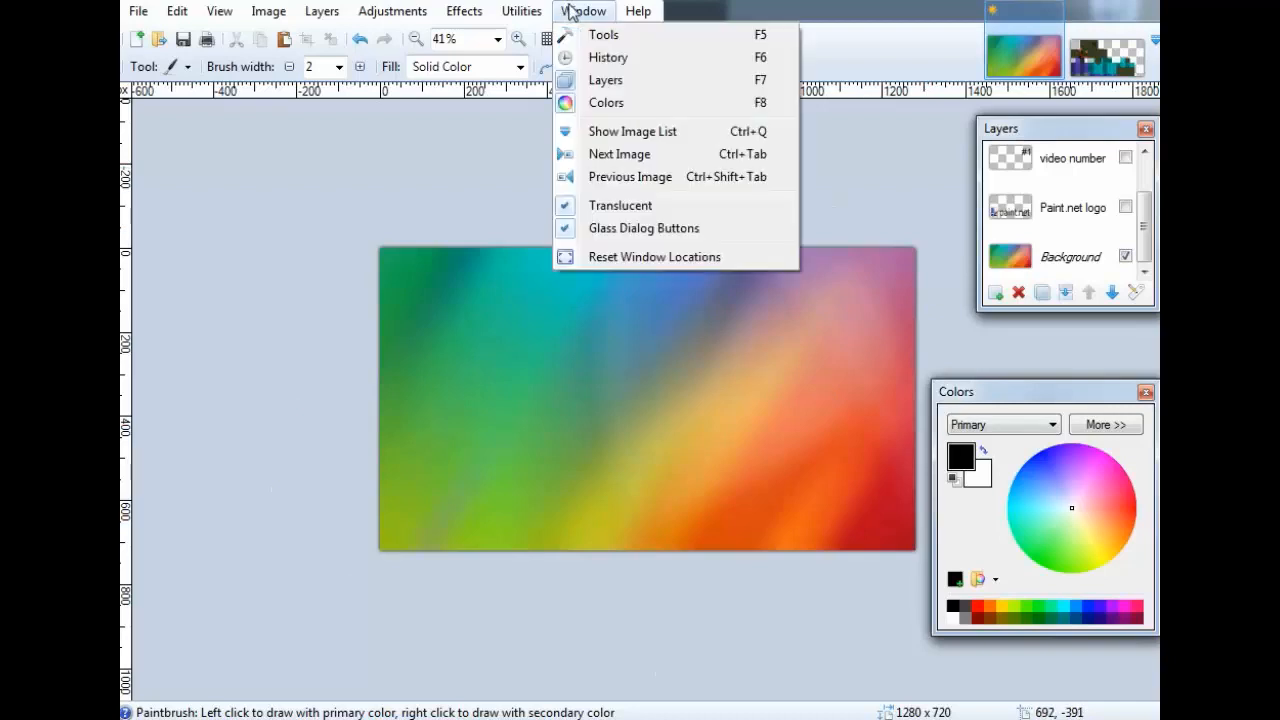
pyautogui.moveTo(541, 12)
pyautogui.click(460, 180)
pyautogui.click(464, 11)
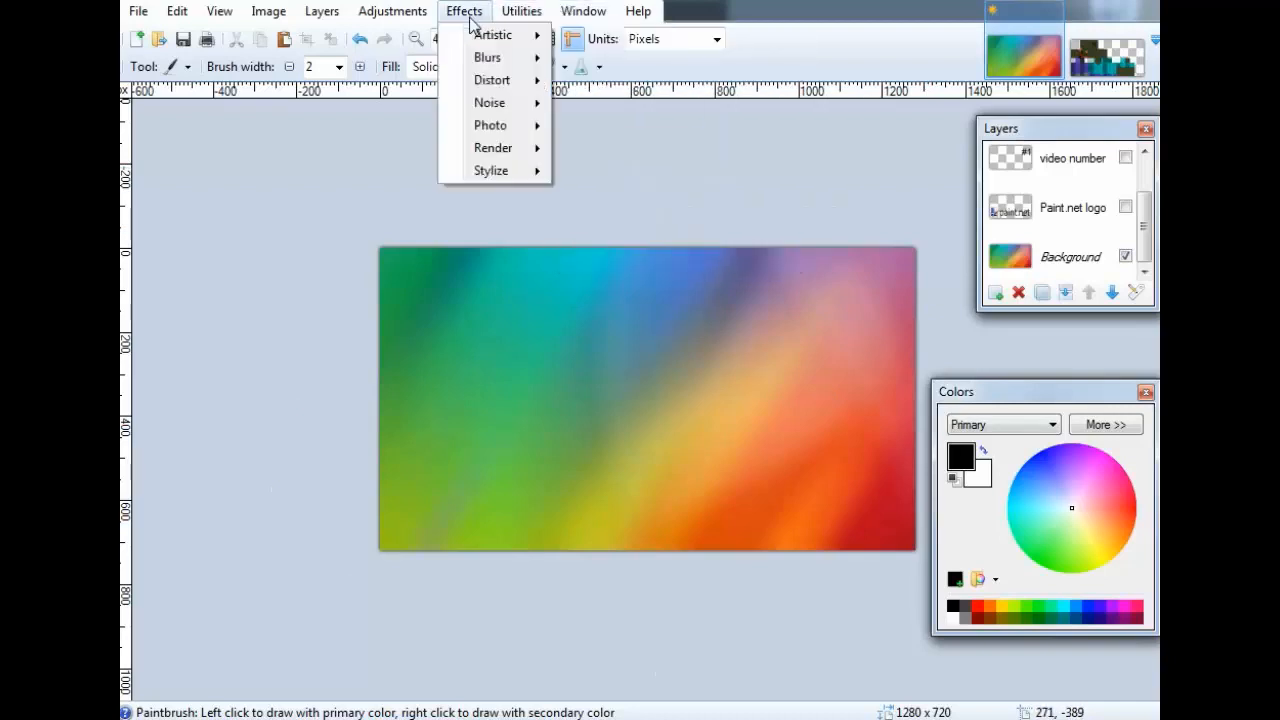
pyautogui.moveTo(470, 40)
pyautogui.moveTo(488, 61)
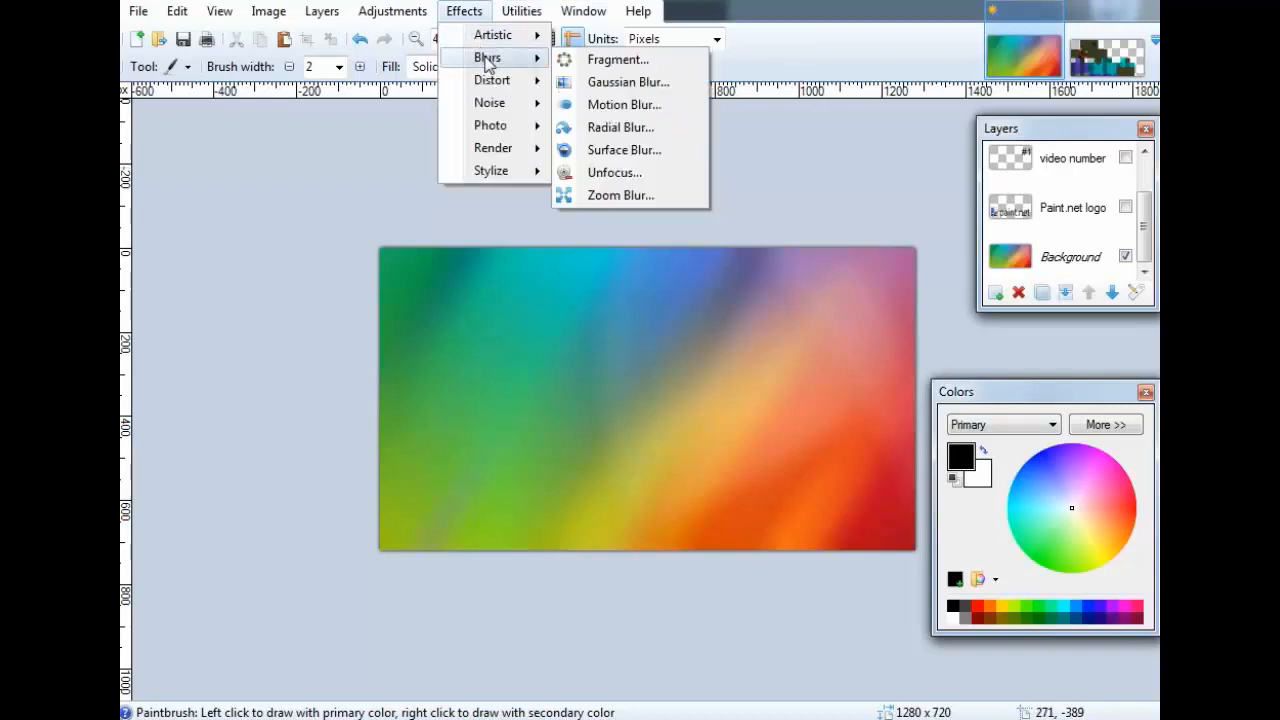
pyautogui.click(650, 62)
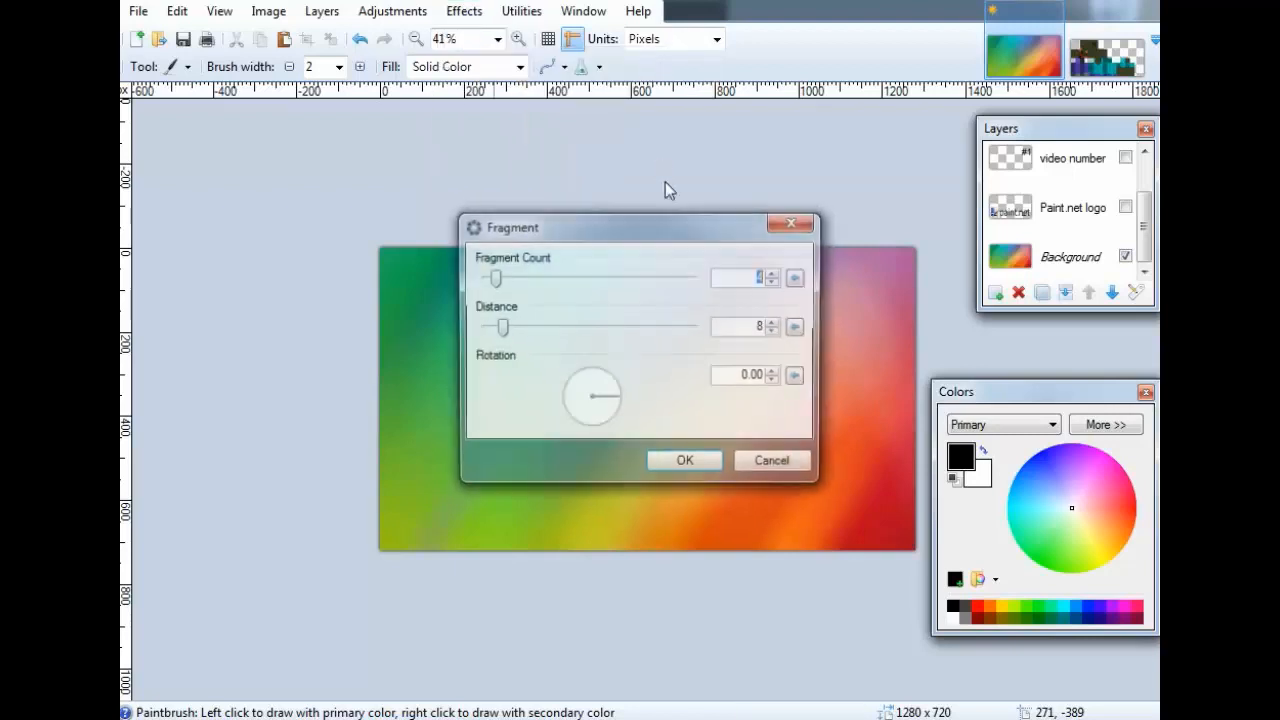
pyautogui.moveTo(694, 229); pyautogui.dragTo(783, 216)
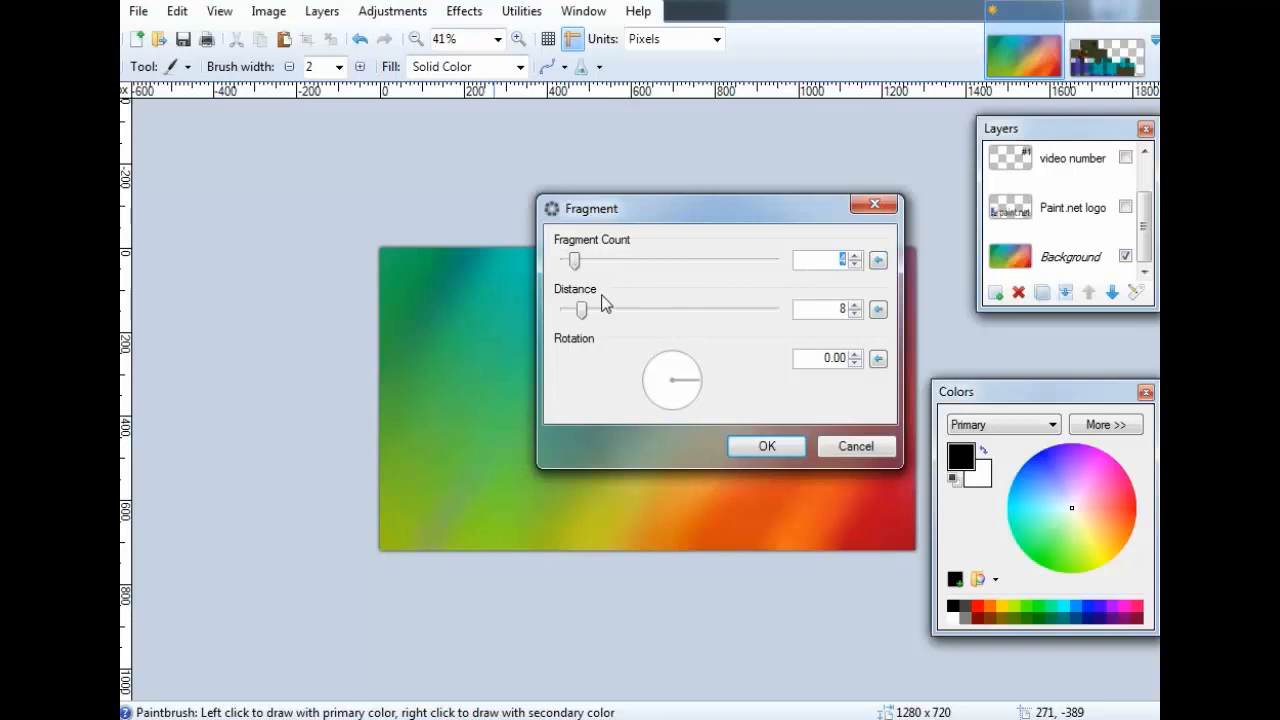
pyautogui.click(873, 207)
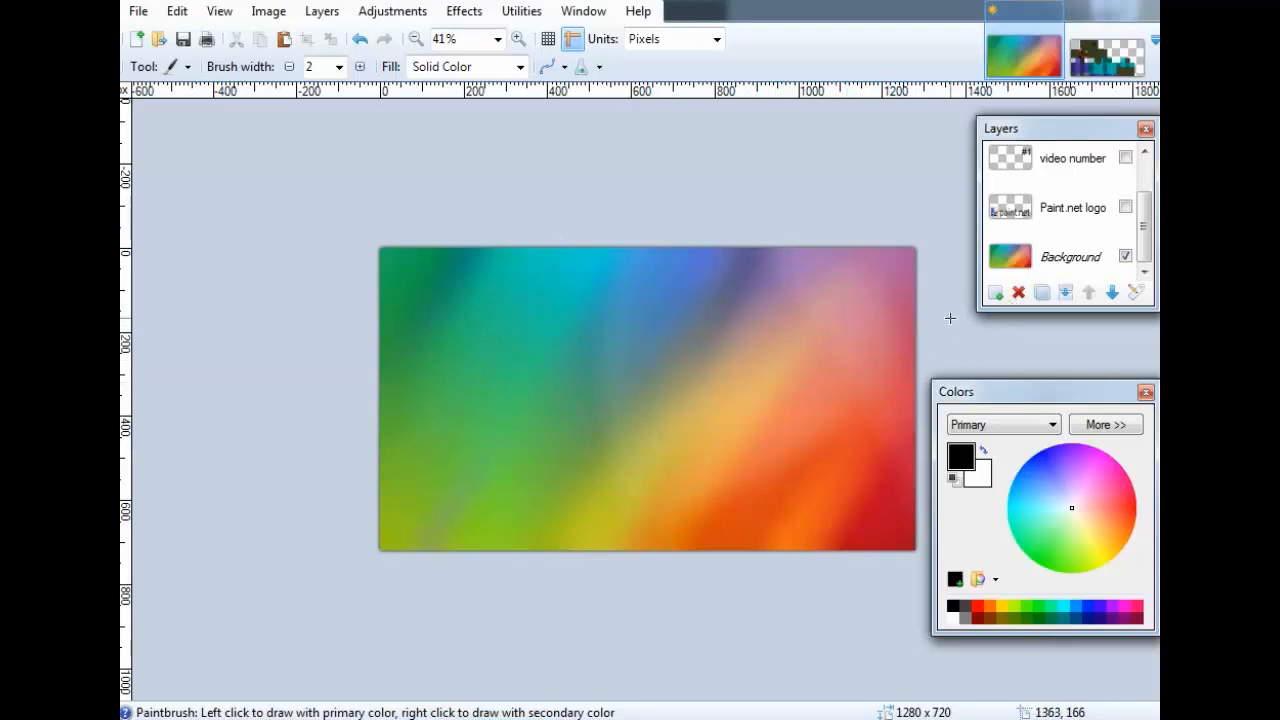
# Examine the expanded RGB, HSV and transparency options of the Colors window, and return it collapsed to beside the canvas.
pyautogui.moveTo(1010, 398); pyautogui.dragTo(630, 336)
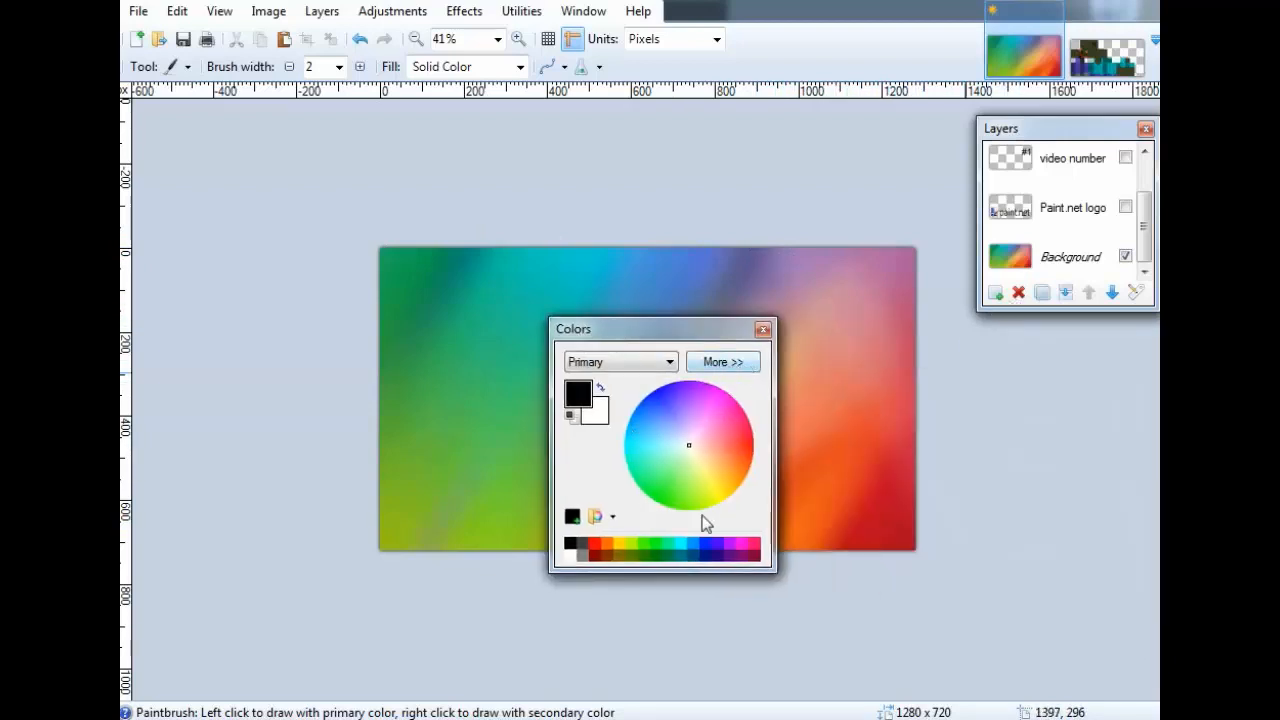
pyautogui.click(718, 363)
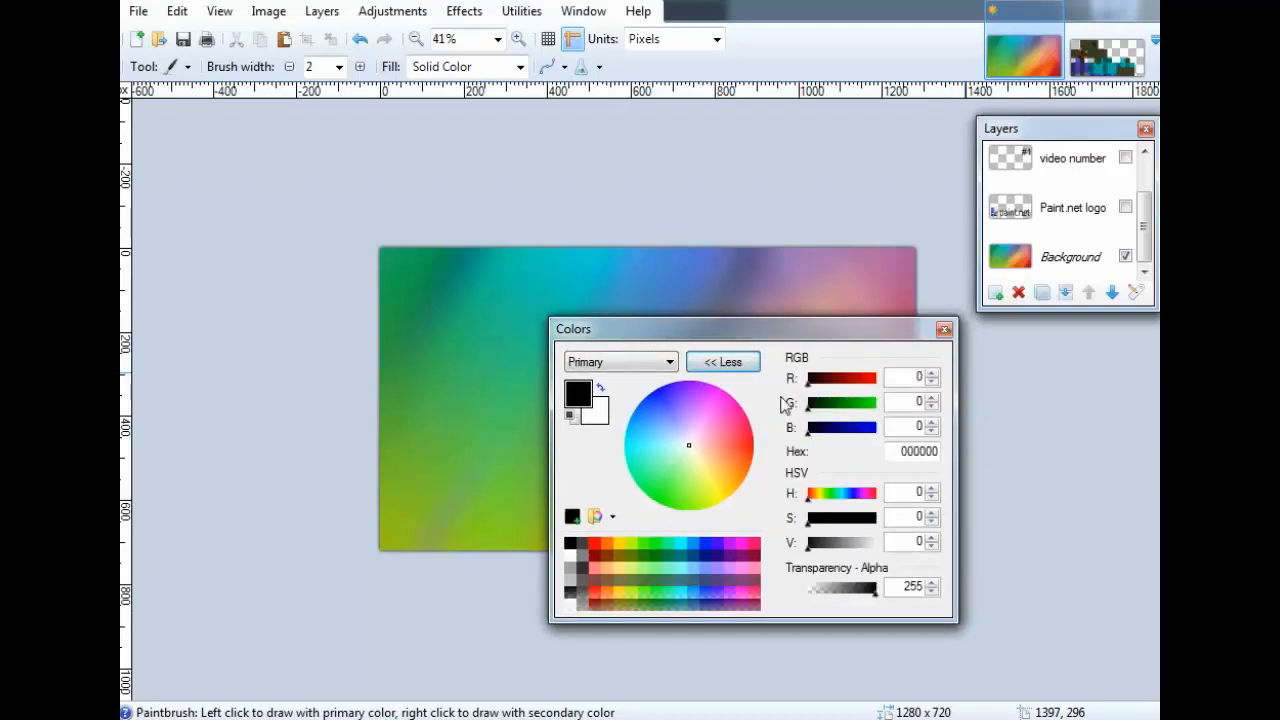
pyautogui.click(722, 362)
pyautogui.moveTo(689, 340); pyautogui.dragTo(1089, 454)
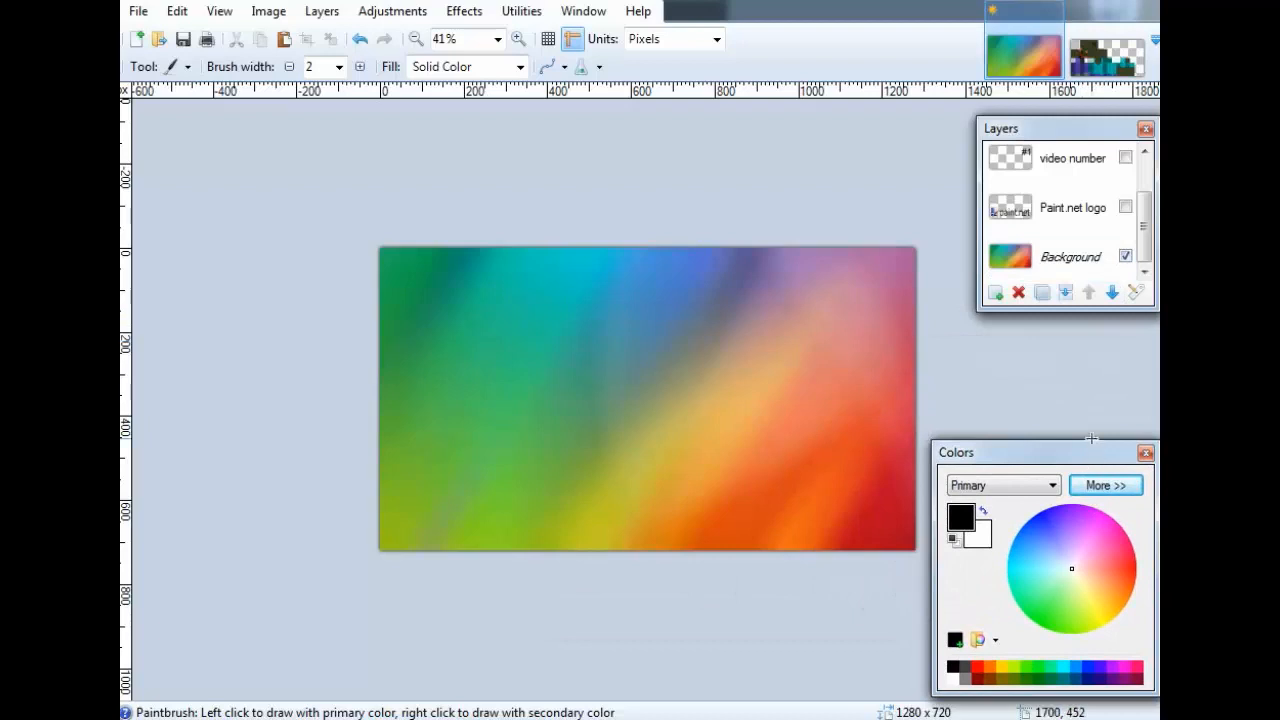
# Show and select the Paint.net logo layer, and move the Colors window clear of the paint.net text.
pyautogui.click(1126, 207)
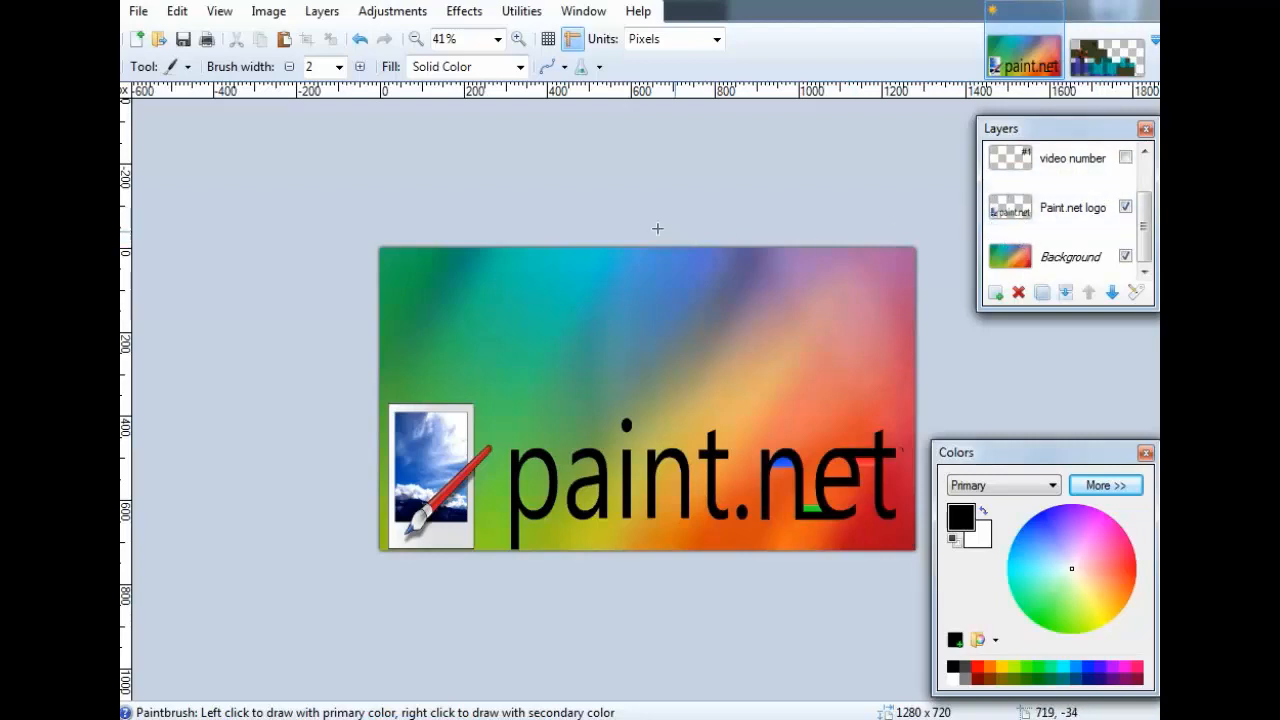
pyautogui.click(1014, 206)
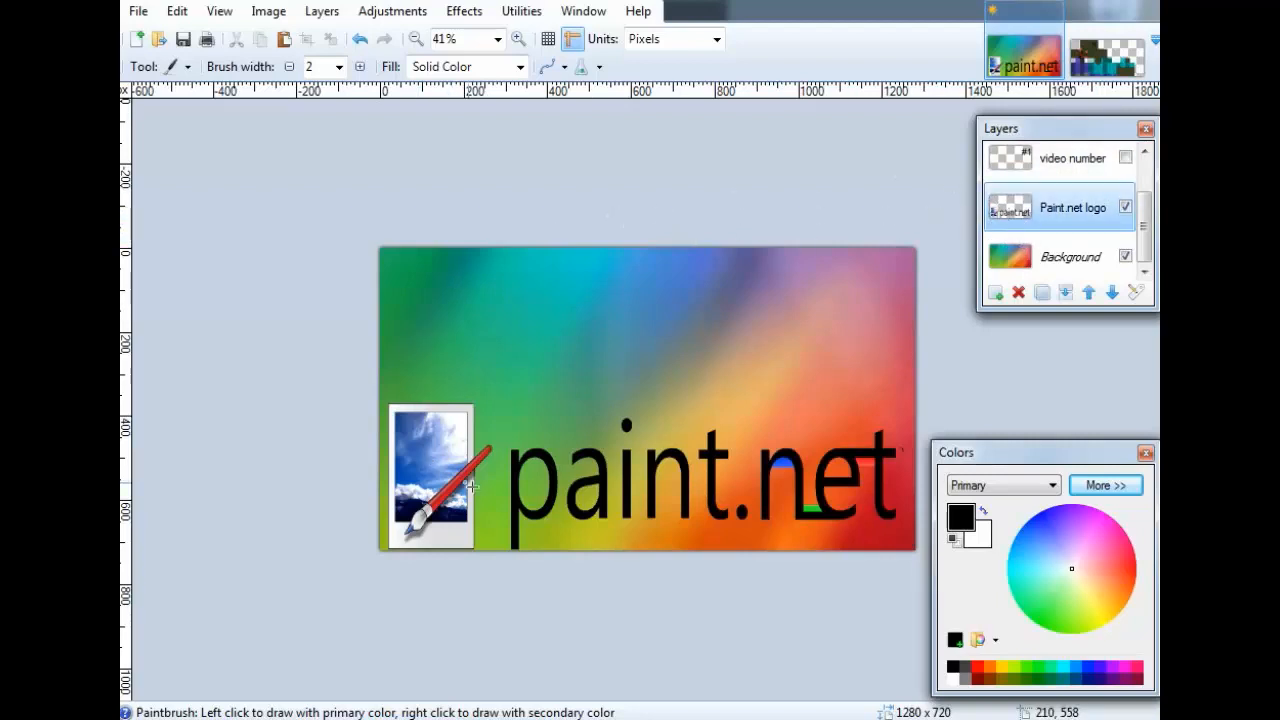
pyautogui.scroll(3, 385, 420)
pyautogui.scroll(-4, 620, 500)
pyautogui.scroll(5, 920, 555)
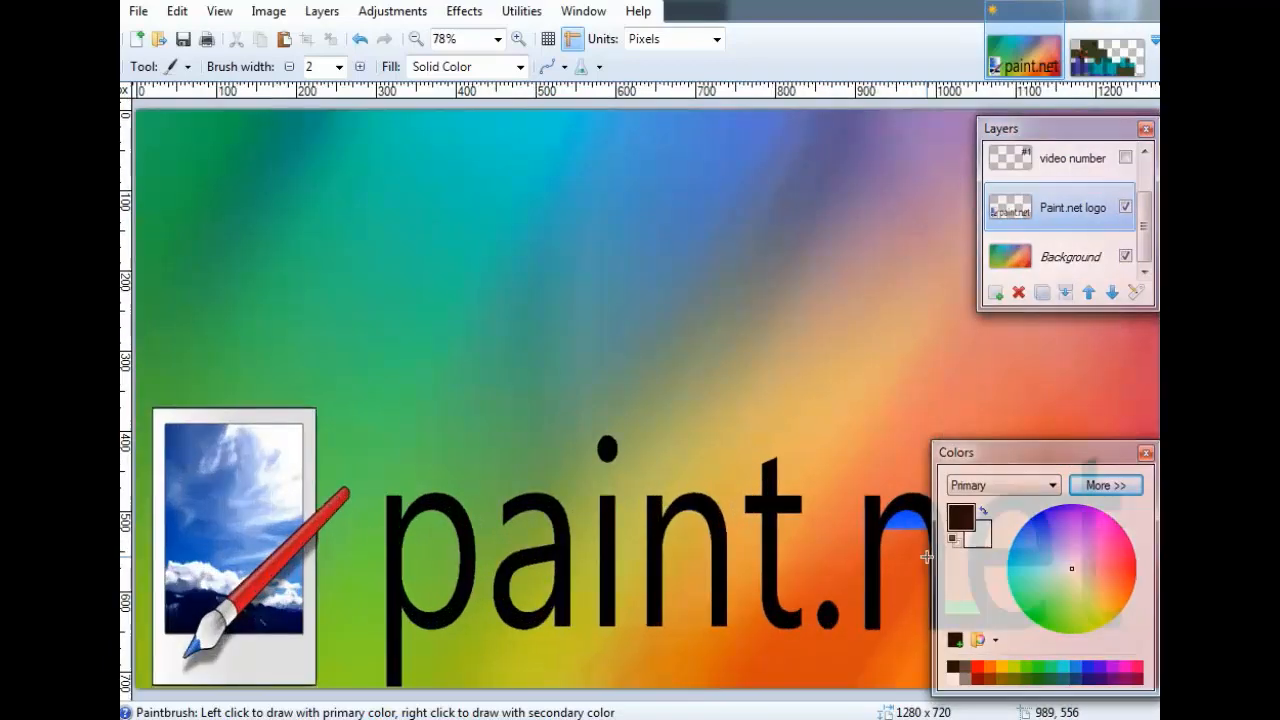
pyautogui.moveTo(1055, 458)
pyautogui.mouseDown()
pyautogui.moveTo(1033, 378)
pyautogui.moveTo(673, 128)
pyautogui.mouseUp()
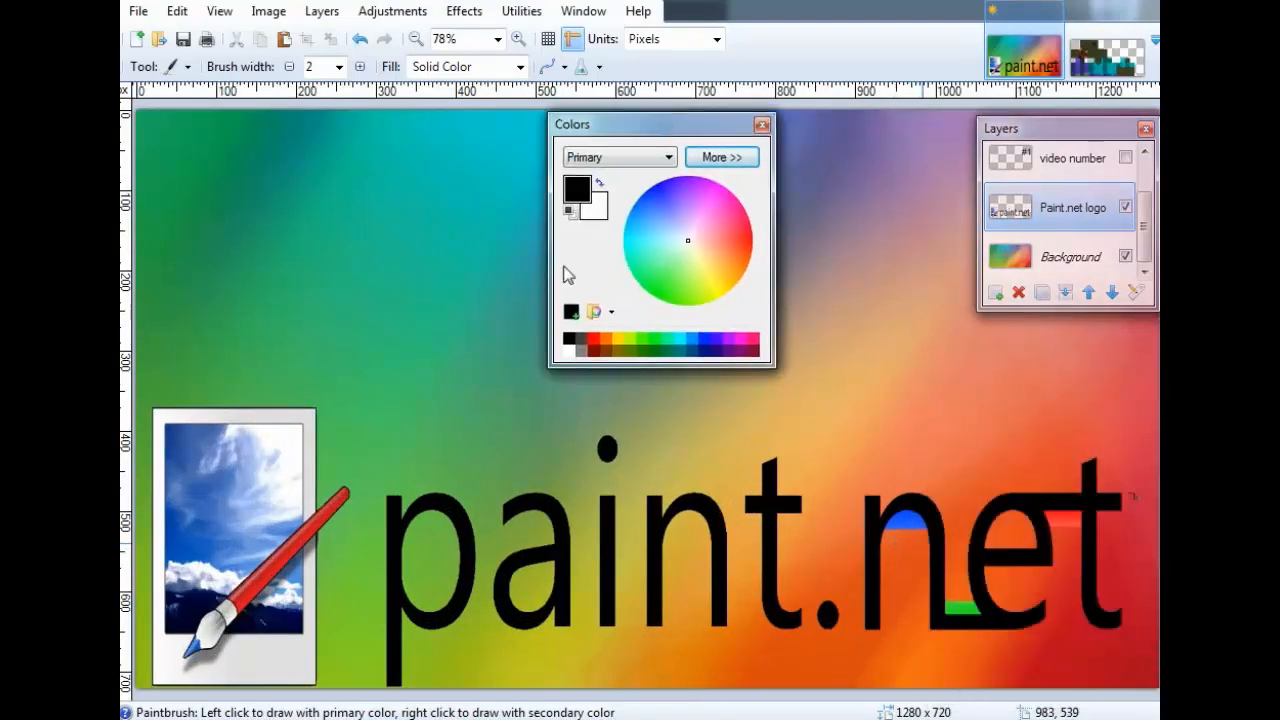
pyautogui.scroll(2, 1046, 514)
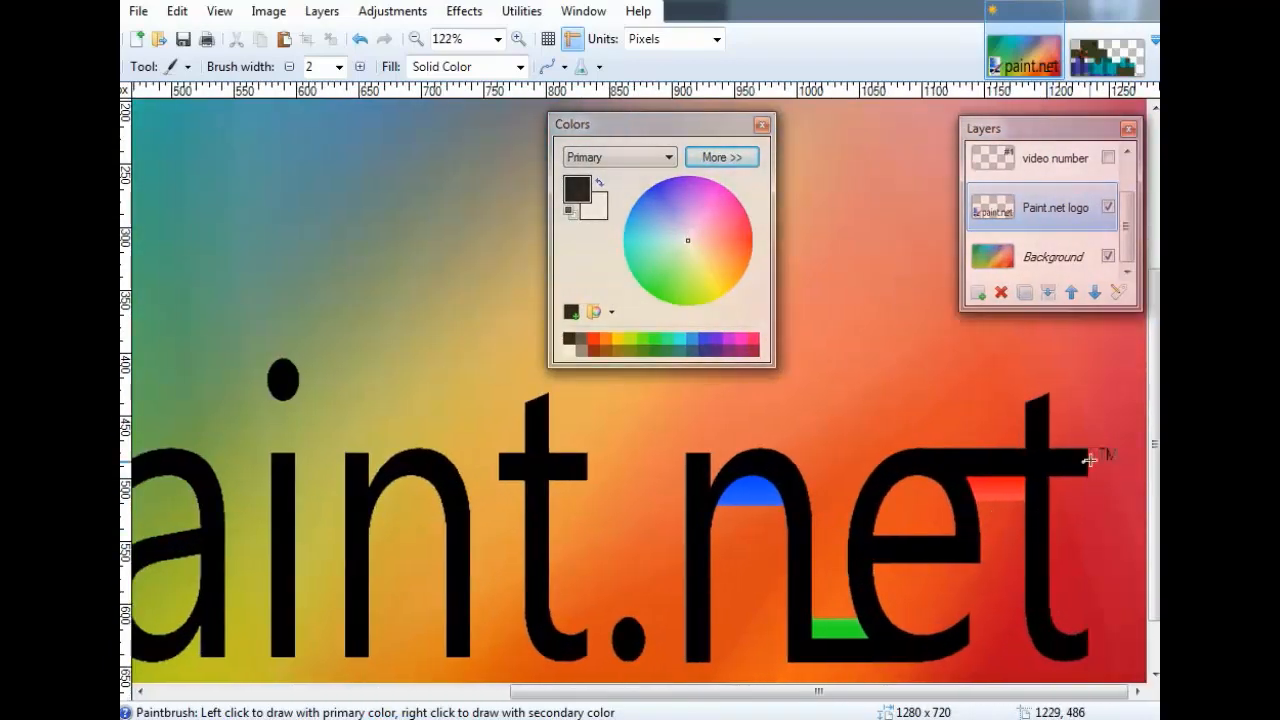
# Examine the paint.net lettering, its coloured strips and the TM mark up close, and return to the whole thumbnail.
pyautogui.scroll(3, 1094, 457)
pyautogui.scroll(2, 1092, 454)
pyautogui.scroll(-4, 1046, 460)
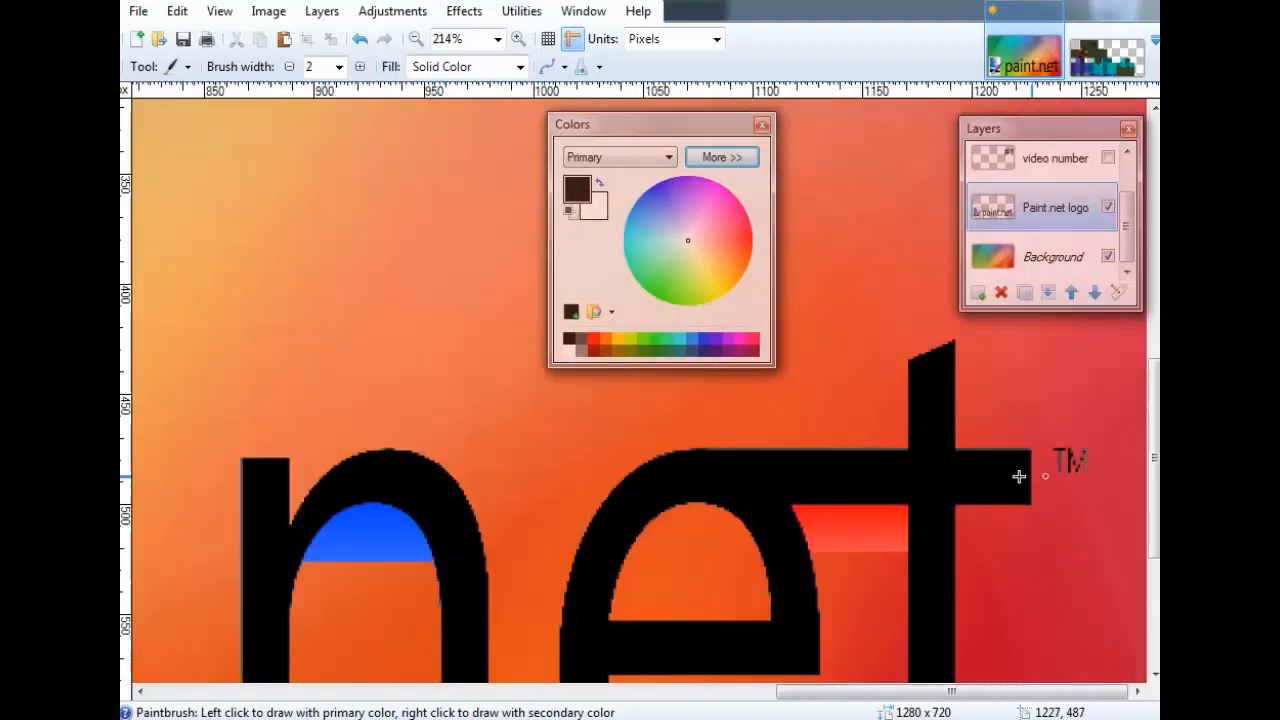
pyautogui.scroll(-2, 827, 509)
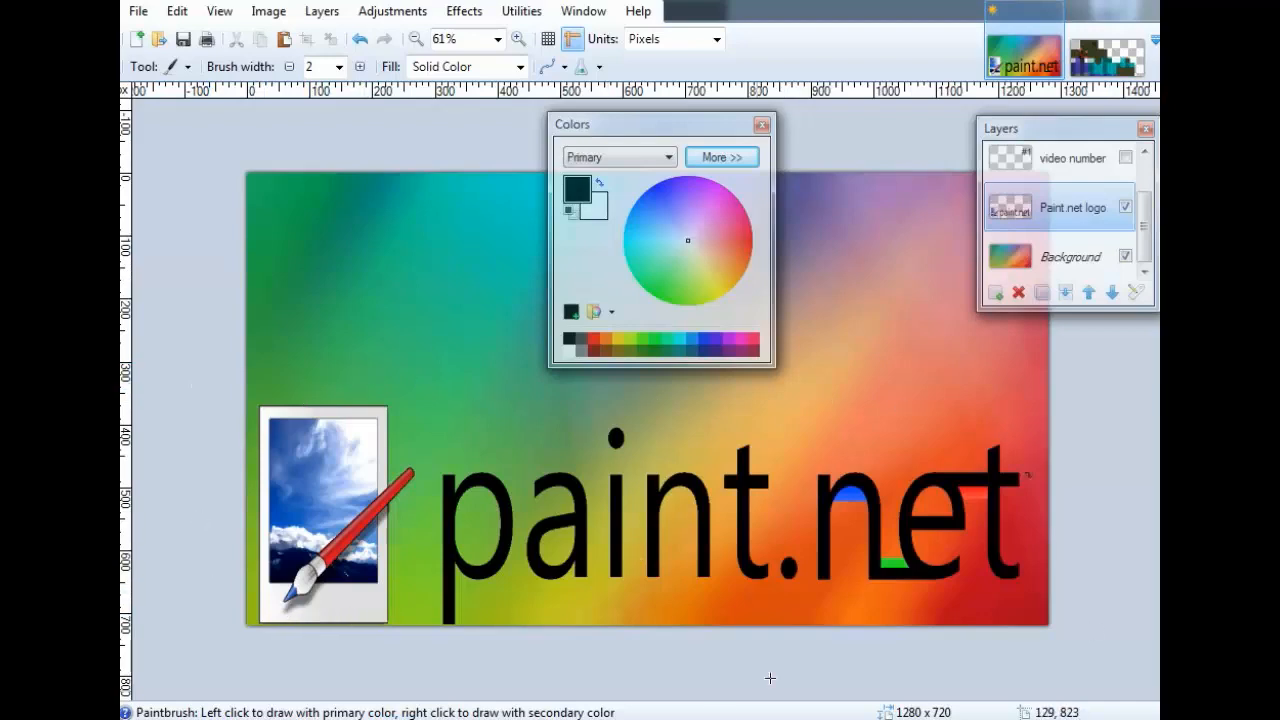
pyautogui.scroll(6, 1020, 531)
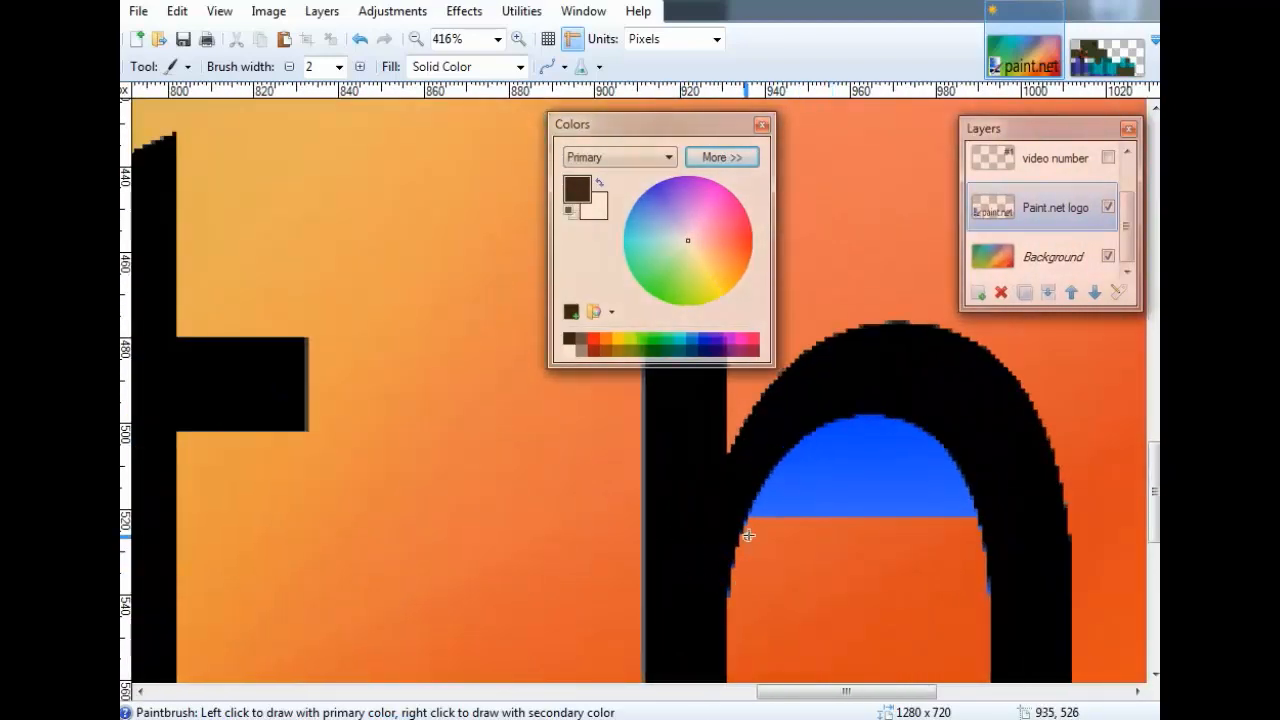
pyautogui.scroll(1, 740, 535)
pyautogui.scroll(-8, 738, 537)
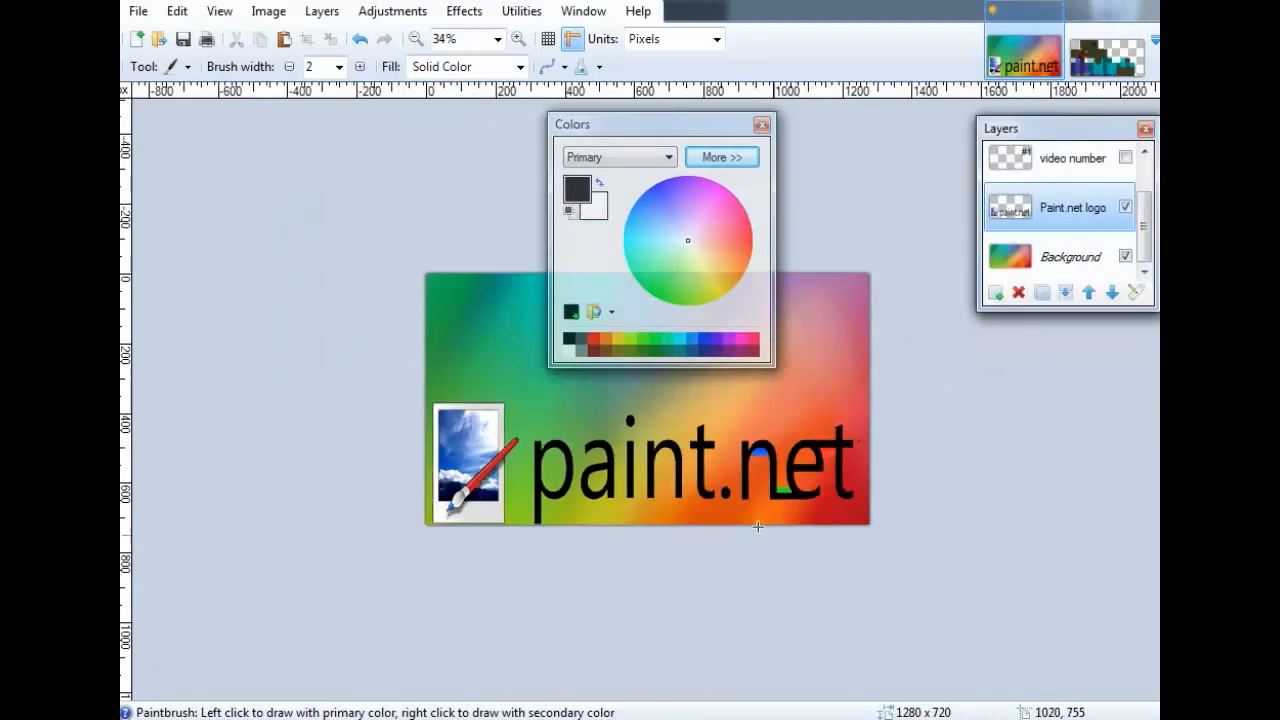
pyautogui.scroll(1, 731, 513)
pyautogui.scroll(-1, 731, 513)
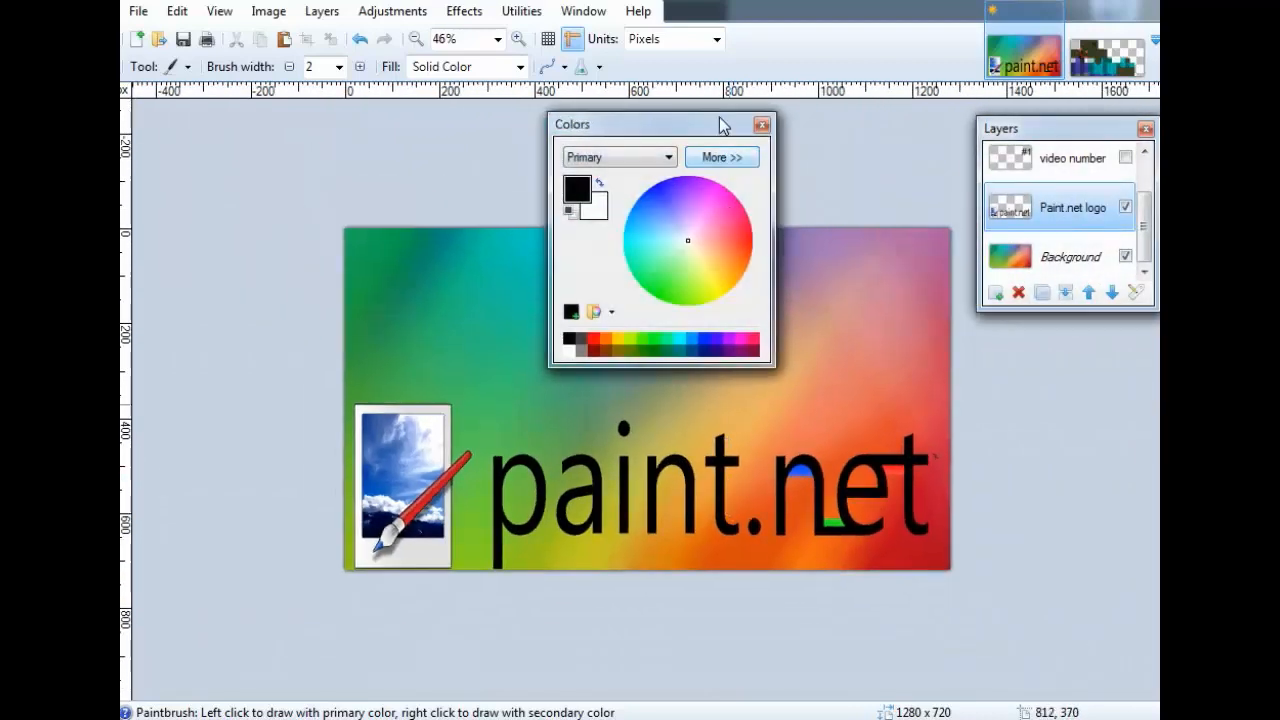
# Move the Colors window clear of the thumbnail's centre and activate the Magic Wand tool.
pyautogui.moveTo(679, 131); pyautogui.dragTo(268, 121)
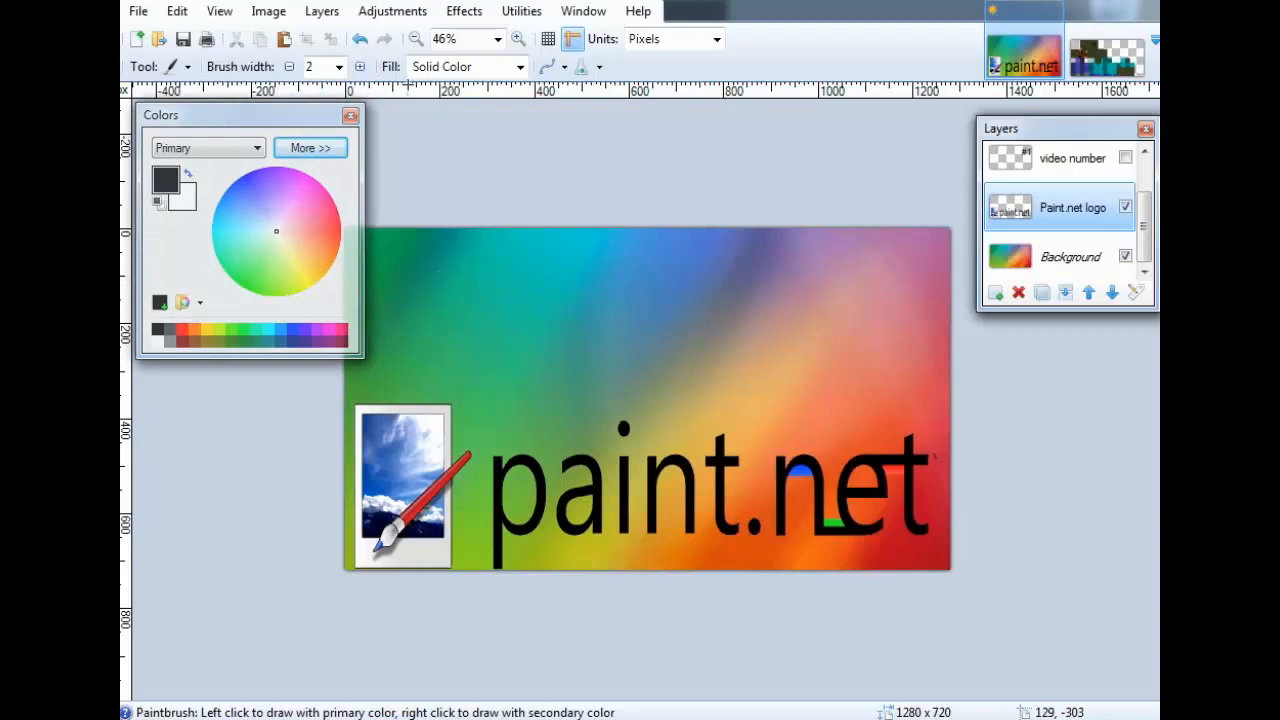
pyautogui.press('s')
pyautogui.press('s')
pyautogui.press('s')
pyautogui.press('s')
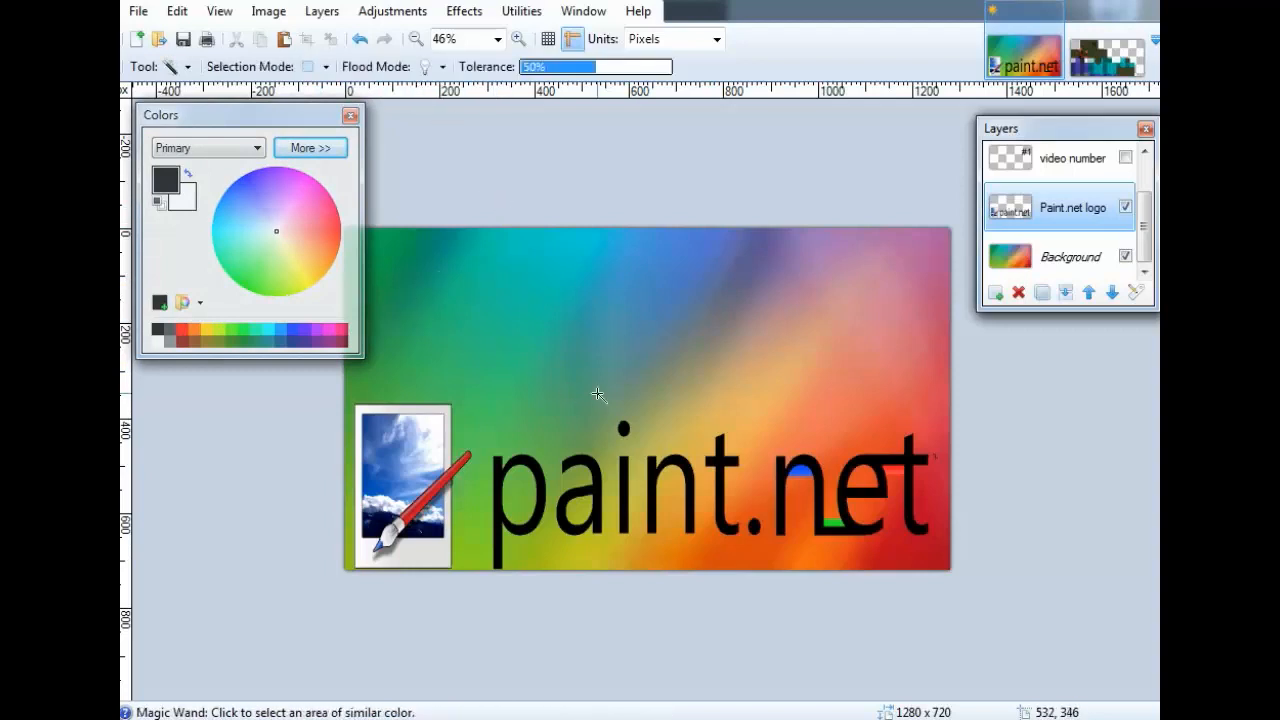
# Show the Tools window.
pyautogui.click(522, 11)
pyautogui.moveTo(583, 11)
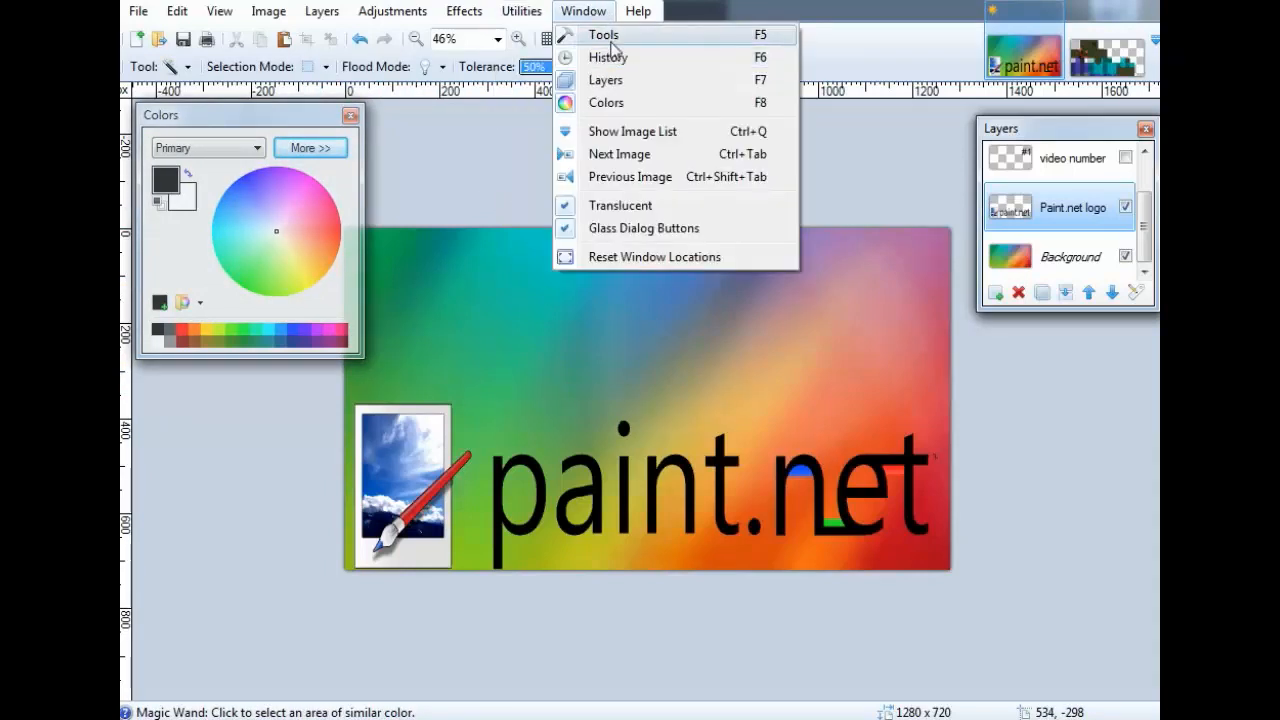
pyautogui.click(611, 43)
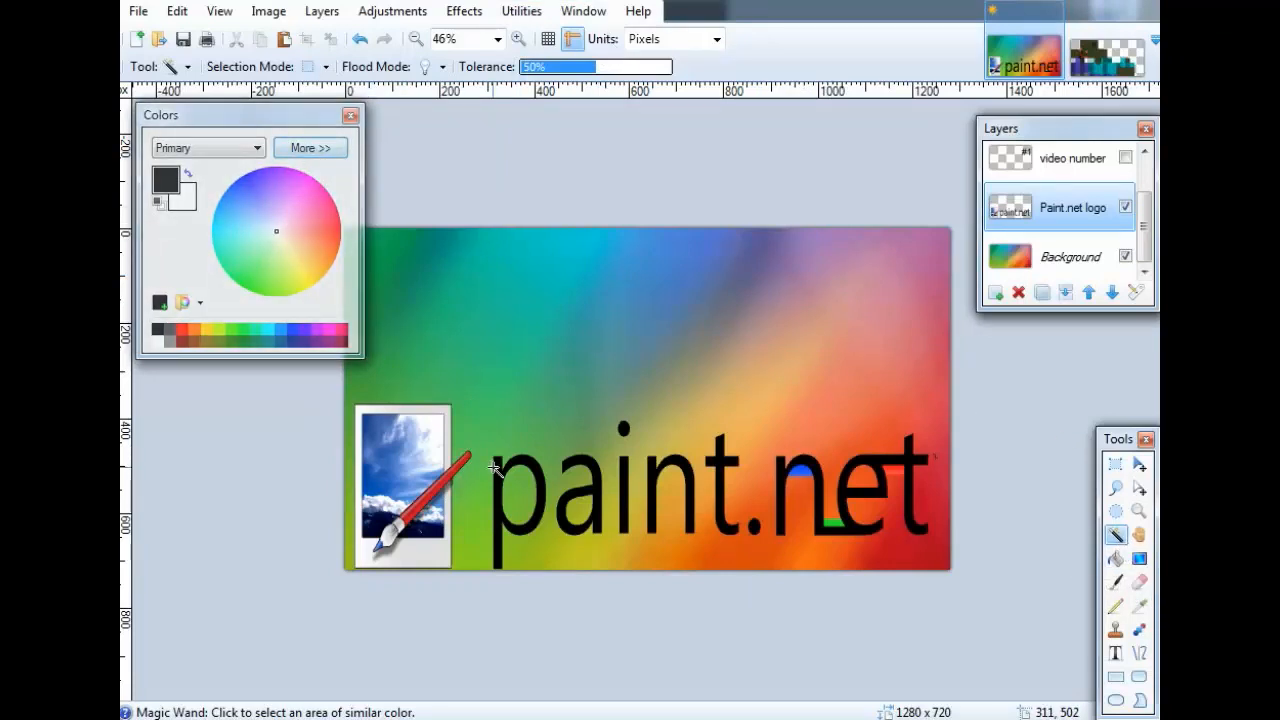
# Set the Magic Wand tolerance to 13% and select the empty area around the logo on the Paint.net logo layer.
pyautogui.click(540, 70)
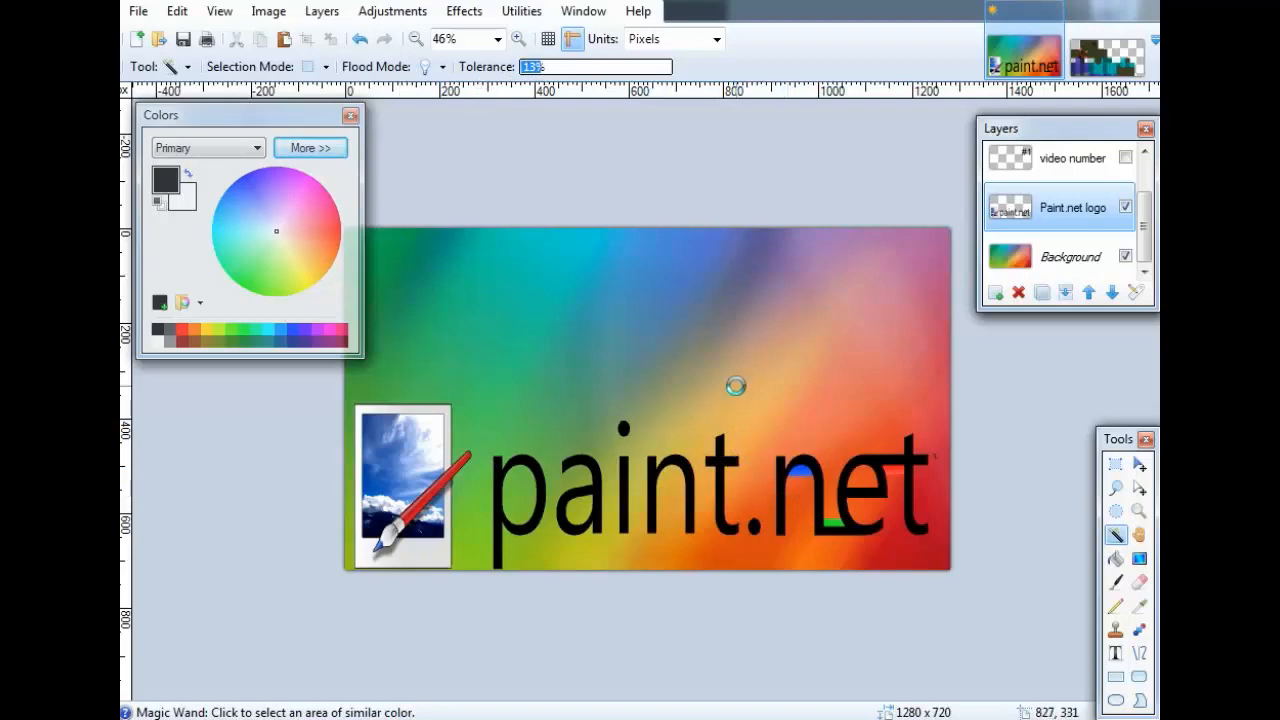
pyautogui.scroll(10, 430, 403)
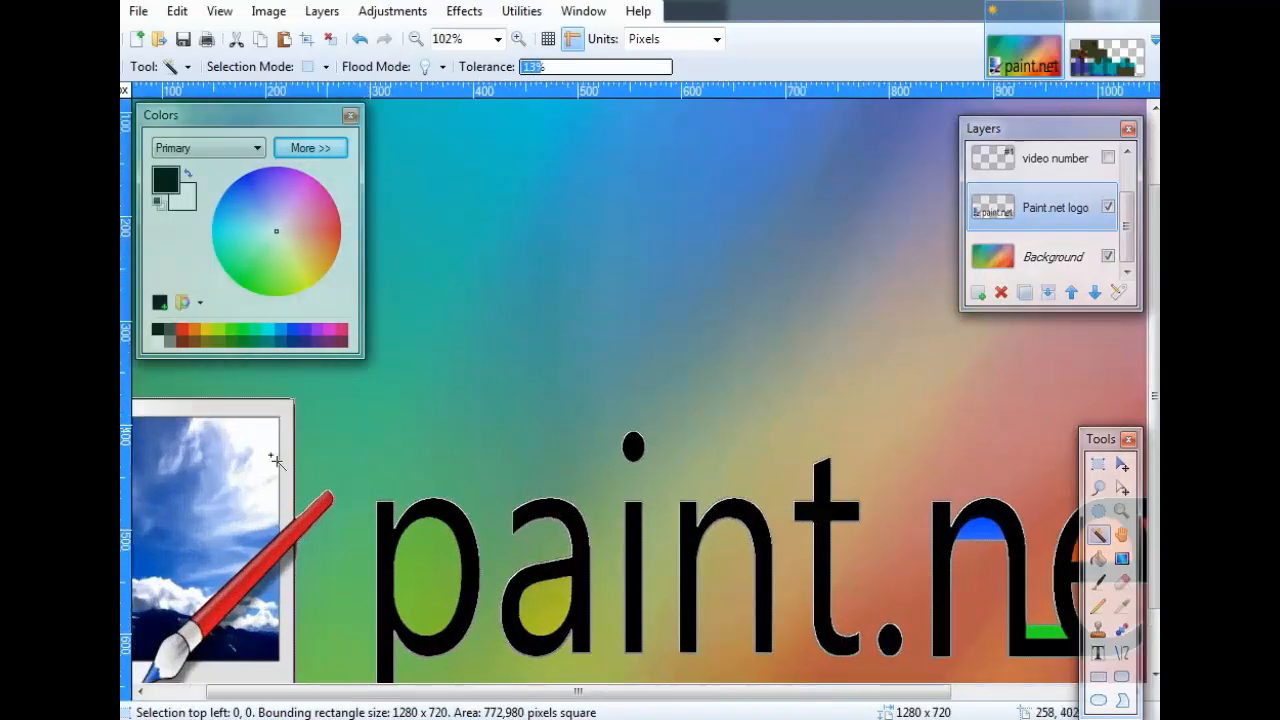
# Examine the selection's edge along the picture frame and the red brush handle, and deselect everything.
pyautogui.scroll(5, 374, 444)
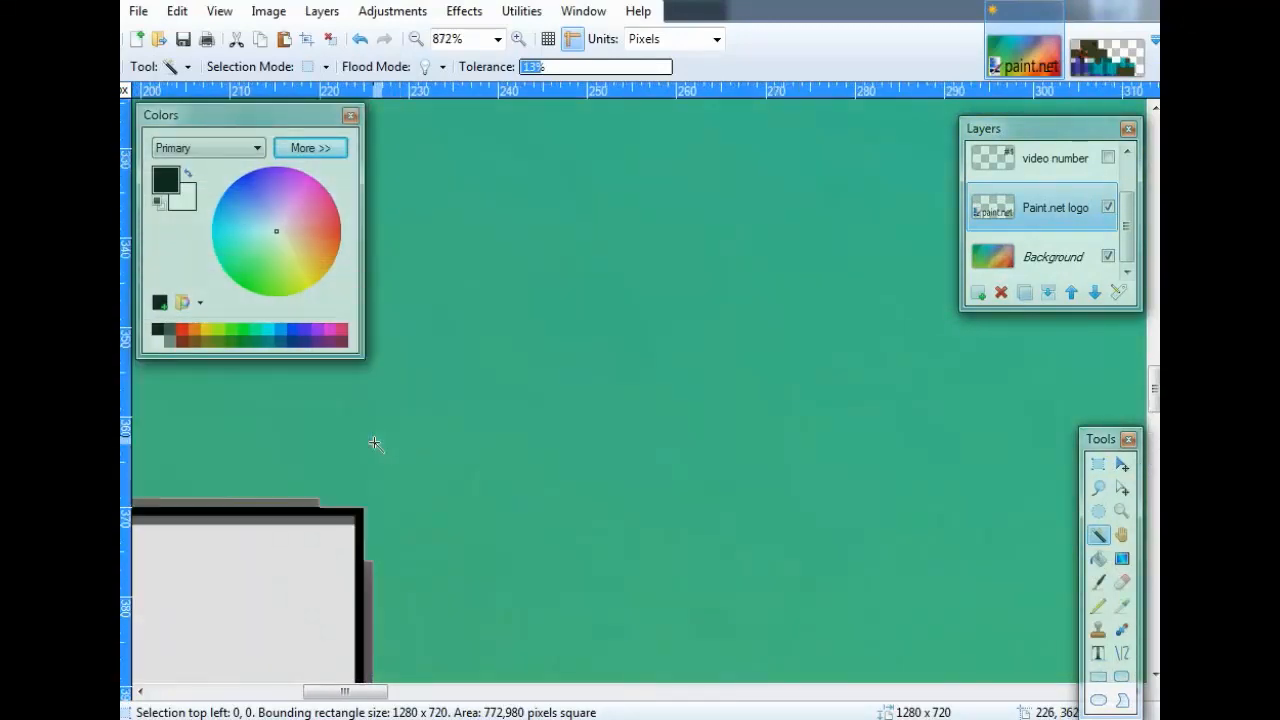
pyautogui.hscroll(-10, 374, 449)
pyautogui.scroll(-15, 335, 470)
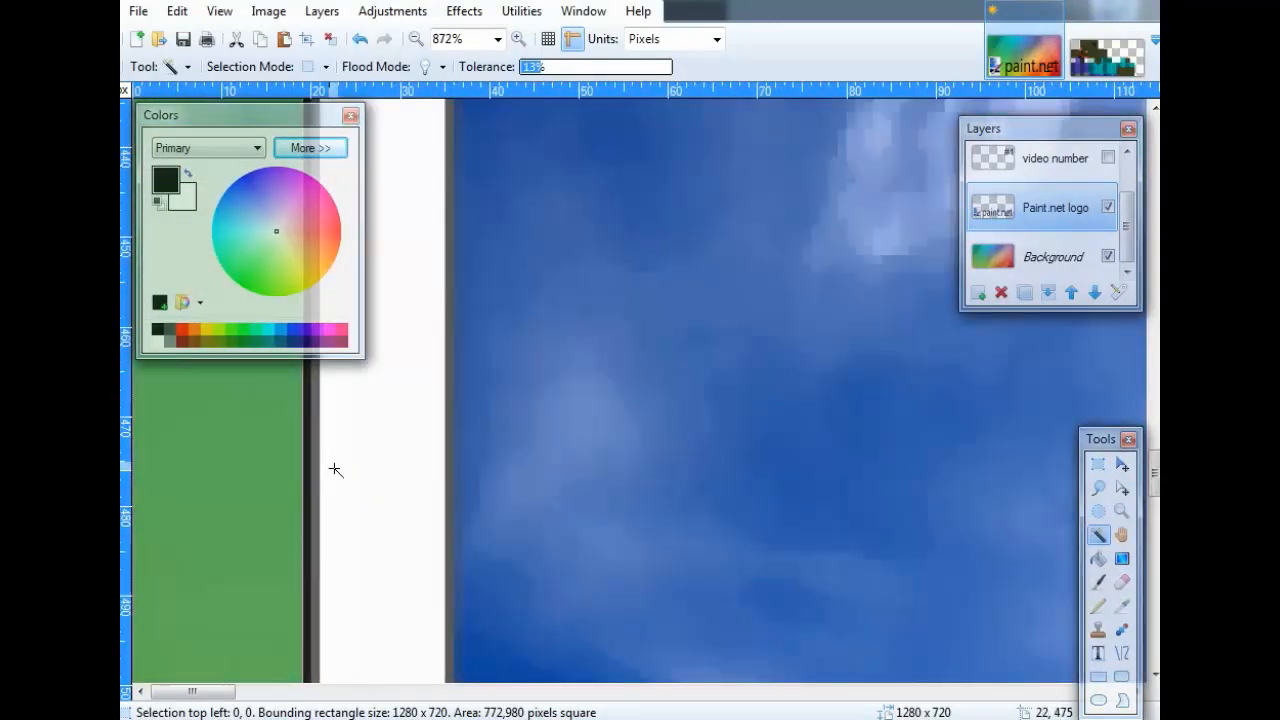
pyautogui.hscroll(5, 335, 470)
pyautogui.scroll(-10, 335, 470)
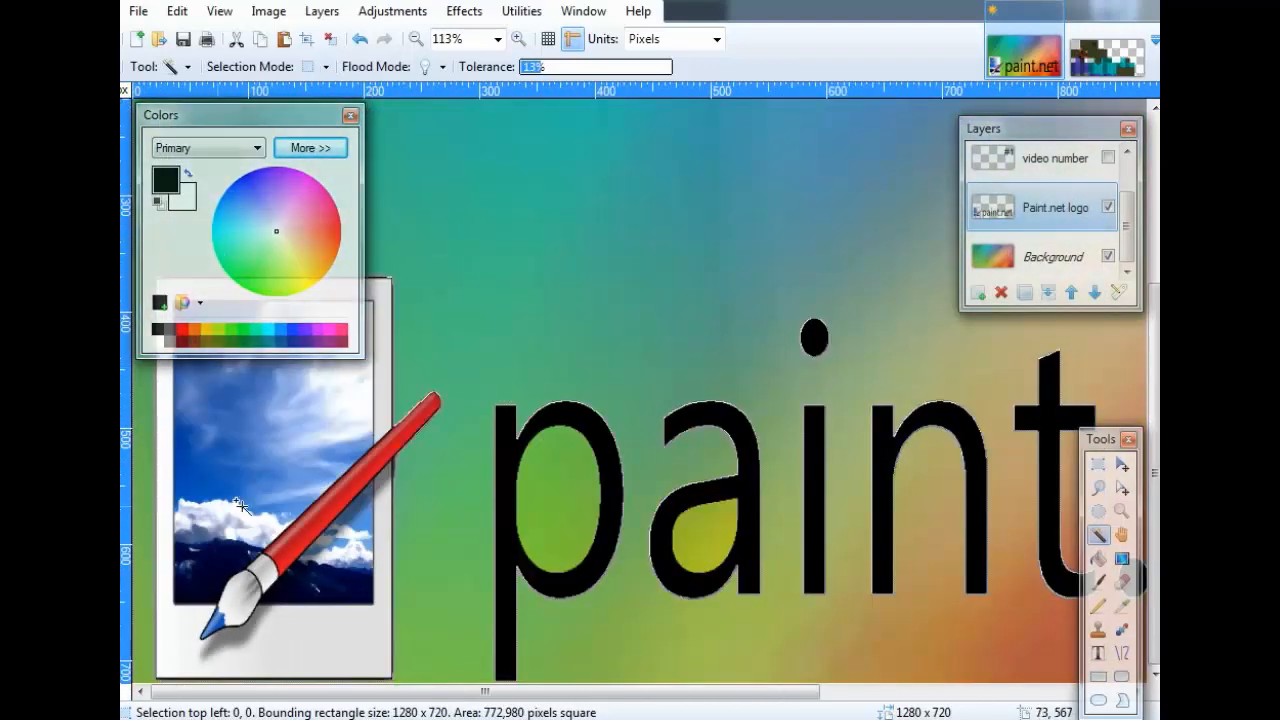
pyautogui.scroll(10, 420, 415)
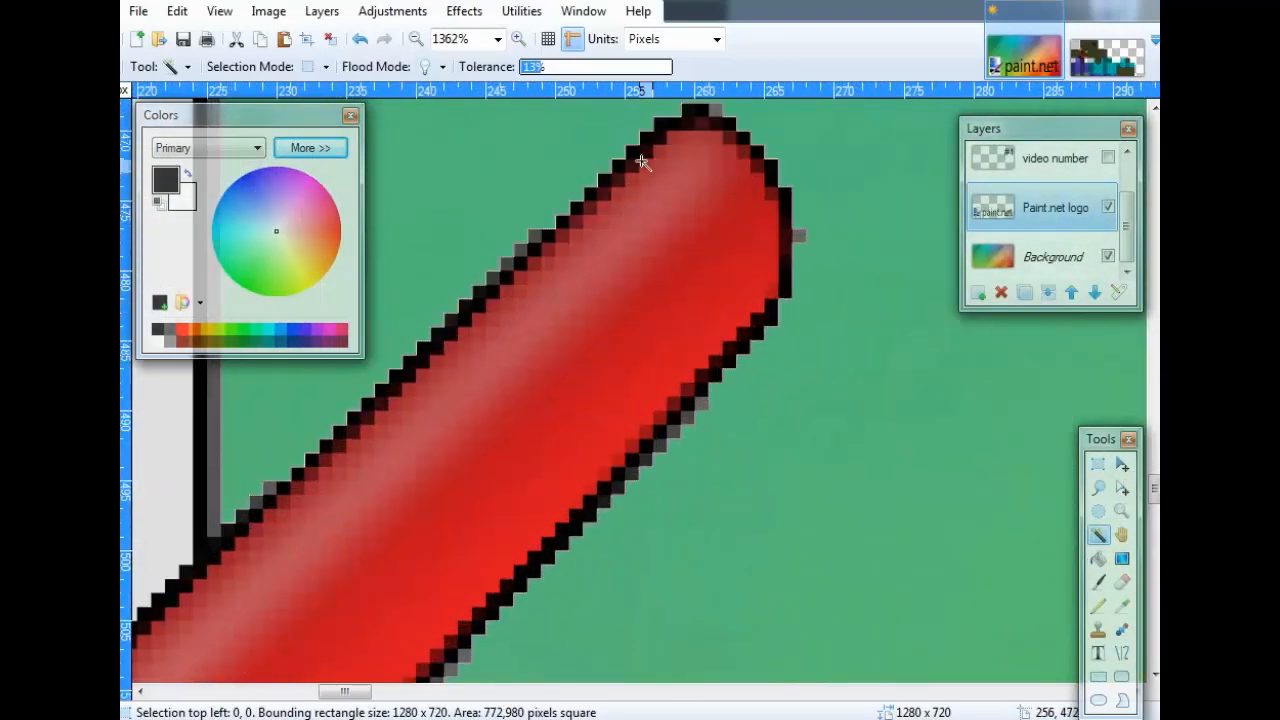
pyautogui.scroll(-12, 657, 392)
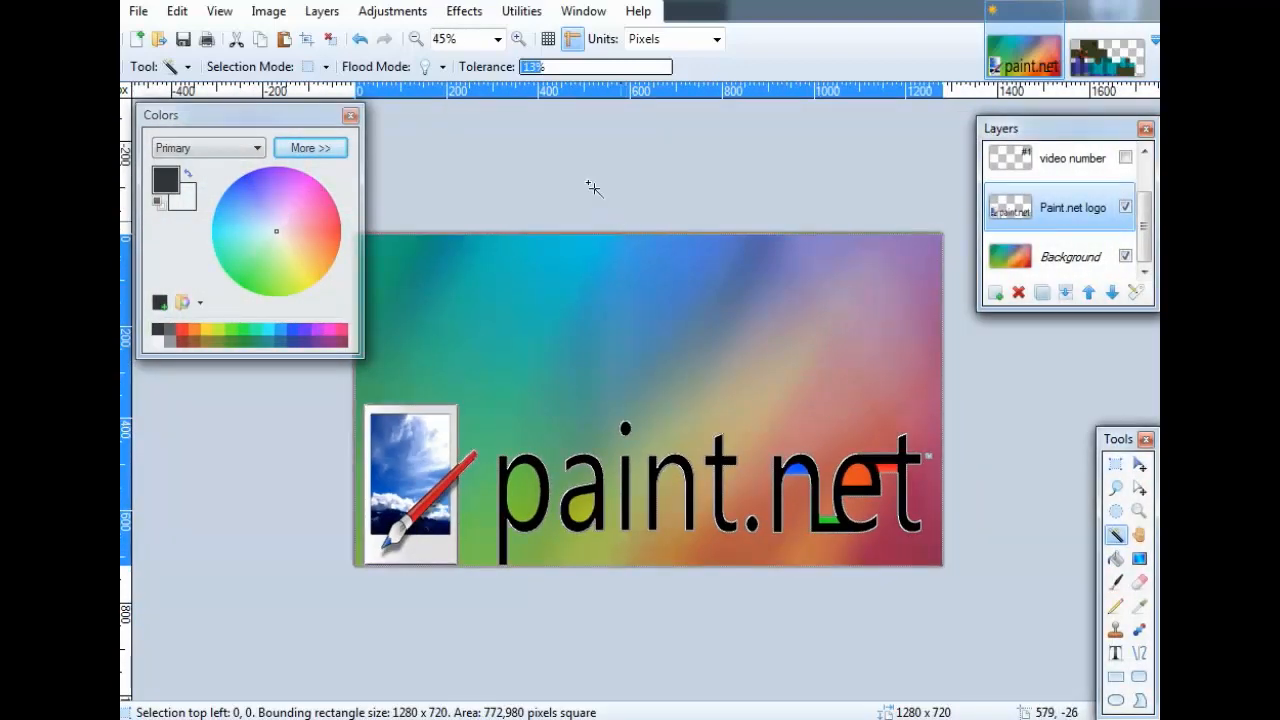
pyautogui.click(331, 38)
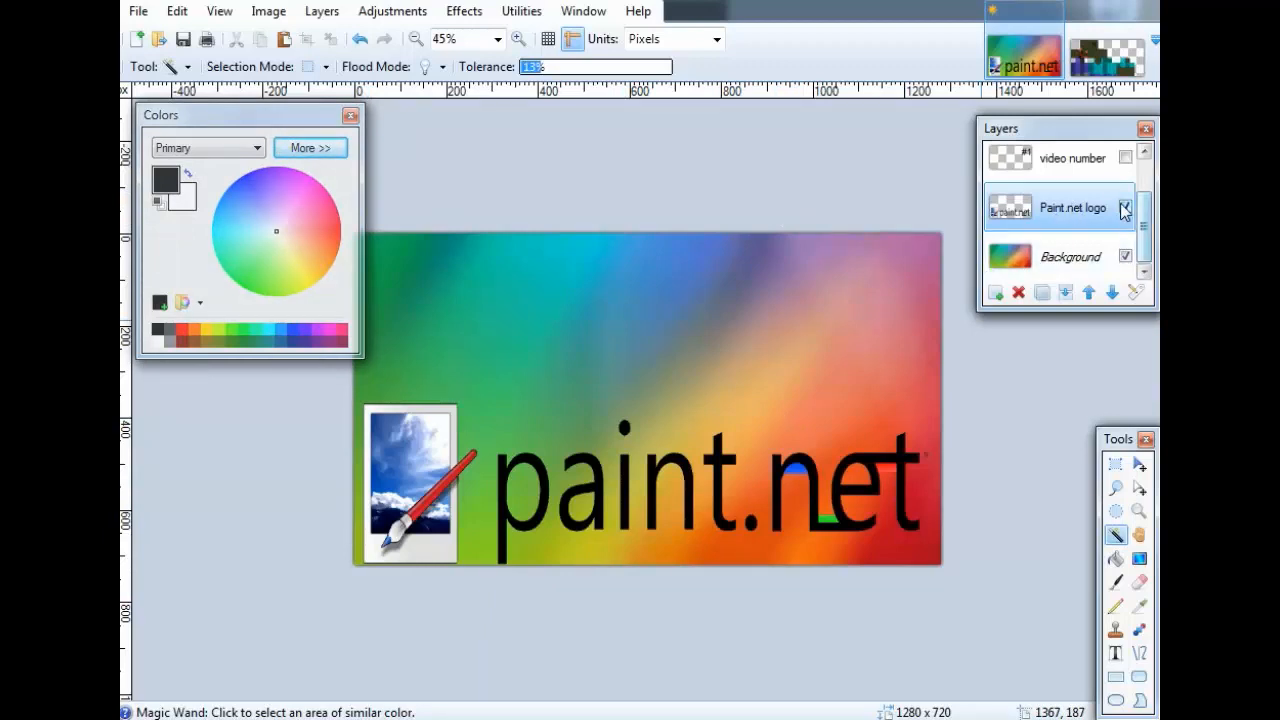
# Hide the Background layer and show it again, and try the Magic Wand on the empty area around the logo before deselecting.
pyautogui.click(1125, 257)
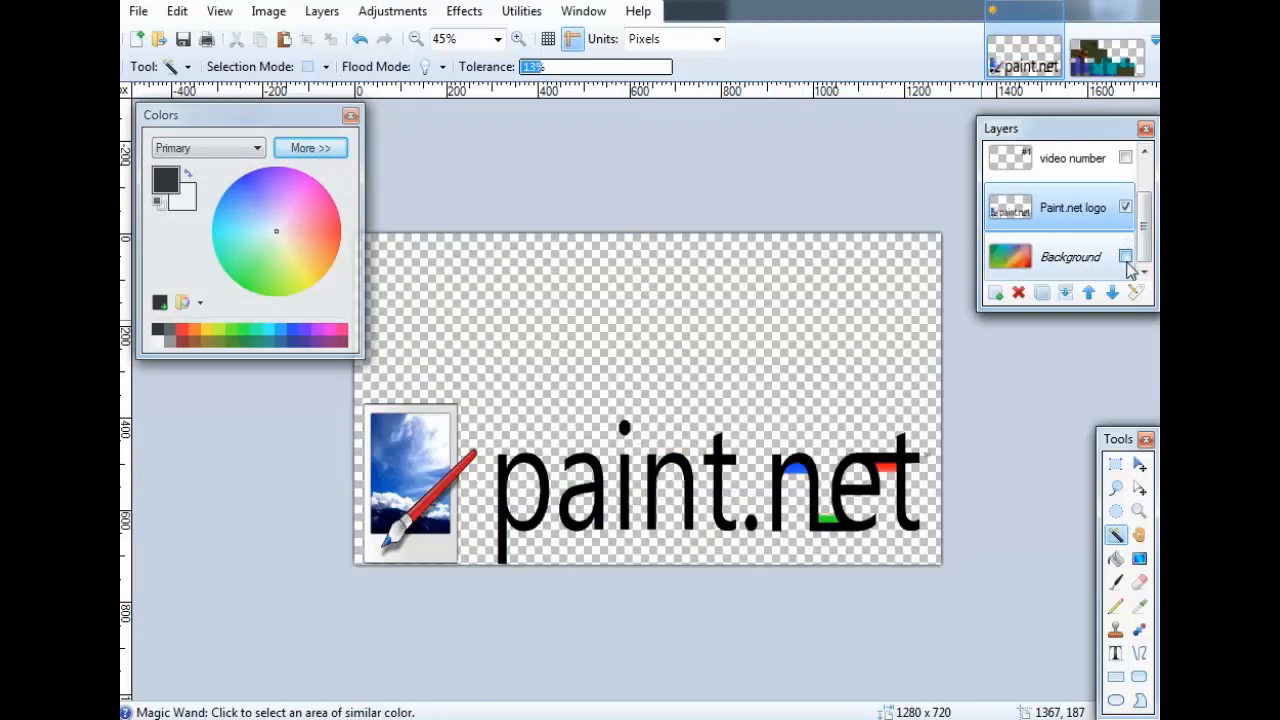
pyautogui.click(1126, 258)
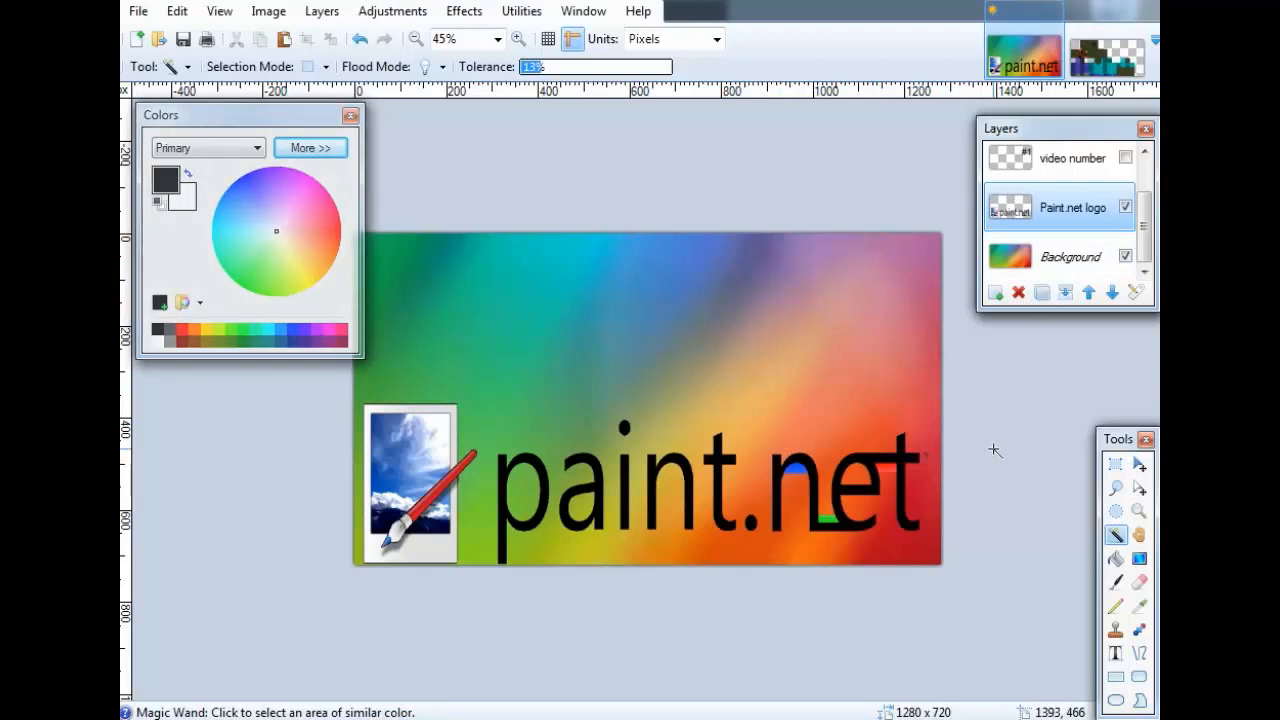
pyautogui.click(700, 419)
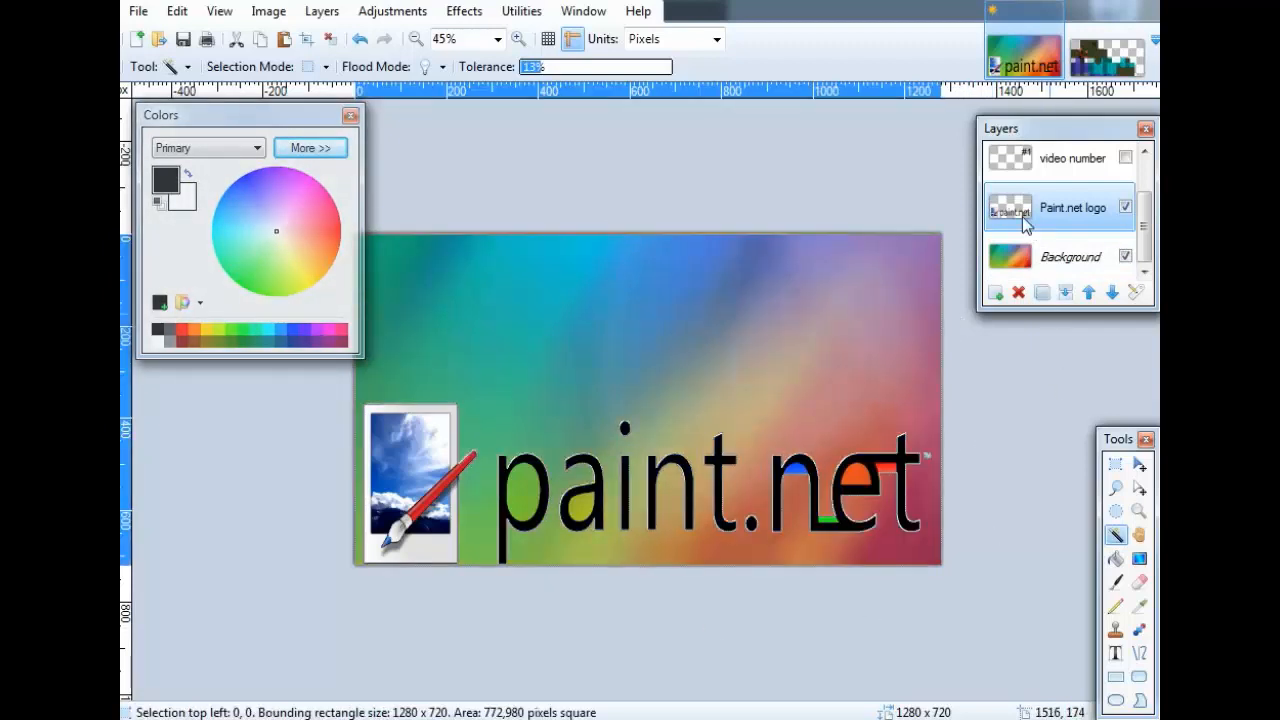
pyautogui.hotkey('ctrl', 'd')
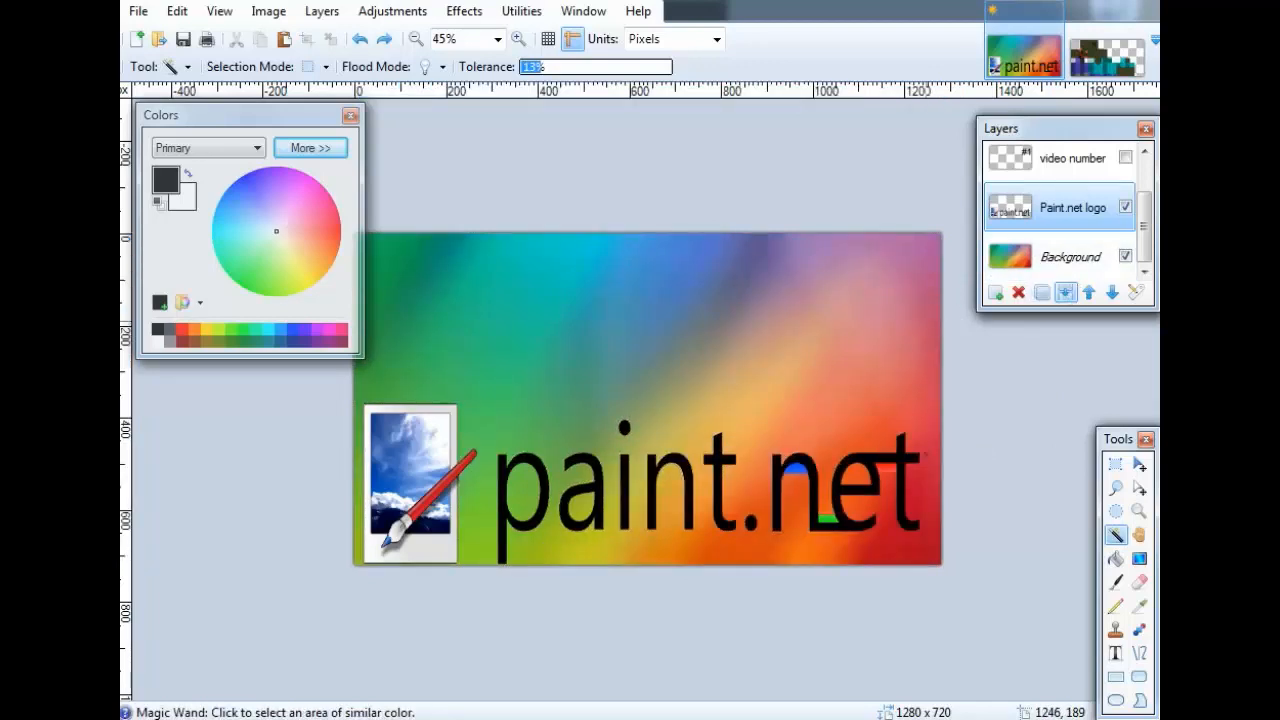
# Merge the Paint.net logo layer down into the Background, and try the Magic Wand on the letter n and its blue strip.
pyautogui.click(1065, 292)
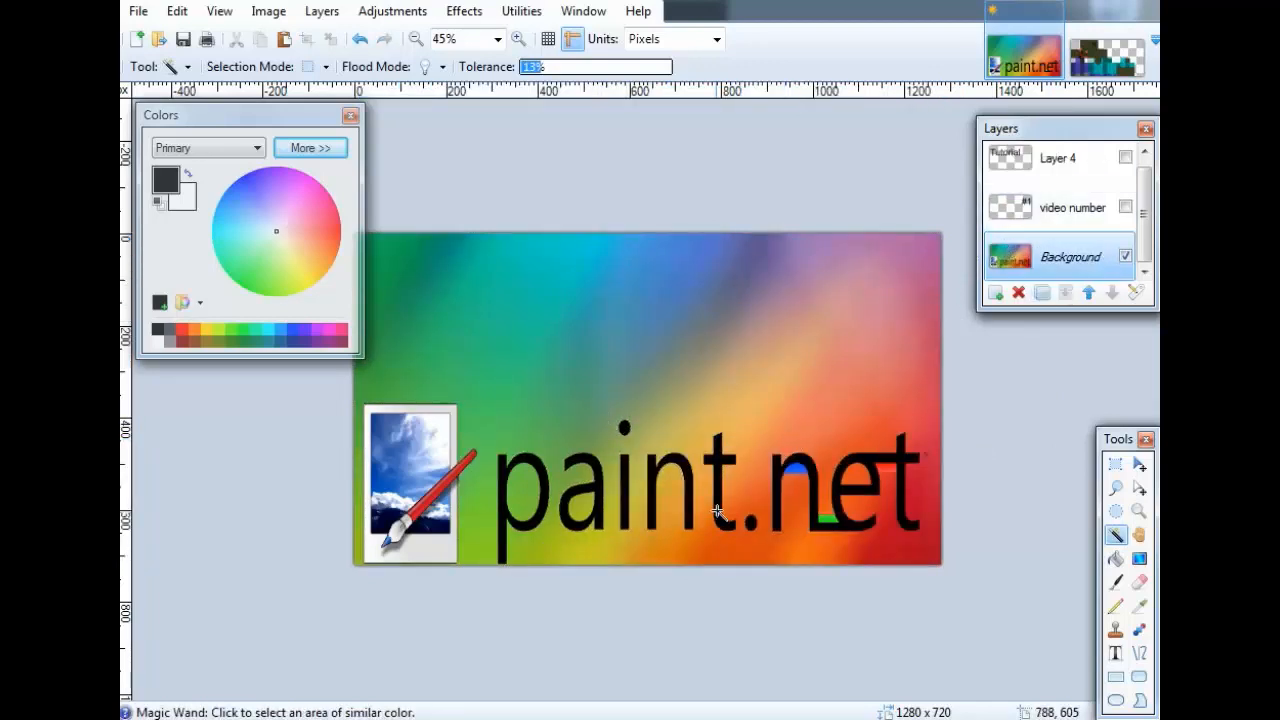
pyautogui.scroll(6, 810, 477)
pyautogui.click(899, 515)
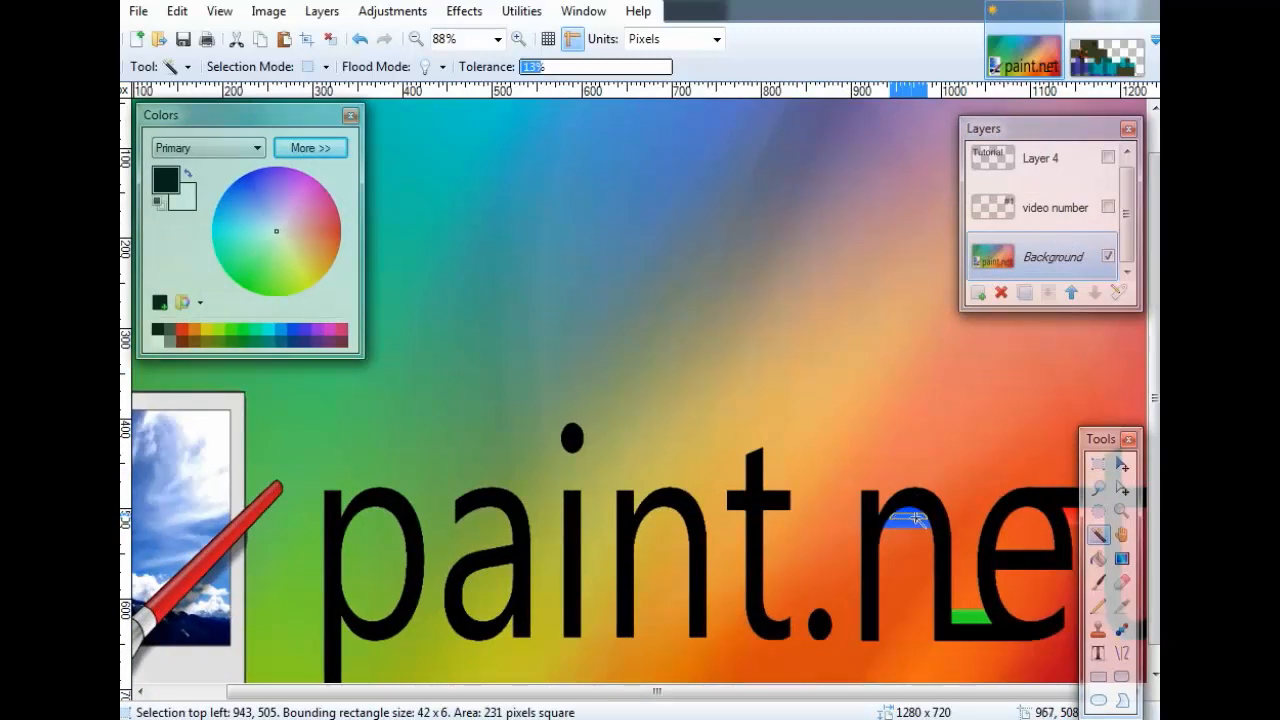
pyautogui.scroll(4, 940, 505)
pyautogui.scroll(-6, 735, 505)
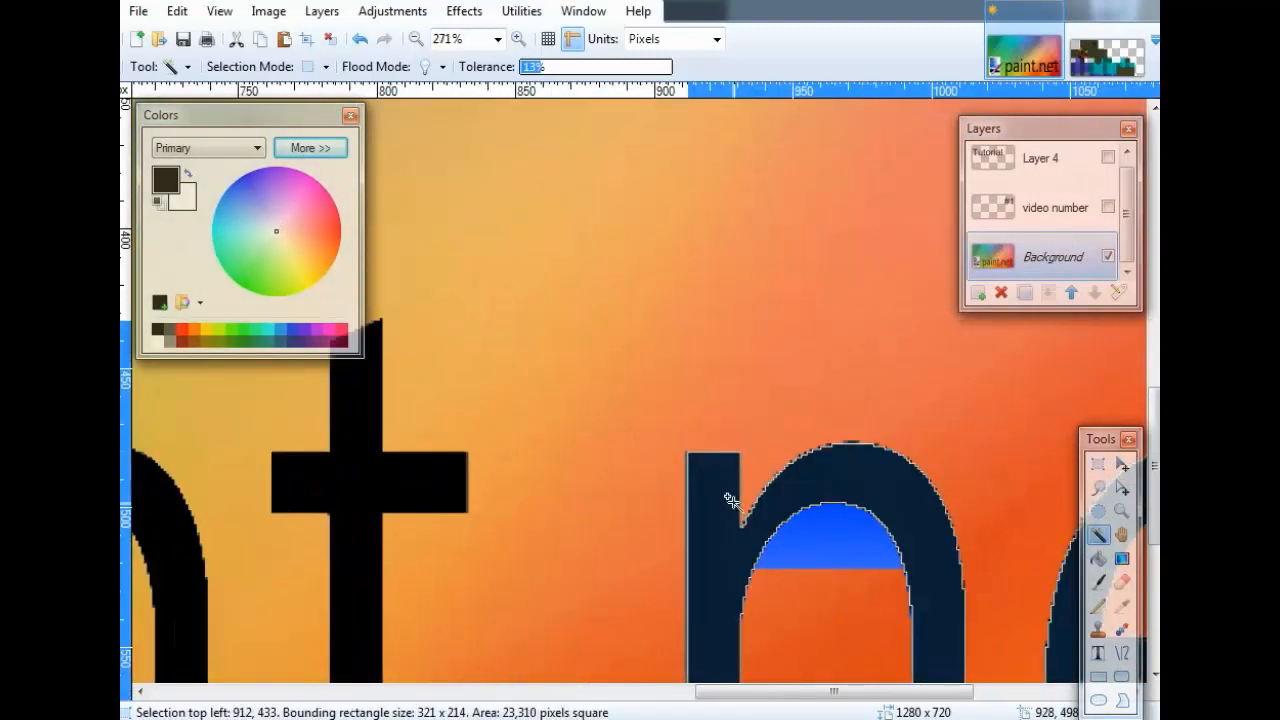
pyautogui.hotkey('ctrl', 'z')
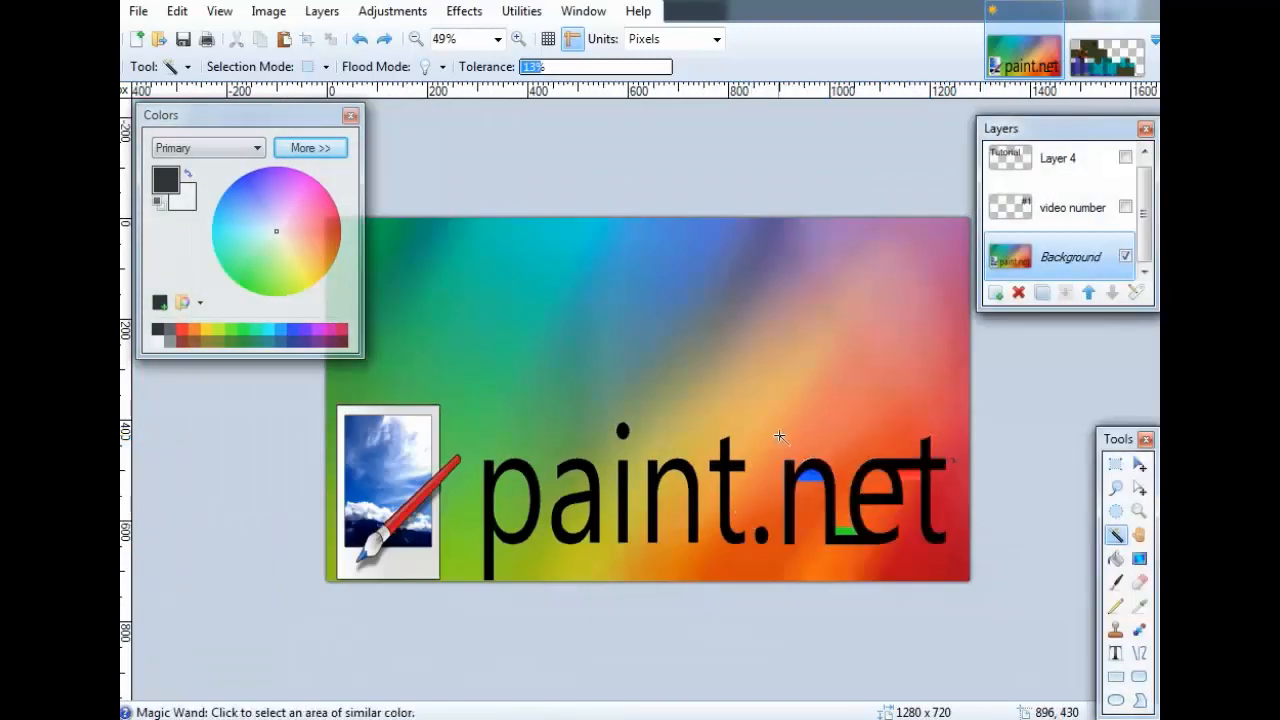
# Try selecting the coloured gradient beside and above the merged lettering with the Magic Wand, undoing each selection.
pyautogui.click(760, 497)
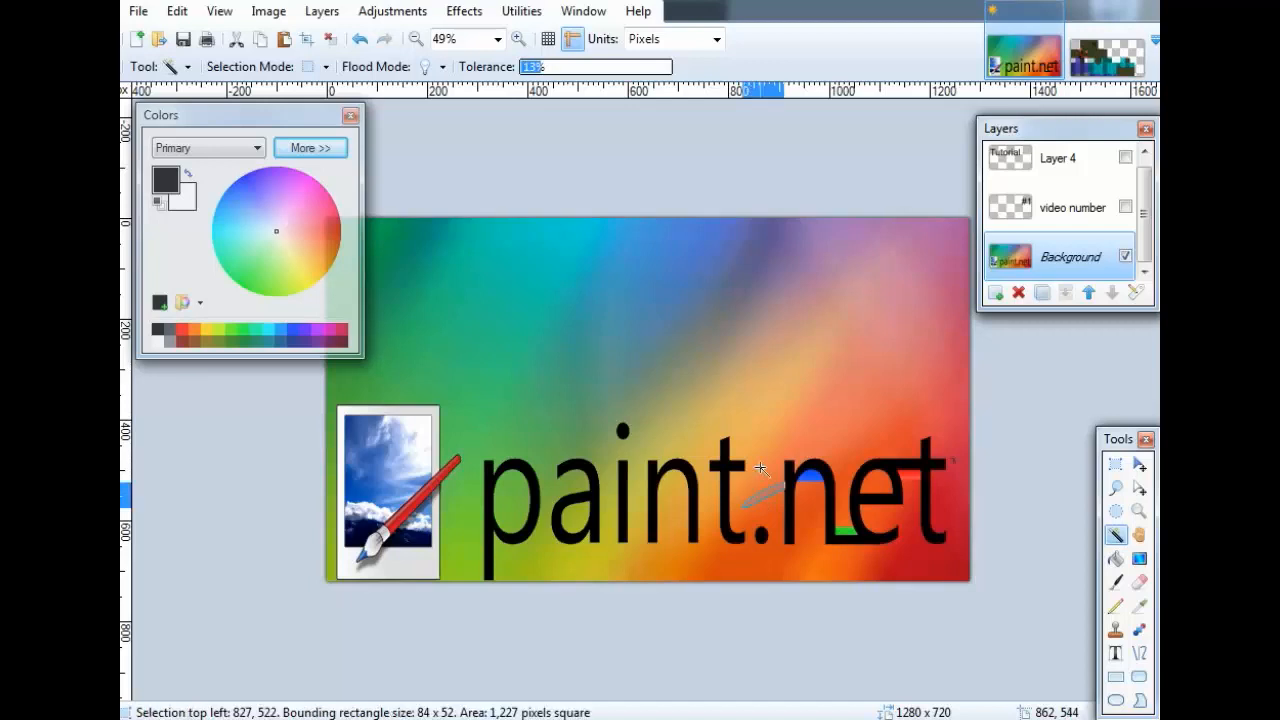
pyautogui.hotkey('ctrl', 'z')
pyautogui.click(763, 461)
pyautogui.click(671, 314)
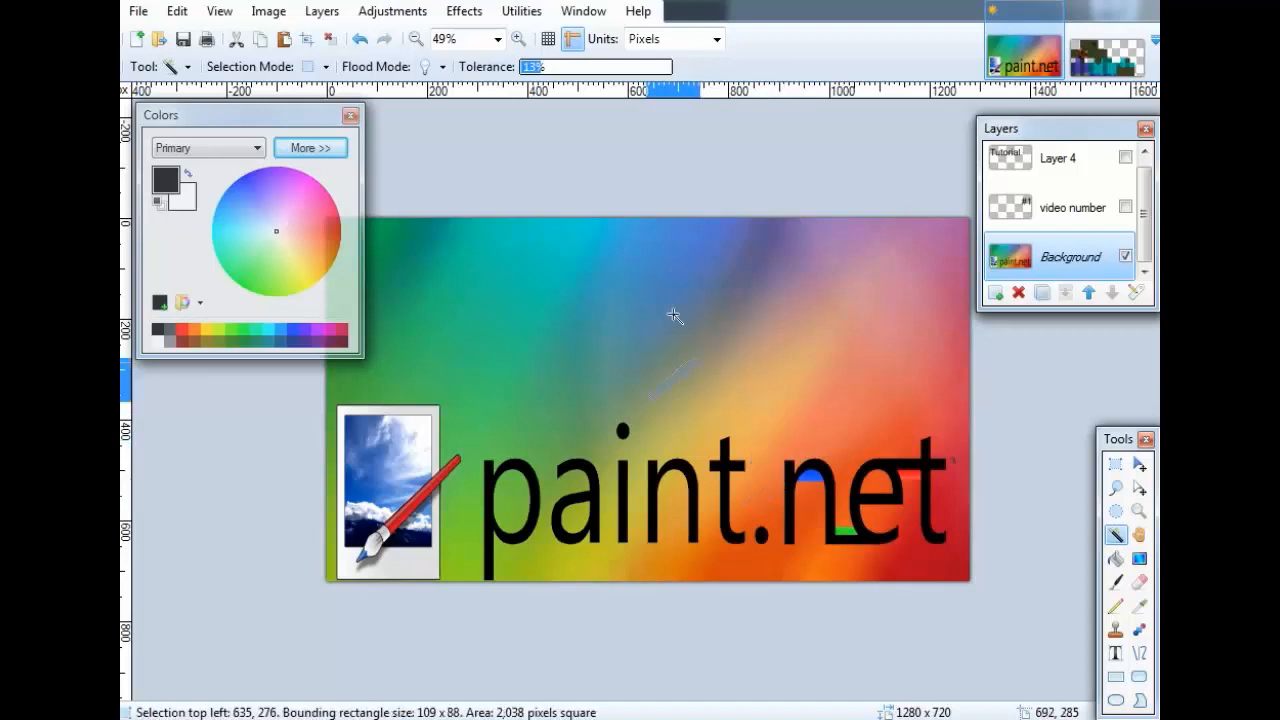
pyautogui.hotkey('ctrl', 'z')
# Set the Magic Wand tolerance to 52% and try selecting the orange and green parts of the merged image, undoing each selection.
pyautogui.click(599, 67)
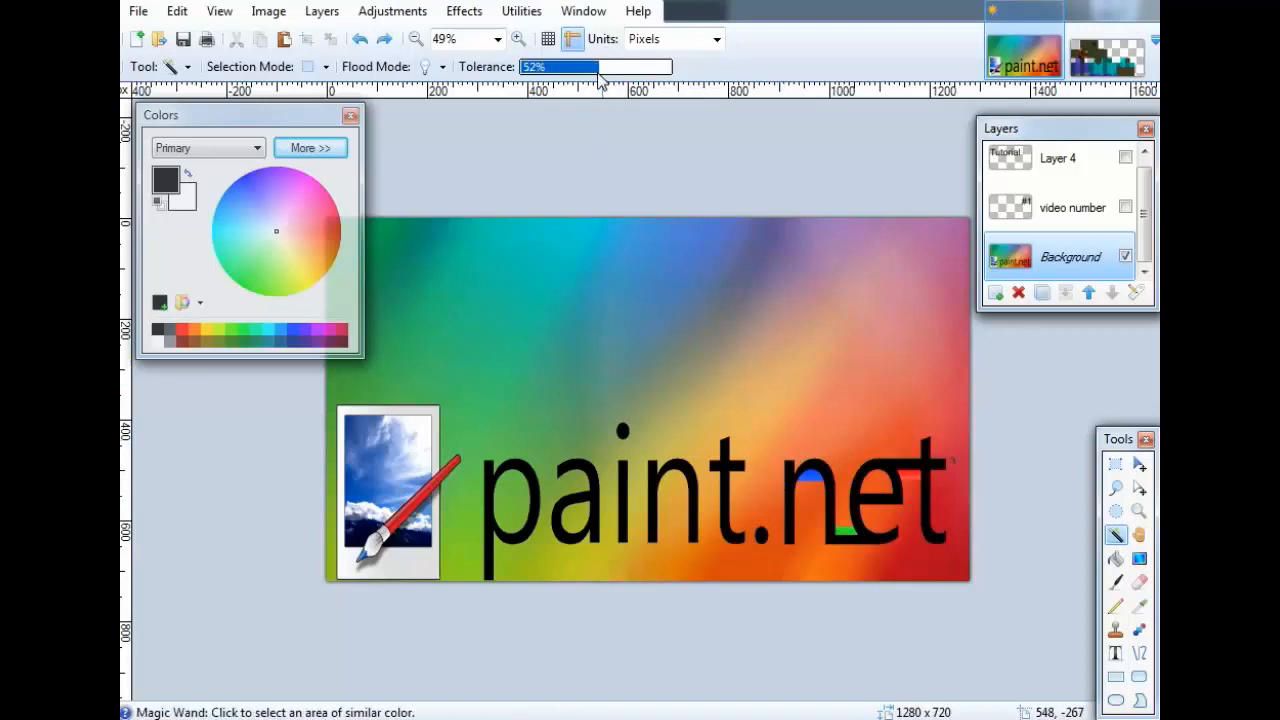
pyautogui.click(787, 418)
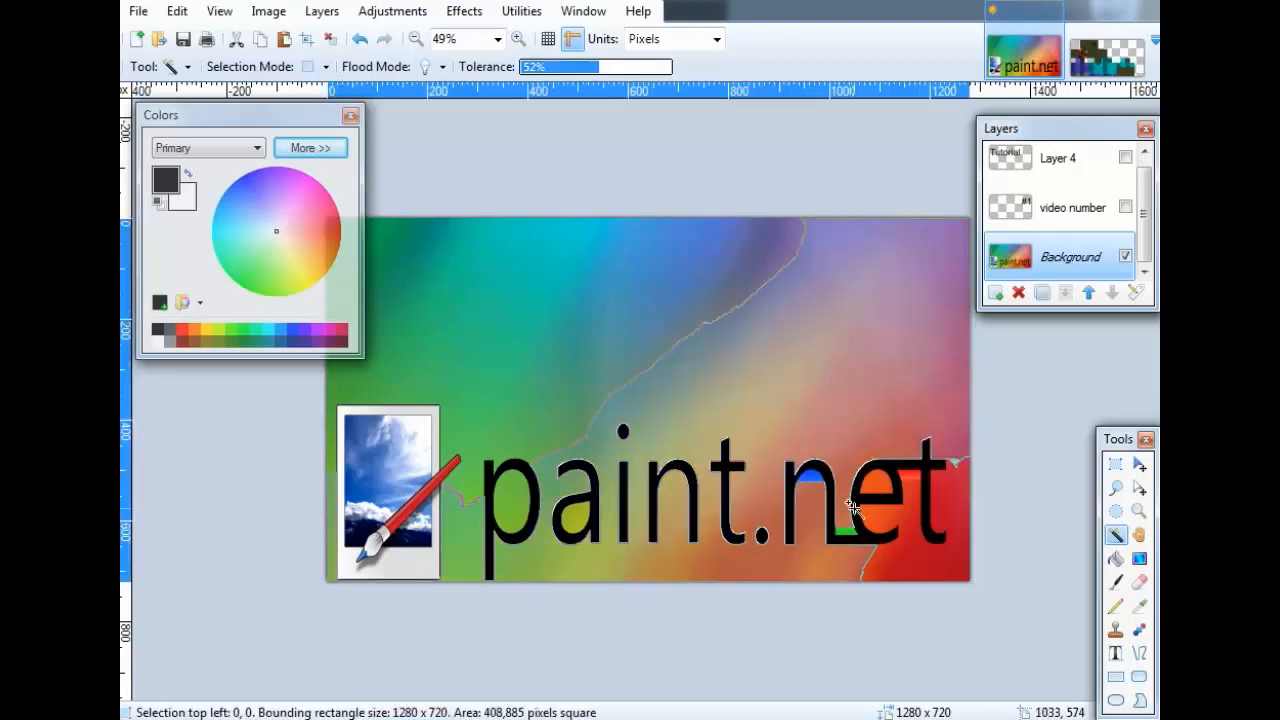
pyautogui.hotkey('ctrl', 'z')
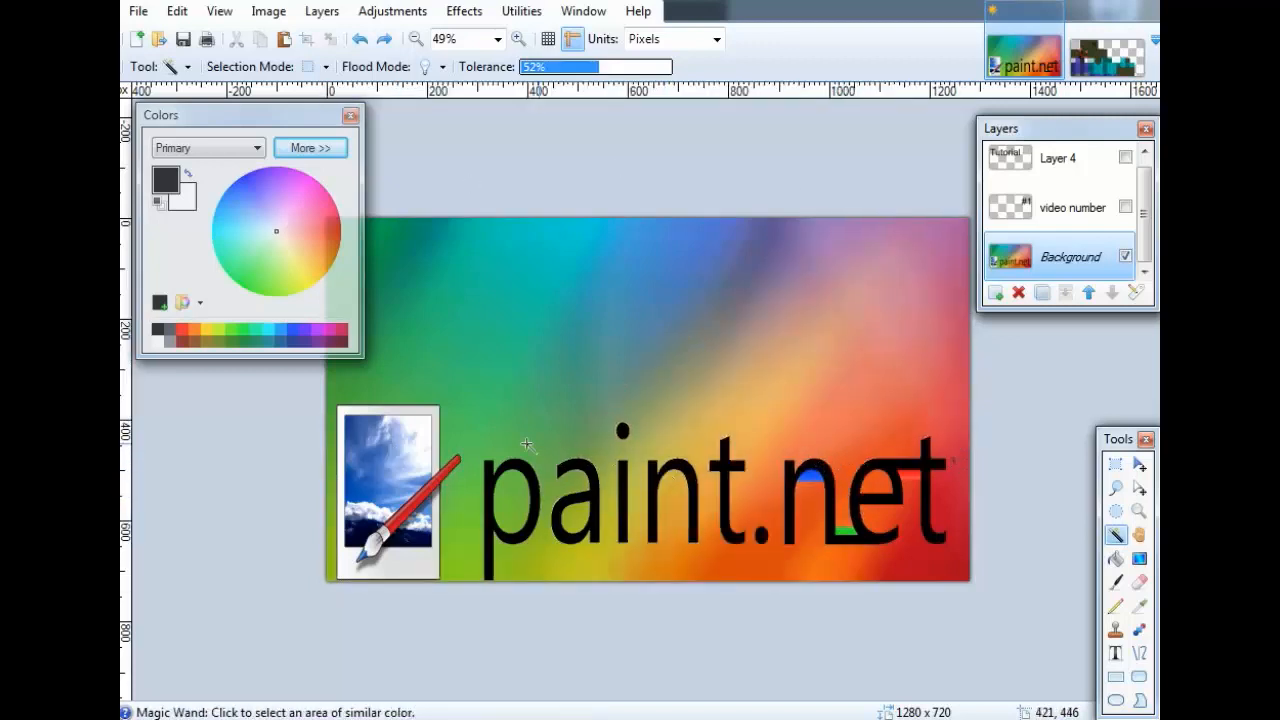
pyautogui.click(434, 415)
pyautogui.hotkey('ctrl', 'z')
pyautogui.click(500, 420)
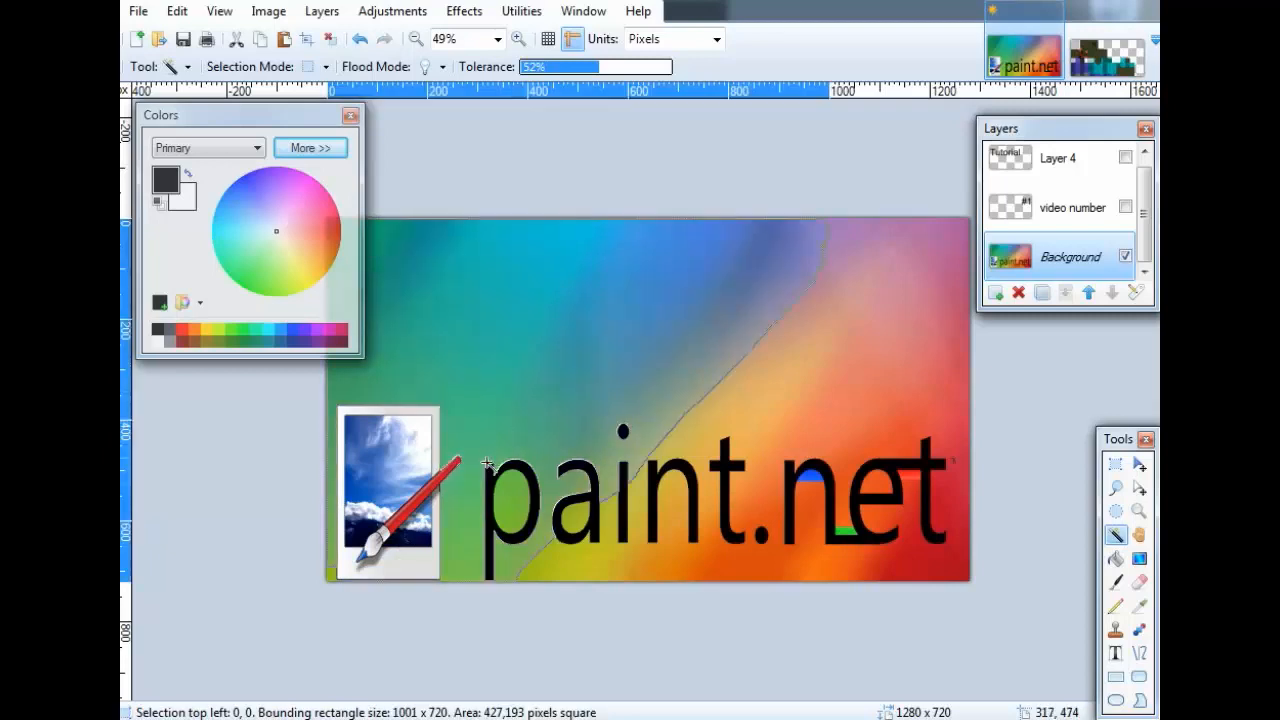
pyautogui.hotkey('ctrl', 'z')
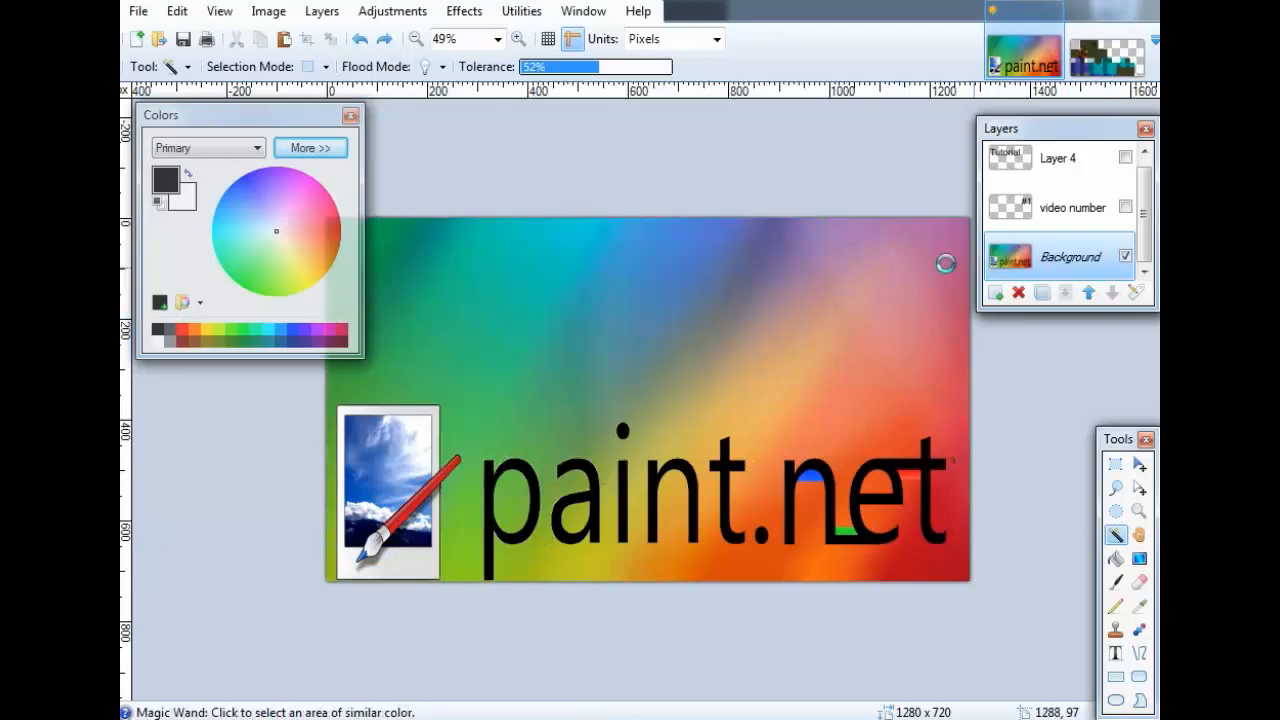
# Undo the merge of the Paint.net logo layer into the Background.
pyautogui.hotkey('ctrl', 'z')
pyautogui.scroll(-2, 1100, 250)
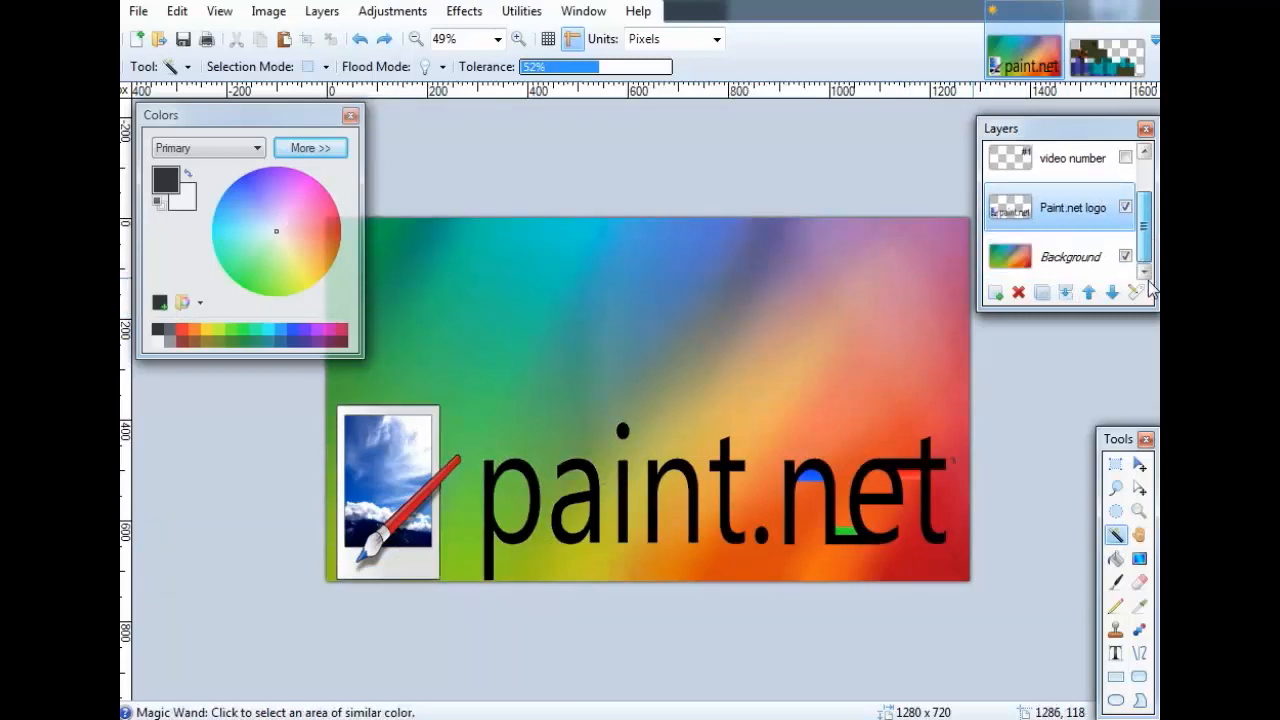
# Show and select the video number layer, and switch Layer 4 on and back off.
pyautogui.moveTo(1153, 225); pyautogui.dragTo(1150, 182)
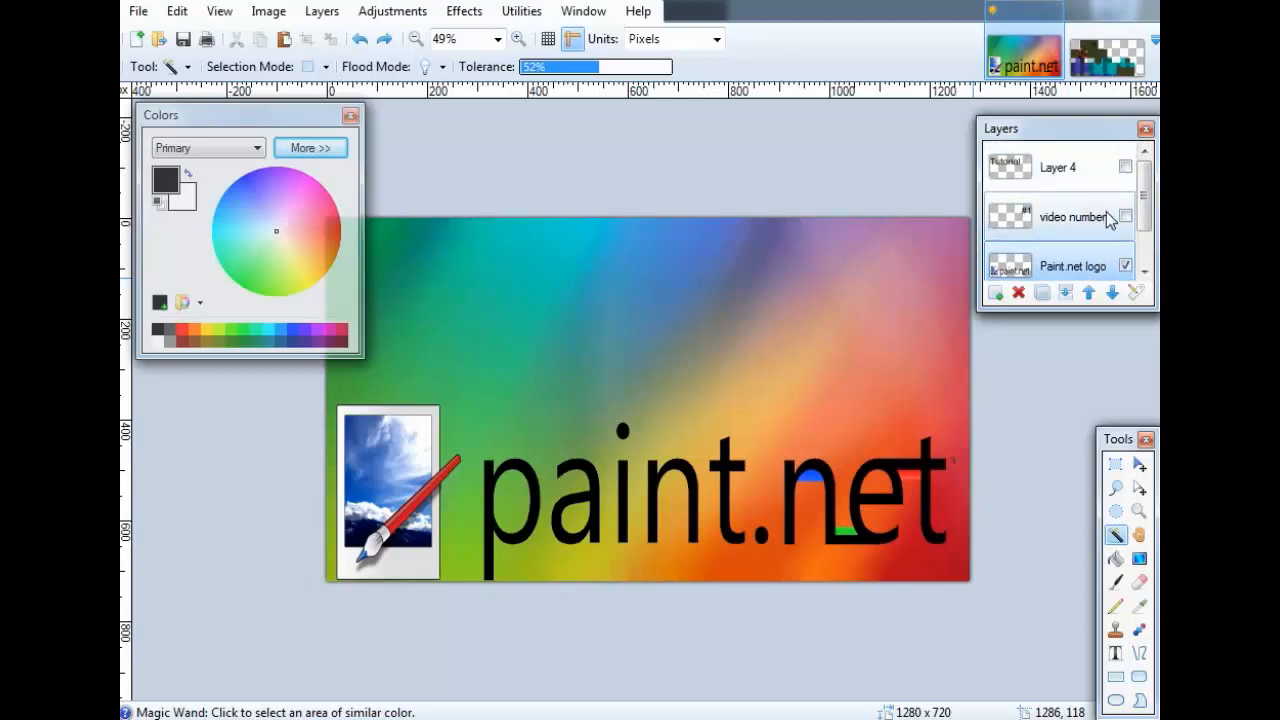
pyautogui.click(1125, 216)
pyautogui.click(1125, 167)
pyautogui.click(1125, 167)
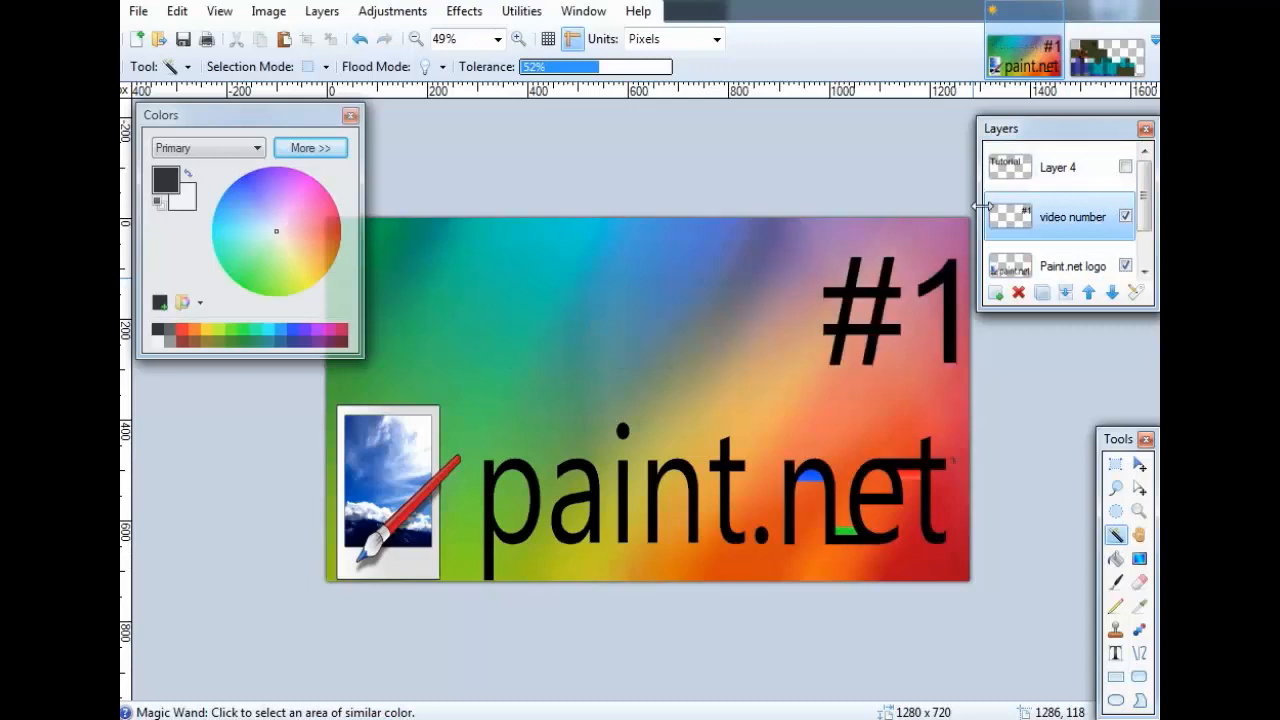
# Show Layer 4 and try moving the #1 on the video number layer towards the Tutorial lettering, undoing the moves.
pyautogui.click(1125, 167)
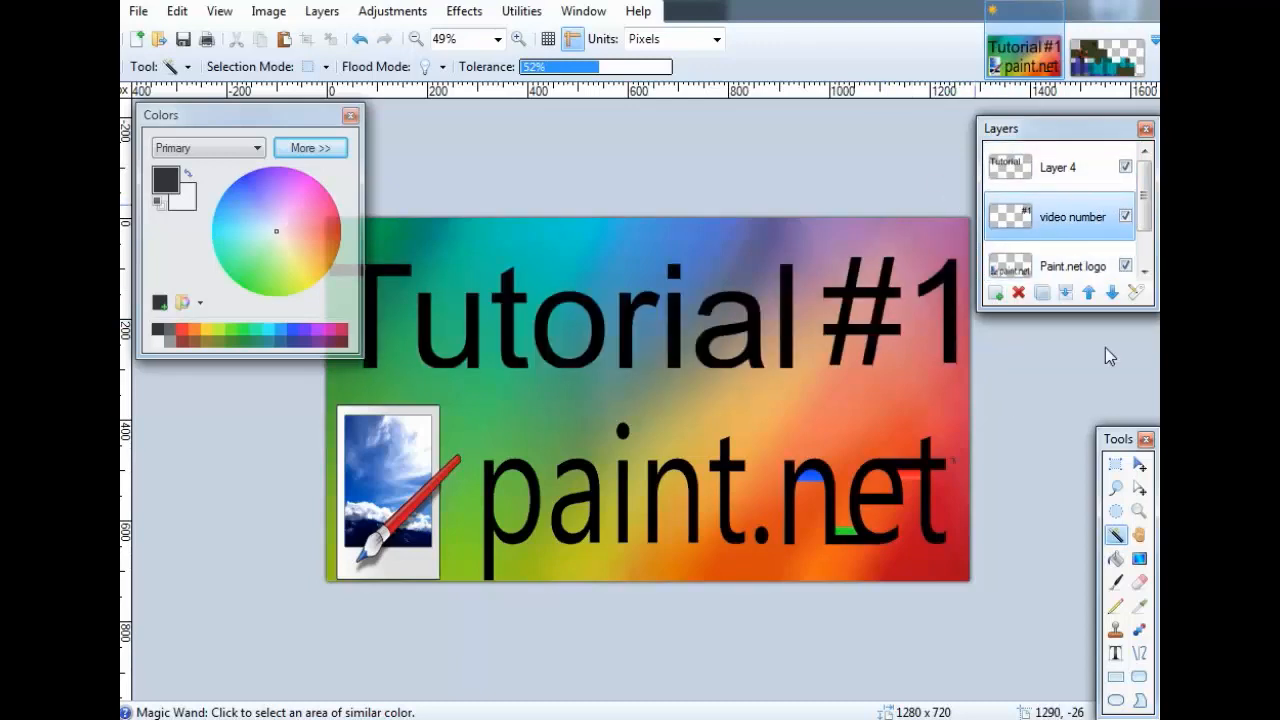
pyautogui.click(1139, 464)
pyautogui.moveTo(906, 319); pyautogui.dragTo(842, 329)
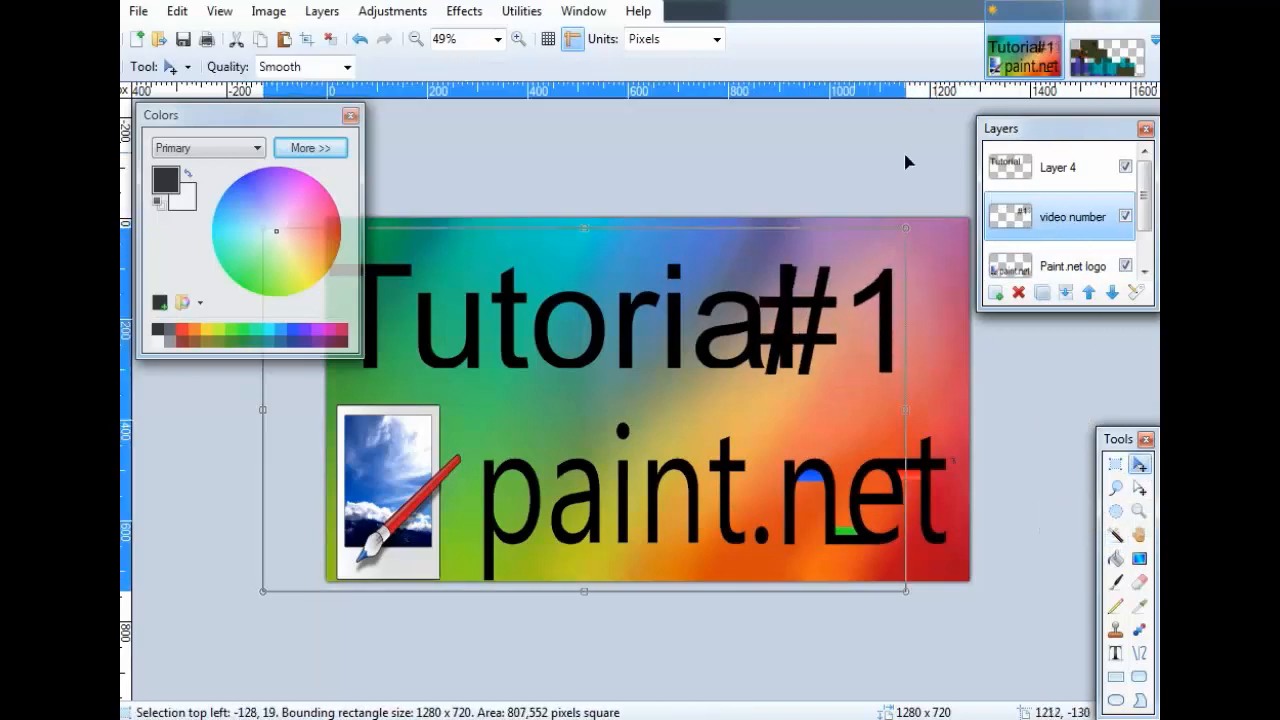
pyautogui.moveTo(794, 352); pyautogui.dragTo(864, 349)
pyautogui.hotkey('ctrl', 'z')
pyautogui.hotkey('ctrl', 'z')
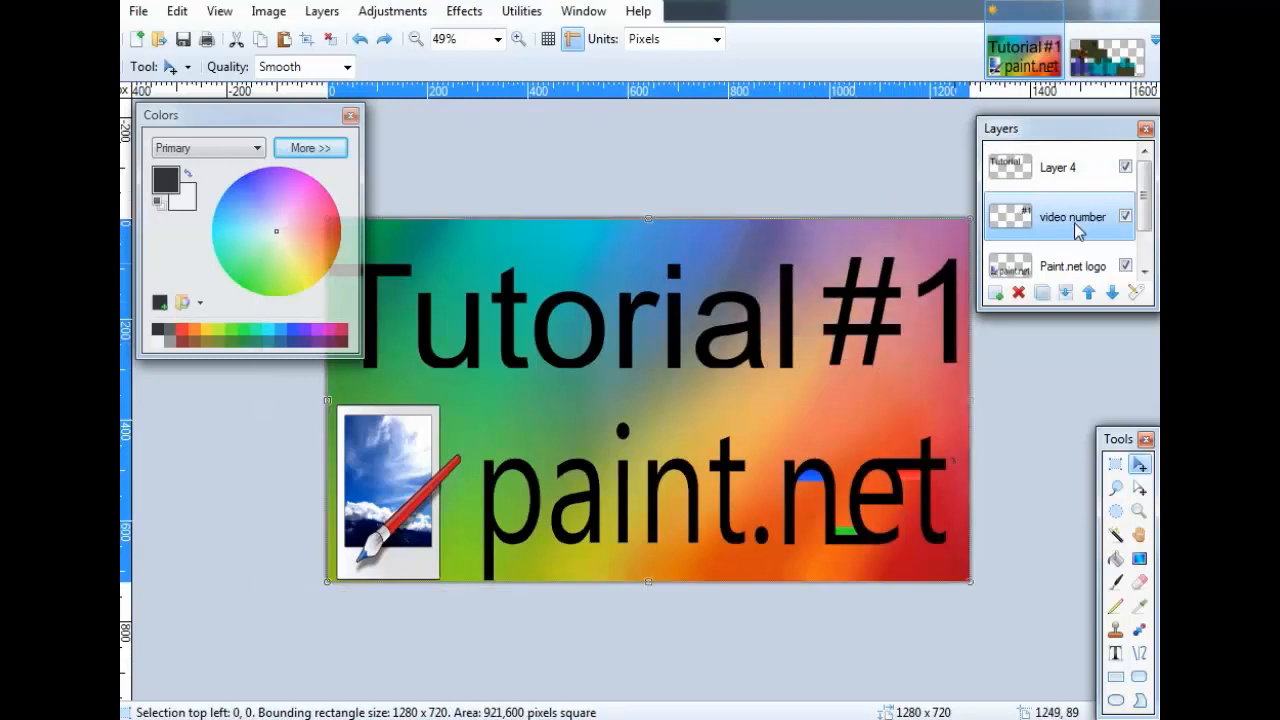
# Select Layer 4, try the text "dds" in Arial size 288 over the Tutorial lettering, and delete it again.
pyautogui.click(1080, 176)
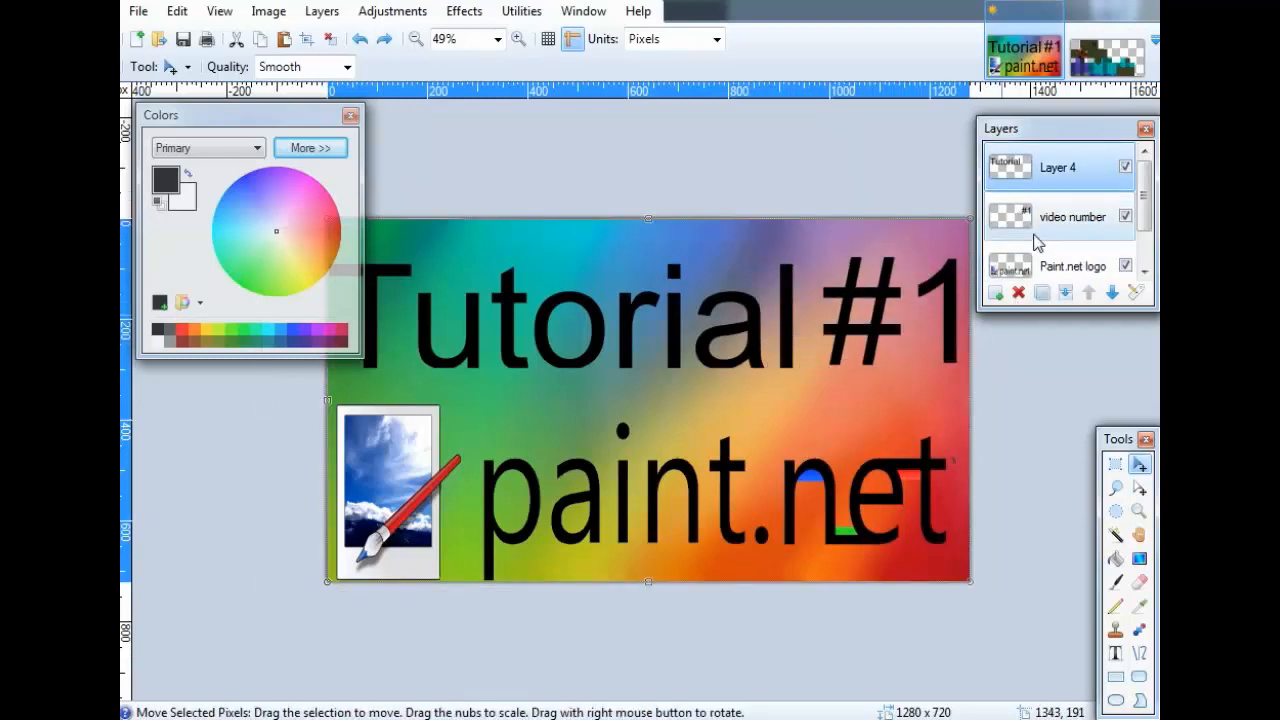
pyautogui.moveTo(200, 114); pyautogui.dragTo(556, 535)
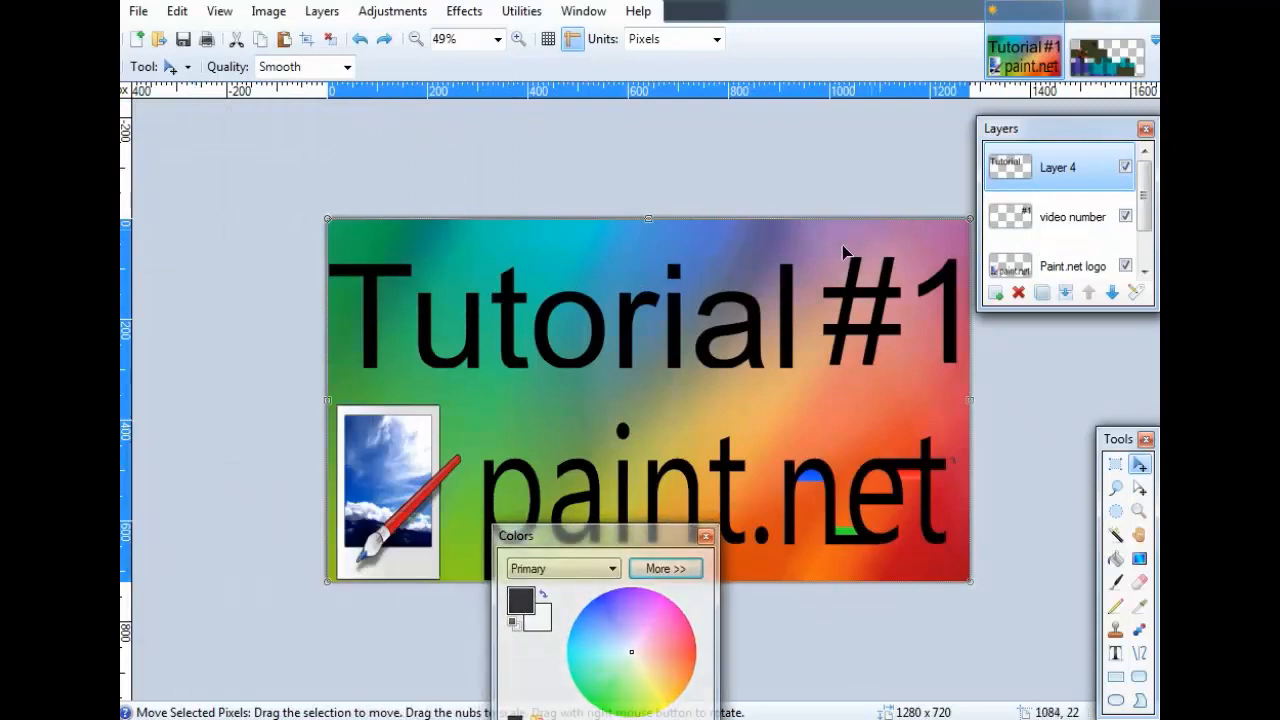
pyautogui.click(1115, 653)
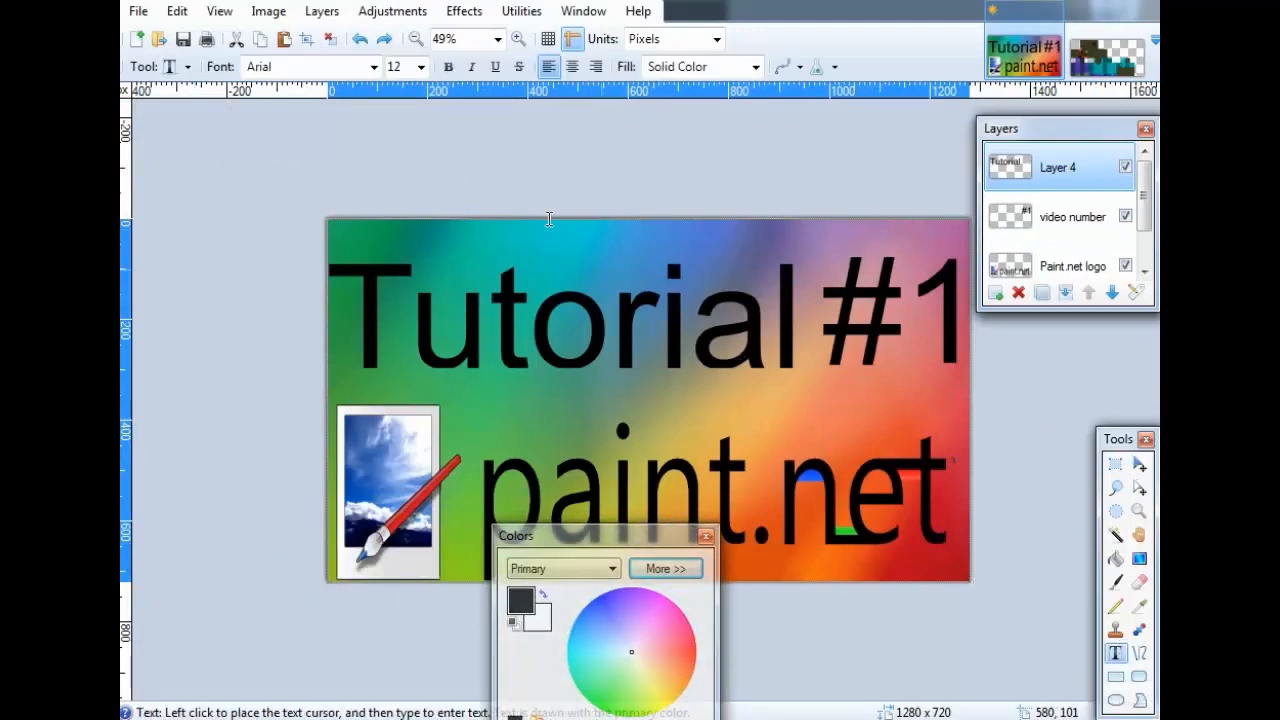
pyautogui.click(418, 66)
pyautogui.click(410, 334)
pyautogui.click(411, 272)
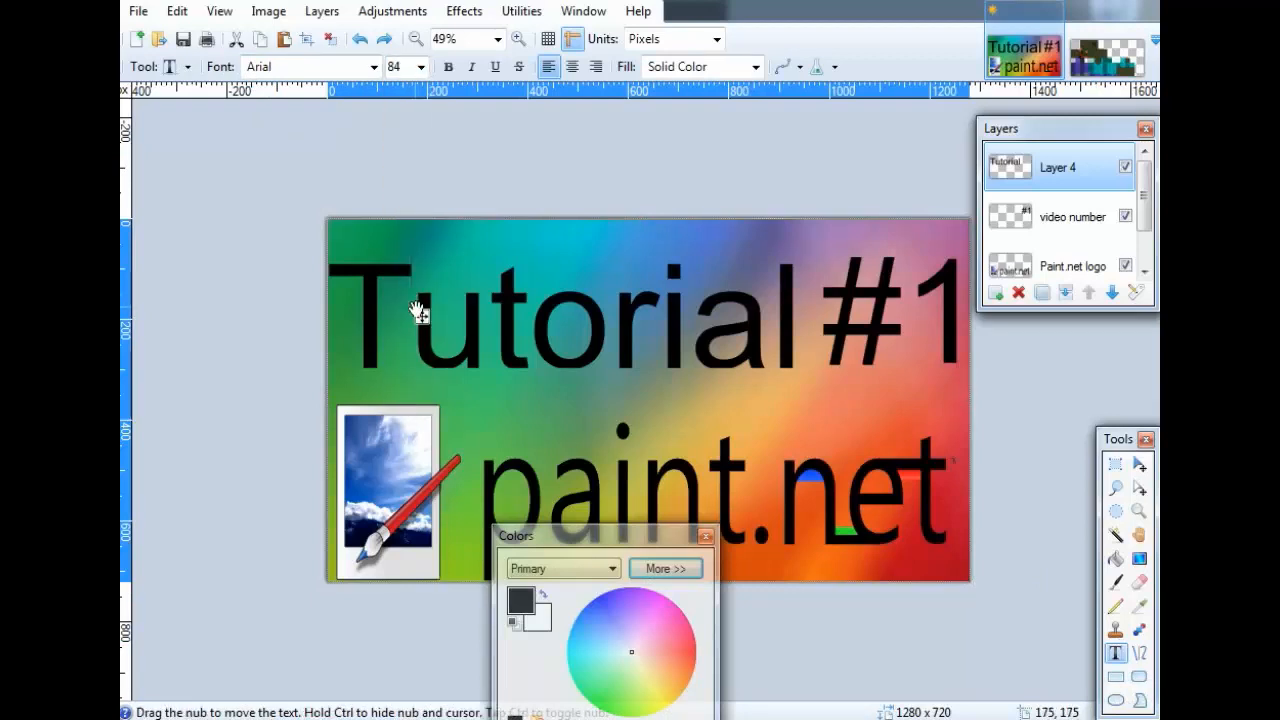
pyautogui.click(420, 66)
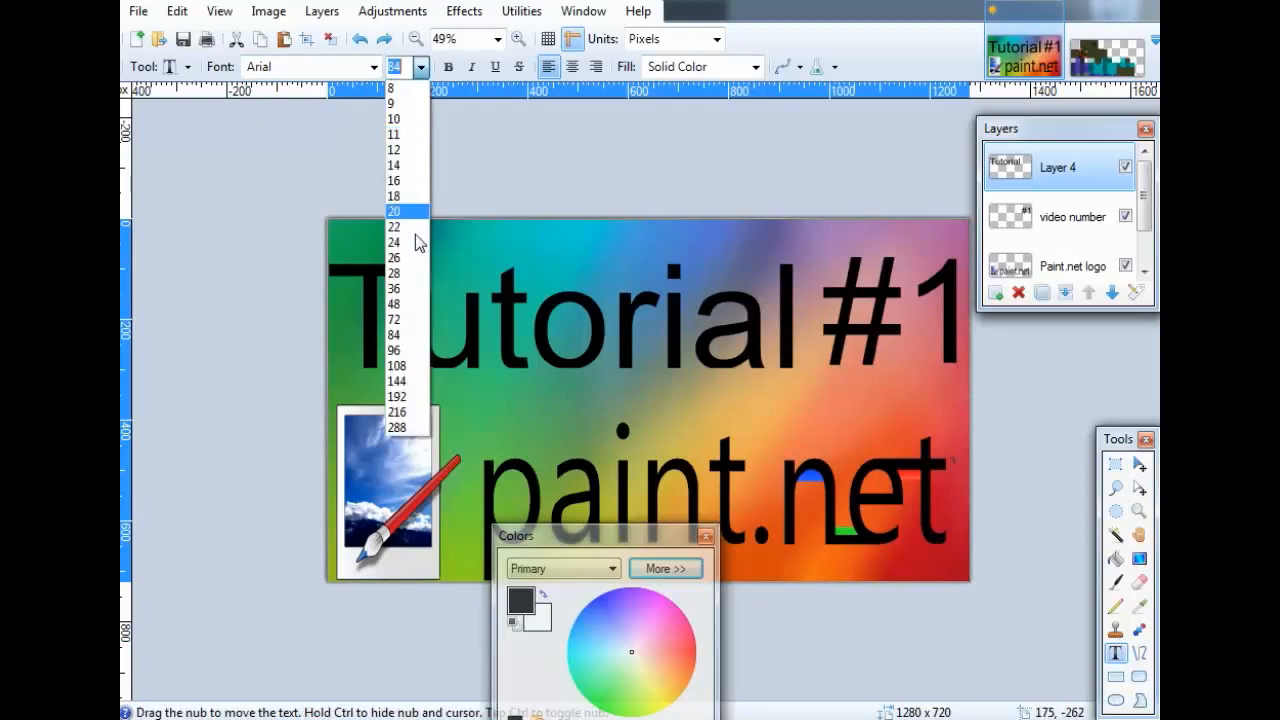
pyautogui.click(420, 427)
pyautogui.write('dds')
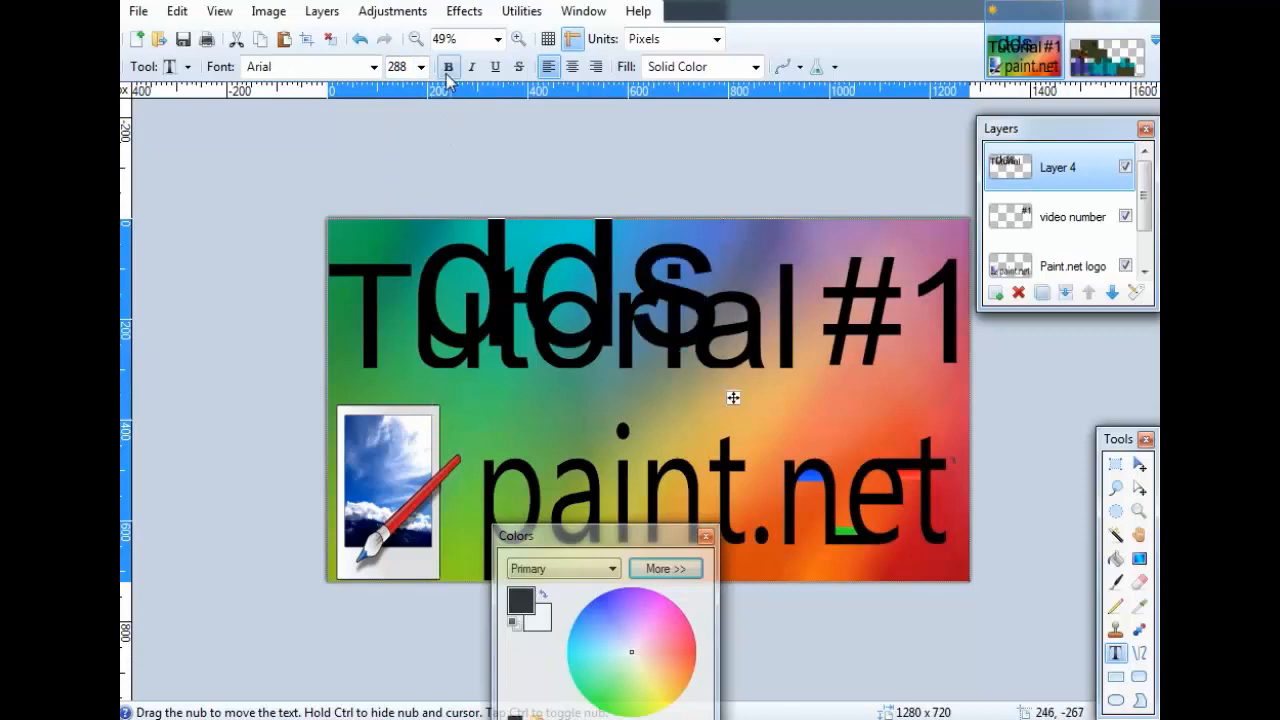
pyautogui.press('BackSpace')
pyautogui.press('BackSpace')
pyautogui.press('BackSpace')
# Set the text size to 216, try the letters "hgf" over the Tutorial lettering, and delete them.
pyautogui.click(421, 66)
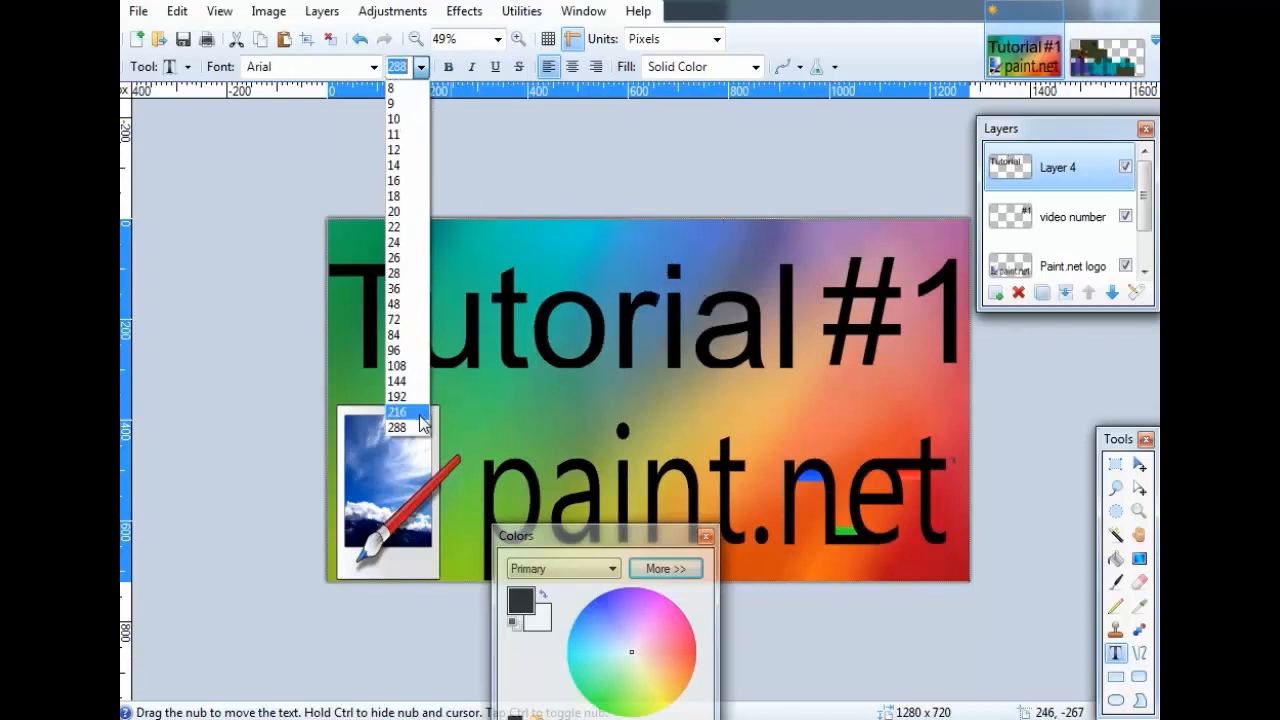
pyautogui.click(420, 412)
pyautogui.click(418, 215)
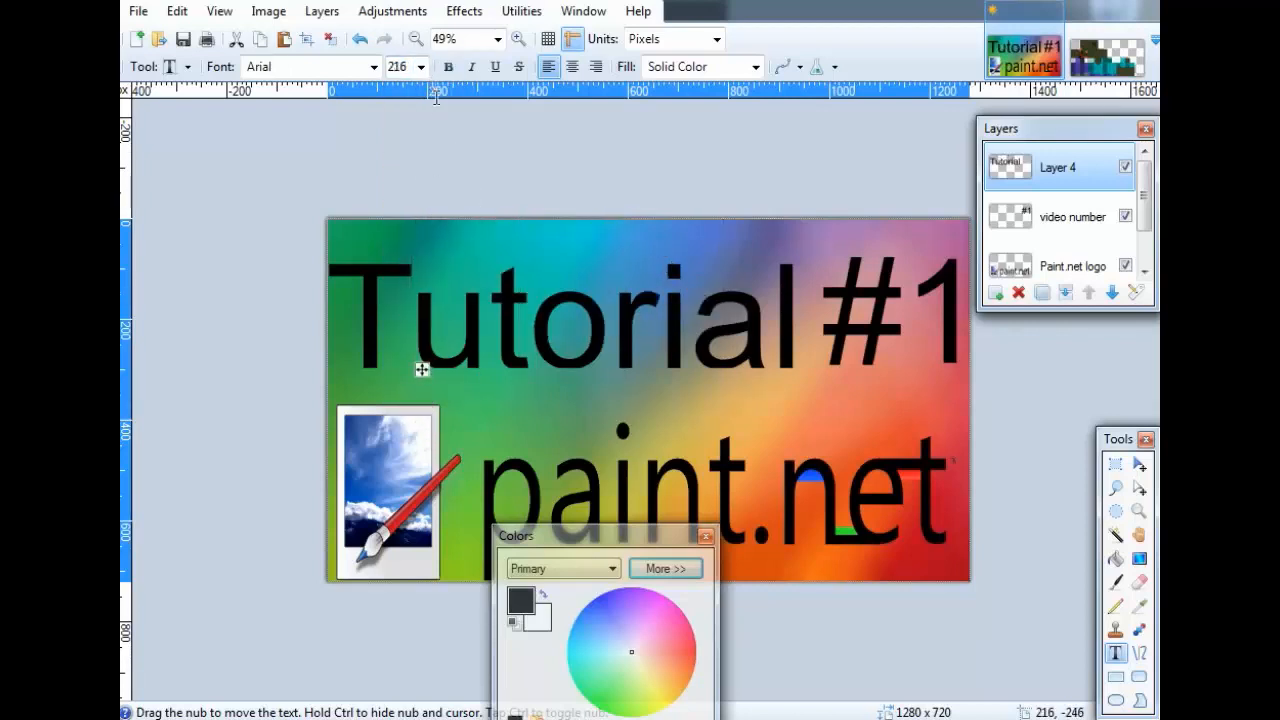
pyautogui.write('thef')
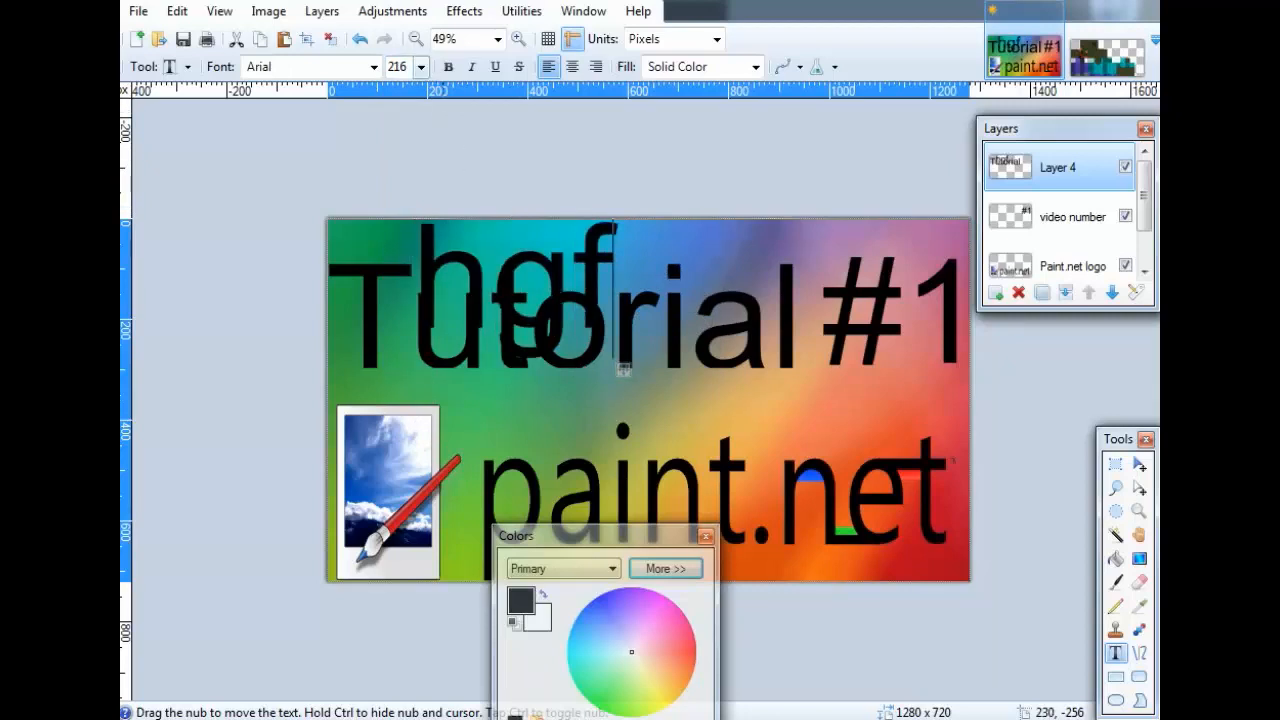
pyautogui.press('BackSpace')
pyautogui.press('BackSpace')
pyautogui.press('BackSpace')
pyautogui.press('BackSpace')
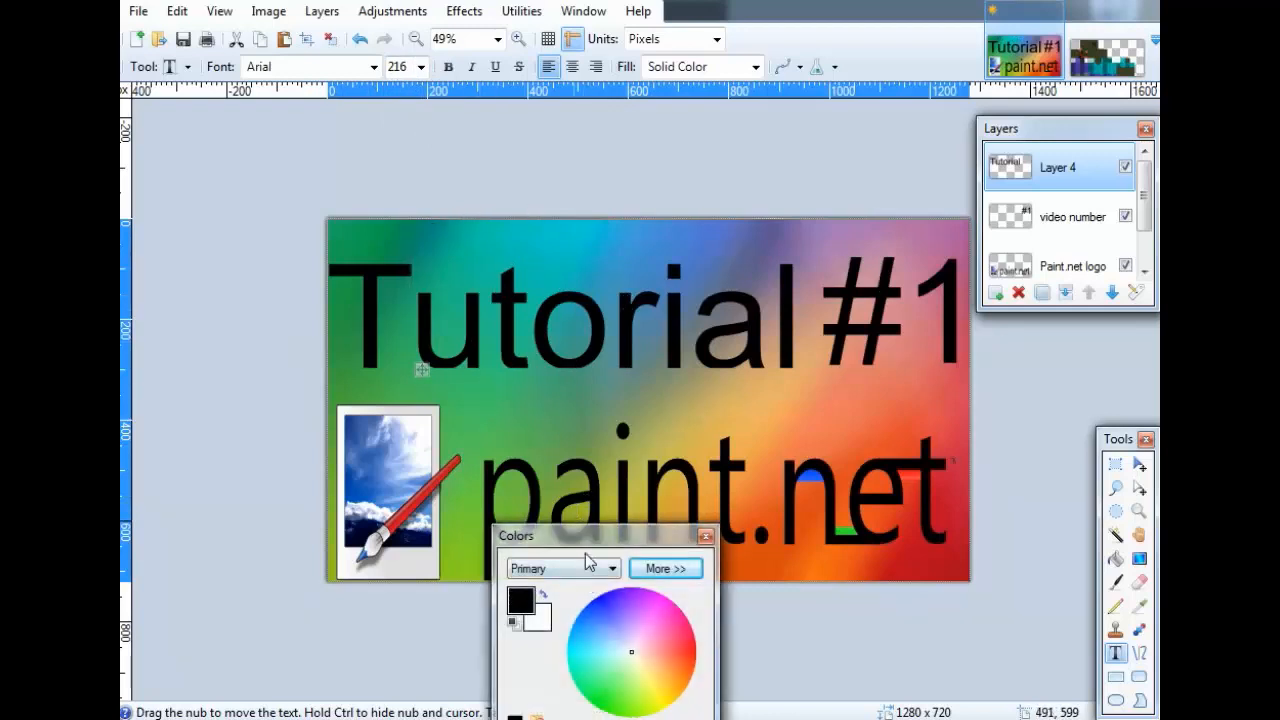
# Move the Colors window below the artwork and examine the Tutorial lettering and the logo picture up close.
pyautogui.moveTo(588, 543); pyautogui.dragTo(704, 612)
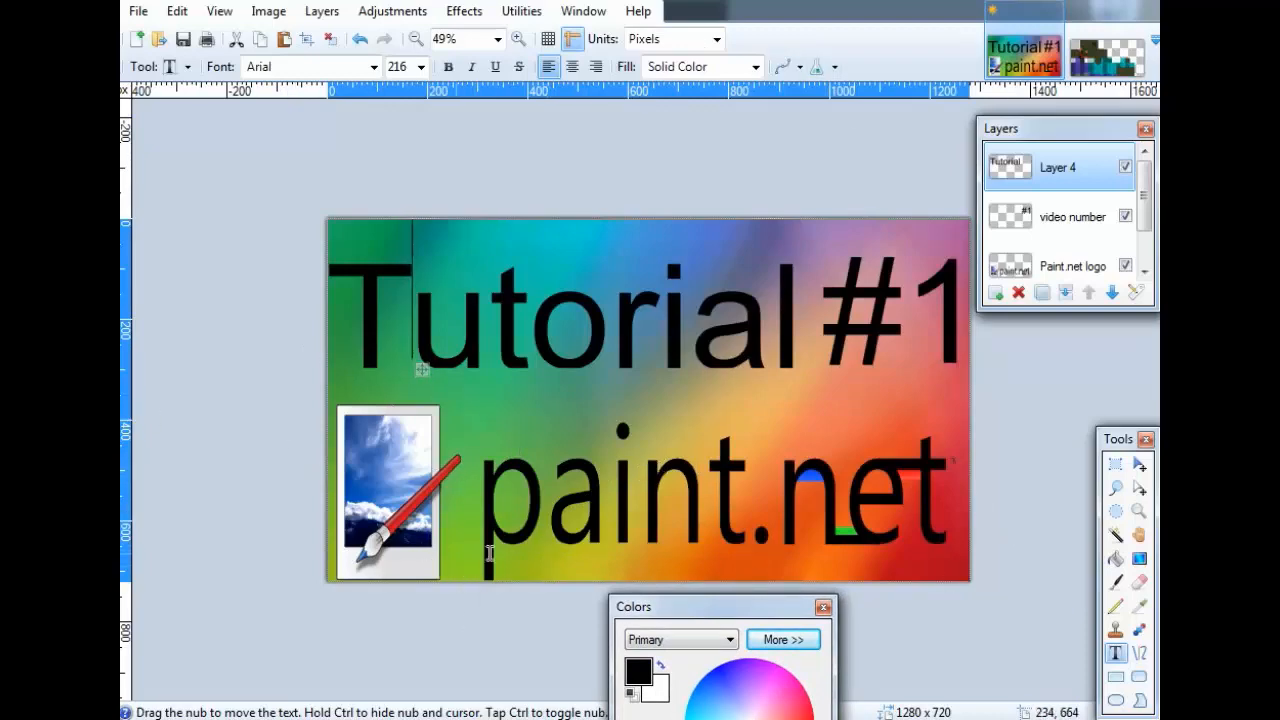
pyautogui.scroll(8, 351, 549)
pyautogui.hscroll(8, 180, 573)
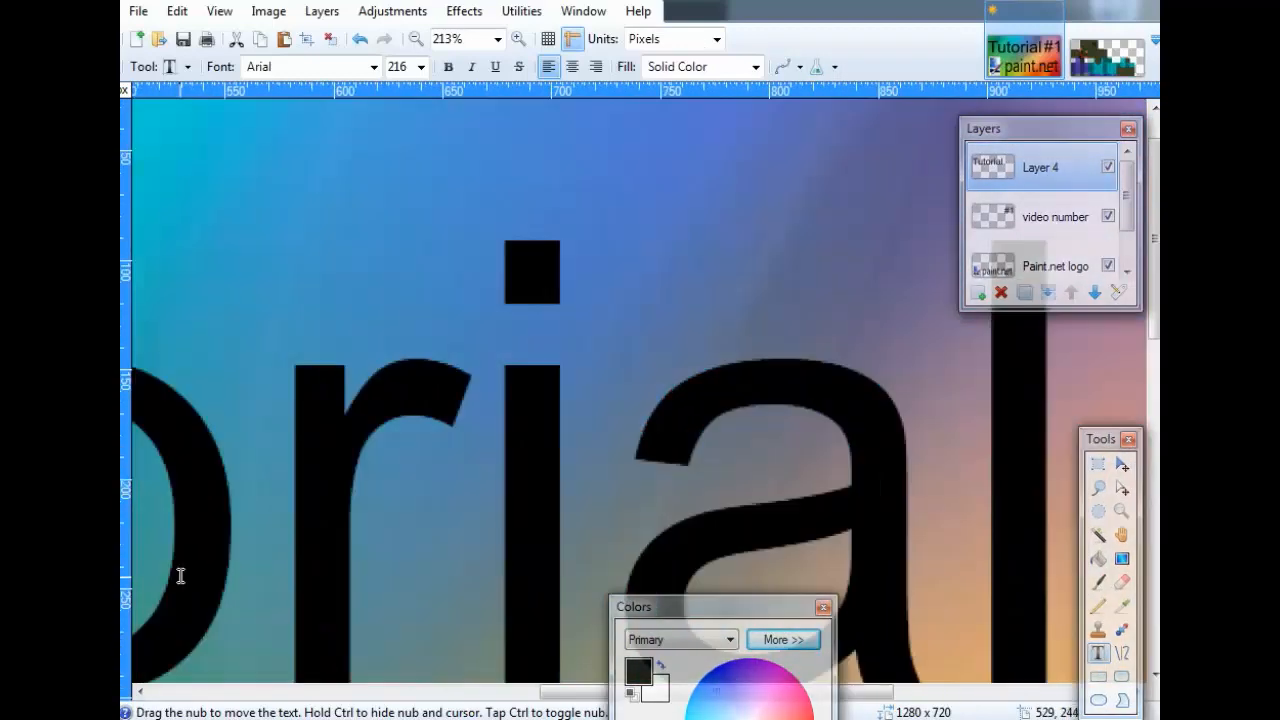
pyautogui.scroll(-8, 180, 573)
pyautogui.hscroll(-10, 180, 573)
pyautogui.scroll(8, 181, 570)
pyautogui.scroll(-8, 181, 570)
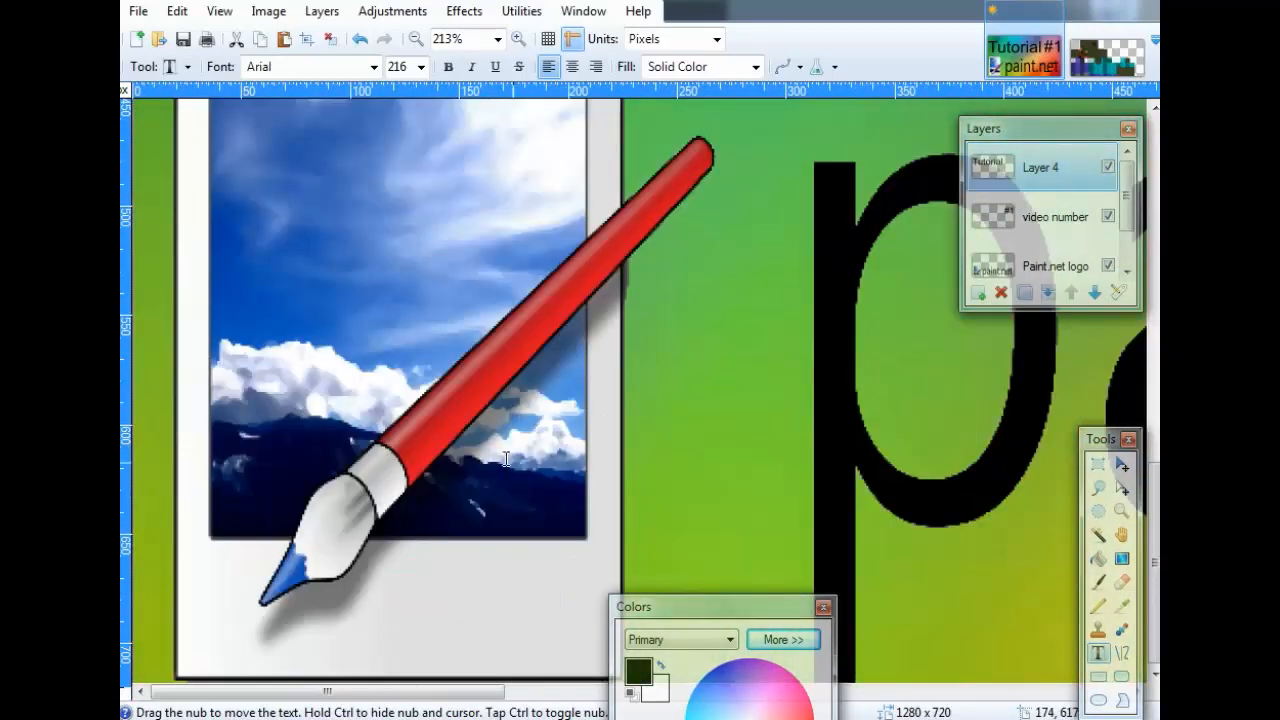
pyautogui.scroll(10, 500, 460)
pyautogui.scroll(-7, 470, 460)
pyautogui.scroll(-3, 466, 464)
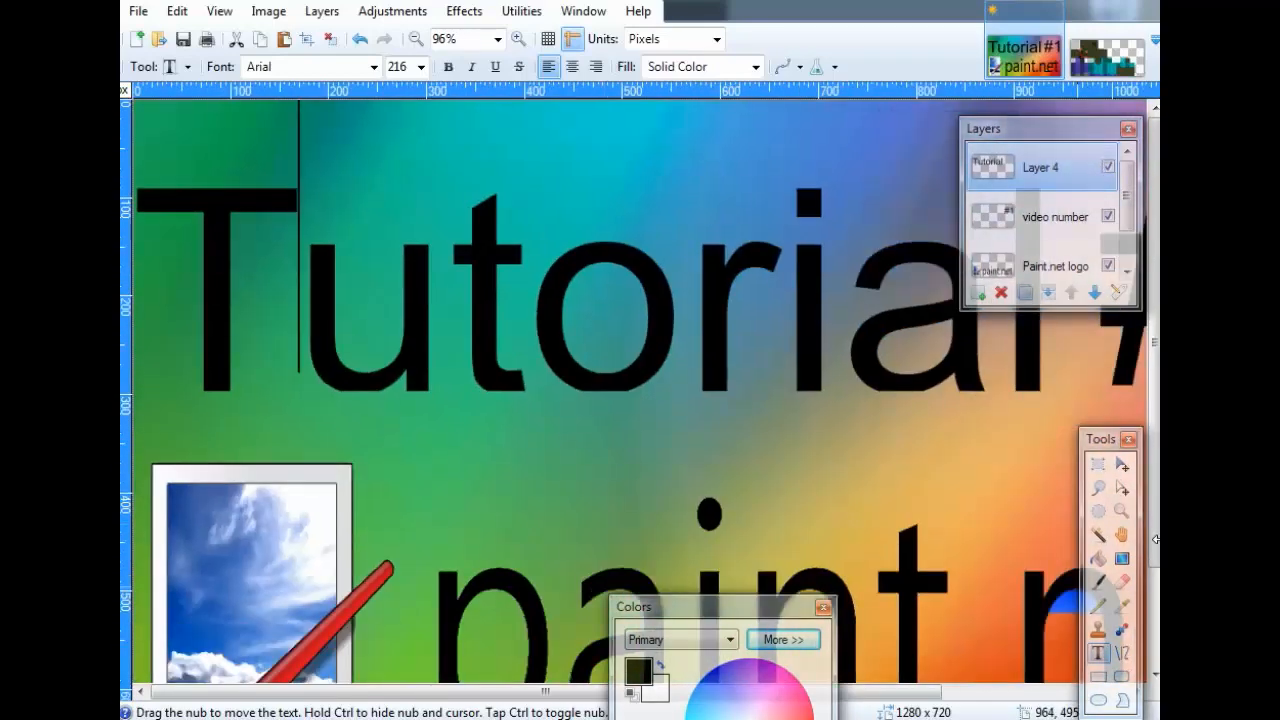
# Switch to the Paintbrush and examine the logo's red brush, bristles and sky picture at high magnification.
pyautogui.click(1098, 581)
pyautogui.scroll(14, 271, 503)
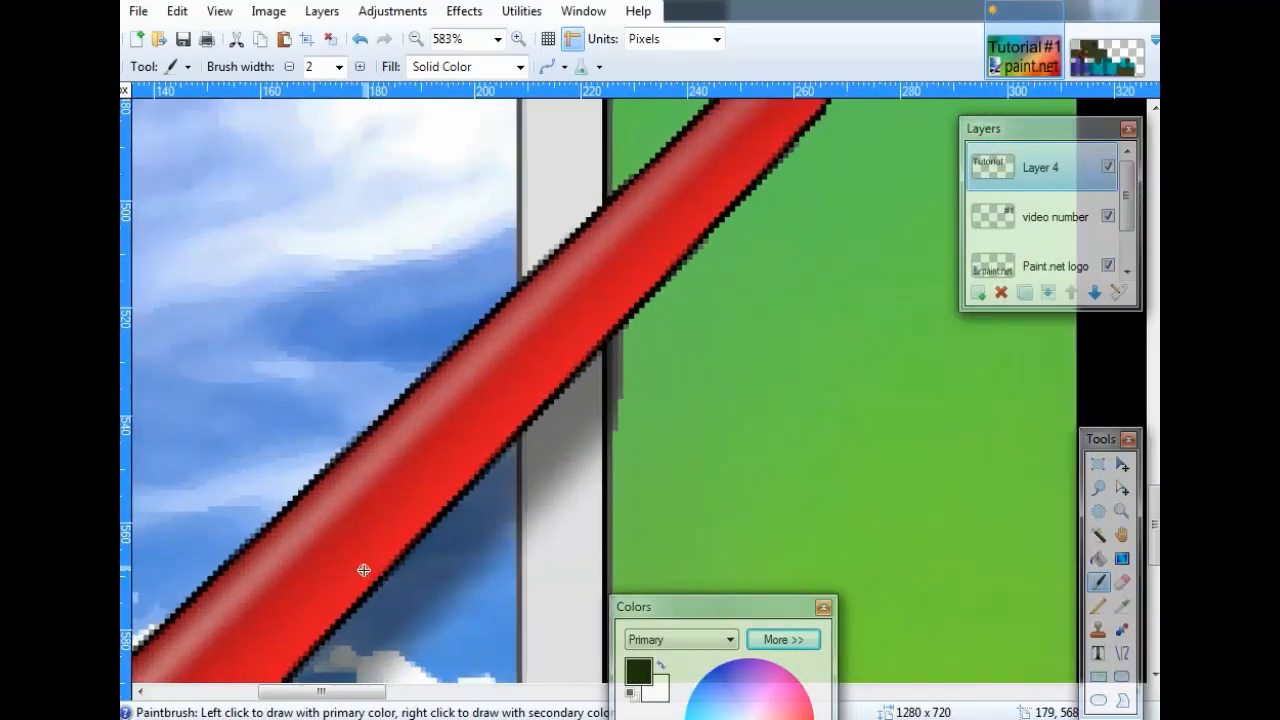
pyautogui.scroll(-5, 300, 507)
pyautogui.scroll(-6, 300, 507)
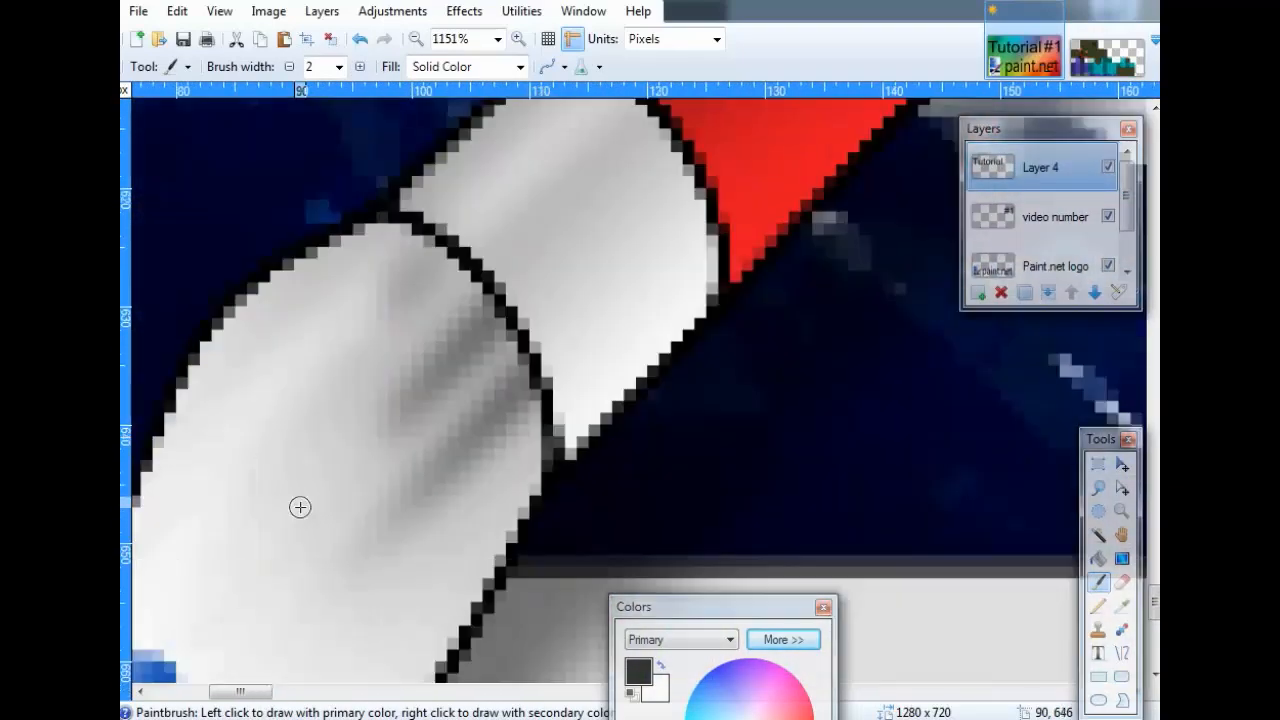
pyautogui.scroll(-6, 302, 498)
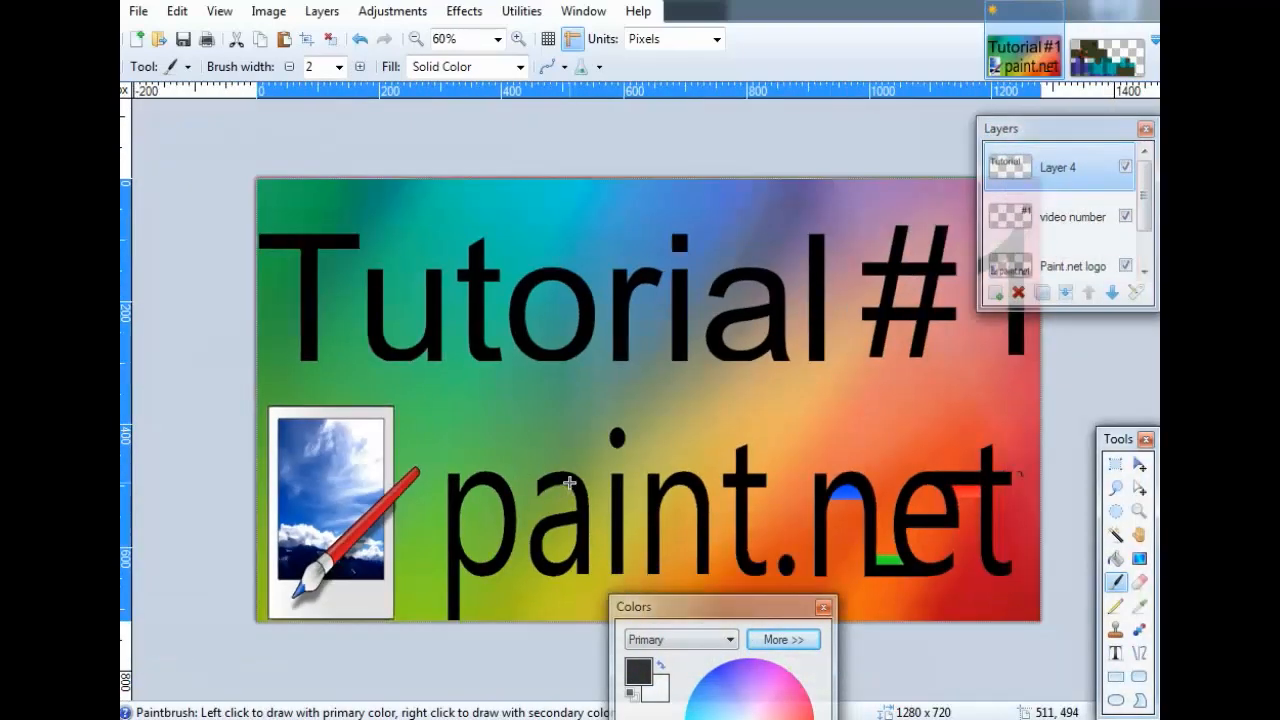
pyautogui.scroll(3, 332, 654)
pyautogui.scroll(-2, 308, 519)
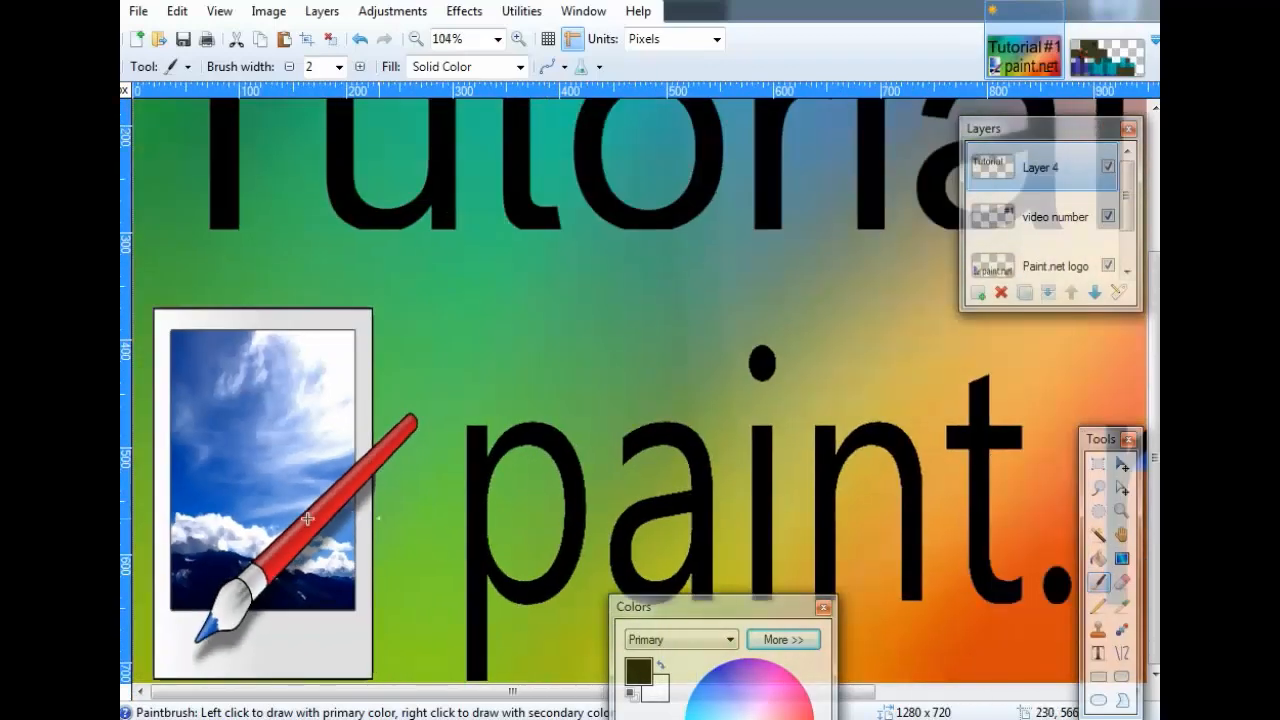
pyautogui.scroll(-2, 406, 504)
pyautogui.scroll(1, 233, 256)
pyautogui.scroll(-2, 380, 446)
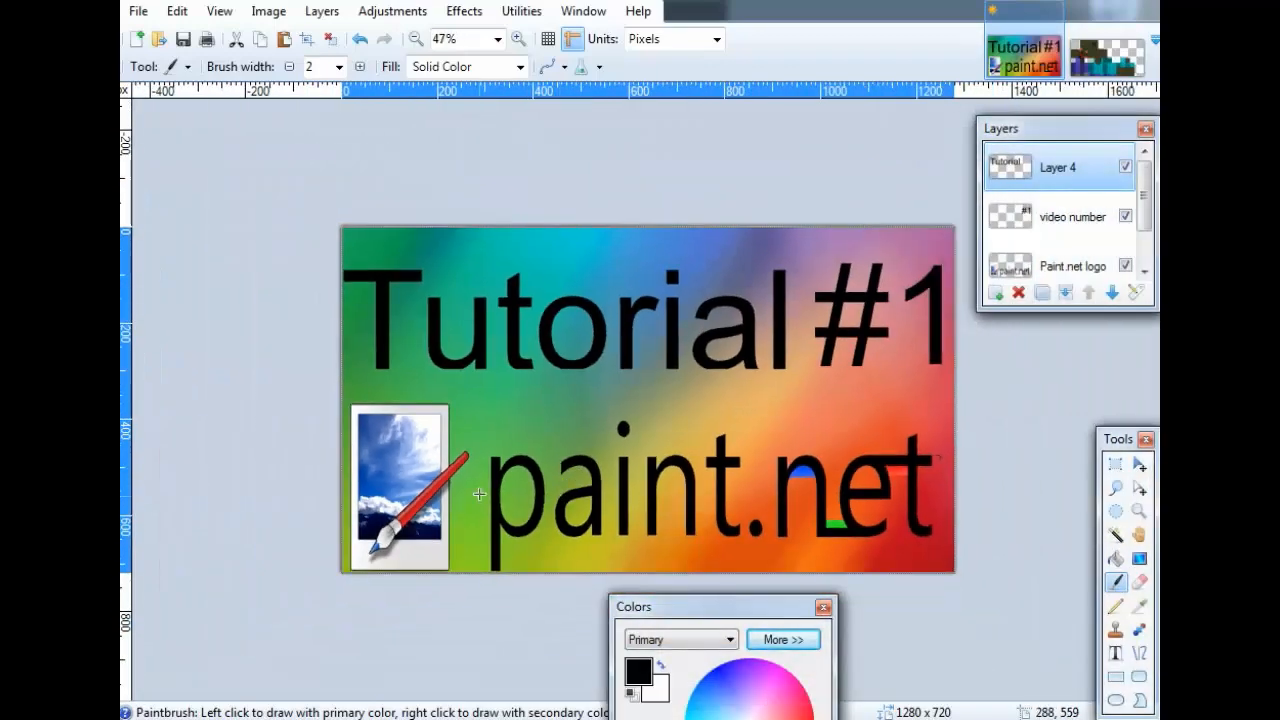
pyautogui.scroll(5, 480, 494)
pyautogui.scroll(5, 294, 500)
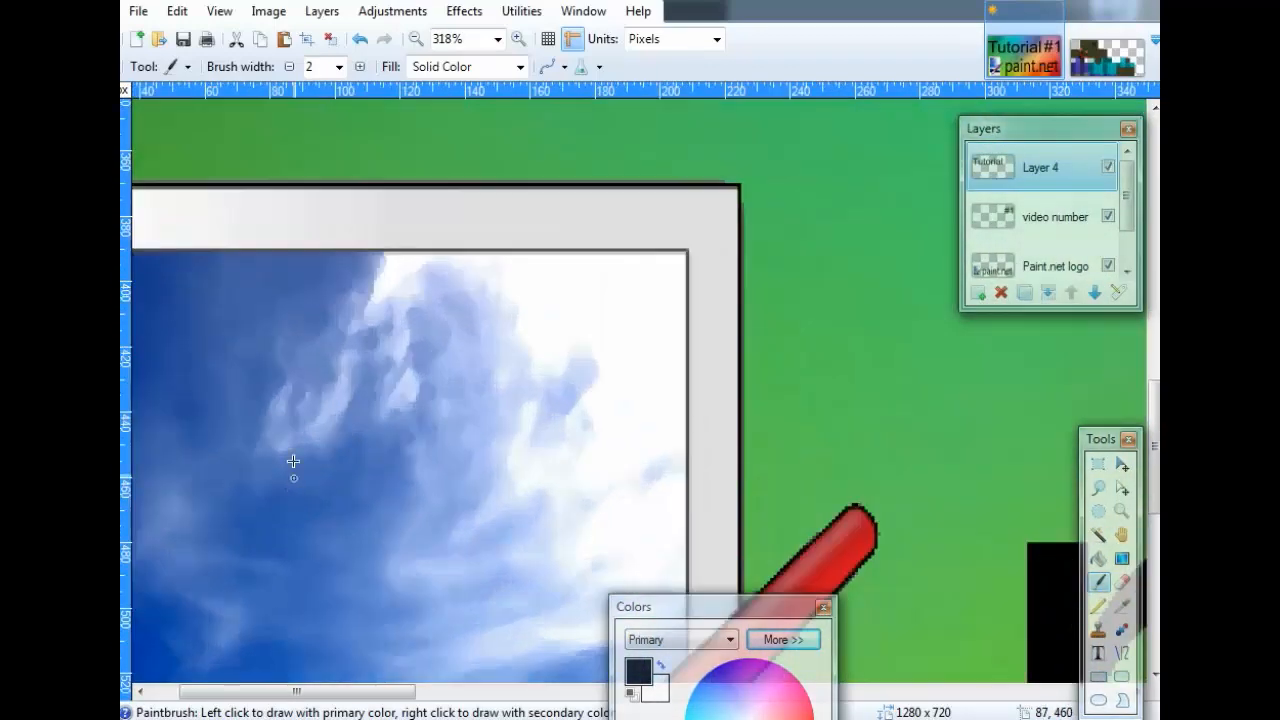
pyautogui.scroll(-9, 360, 412)
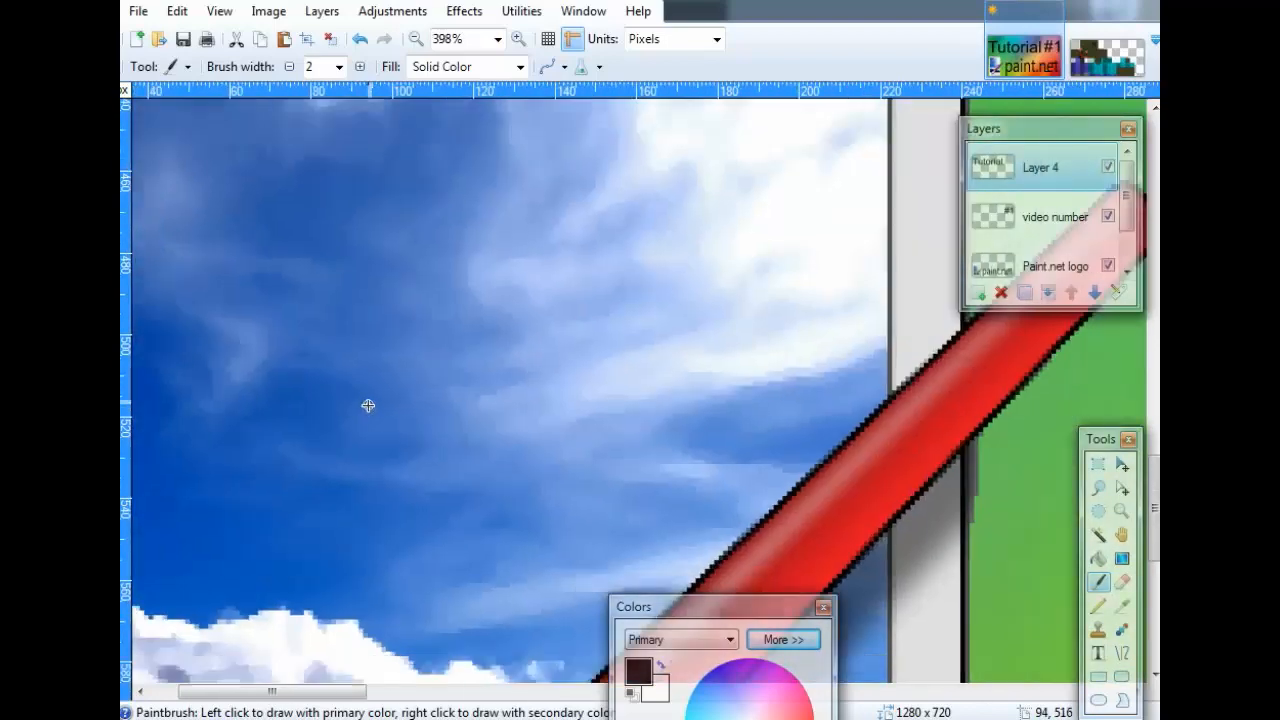
pyautogui.scroll(-1, 371, 413)
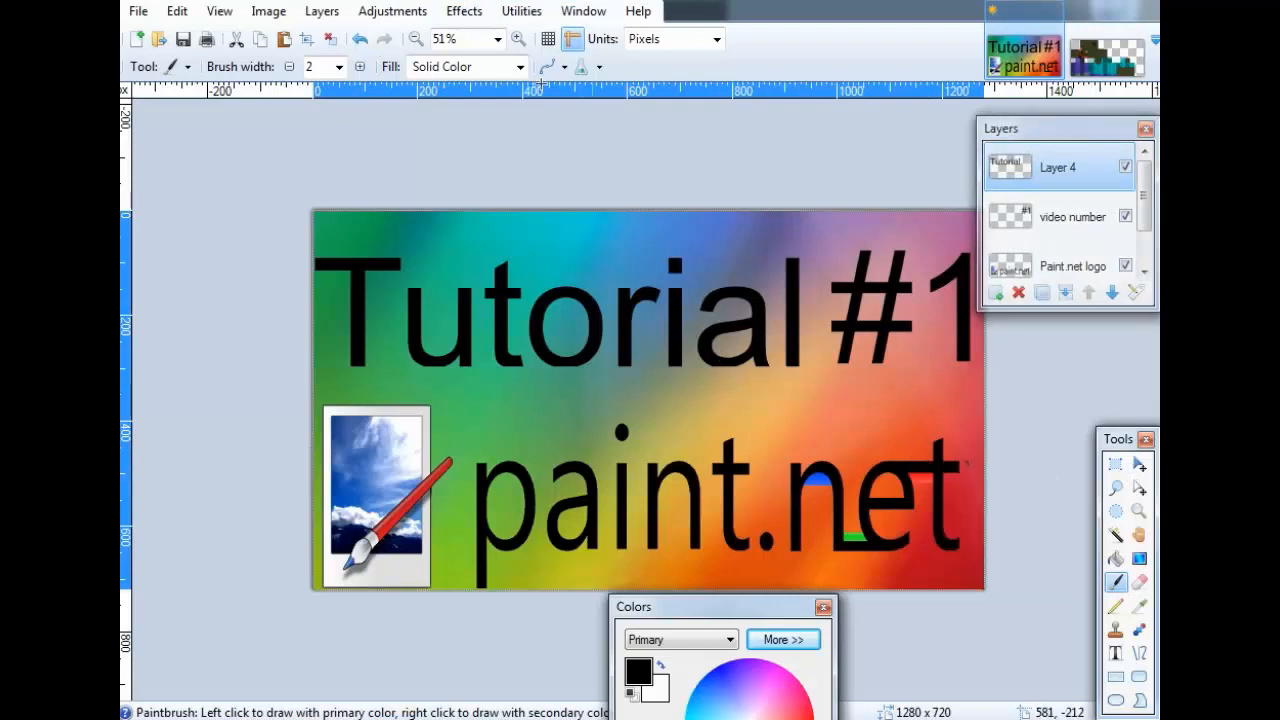
# Select the video number layer and toggle Layer 4's visibility, leaving Layer 4 hidden.
pyautogui.click(1125, 167)
pyautogui.click(1134, 222)
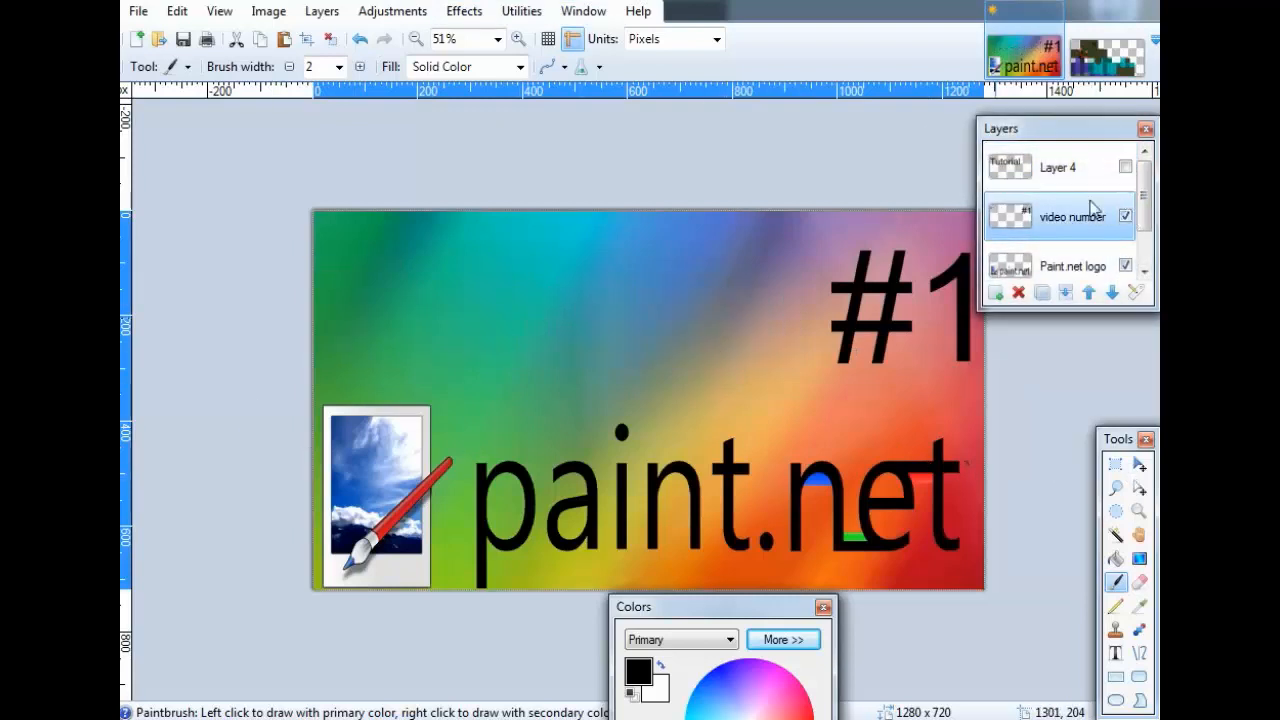
pyautogui.click(1125, 167)
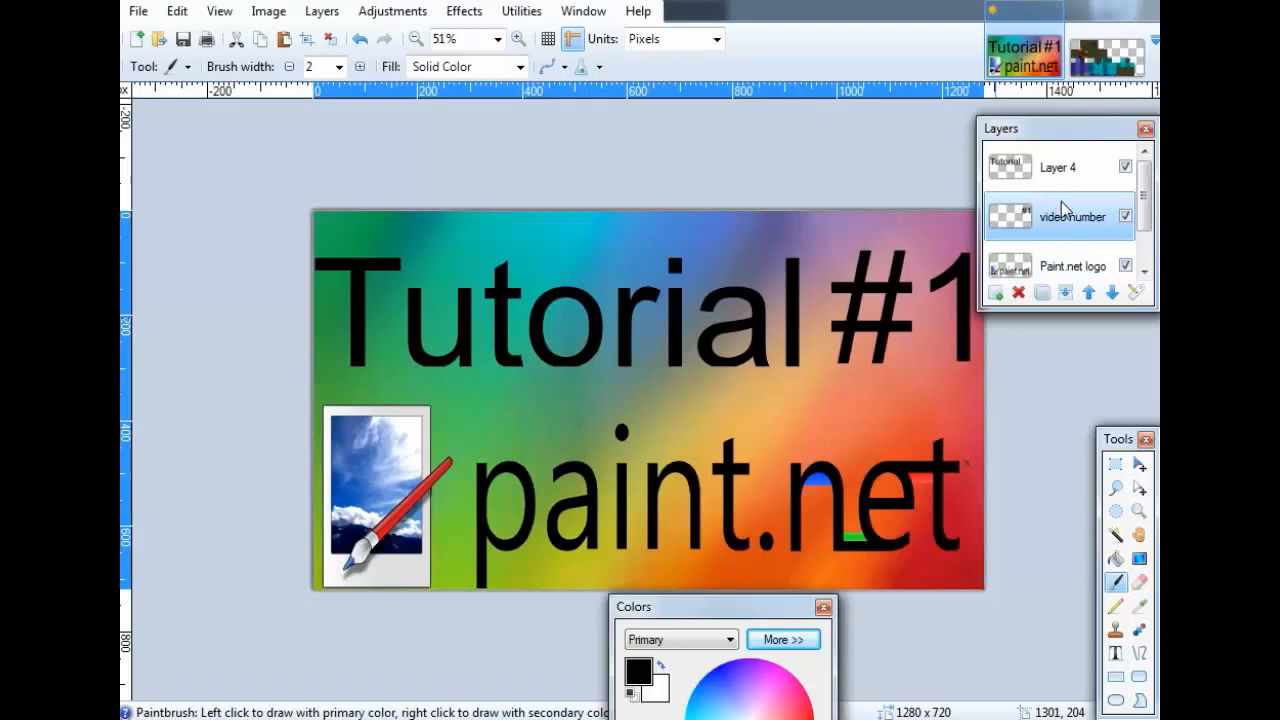
pyautogui.click(1125, 166)
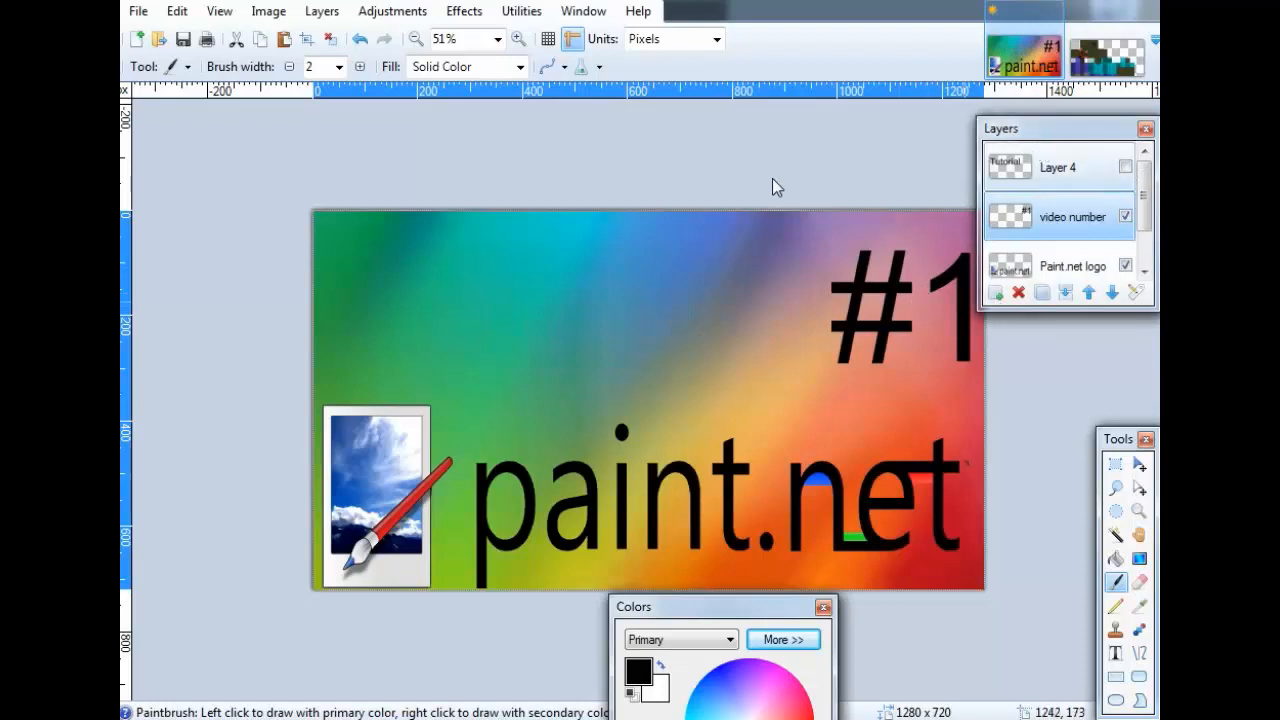
# Hide the Paint.net logo layer and switch the Background layer off and back on.
pyautogui.click(1125, 265)
pyautogui.click(1148, 253)
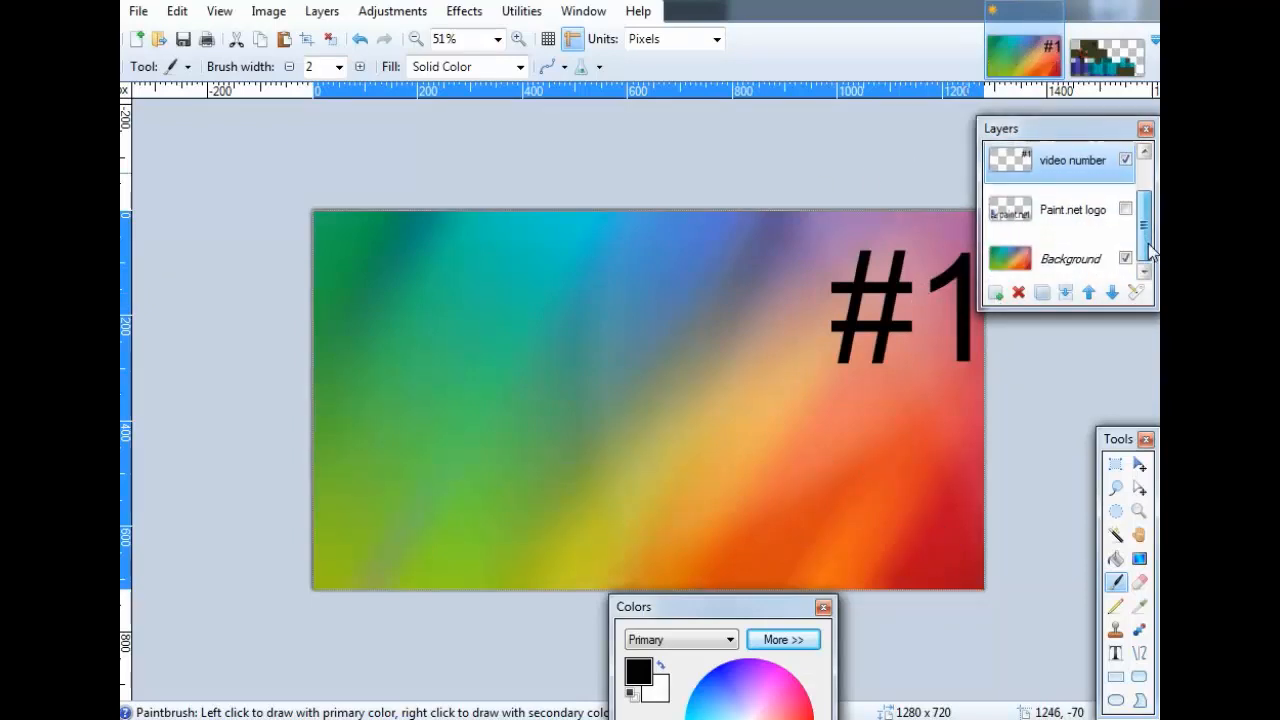
pyautogui.click(1124, 258)
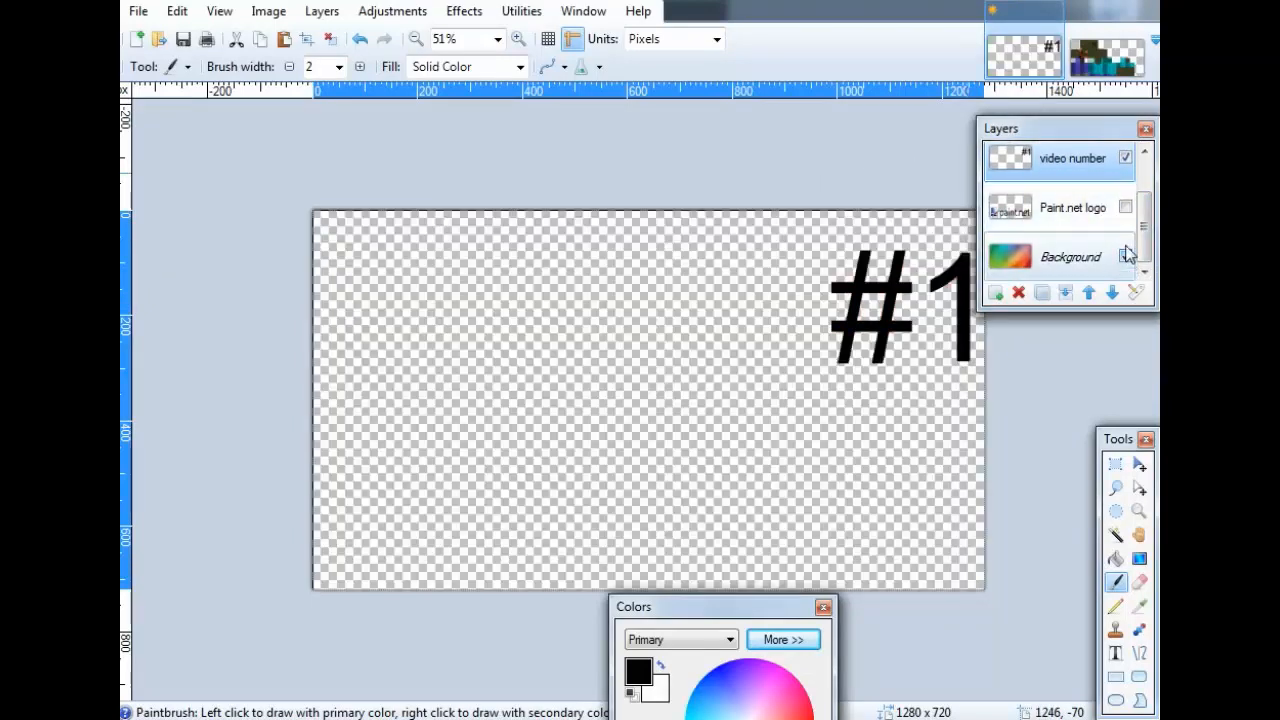
pyautogui.click(1125, 257)
# Move the Layers window clear of the #1, select a rectangle about 315 x 286 px around it, and view the video number layer's properties.
pyautogui.moveTo(1090, 129); pyautogui.dragTo(298, 237)
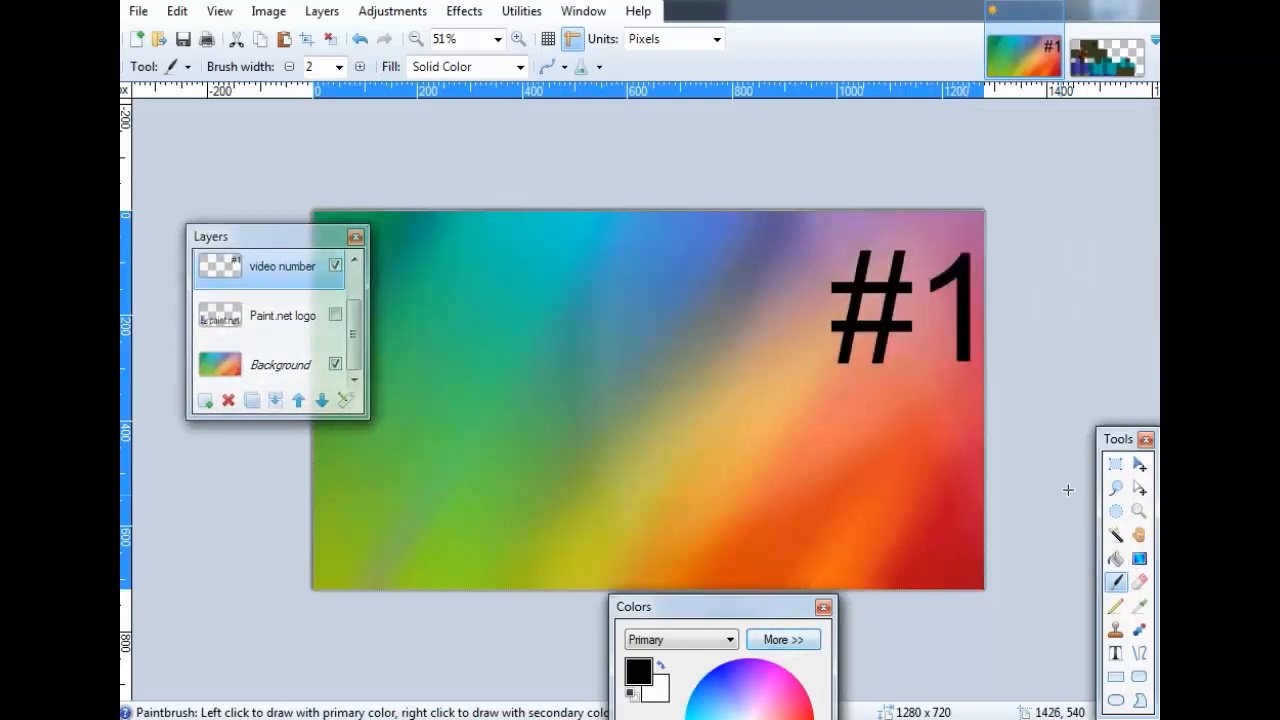
pyautogui.click(1116, 464)
pyautogui.hotkey('ctrl', 'a')
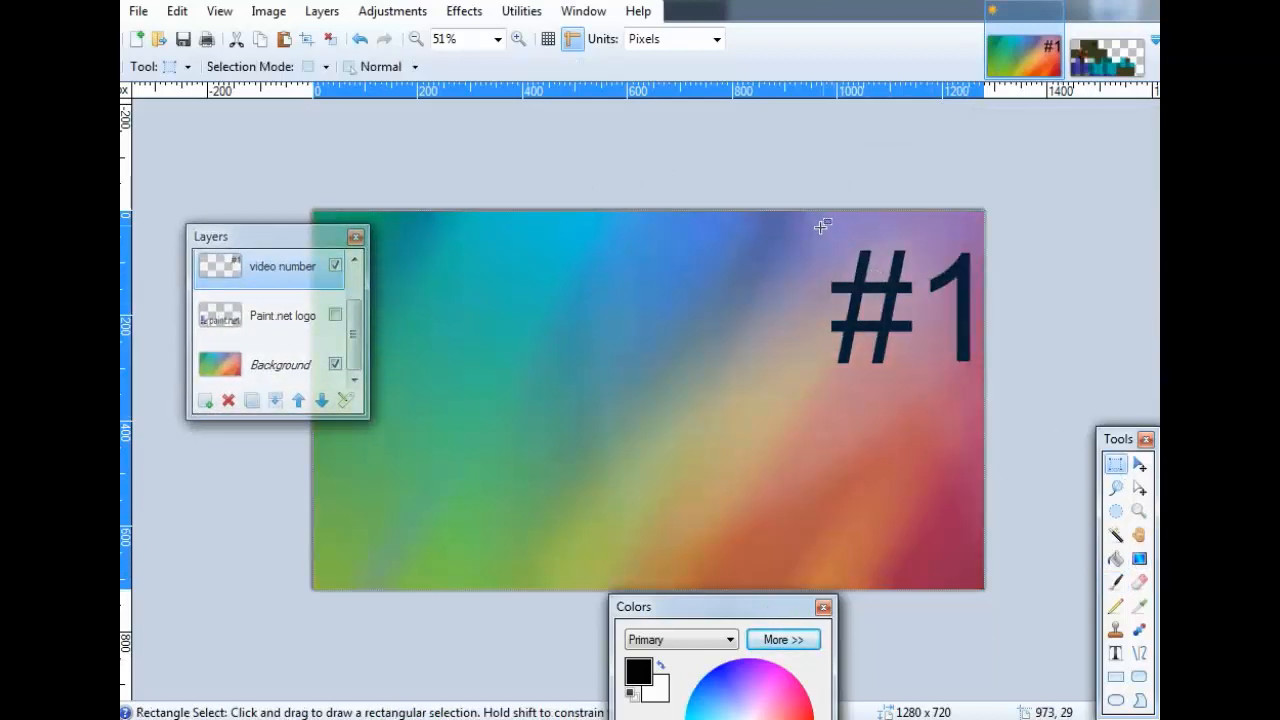
pyautogui.moveTo(820, 227); pyautogui.dragTo(988, 380)
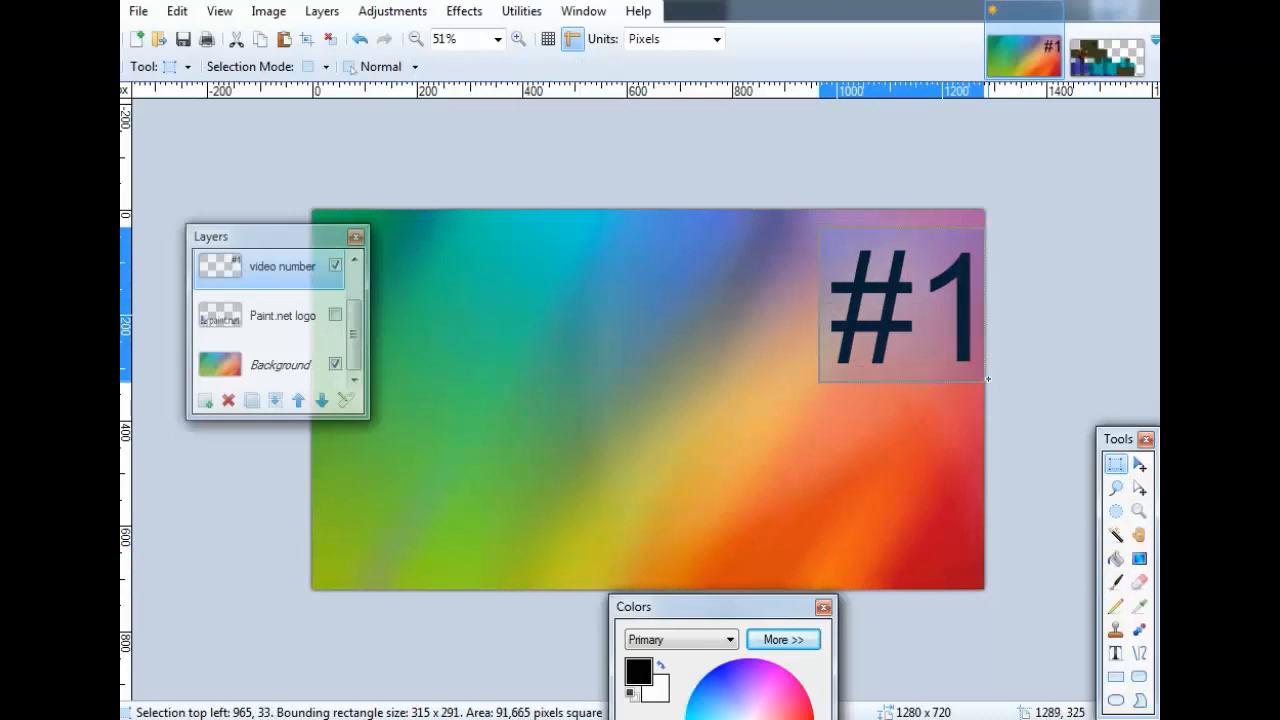
pyautogui.doubleClick(239, 272)
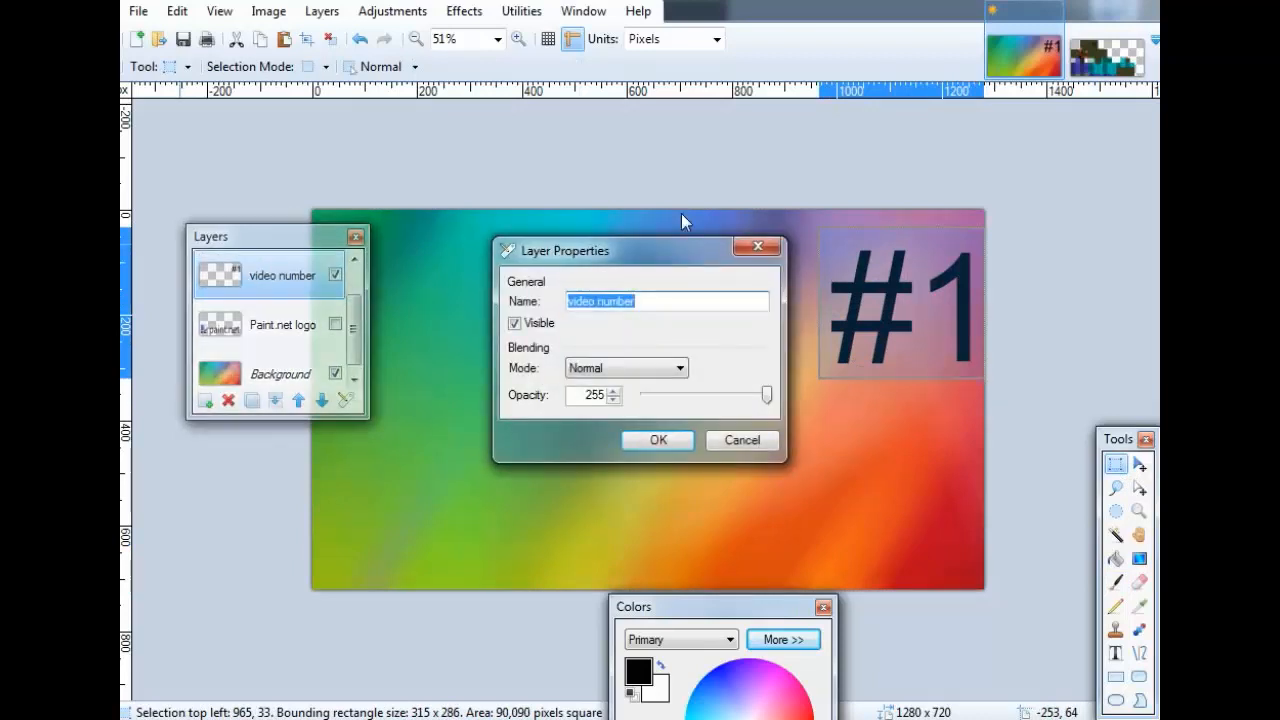
pyautogui.click(758, 246)
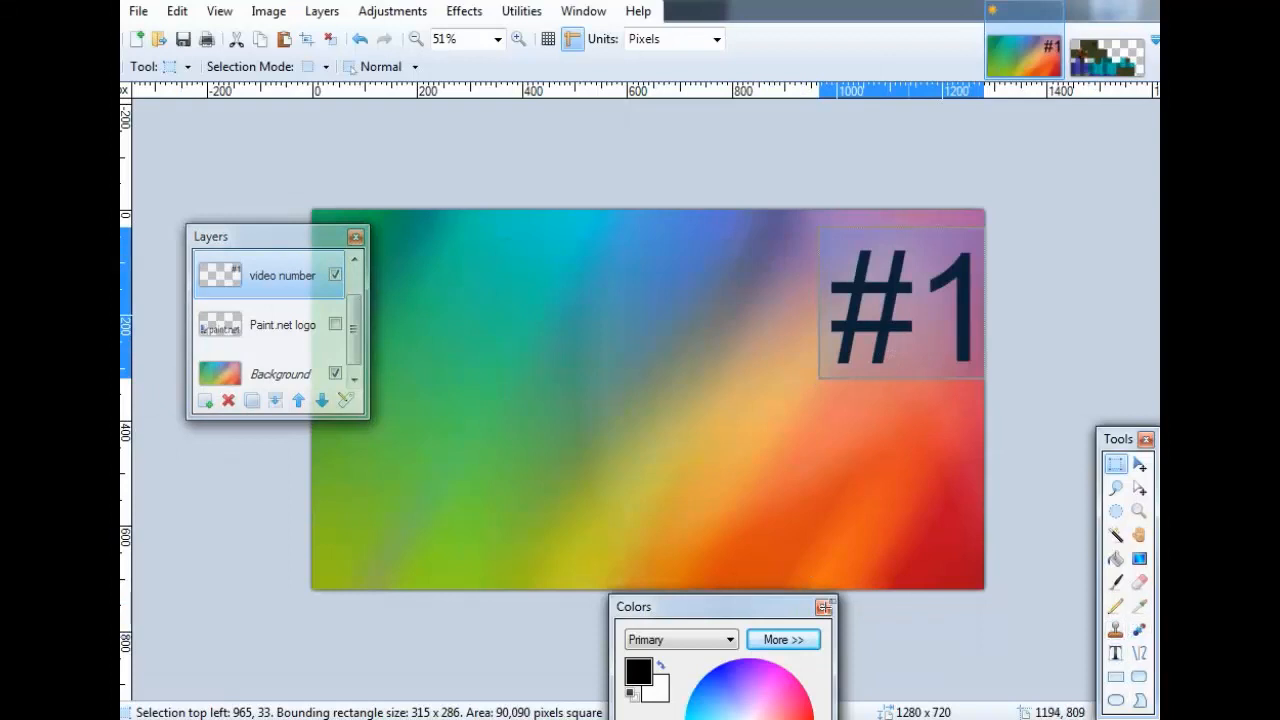
# Try adding a 2 over the 1 on the video number layer with the Text tool, and erase it again.
pyautogui.click(1115, 653)
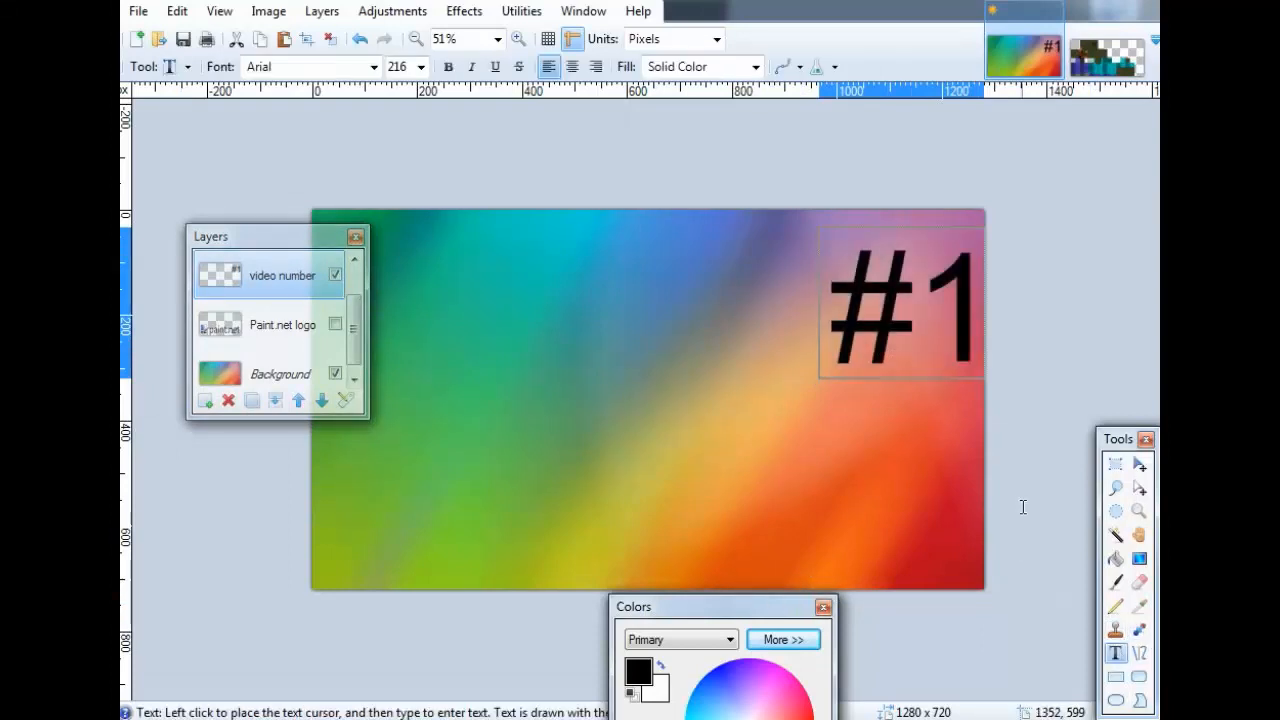
pyautogui.click(925, 315)
pyautogui.write('2')
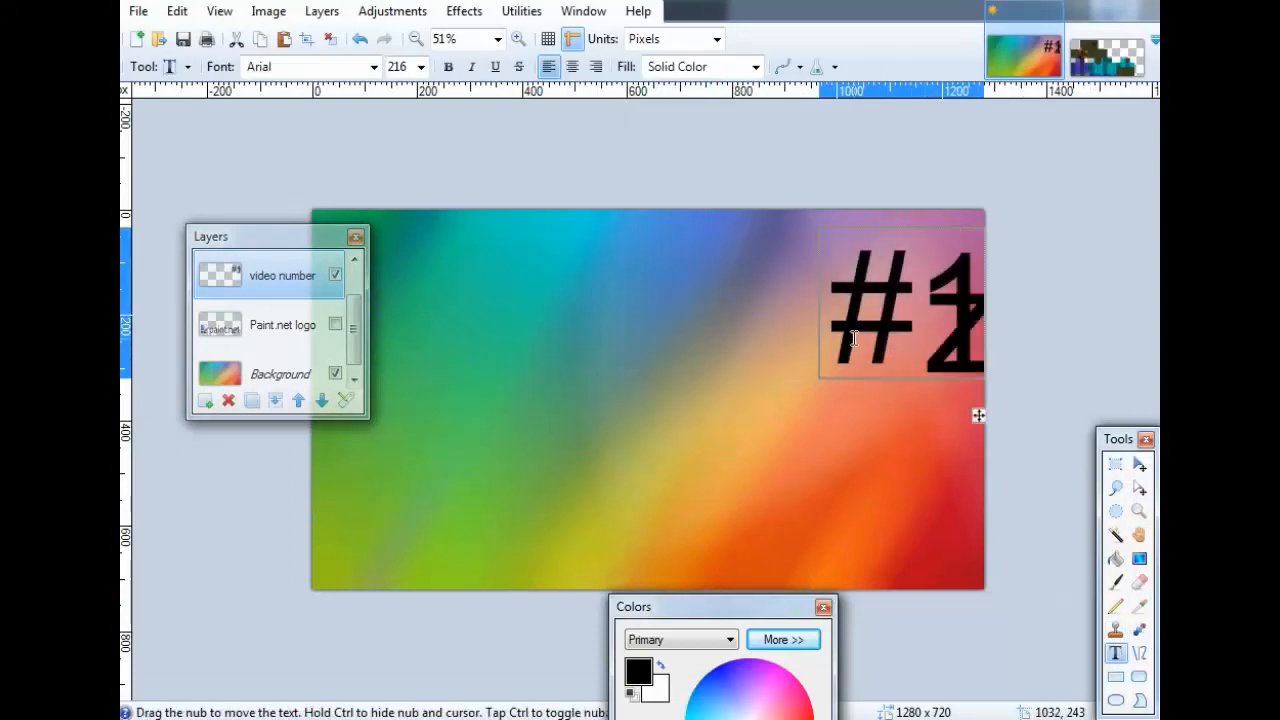
pyautogui.press('BackSpace')
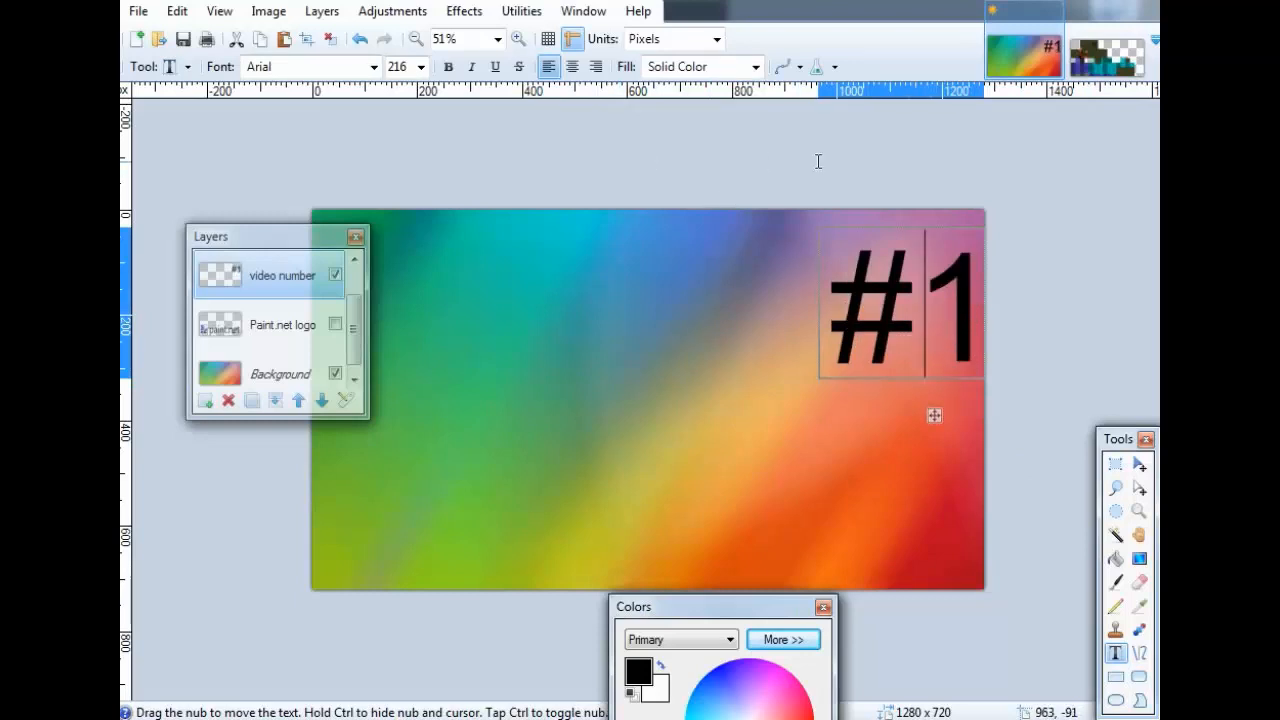
# Select a rectangle about 360 x 493 px around the #1 on the video number layer and delete its contents.
pyautogui.click(1116, 464)
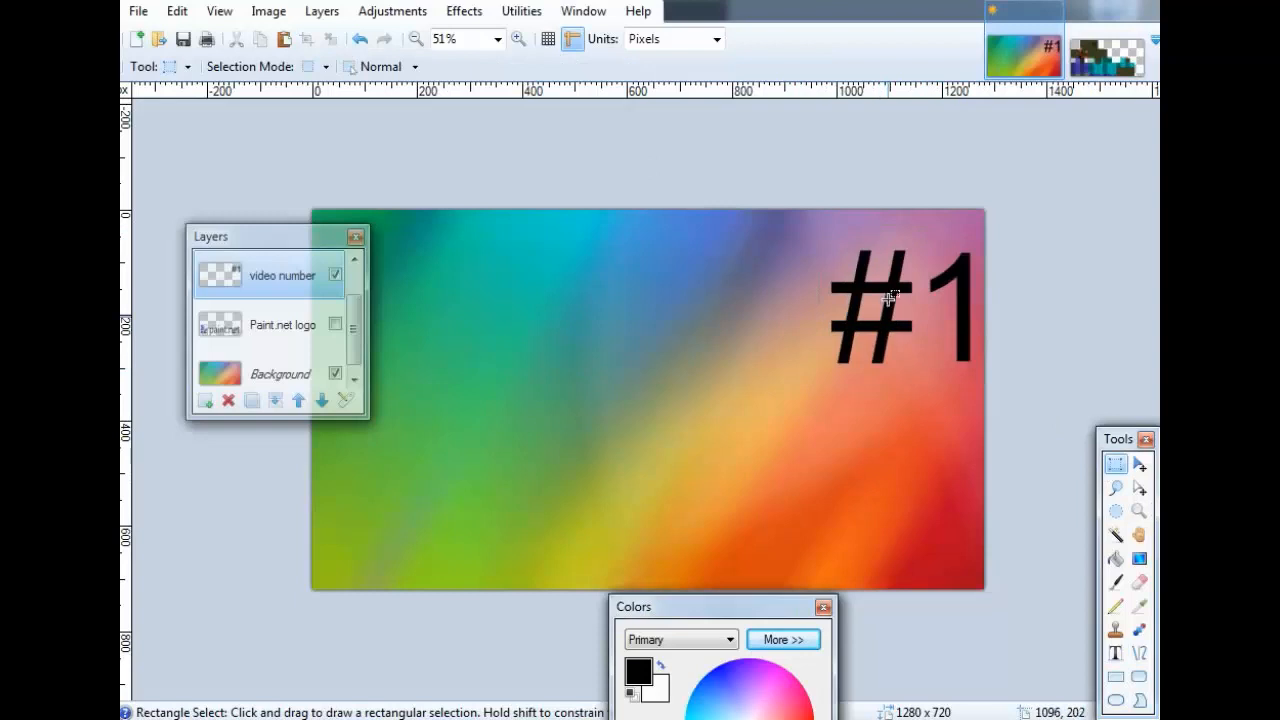
pyautogui.moveTo(833, 233)
pyautogui.mouseDown()
pyautogui.moveTo(880, 288)
pyautogui.moveTo(1000, 365)
pyautogui.mouseUp()
pyautogui.moveTo(795, 214); pyautogui.dragTo(1119, 473)
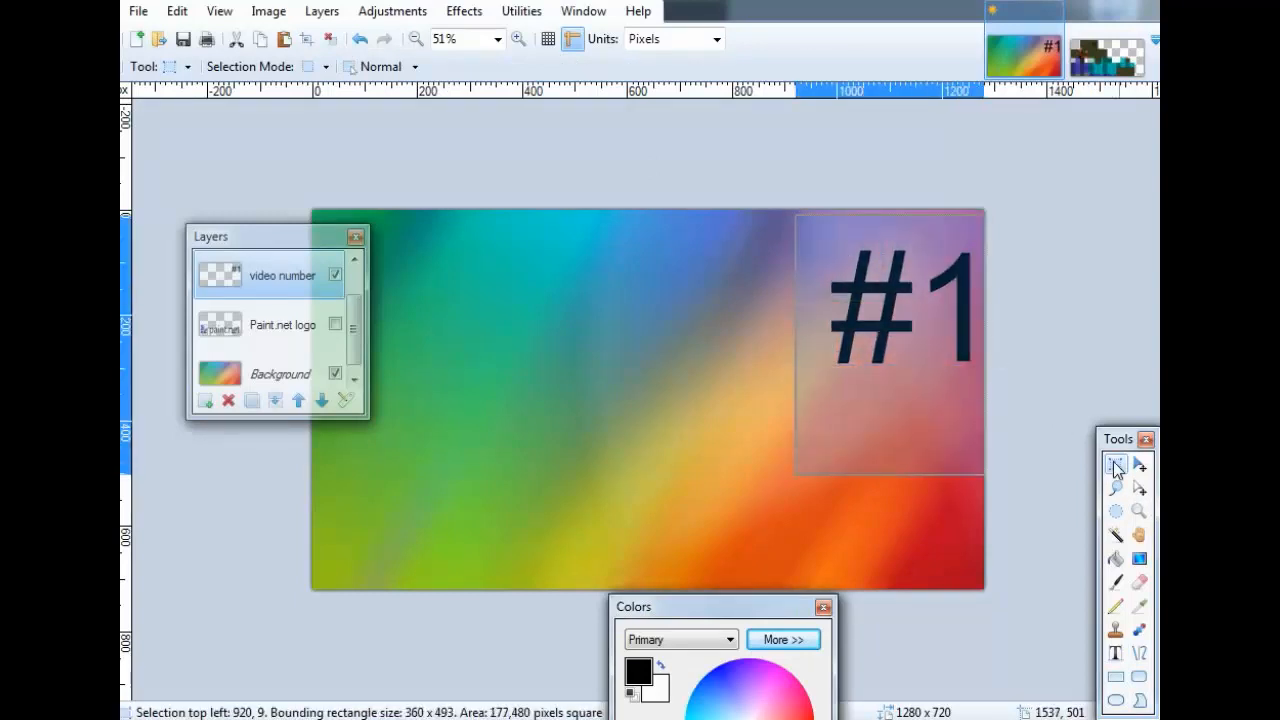
pyautogui.press('Delete')
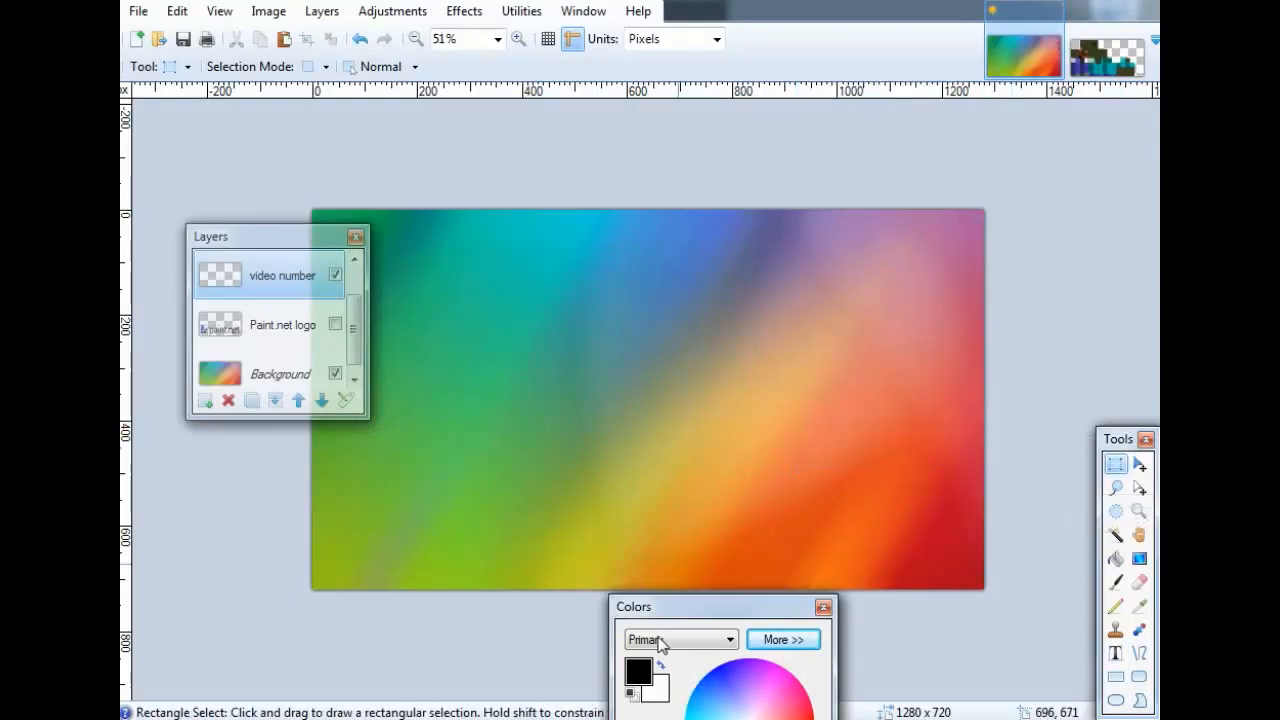
# Write #B in 216-point Arial on the video number layer and move it fully inside the canvas's right edge.
pyautogui.click(1116, 653)
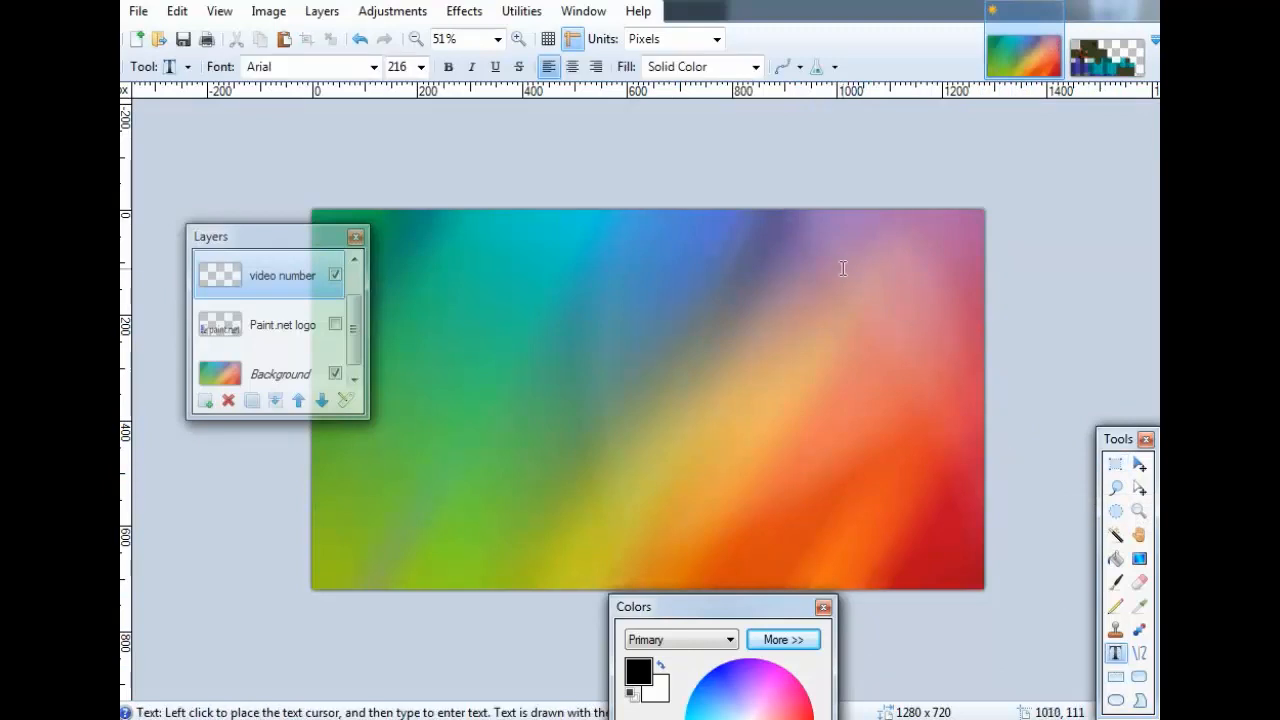
pyautogui.click(854, 300)
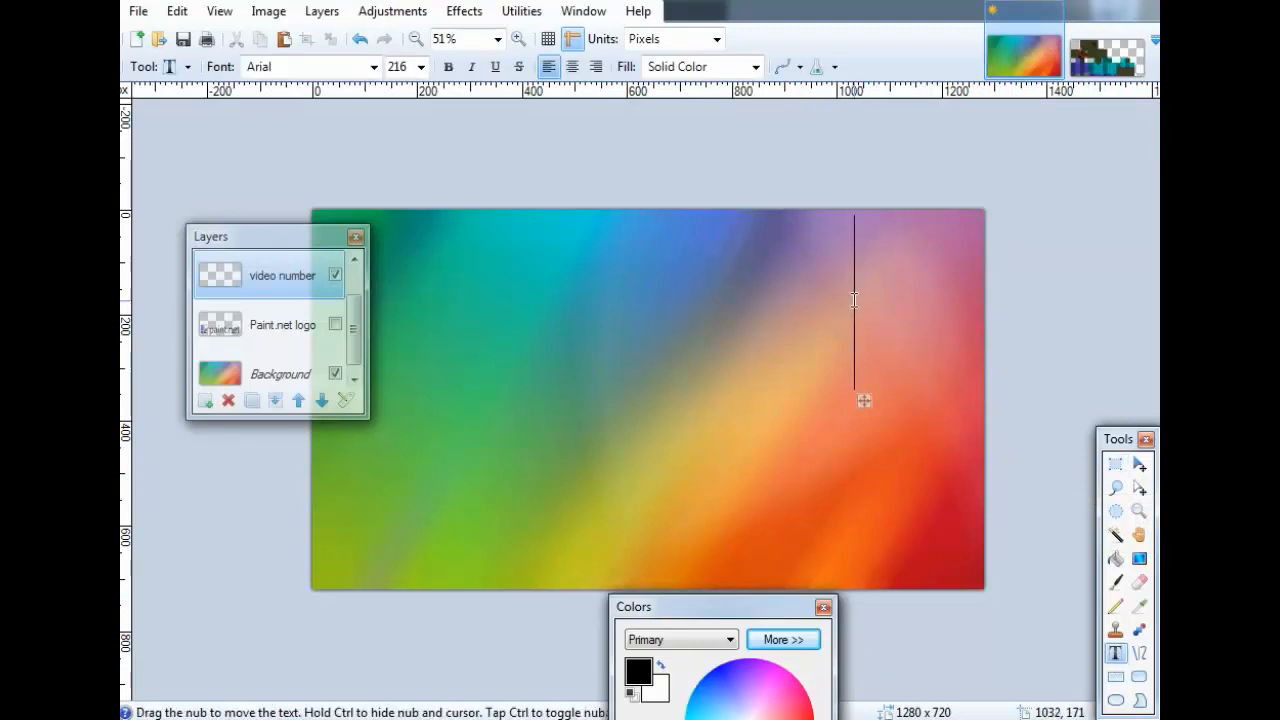
pyautogui.write('#b')
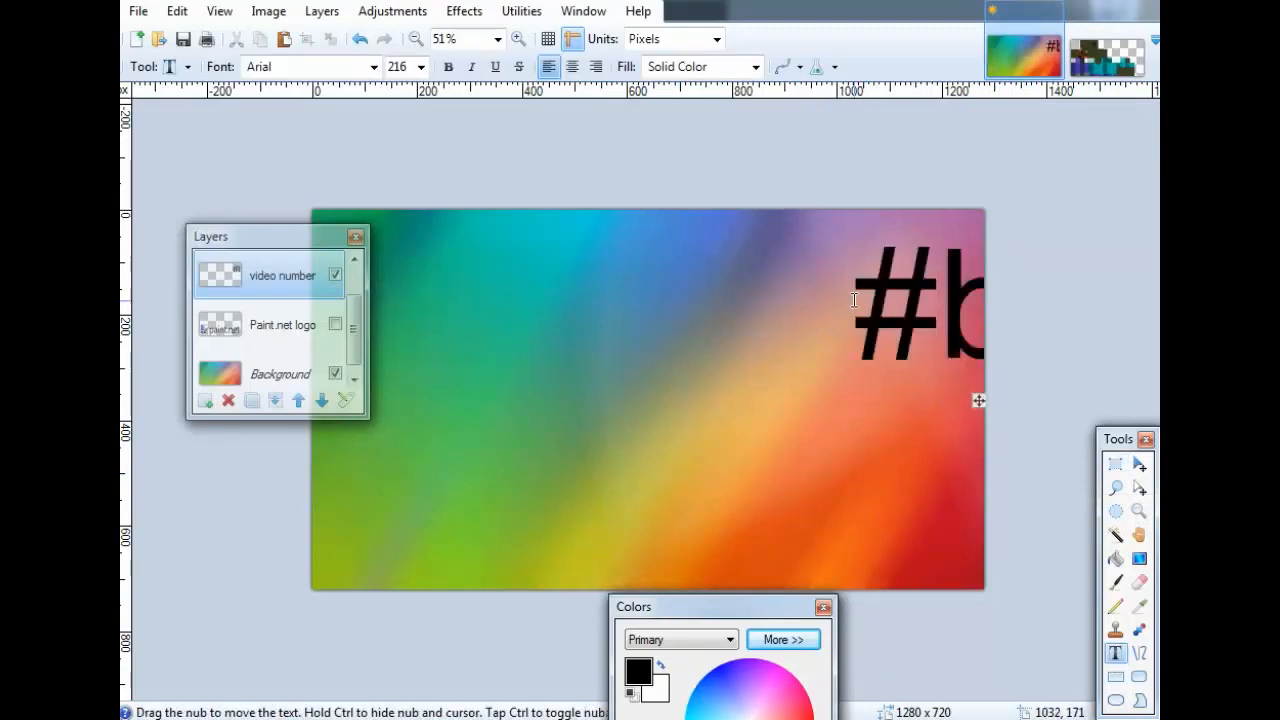
pyautogui.press('BackSpace')
pyautogui.write('B')
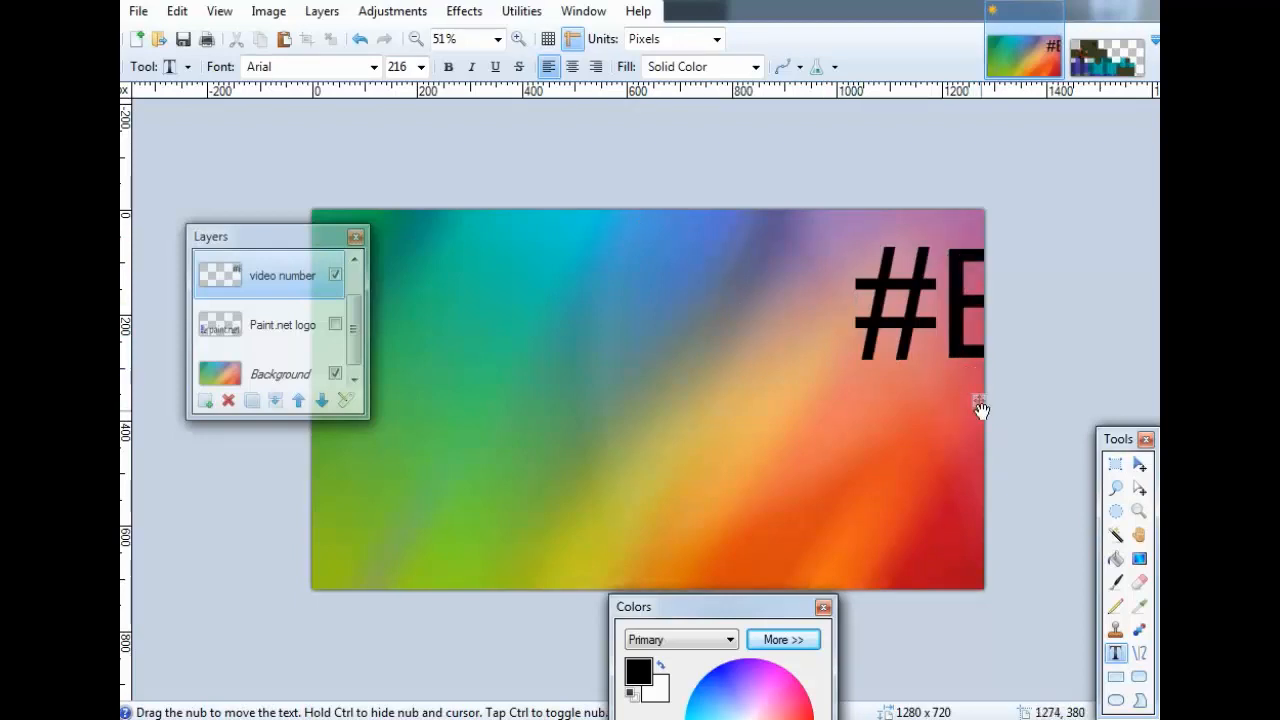
pyautogui.moveTo(981, 408); pyautogui.dragTo(928, 406)
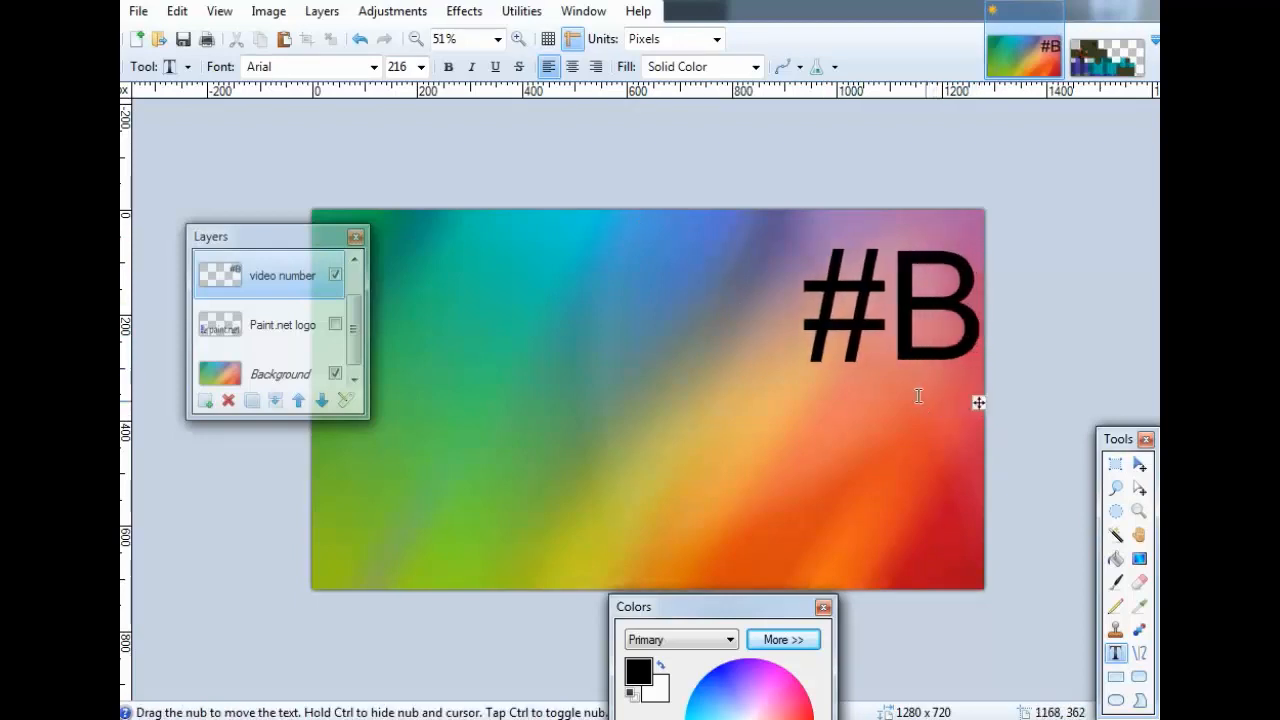
# Try the #B text at size 144, set it to 192, and shift it against the canvas's right edge.
pyautogui.click(421, 67)
pyautogui.click(410, 385)
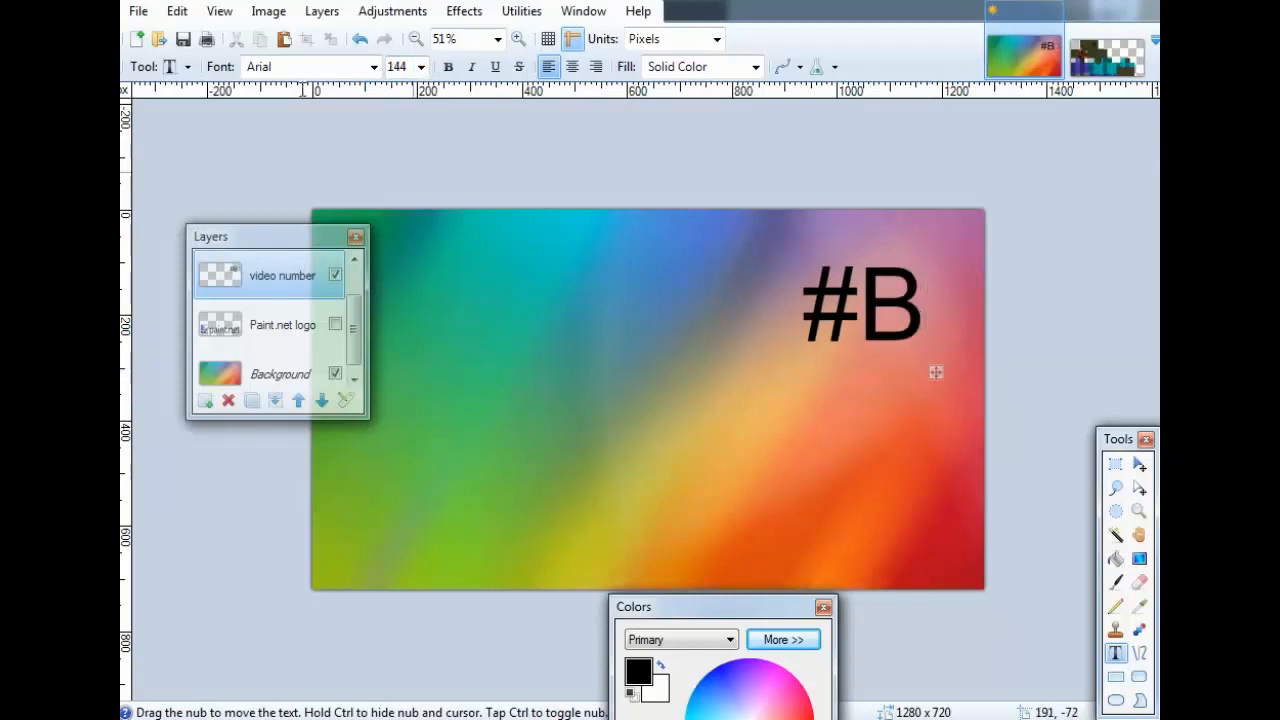
pyautogui.click(421, 67)
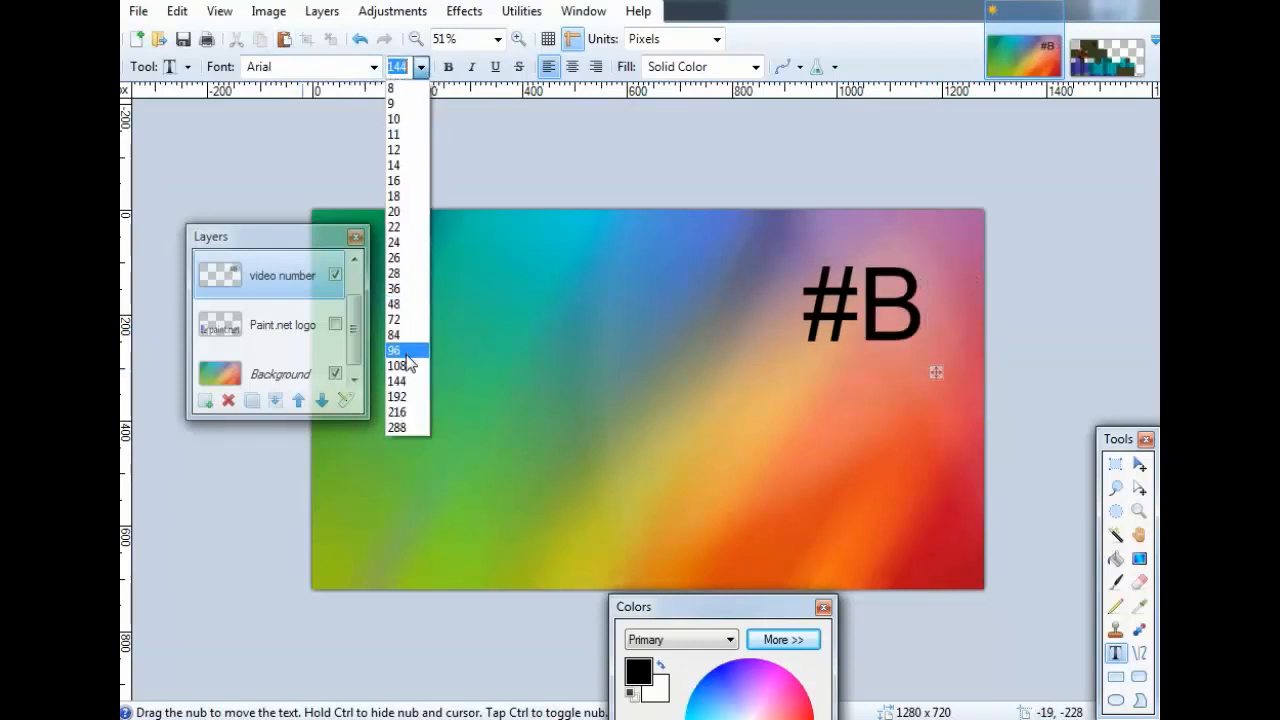
pyautogui.click(410, 382)
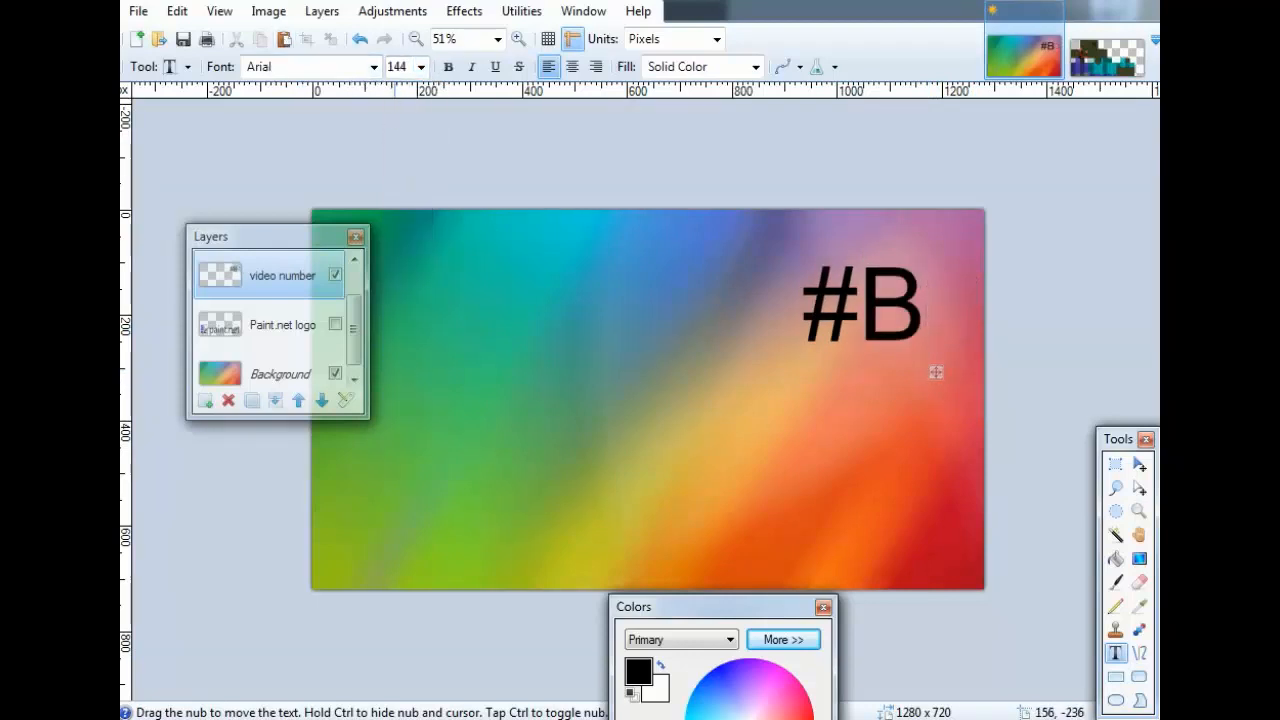
pyautogui.click(421, 67)
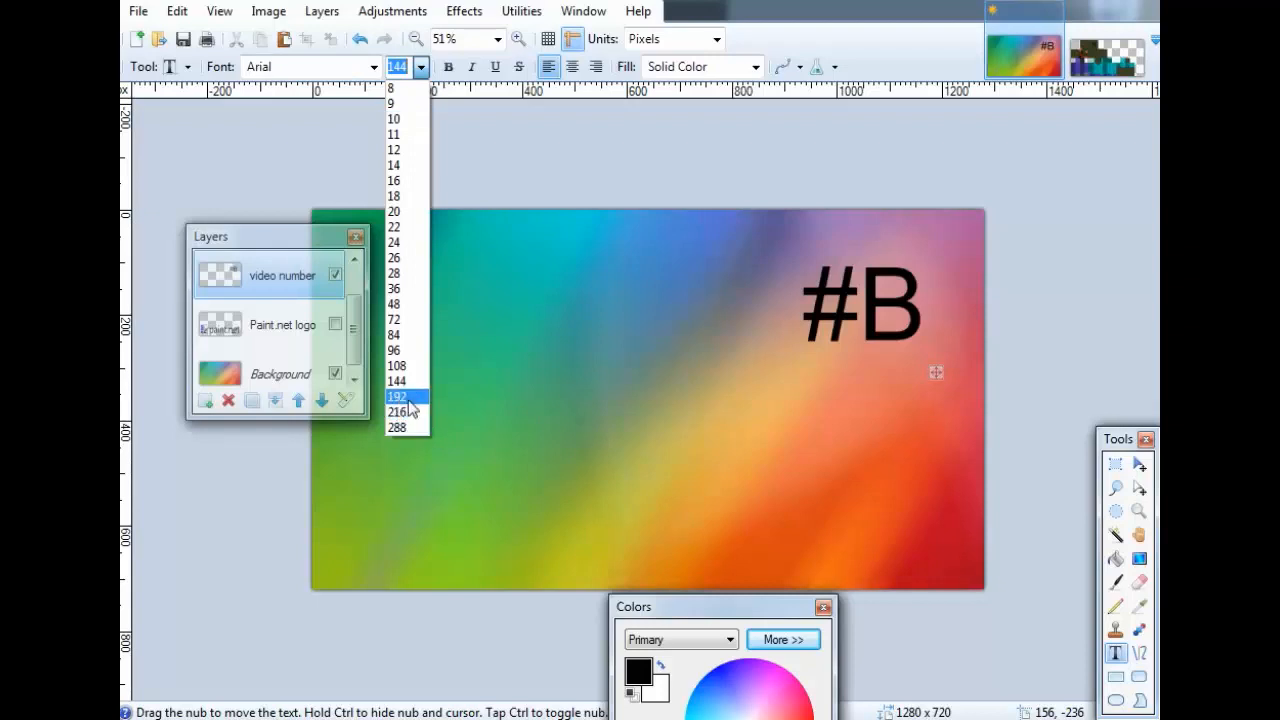
pyautogui.click(411, 403)
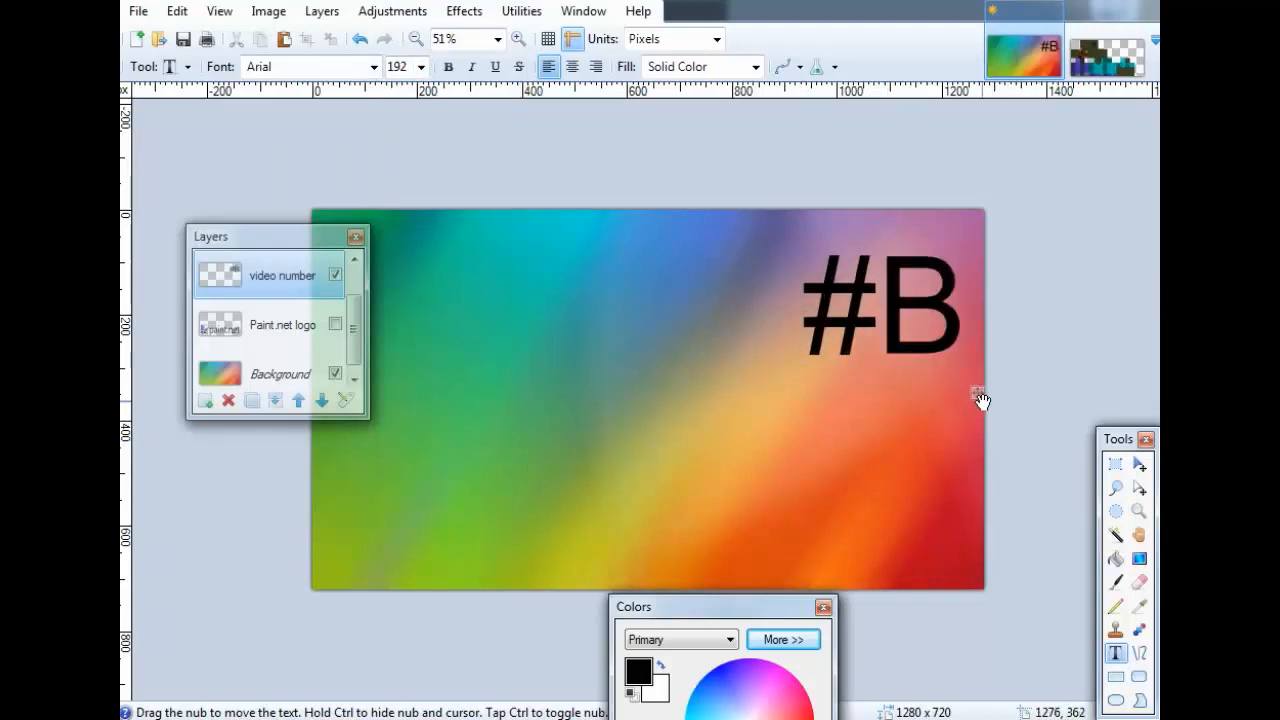
pyautogui.moveTo(977, 397); pyautogui.dragTo(999, 393)
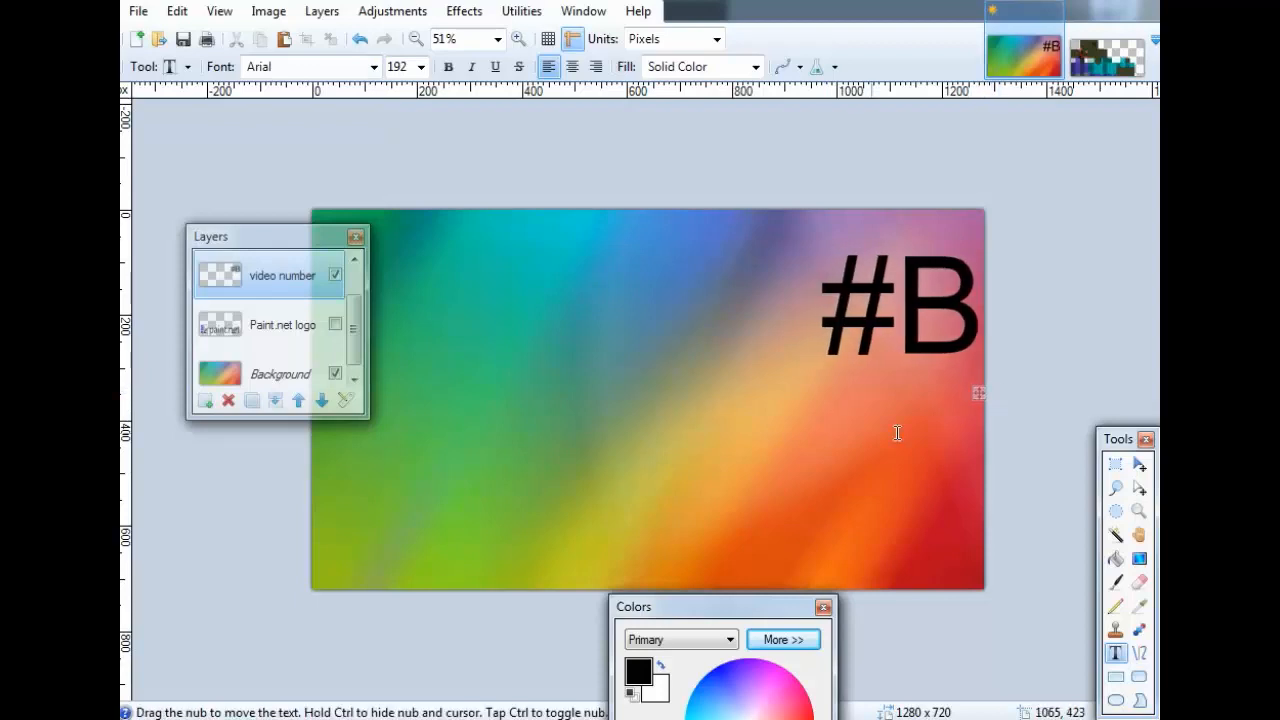
# Replace the text with Bo to demonstrate that it is still editable, and restore it to #B.
pyautogui.press('BackSpace')
pyautogui.press('BackSpace')
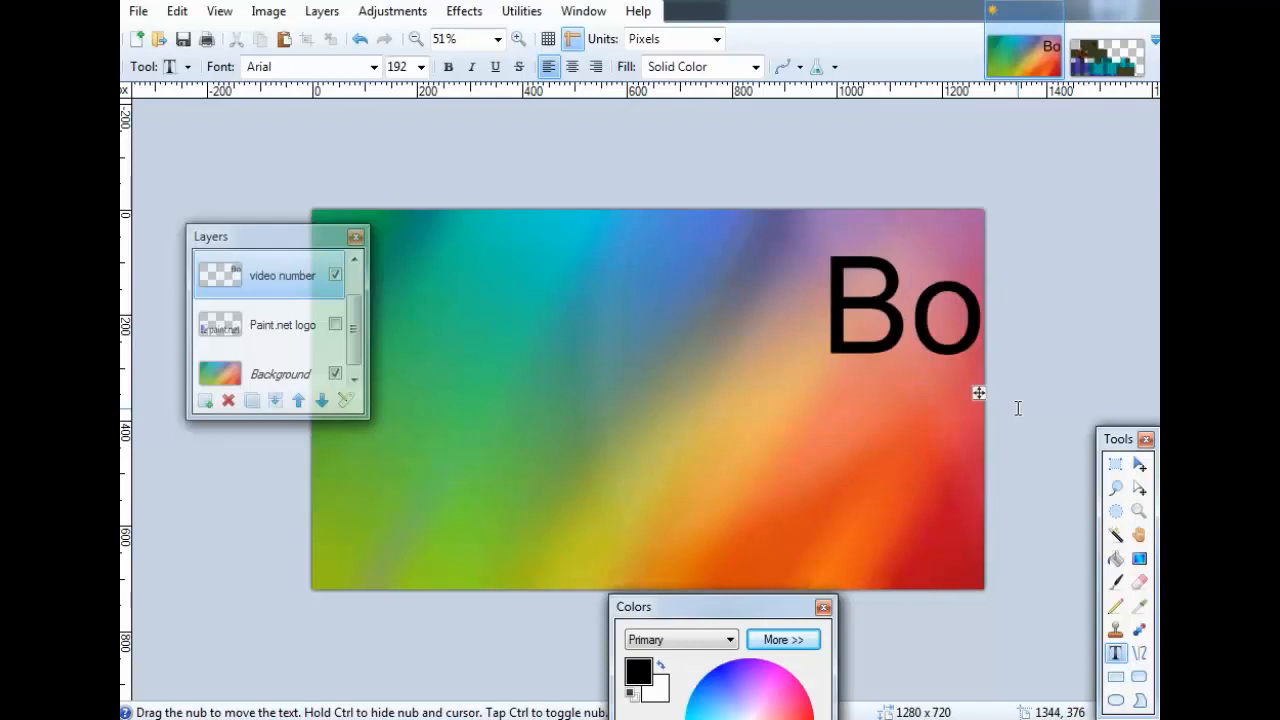
pyautogui.press('BackSpace')
pyautogui.press('BackSpace')
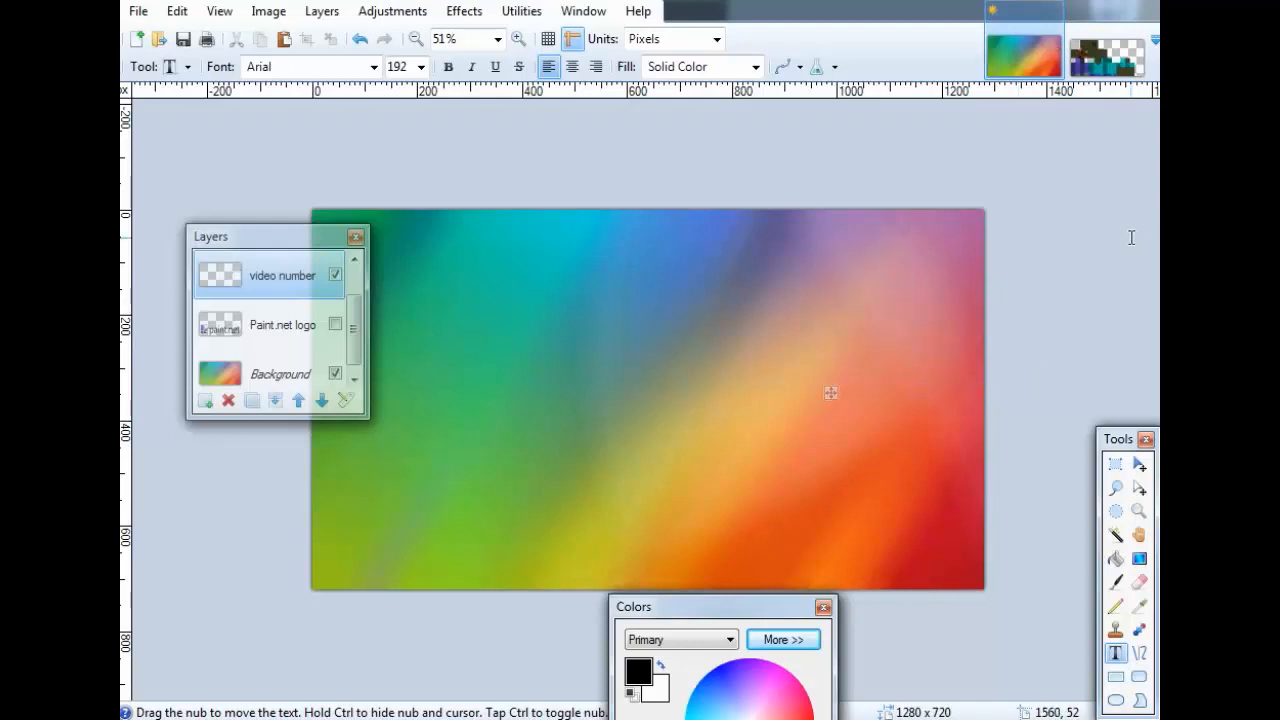
pyautogui.write('#B')
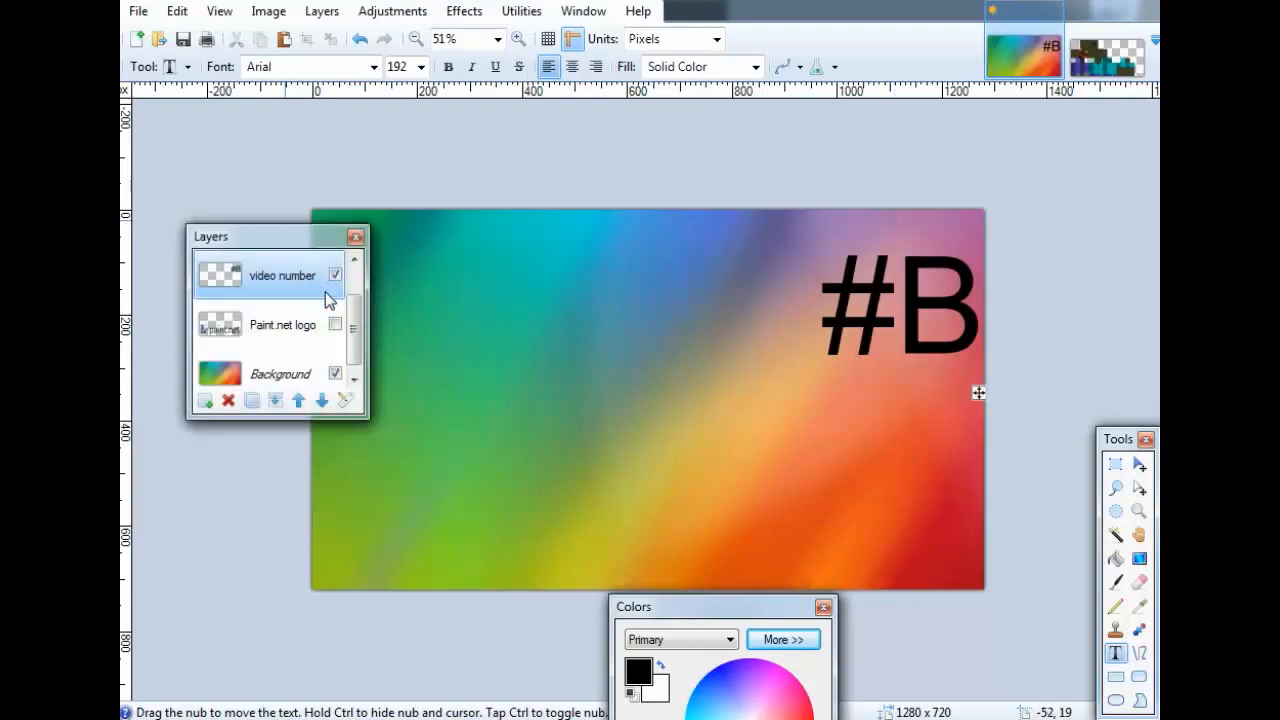
# Show the Paint.net logo layer and Layer 4, and move the Layers window off the picture.
pyautogui.click(335, 324)
pyautogui.moveTo(353, 328); pyautogui.dragTo(352, 295)
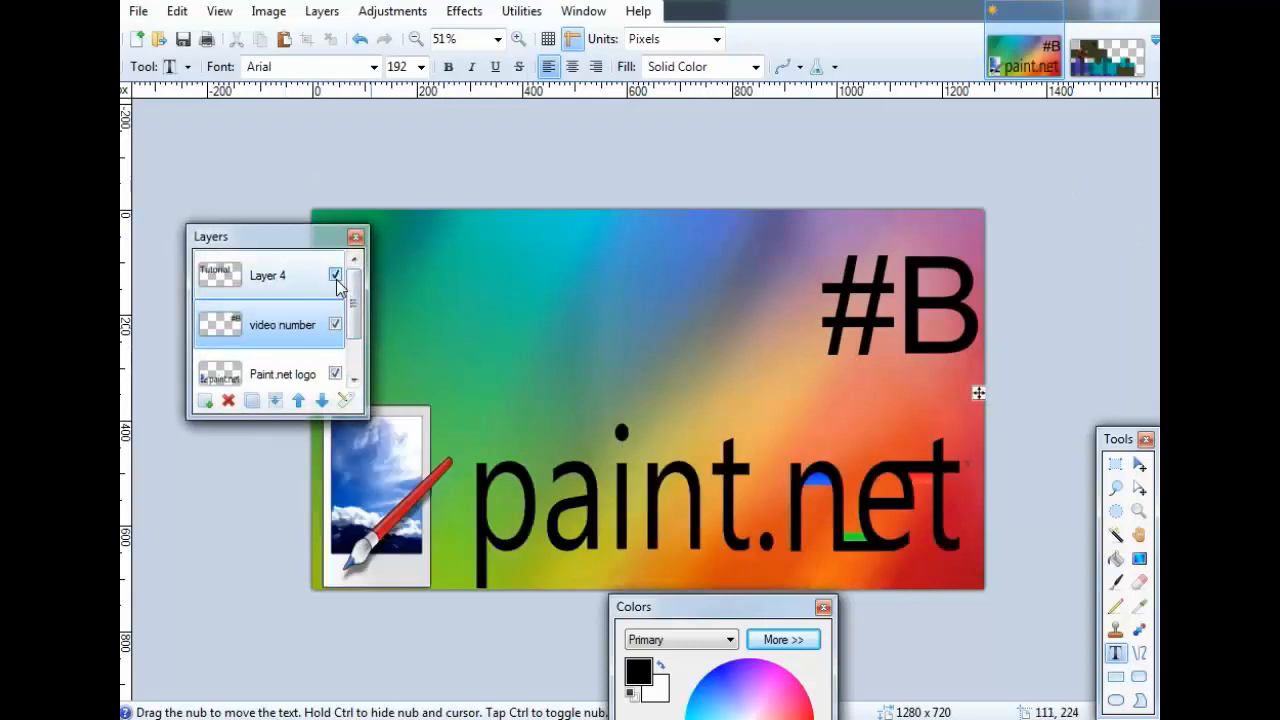
pyautogui.click(335, 274)
pyautogui.moveTo(290, 236); pyautogui.dragTo(1143, 209)
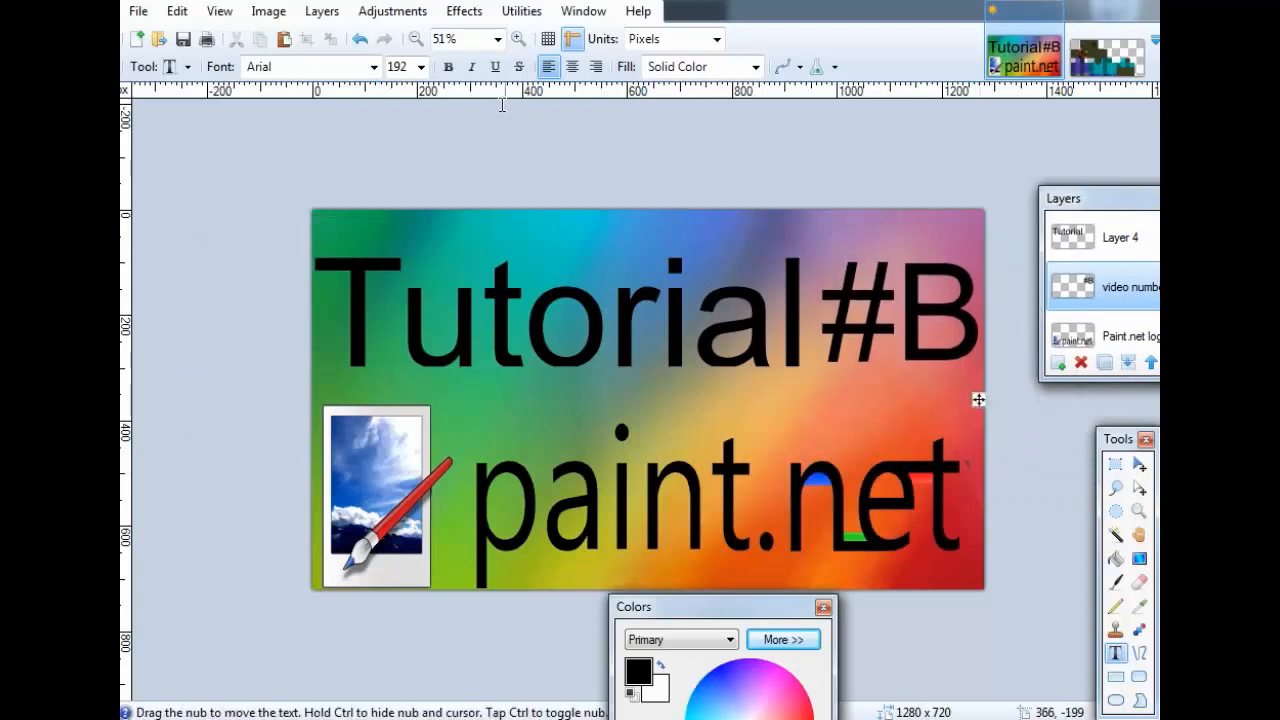
# Set the #B text size to 216, shift it back inside the canvas, and check its fit beside Tutorial.
pyautogui.click(421, 66)
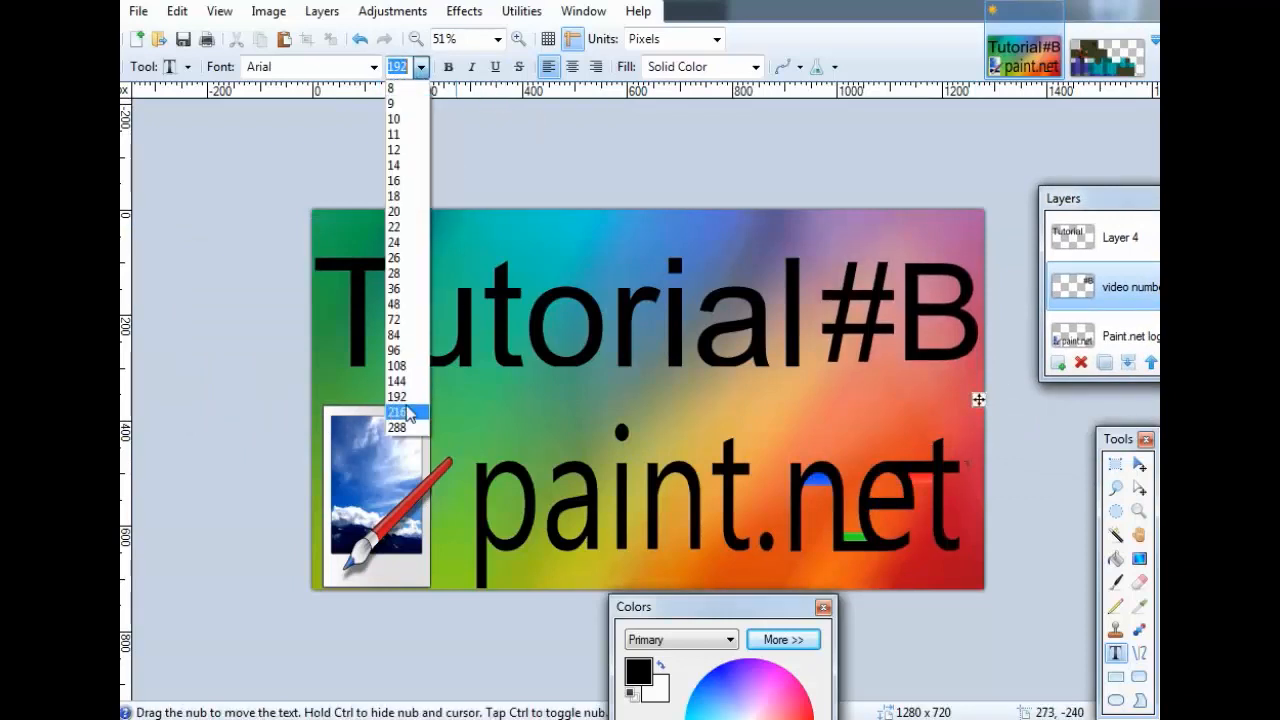
pyautogui.click(400, 412)
pyautogui.moveTo(979, 413); pyautogui.dragTo(965, 416)
pyautogui.scroll(-4, 607, 426)
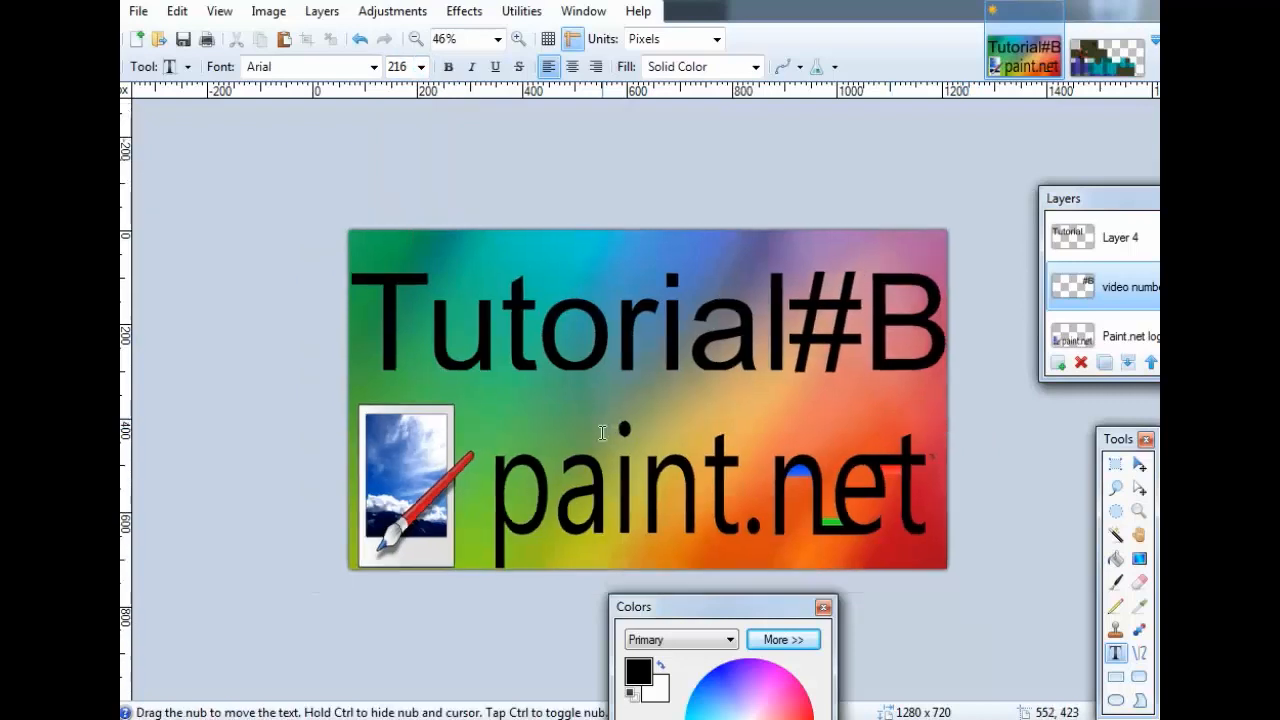
pyautogui.scroll(5, 601, 423)
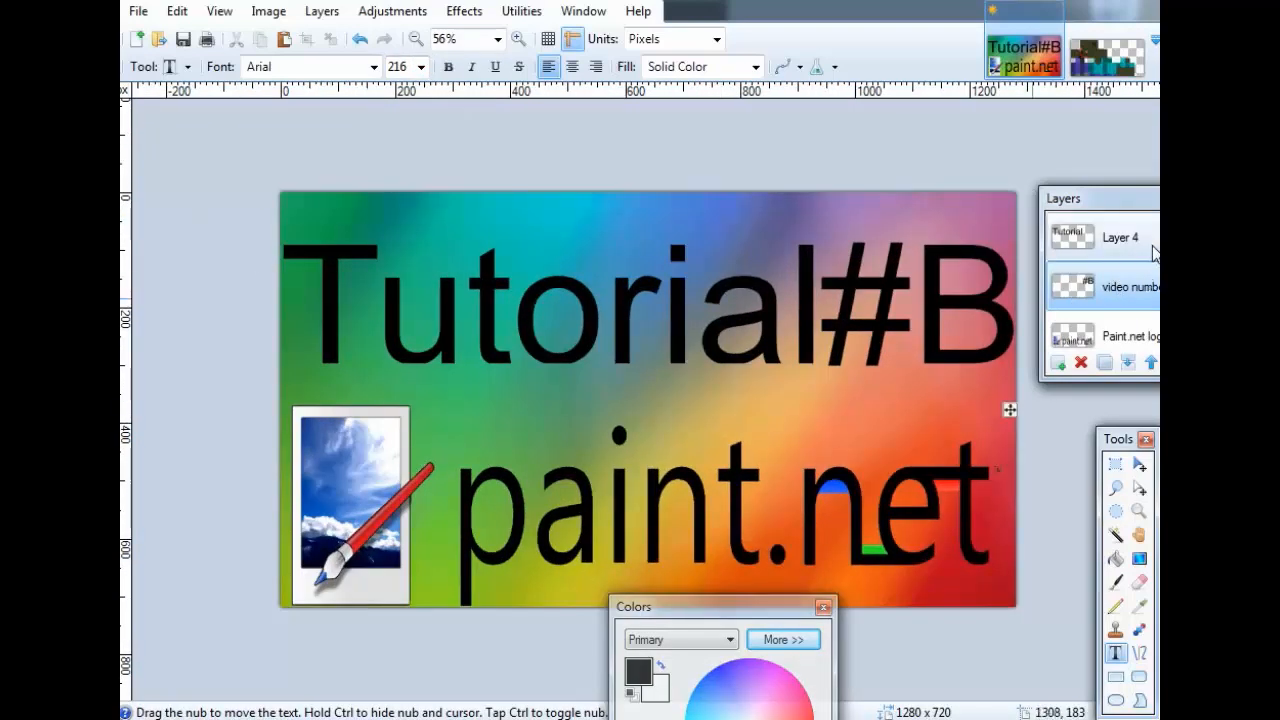
# Hide the video number layer and select a rectangle about 1015 x 339 px around Tutorial on Layer 4.
pyautogui.moveTo(1105, 200); pyautogui.dragTo(1073, 177)
pyautogui.click(915, 289)
pyautogui.press('s')
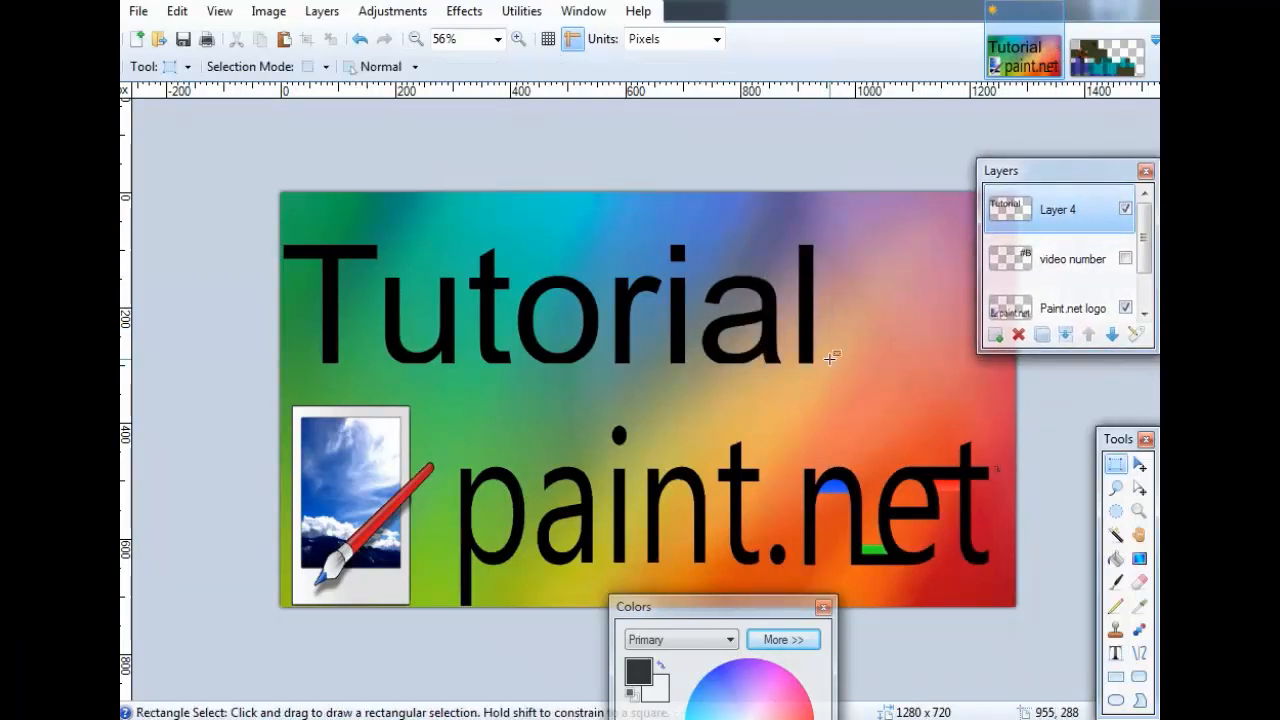
pyautogui.moveTo(862, 388); pyautogui.dragTo(166, 184)
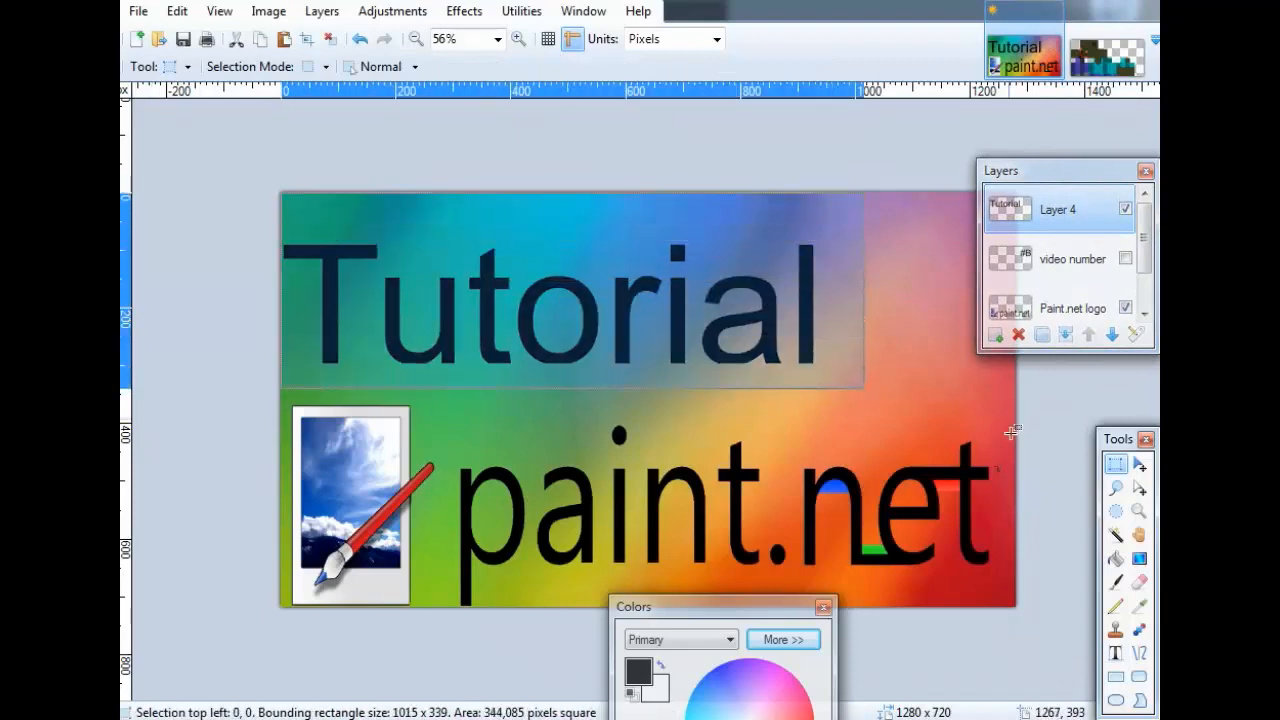
# Nudge the selected Tutorial text 4 px towards the canvas's left edge with Move Selected Pixels.
pyautogui.click(1139, 464)
pyautogui.scroll(8, 309, 337)
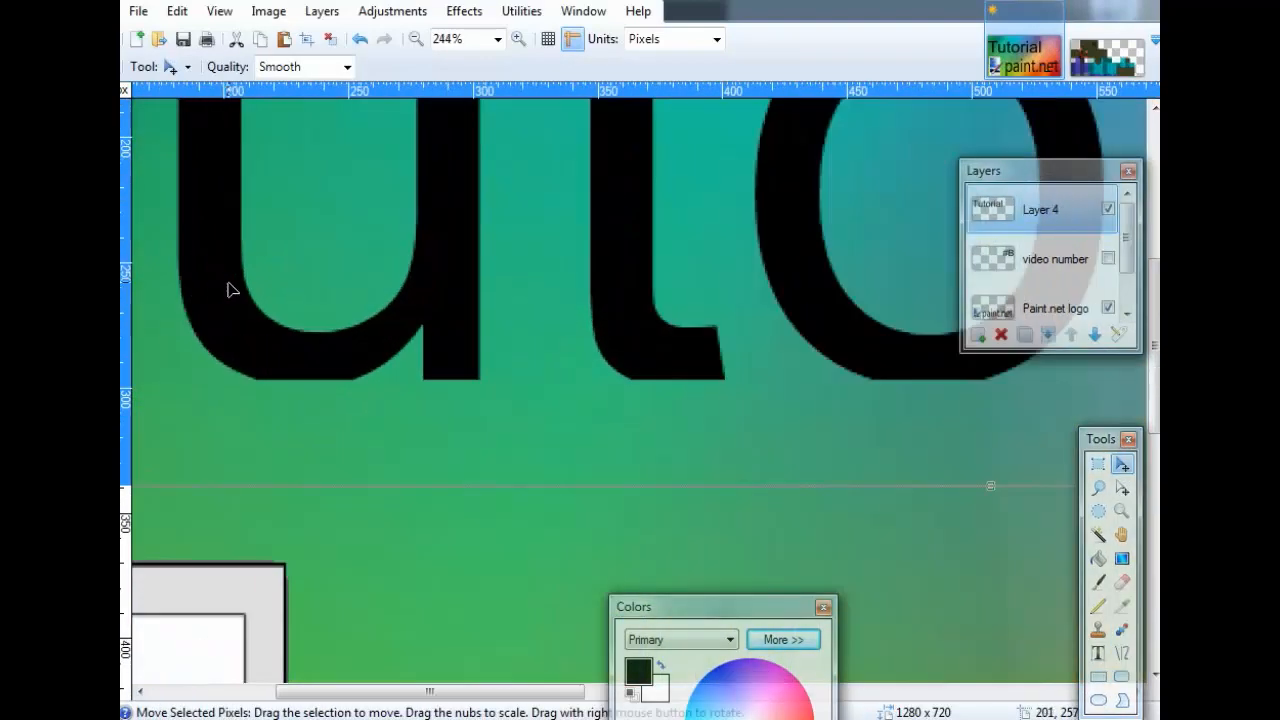
pyautogui.hscroll(-3, 234, 286)
pyautogui.scroll(3, 237, 286)
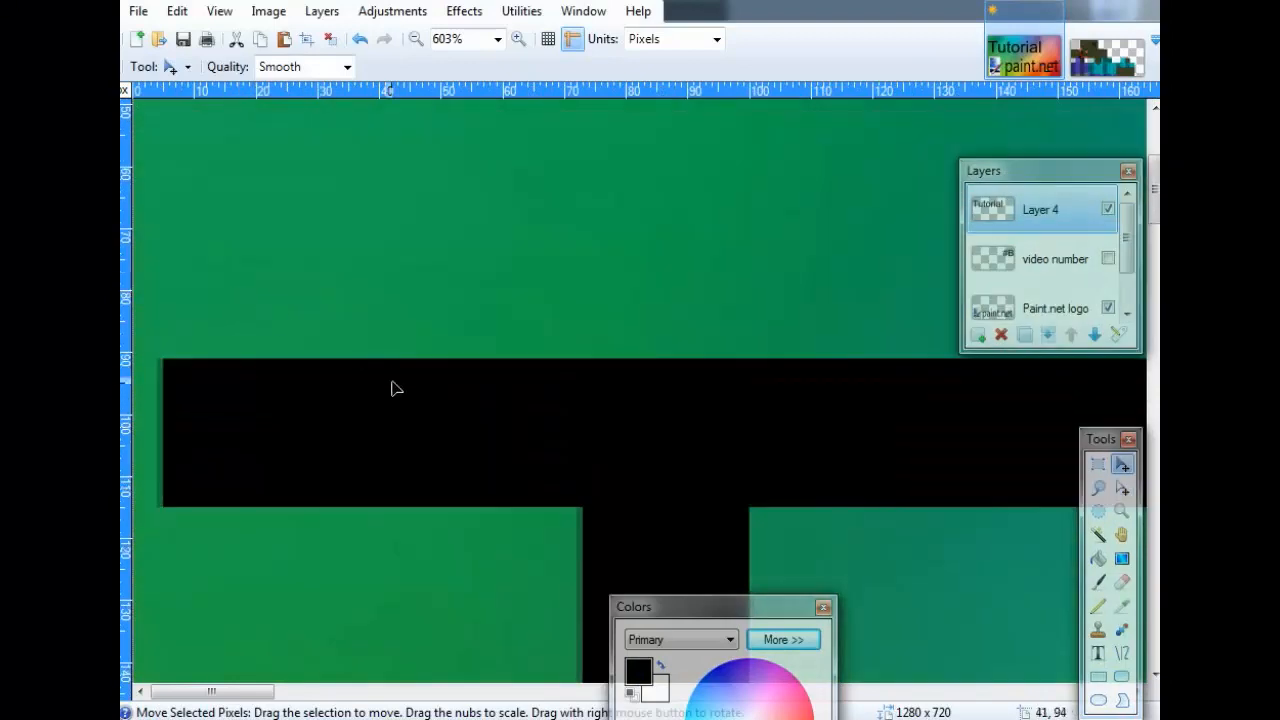
pyautogui.press('Left')
pyautogui.press('Left')
pyautogui.press('Left')
pyautogui.press('Left')
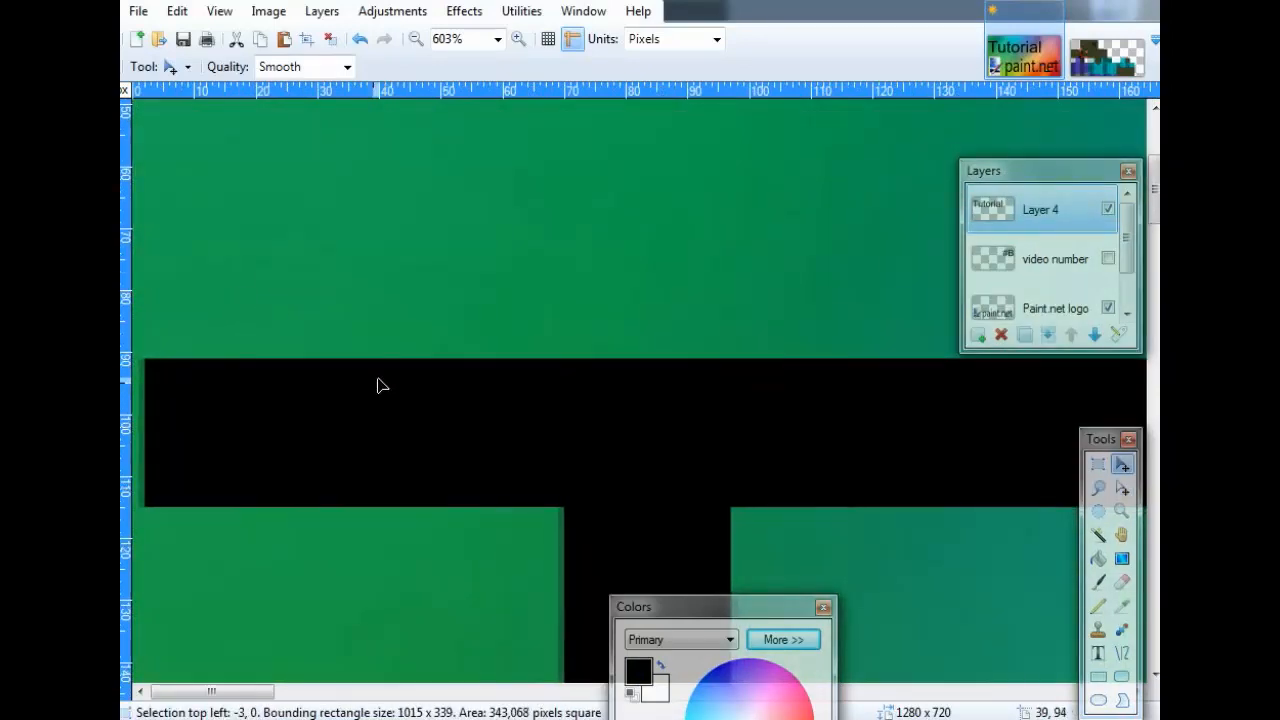
pyautogui.scroll(-10, 372, 386)
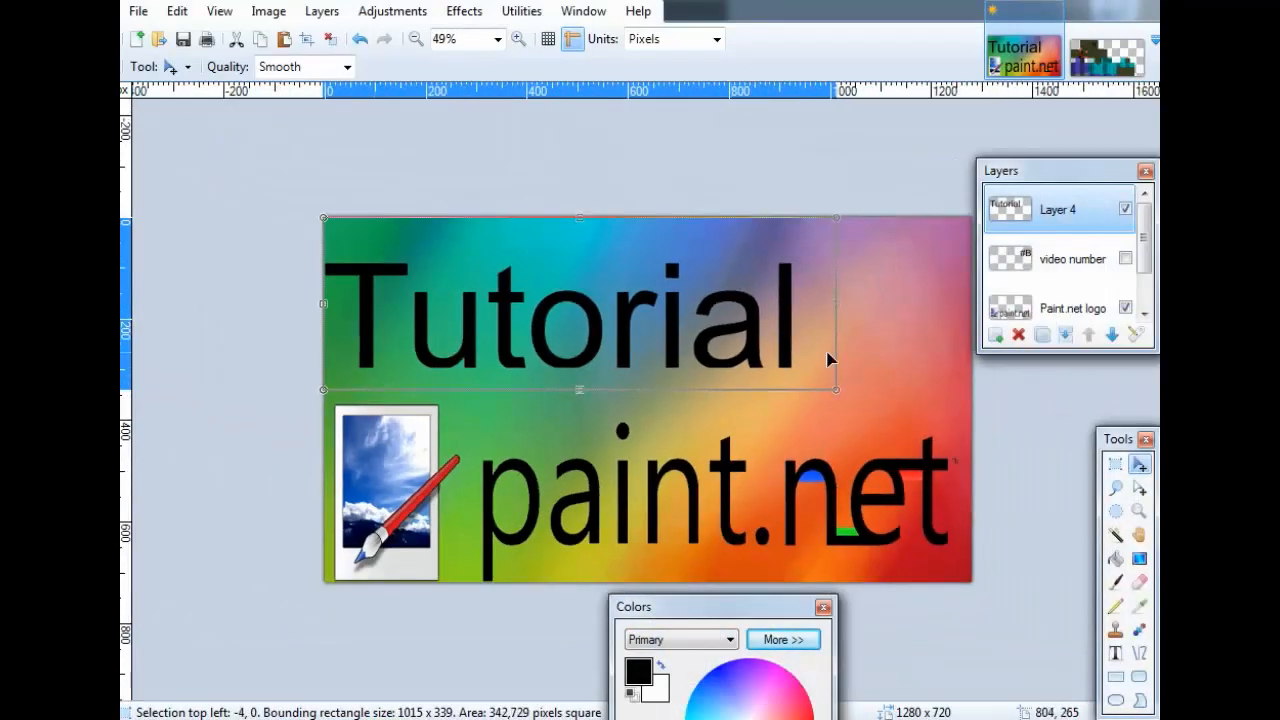
# Show the video number layer, move the Layers window clear of the #B, and make that layer active.
pyautogui.click(1127, 259)
pyautogui.scroll(3, 880, 296)
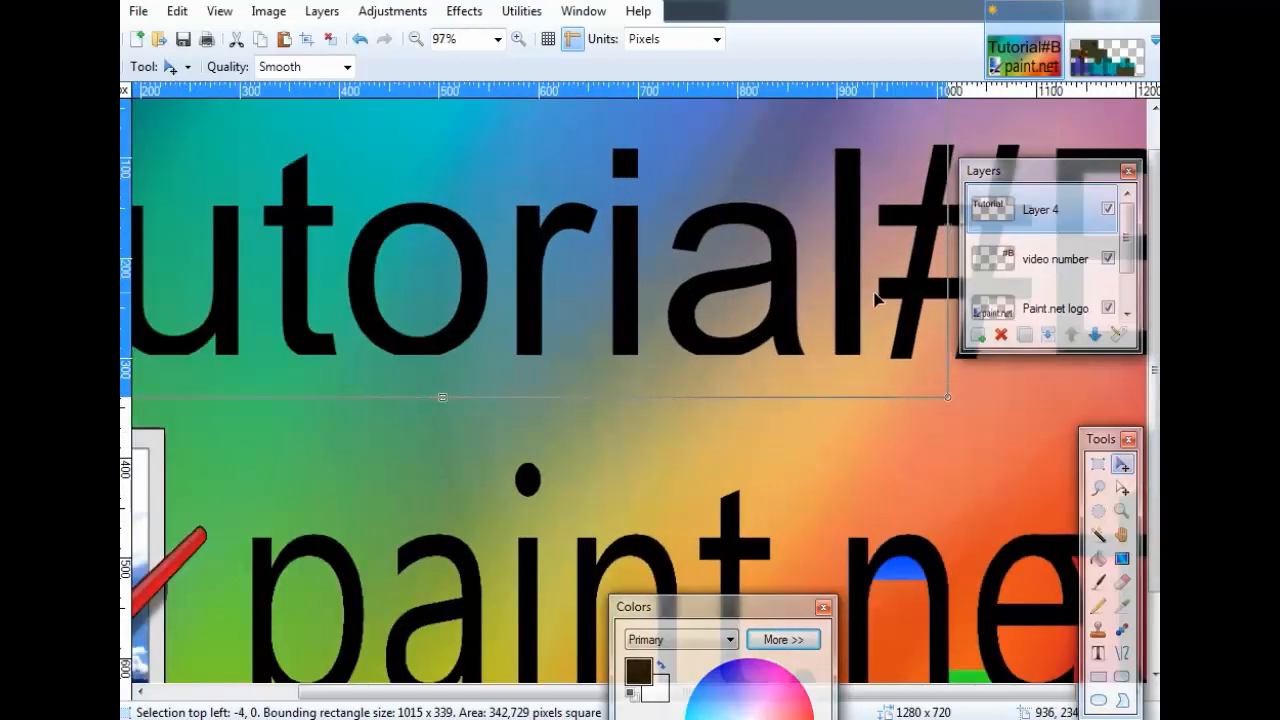
pyautogui.hscroll(1, 880, 296)
pyautogui.moveTo(1013, 180); pyautogui.dragTo(604, 195)
pyautogui.click(645, 274)
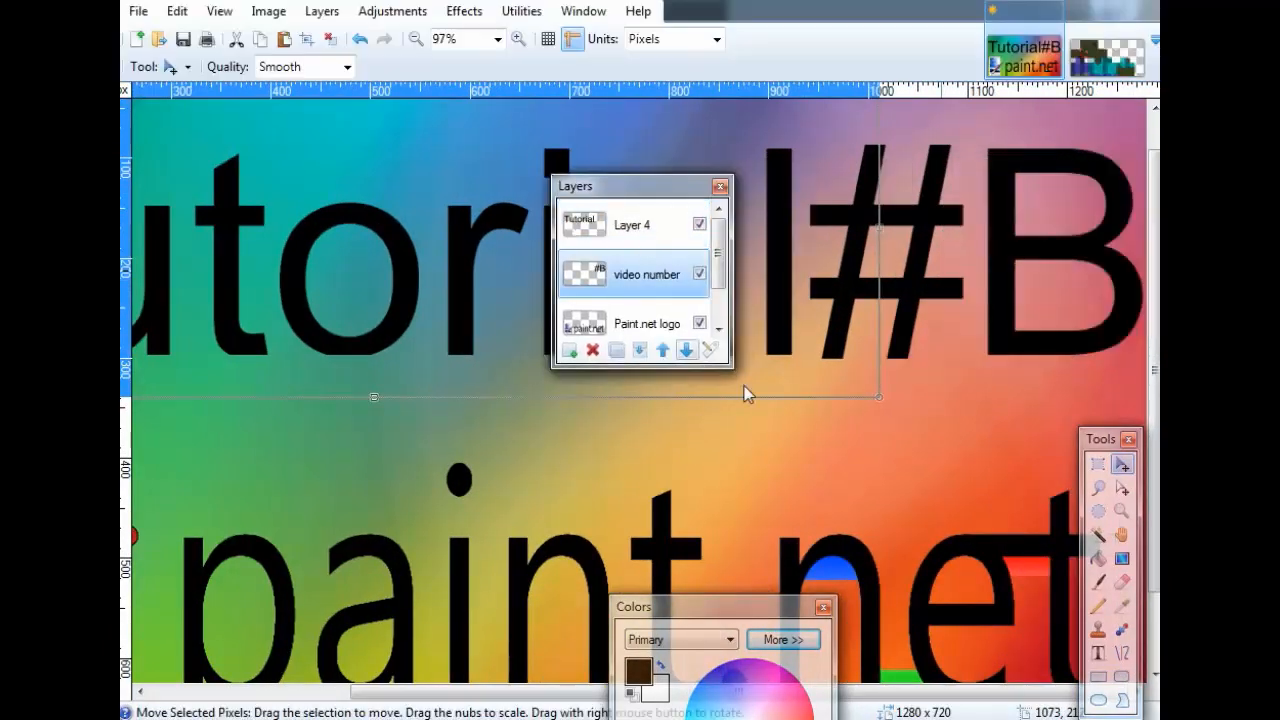
# Move the selection outline over the #B, with its top left corner at 268, 16, and activate Move Selected Pixels.
pyautogui.click(1122, 488)
pyautogui.moveTo(885, 373); pyautogui.dragTo(1077, 320)
pyautogui.scroll(-3, 1045, 320)
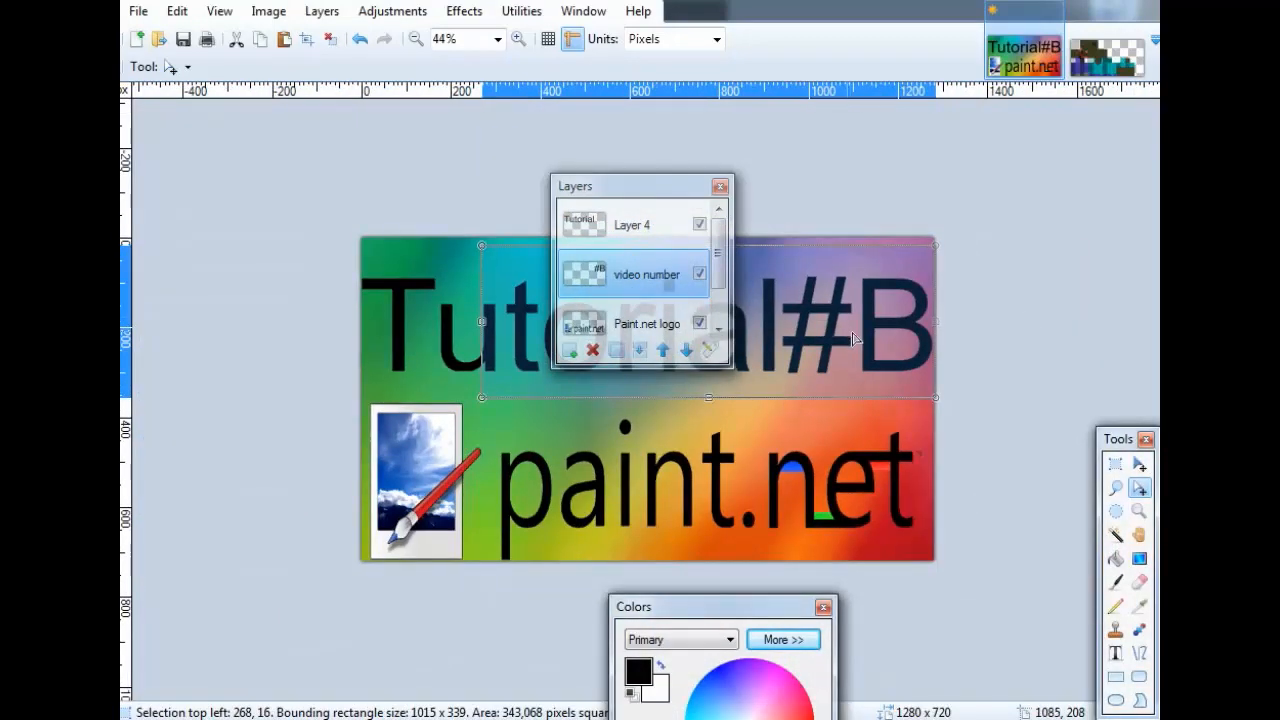
pyautogui.click(1139, 463)
pyautogui.moveTo(852, 320); pyautogui.dragTo(852, 320)
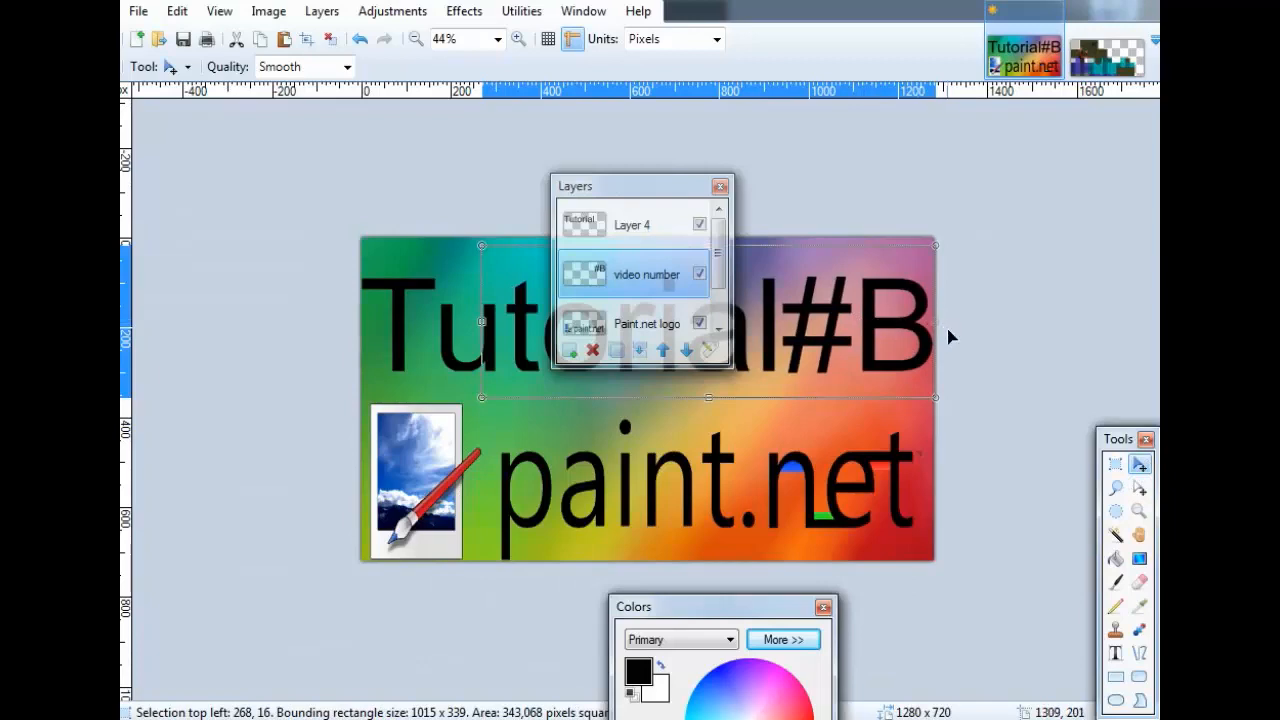
# Nudge the selected #B 4 px toward the canvas's right edge with Move Selected Pixels.
pyautogui.scroll(6, 950, 337)
pyautogui.scroll(4, 1085, 224)
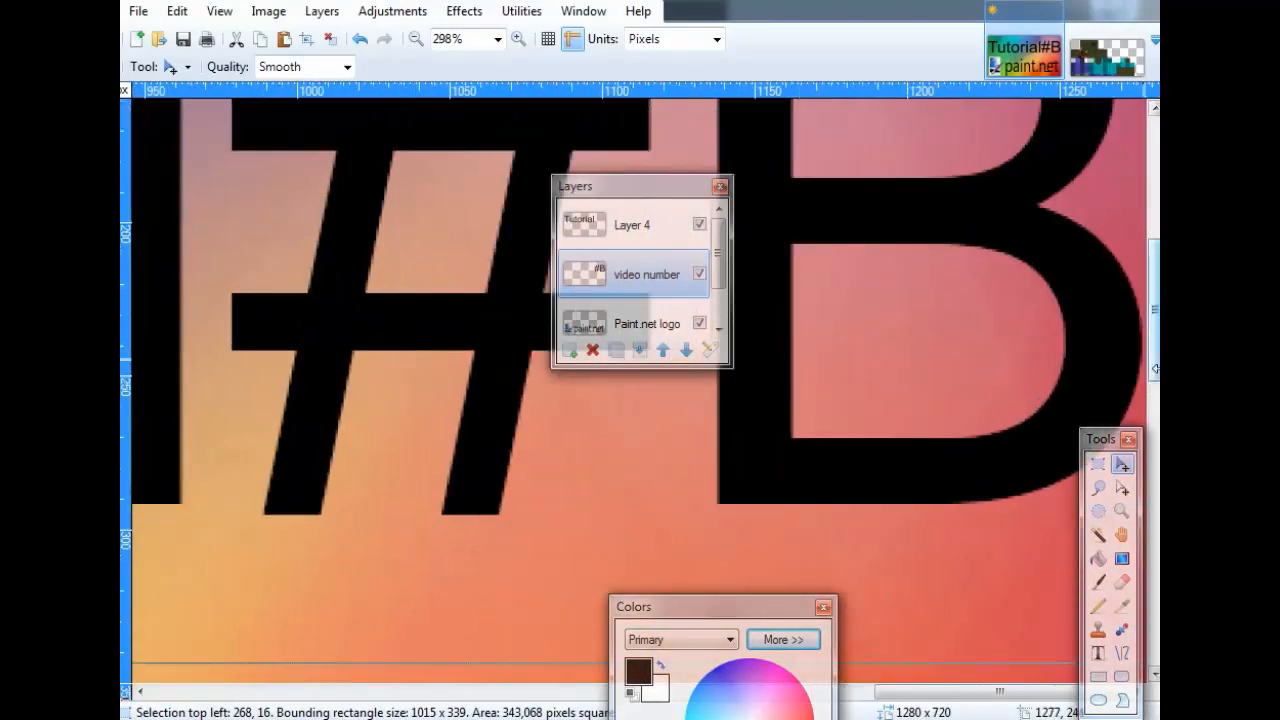
pyautogui.moveTo(1010, 338); pyautogui.dragTo(1029, 338)
pyautogui.scroll(-10, 1029, 338)
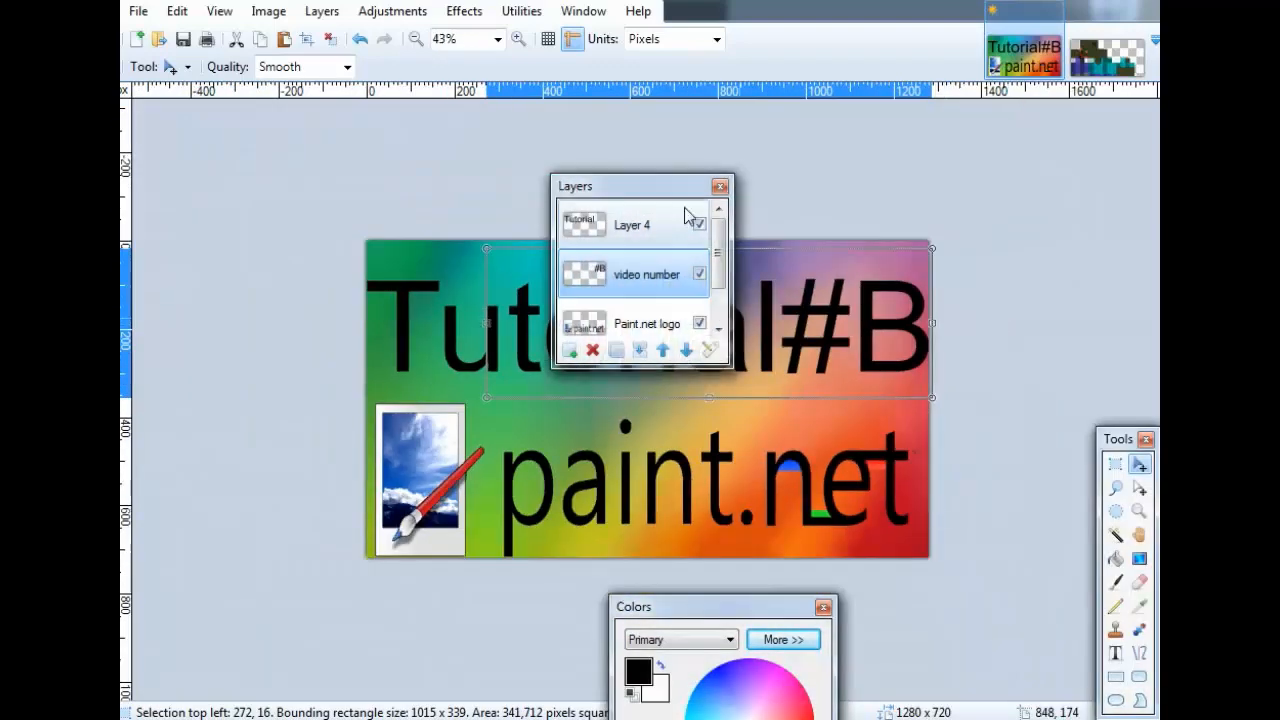
# Move the Layers window off the canvas, try shifting the selection outline toward the paint.net text with Move Selection, and undo it.
pyautogui.moveTo(676, 195); pyautogui.dragTo(1151, 146)
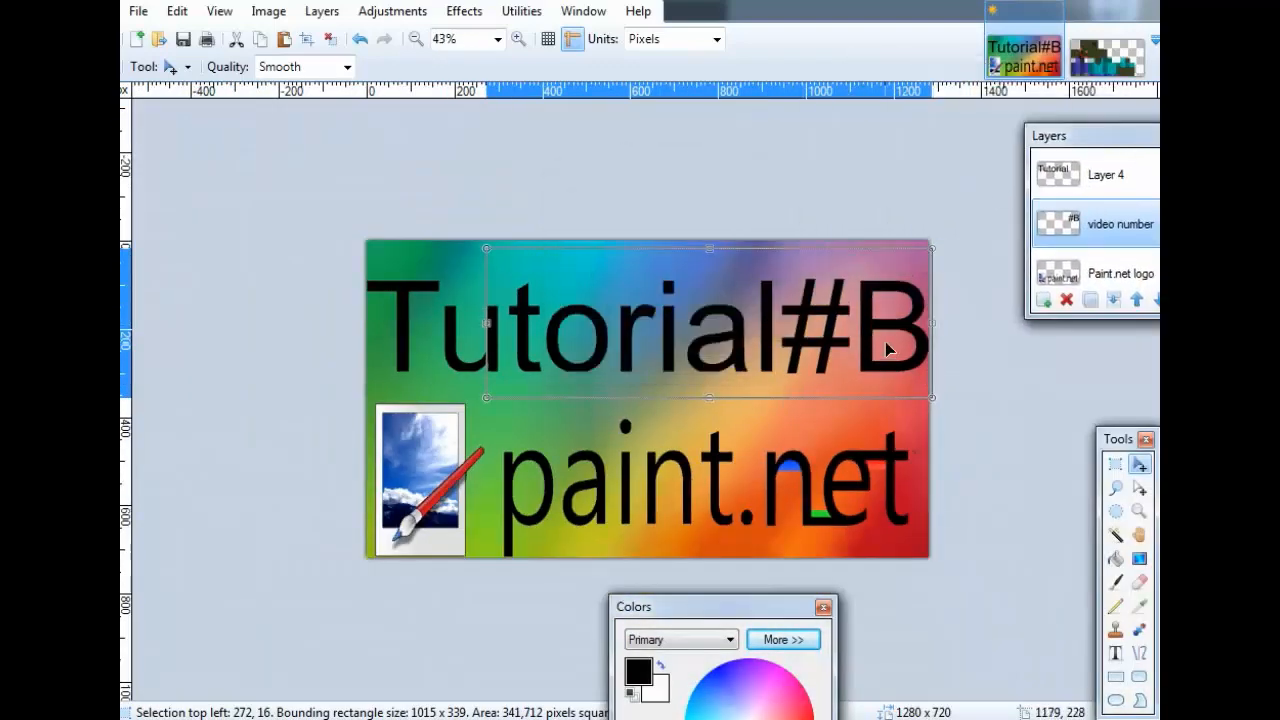
pyautogui.press('m')
pyautogui.moveTo(820, 318); pyautogui.dragTo(717, 435)
pyautogui.hotkey('ctrl', 'z')
# Move the video number layer below the Paint.net logo layer and set the primary color to cyan.
pyautogui.moveTo(1052, 145); pyautogui.dragTo(626, 161)
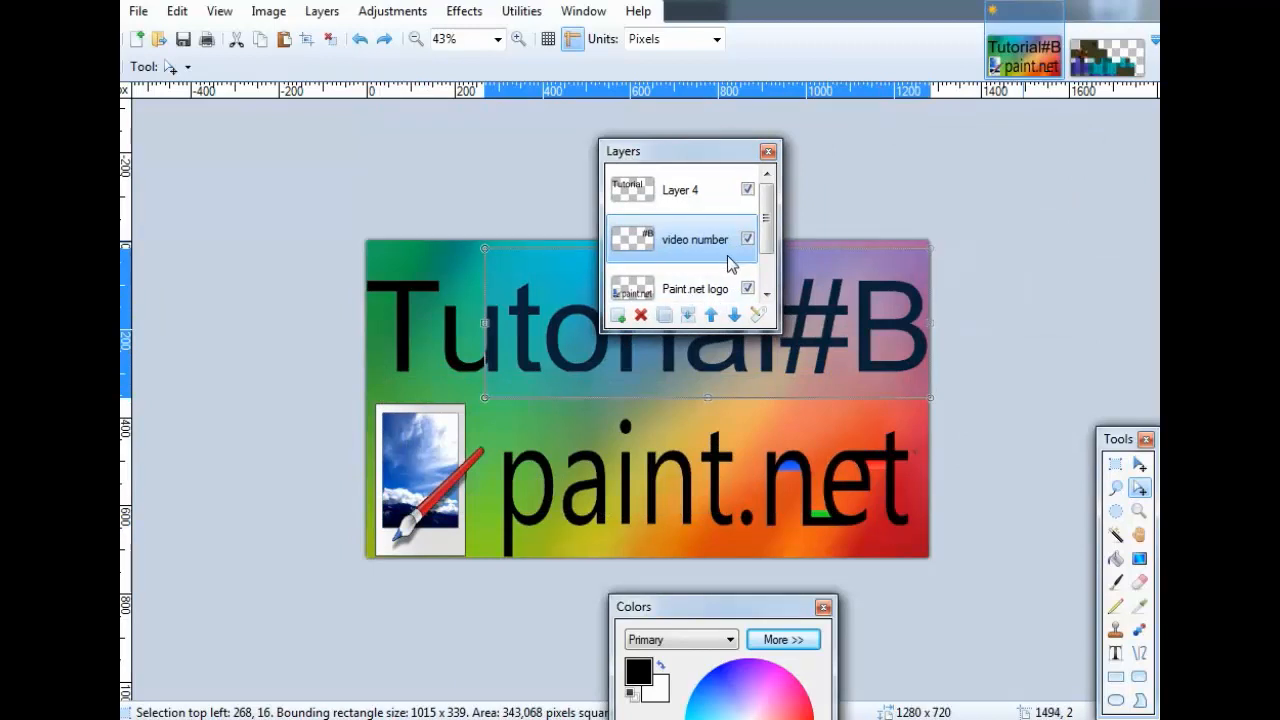
pyautogui.click(735, 316)
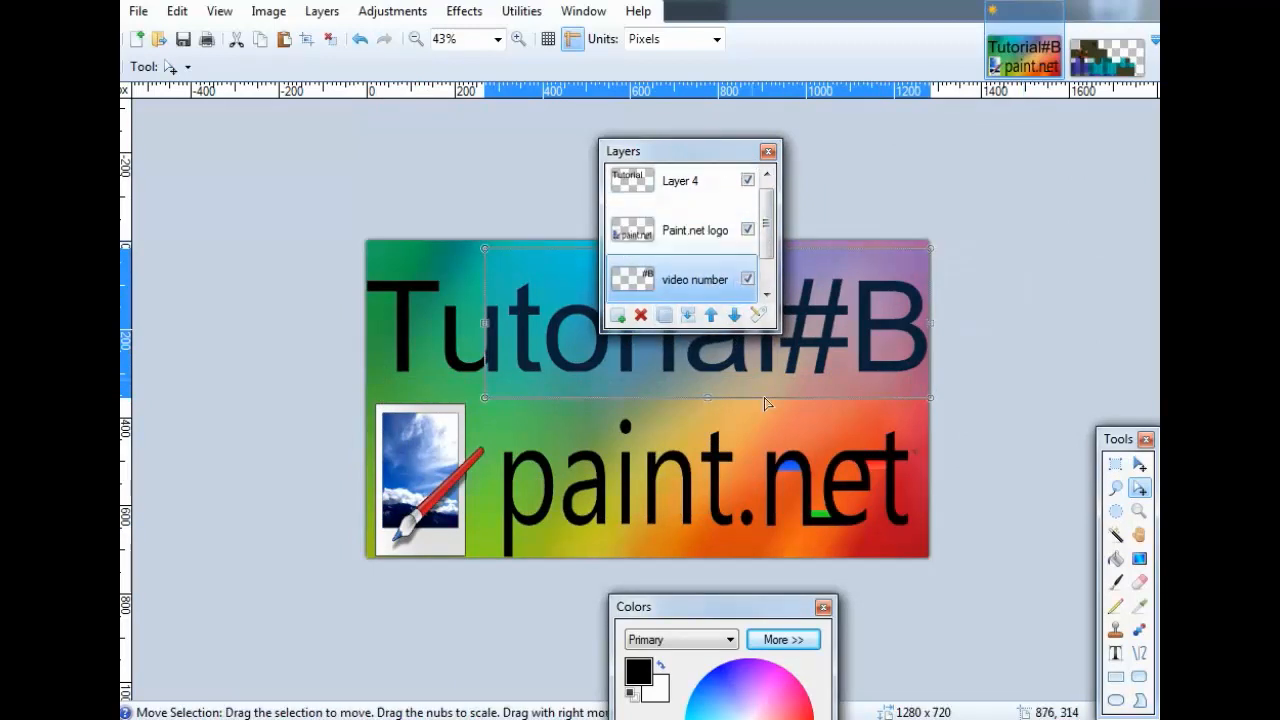
pyautogui.moveTo(775, 606); pyautogui.dragTo(841, 429)
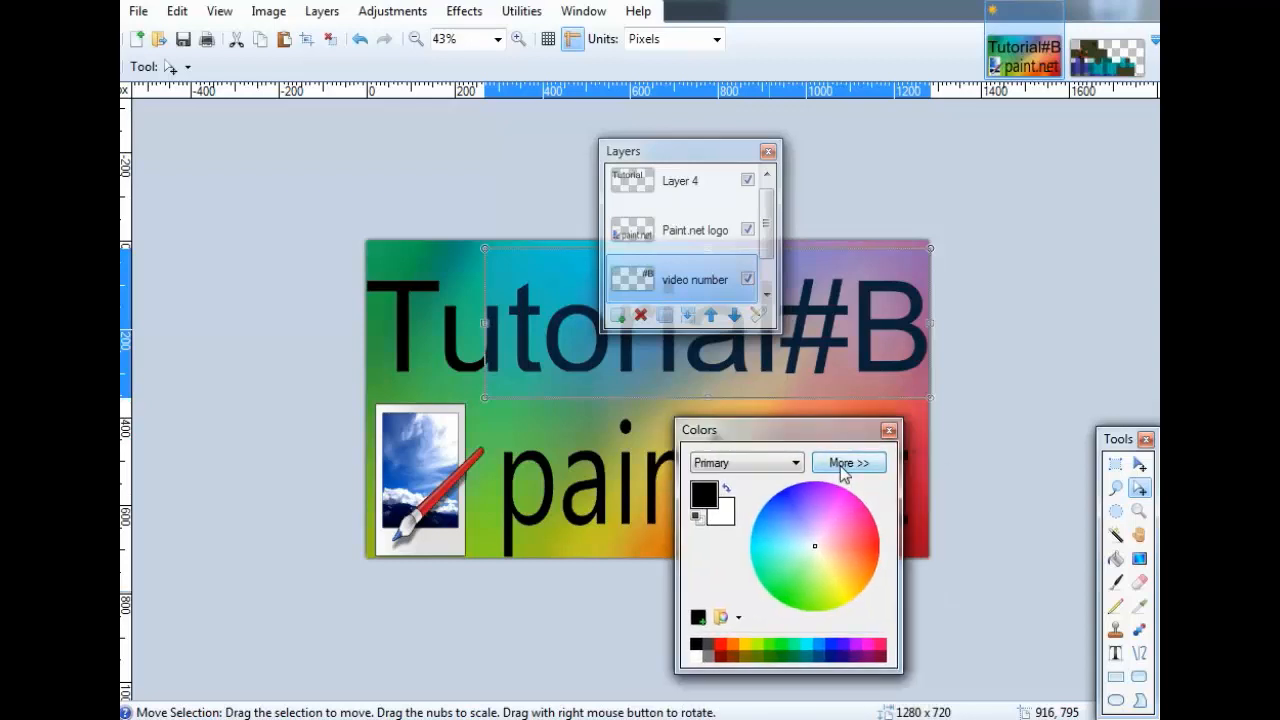
pyautogui.click(807, 657)
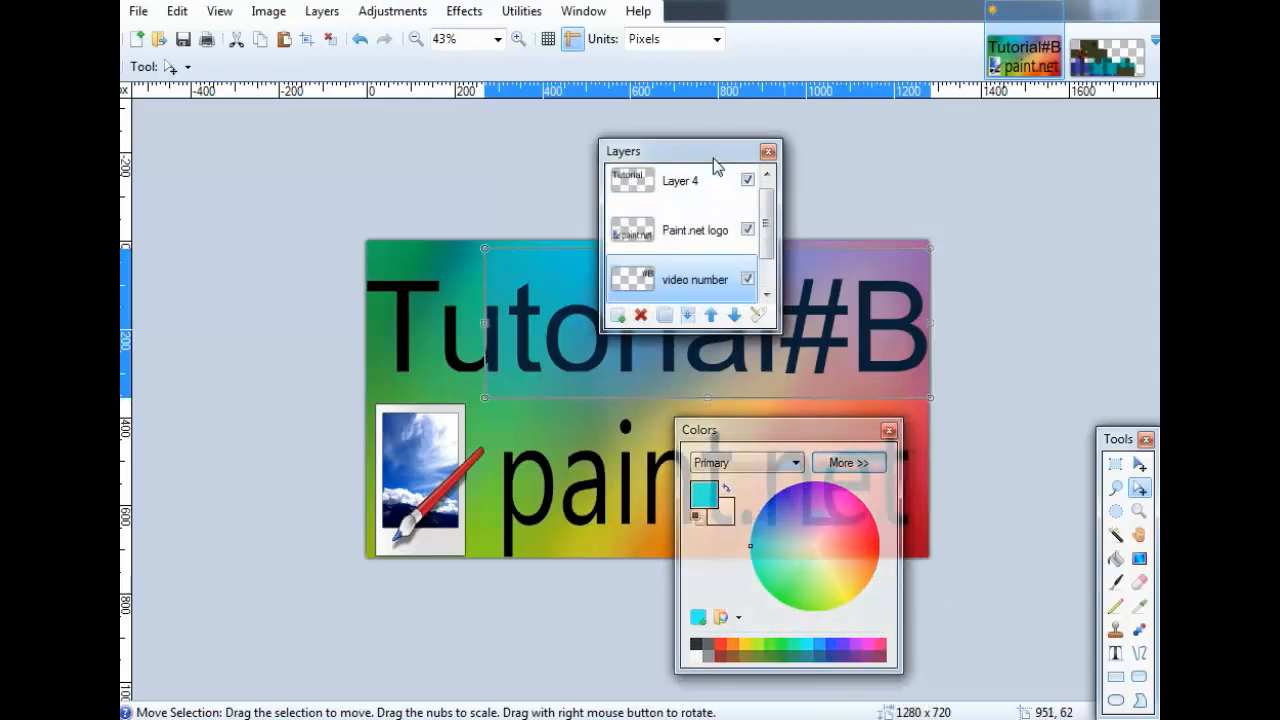
# Delete the selected #B from the video number layer and rearrange the Layers and Colors windows.
pyautogui.moveTo(700, 151); pyautogui.dragTo(513, 181)
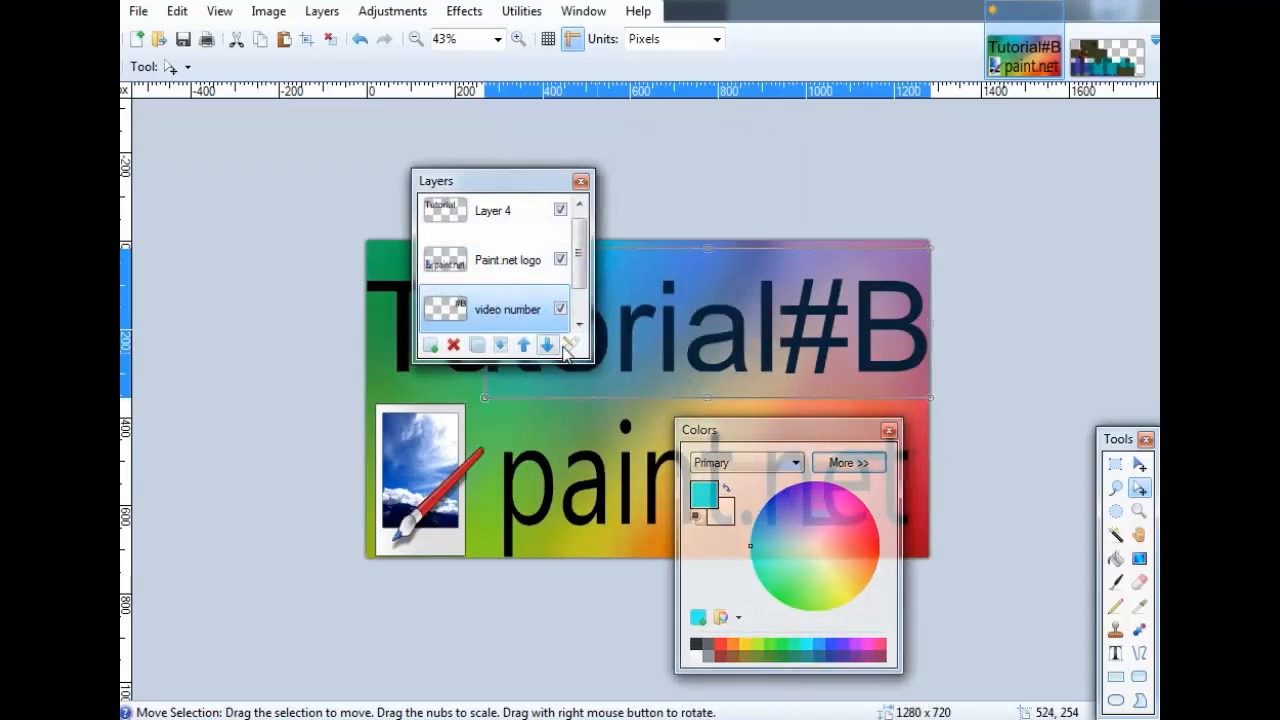
pyautogui.press('Delete')
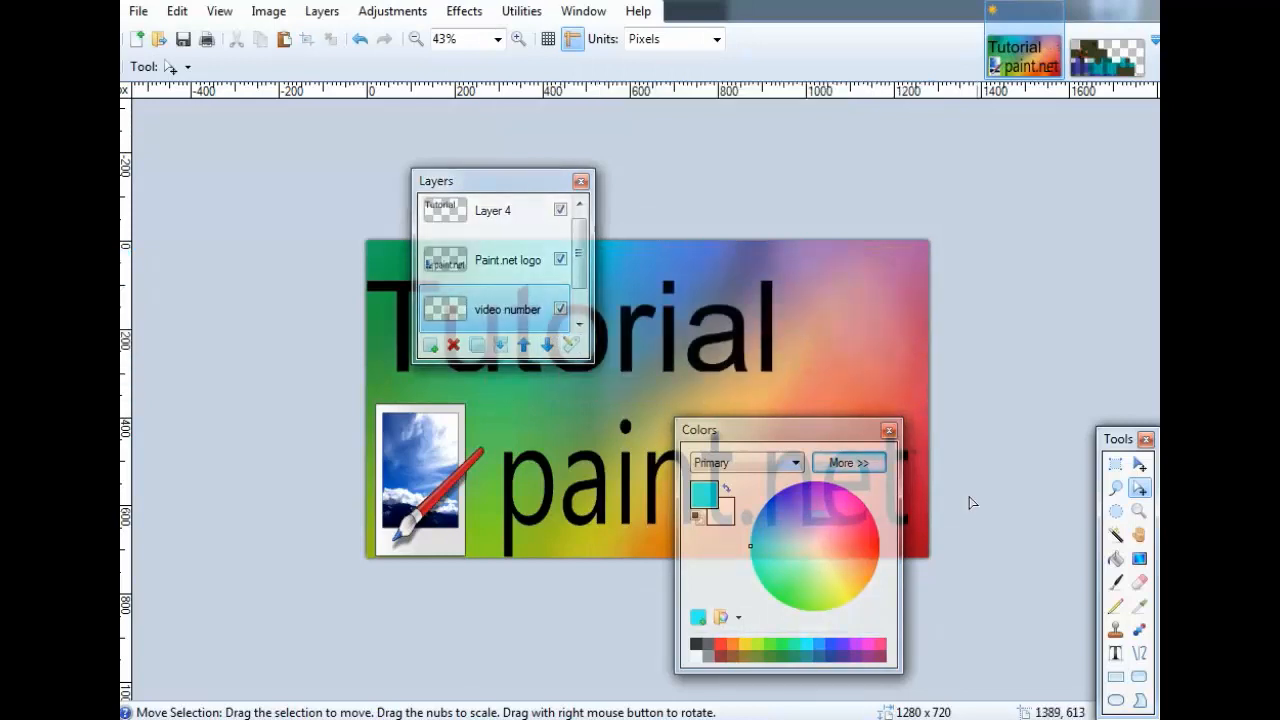
pyautogui.moveTo(858, 430); pyautogui.dragTo(991, 242)
pyautogui.moveTo(477, 176); pyautogui.dragTo(773, 154)
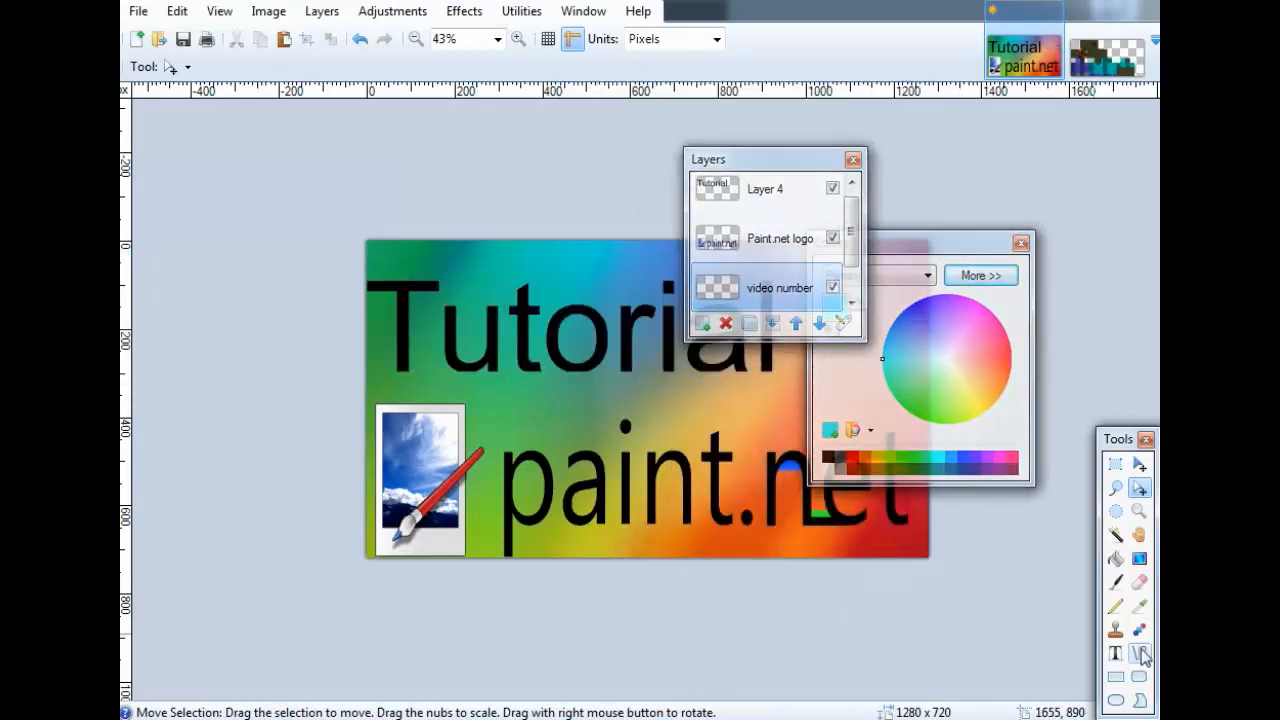
# Enter the cyan sample text bpdfjdsaj in Arial 216 on the video number layer and shift its anchor point to about 69, 207.
pyautogui.click(1115, 653)
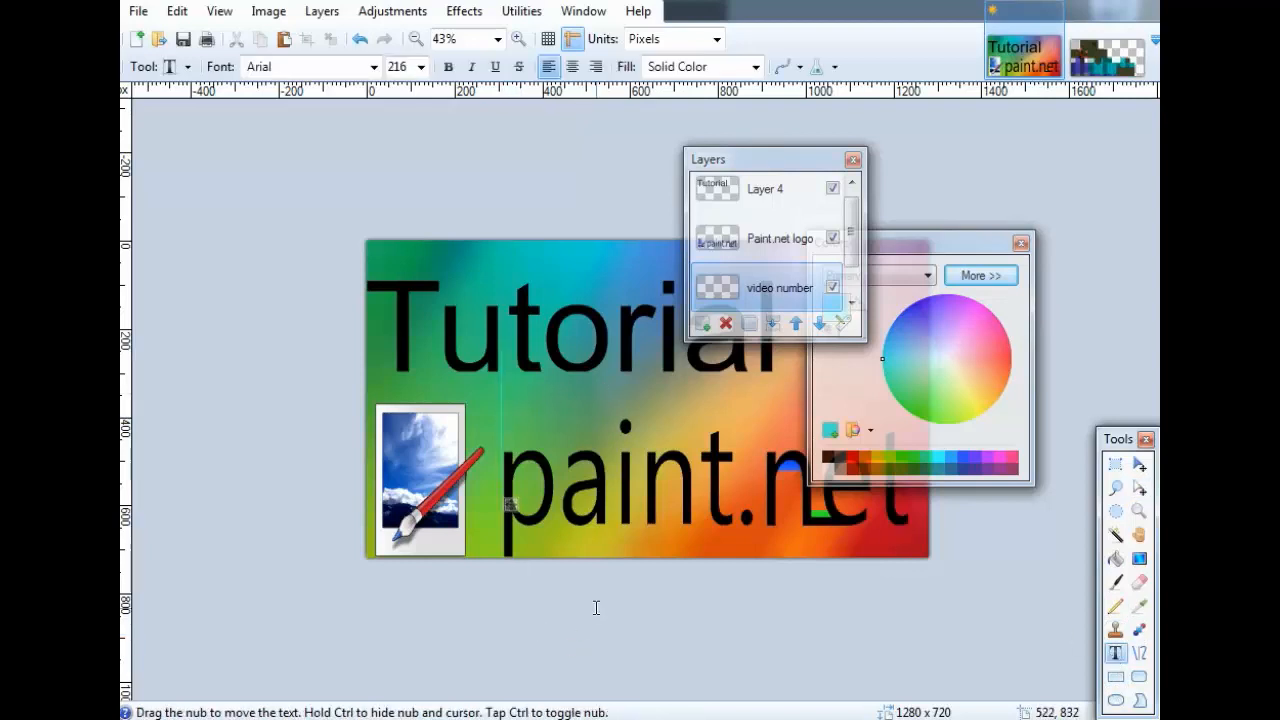
pyautogui.write('bpdfjdsc')
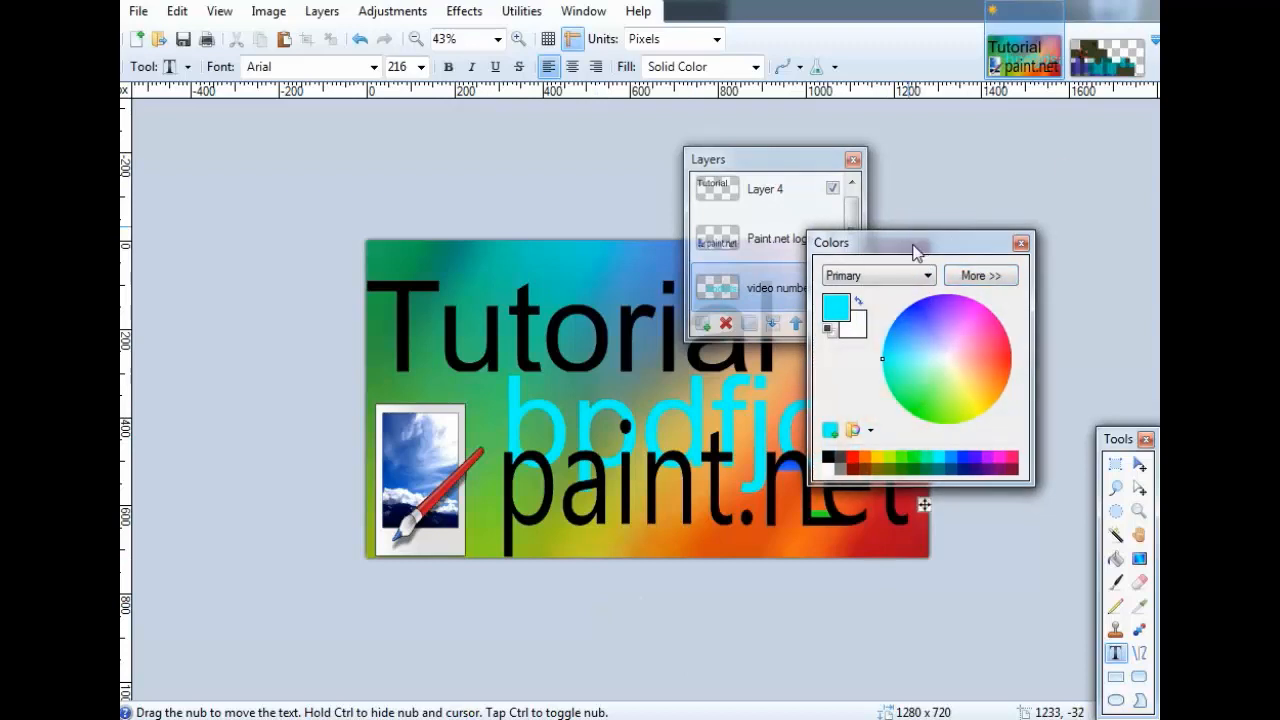
pyautogui.moveTo(914, 250); pyautogui.dragTo(1119, 135)
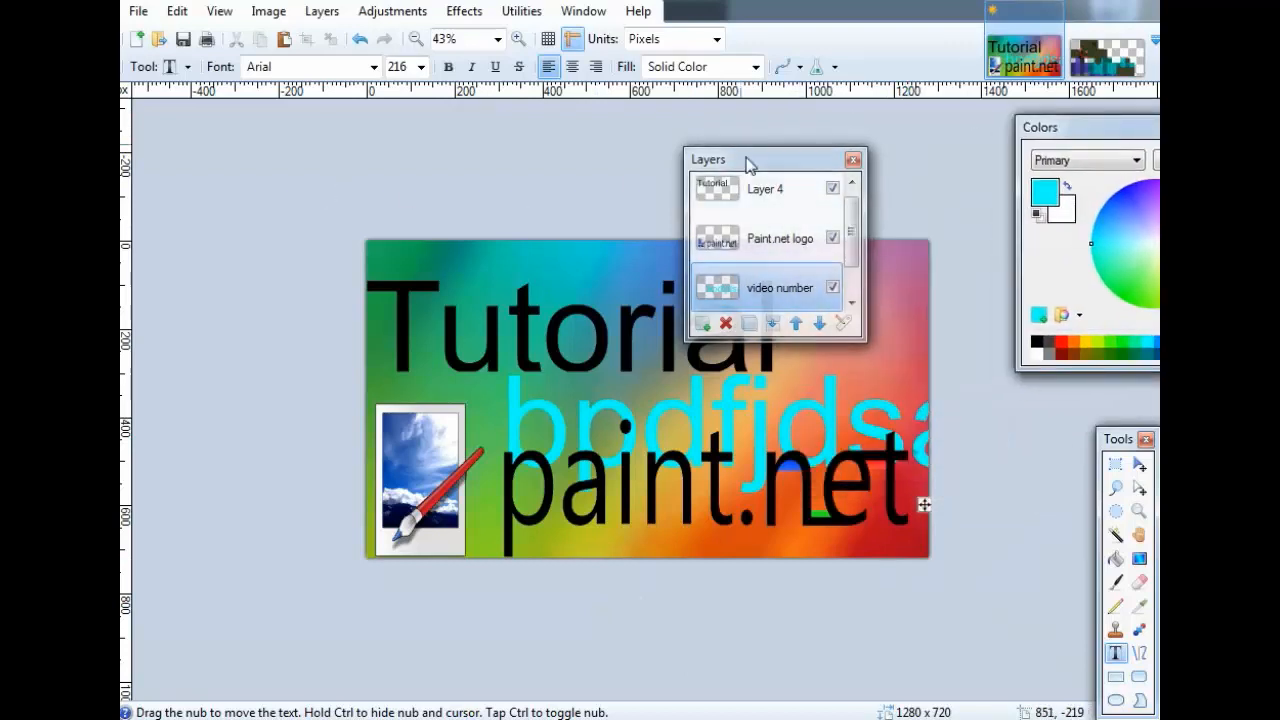
pyautogui.moveTo(743, 160); pyautogui.dragTo(212, 136)
pyautogui.moveTo(920, 503); pyautogui.dragTo(823, 497)
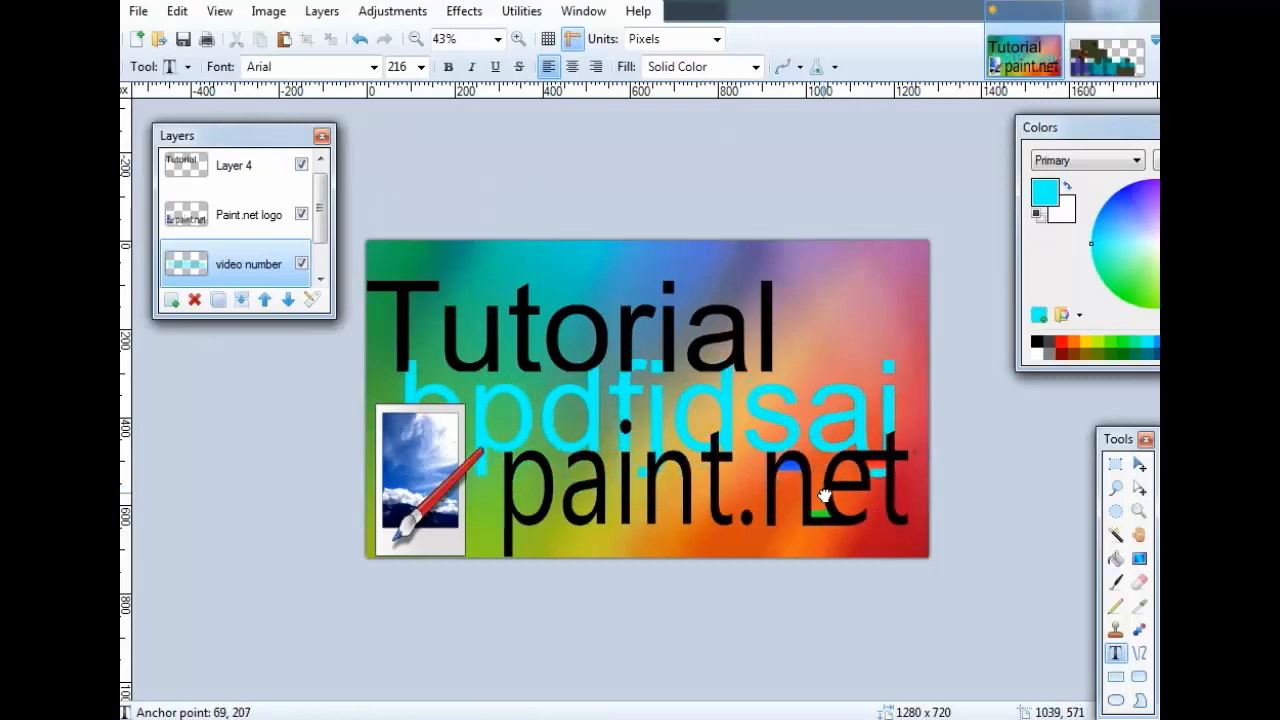
# Change the cyan sample text's font to Cooper Black and shift the text slightly toward the canvas's left edge.
pyautogui.click(373, 66)
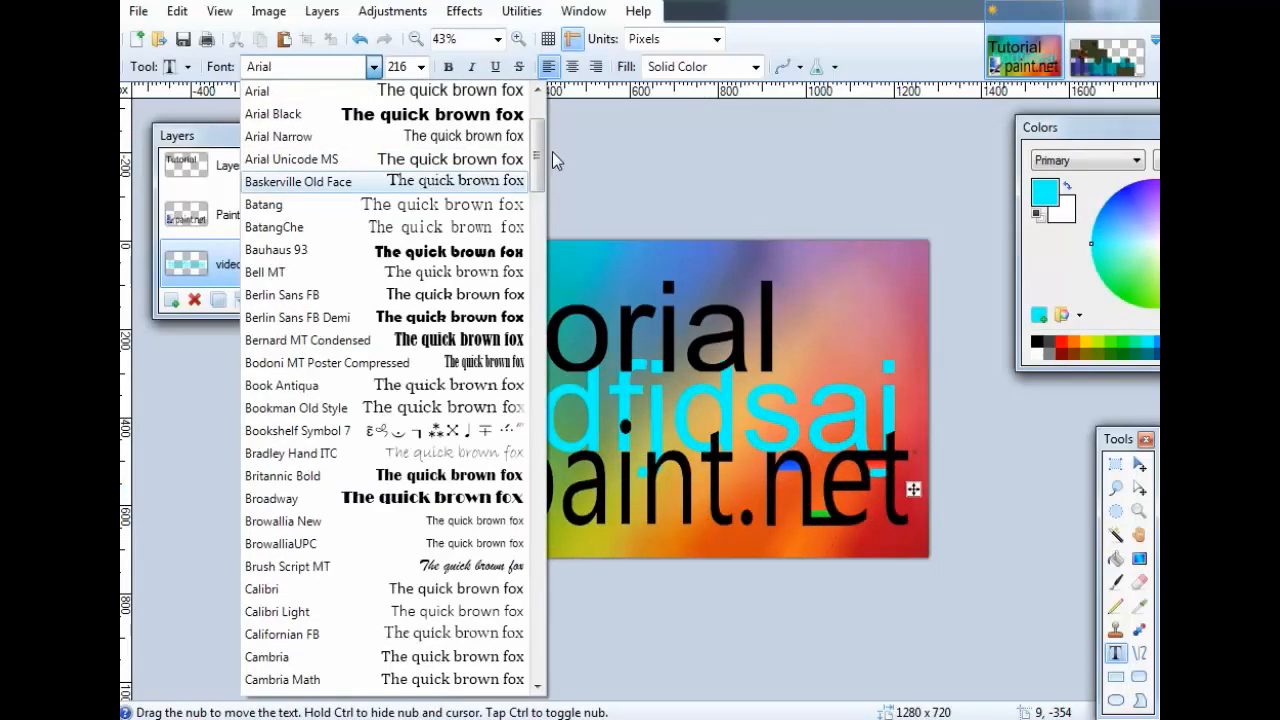
pyautogui.moveTo(537, 156); pyautogui.dragTo(519, 238)
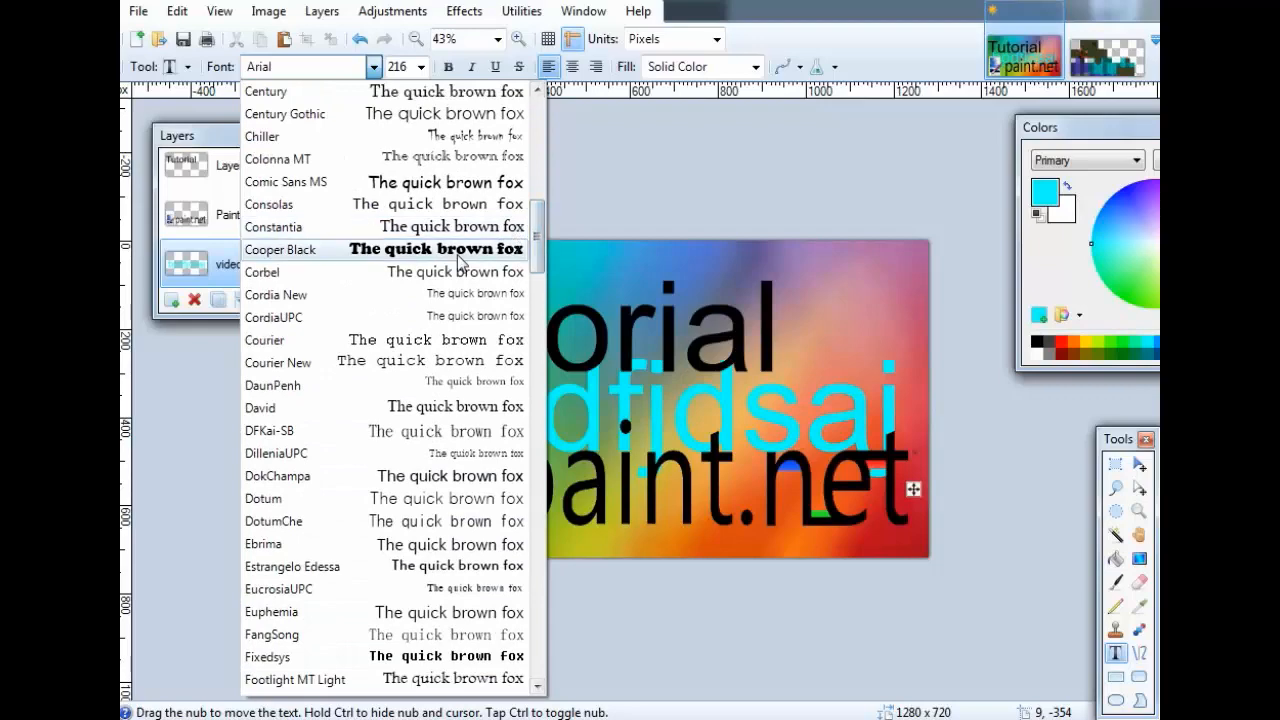
pyautogui.click(519, 249)
pyautogui.moveTo(925, 487); pyautogui.dragTo(890, 484)
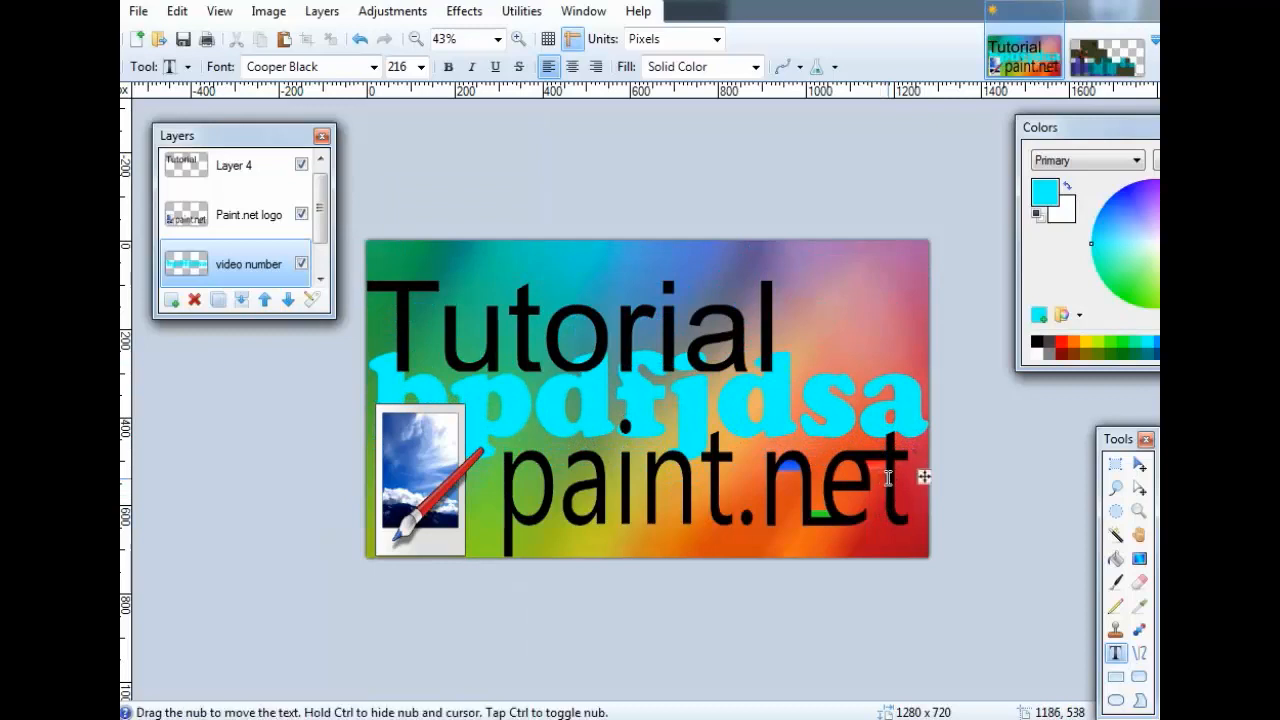
# Erase all of the cyan sample text from the video number layer.
pyautogui.press('BackSpace')
pyautogui.press('BackSpace')
pyautogui.press('BackSpace')
pyautogui.press('BackSpace')
pyautogui.press('BackSpace')
pyautogui.press('BackSpace')
pyautogui.press('BackSpace')
pyautogui.press('BackSpace')
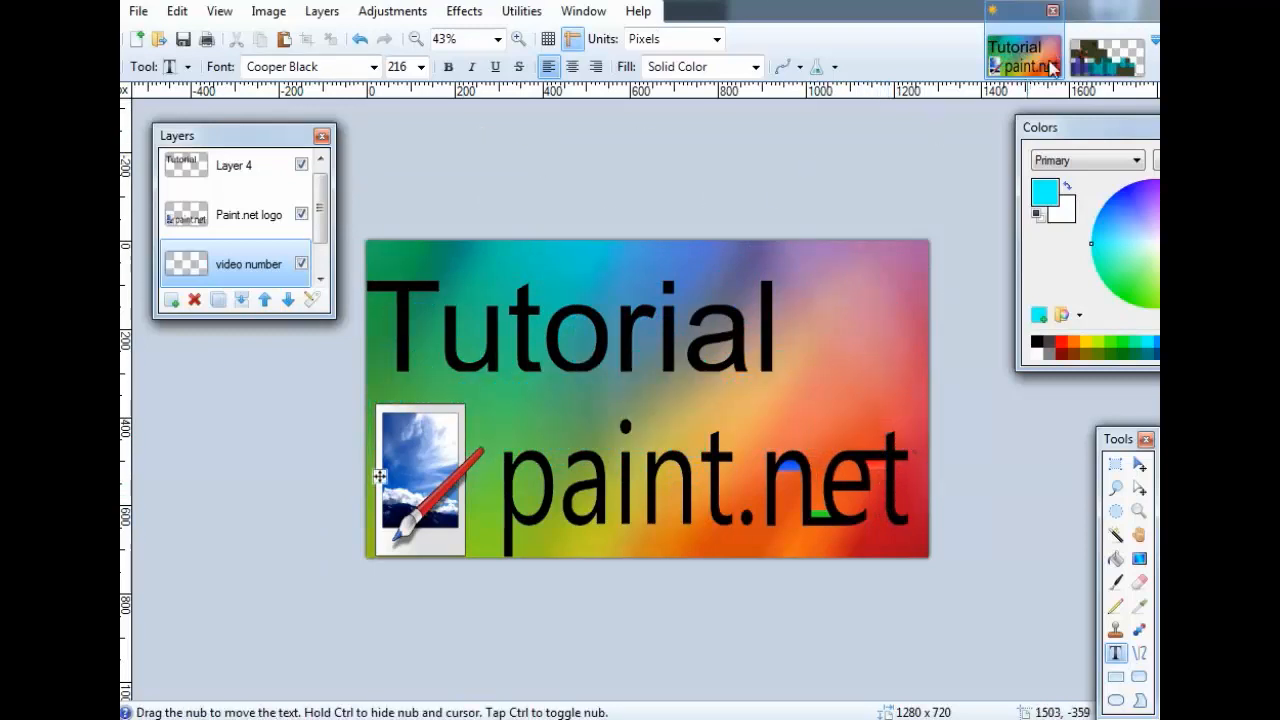
# Close the layered thumbnail image so that the skin texture image is the active one.
pyautogui.click(1053, 12)
pyautogui.click(609, 392)
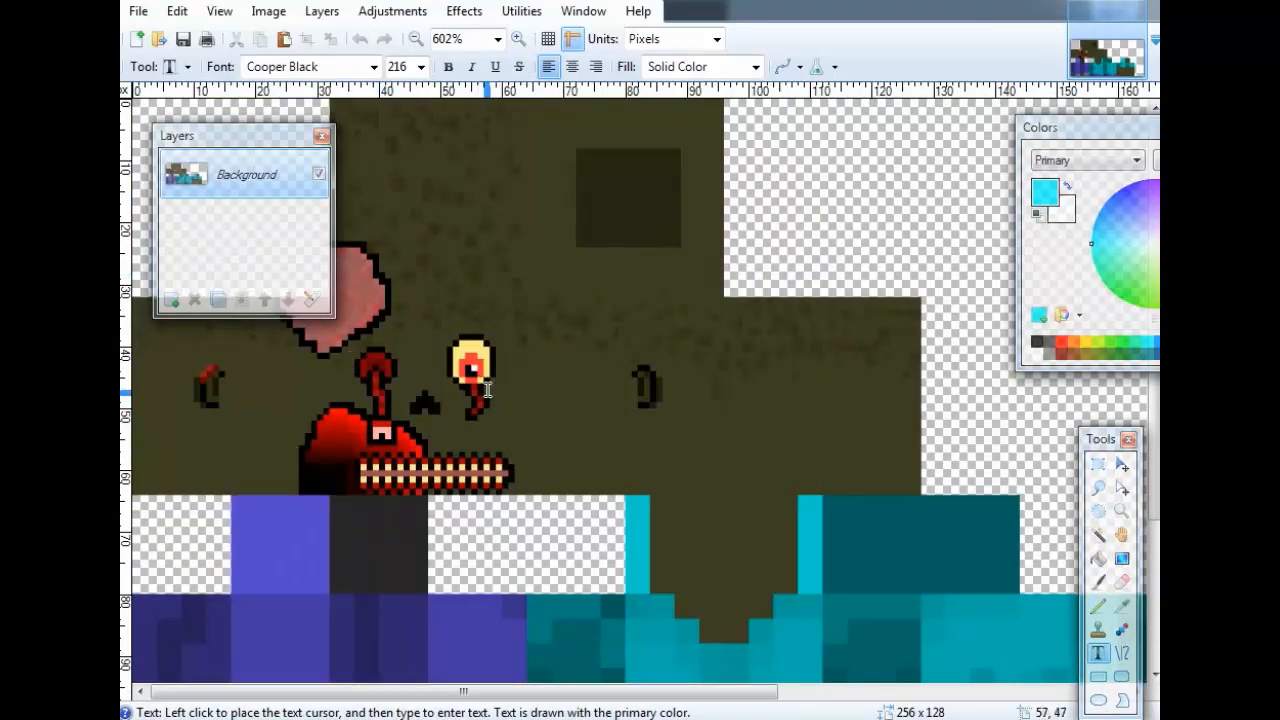
pyautogui.click(760, 300)
pyautogui.scroll(-4, 821, 429)
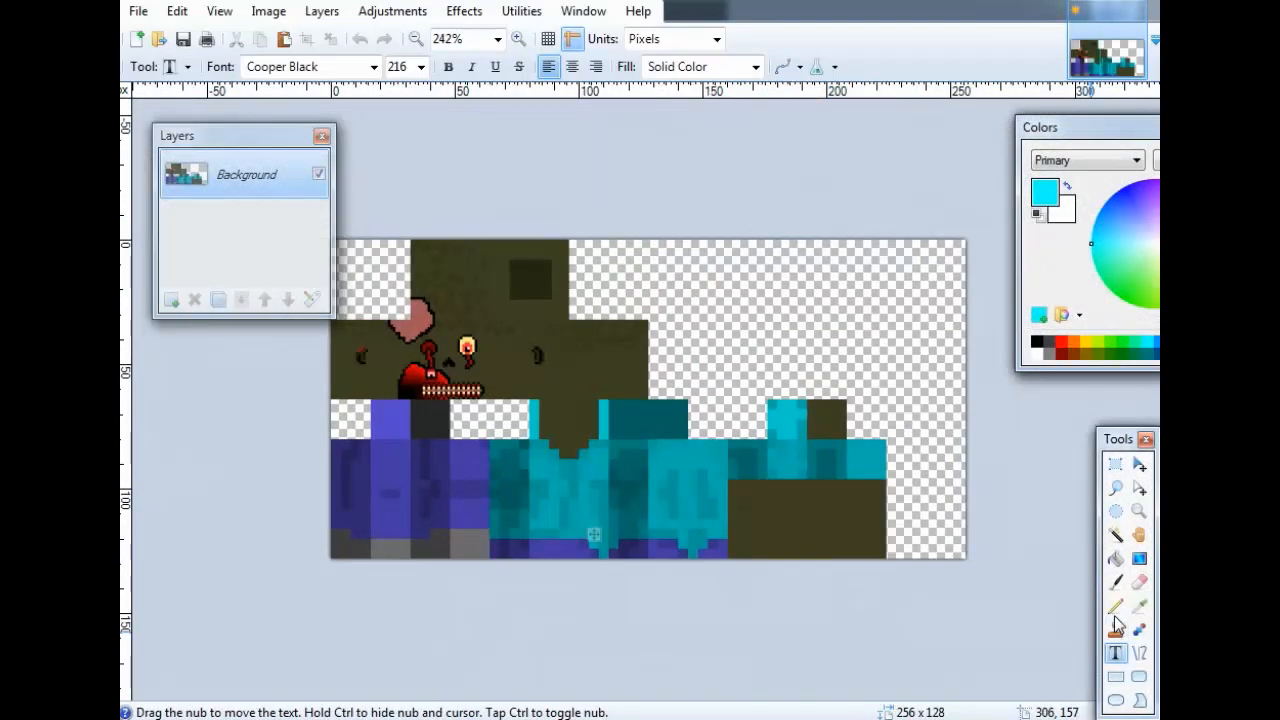
# Activate the Pencil tool and move the Layers and Colors windows clear of the skin texture.
pyautogui.click(1116, 606)
pyautogui.scroll(-2, 648, 400)
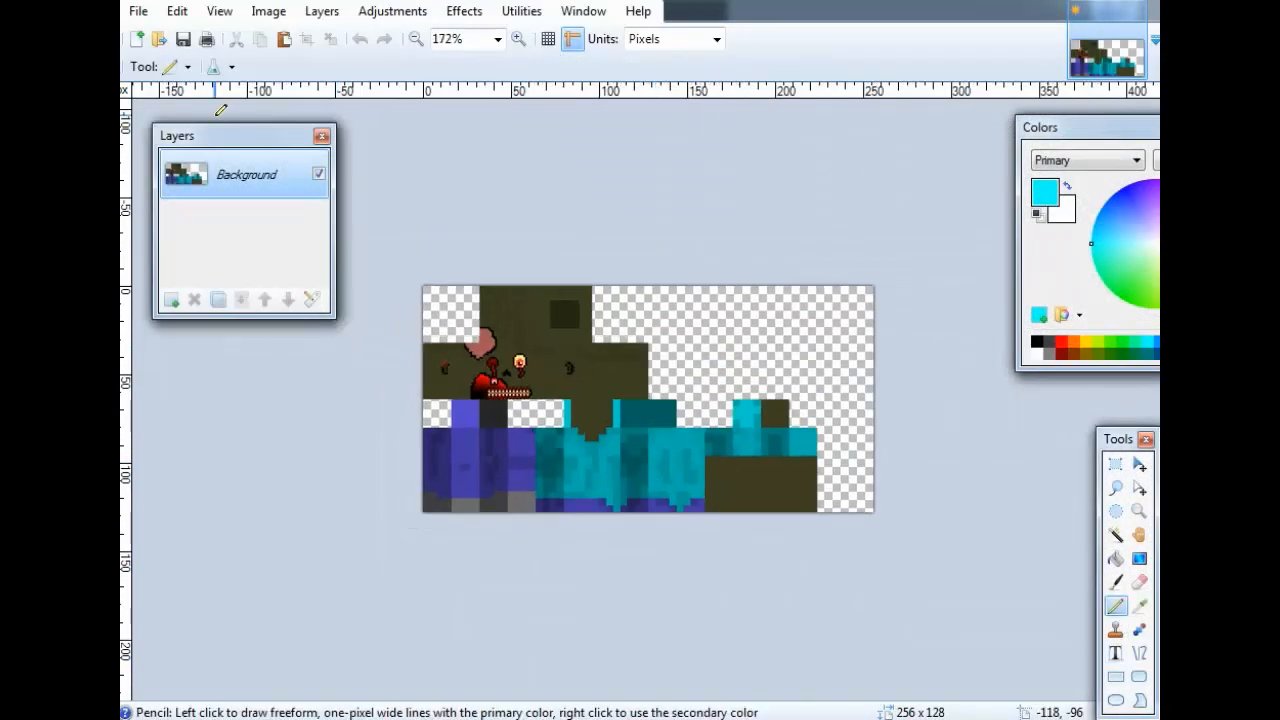
pyautogui.moveTo(220, 143); pyautogui.dragTo(203, 123)
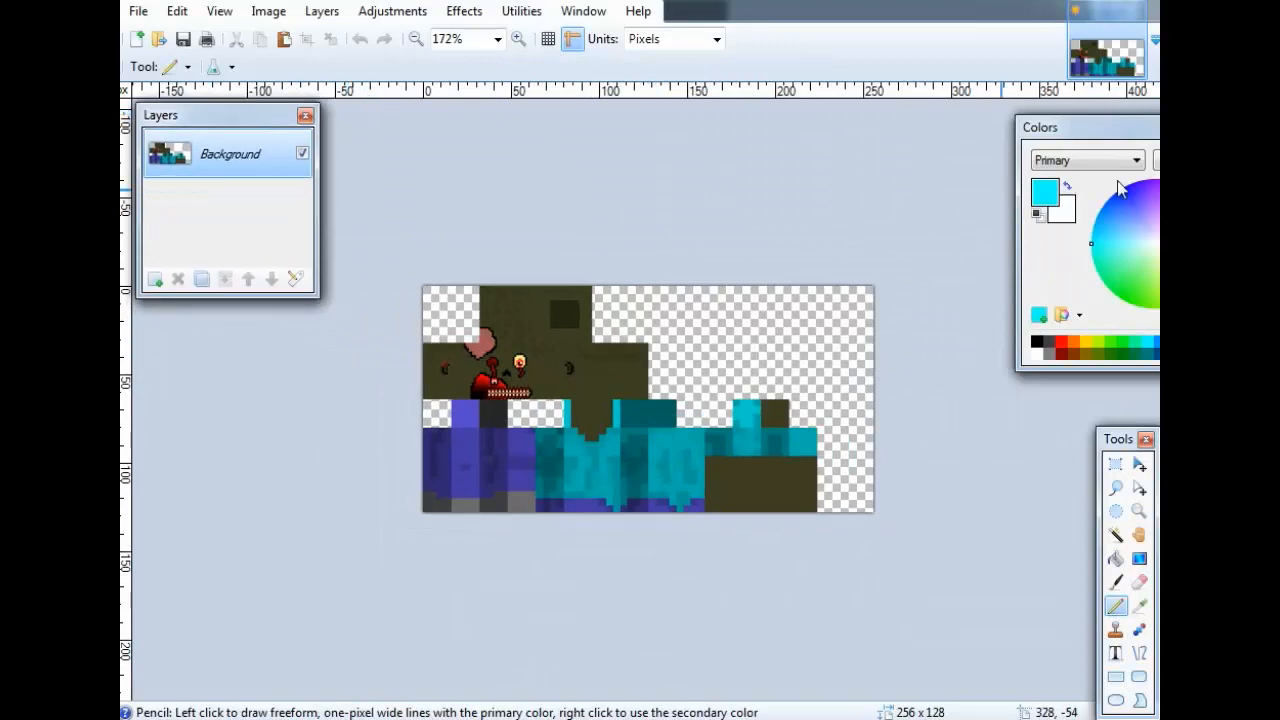
pyautogui.moveTo(1112, 130); pyautogui.dragTo(1032, 121)
# Select the 32 x 32 px face area of the skin, with its top left corner at 32, 32, using Rectangle Select.
pyautogui.scroll(5, 506, 388)
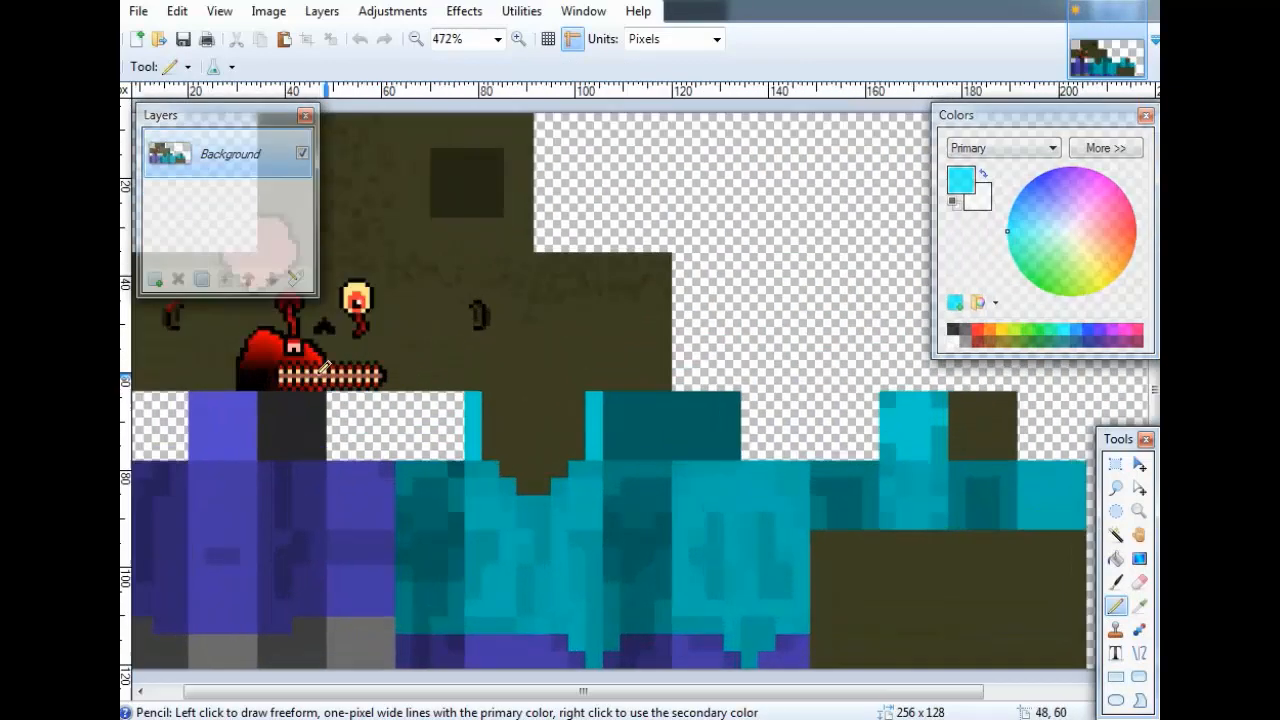
pyautogui.scroll(9, 323, 368)
pyautogui.scroll(-10, 437, 371)
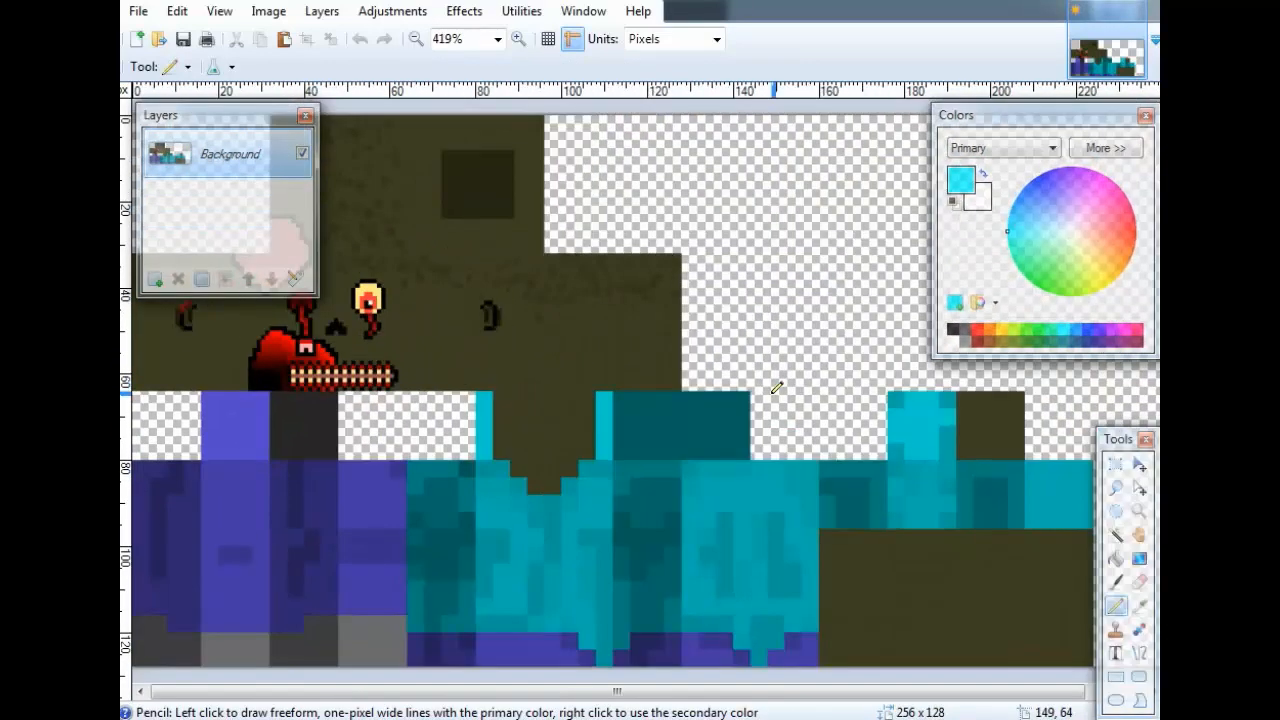
pyautogui.scroll(8, 423, 372)
pyautogui.scroll(-6, 423, 374)
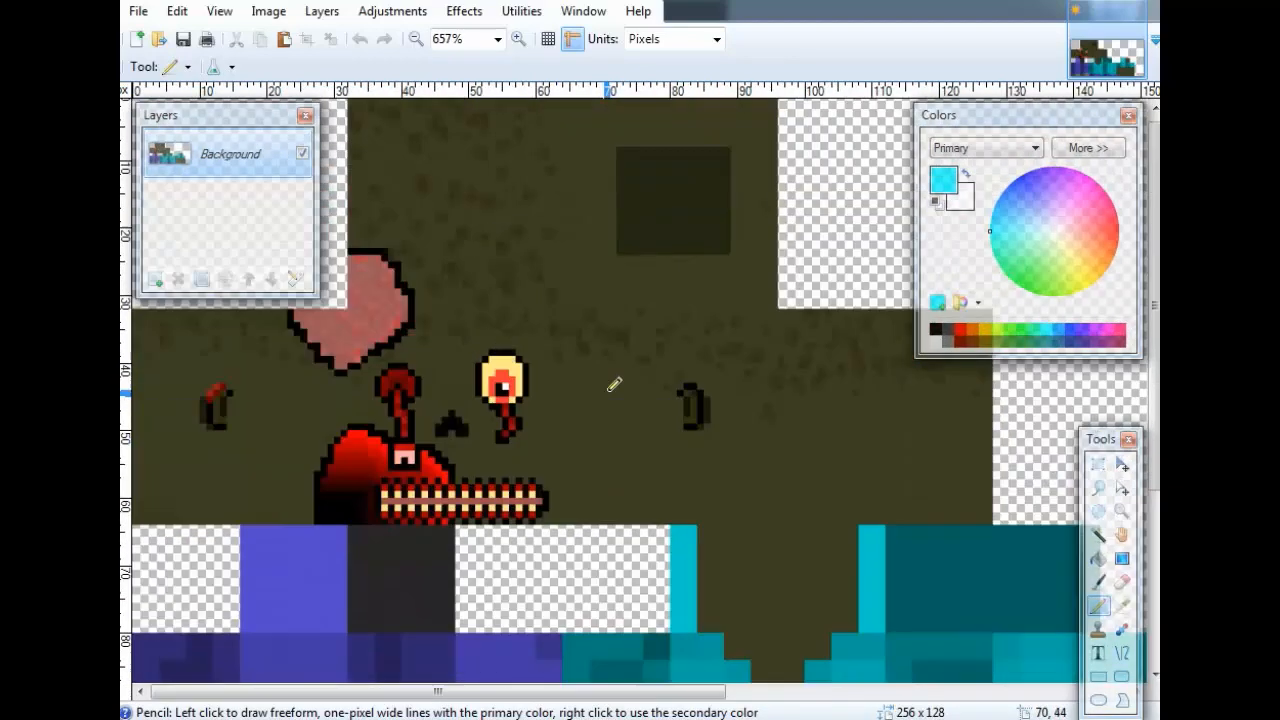
pyautogui.press('s')
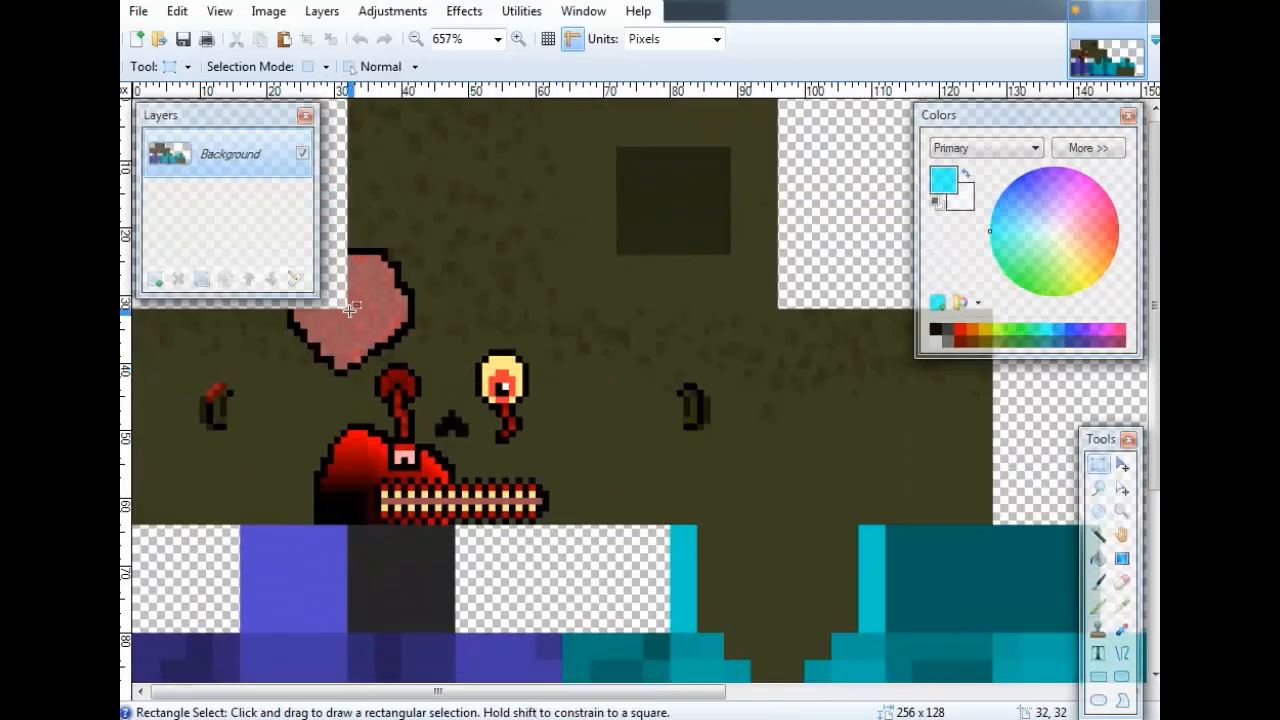
pyautogui.moveTo(349, 310); pyautogui.dragTo(568, 523)
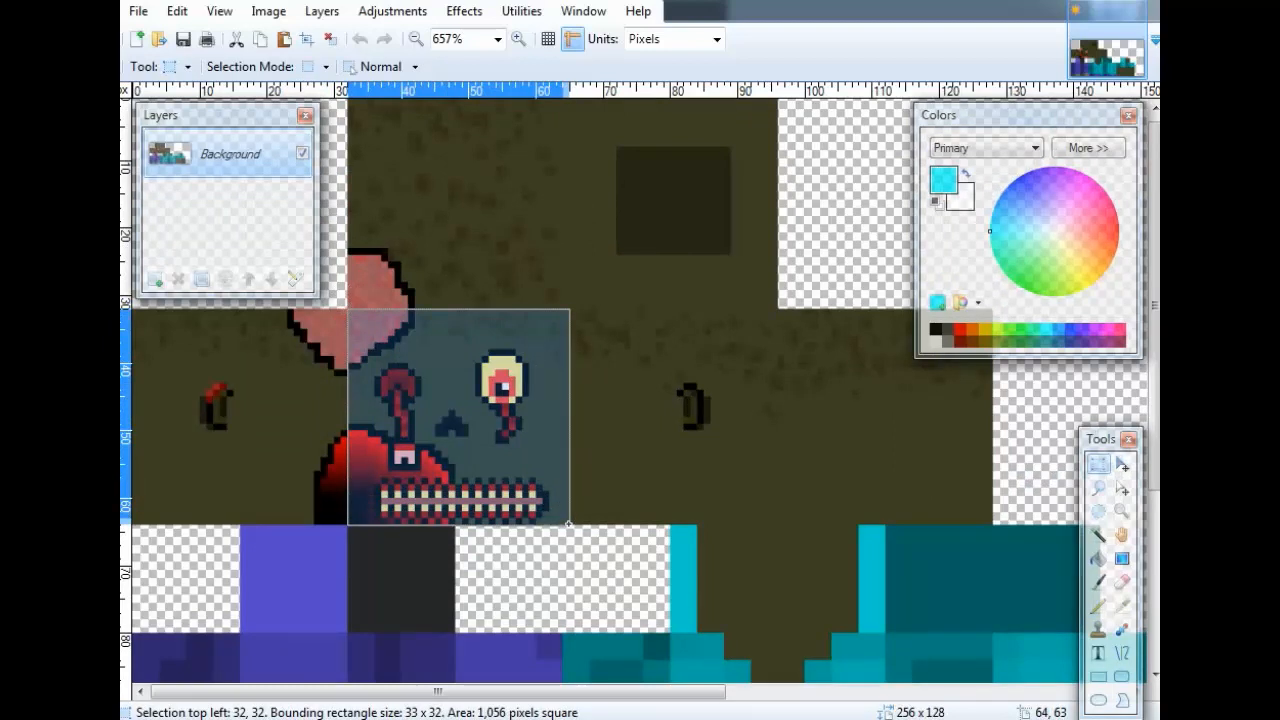
pyautogui.moveTo(565, 522); pyautogui.dragTo(562, 522)
# Paint three single cyan pixels with the Pencil along the top row of the selected face area, and undo them.
pyautogui.scroll(-5, 576, 366)
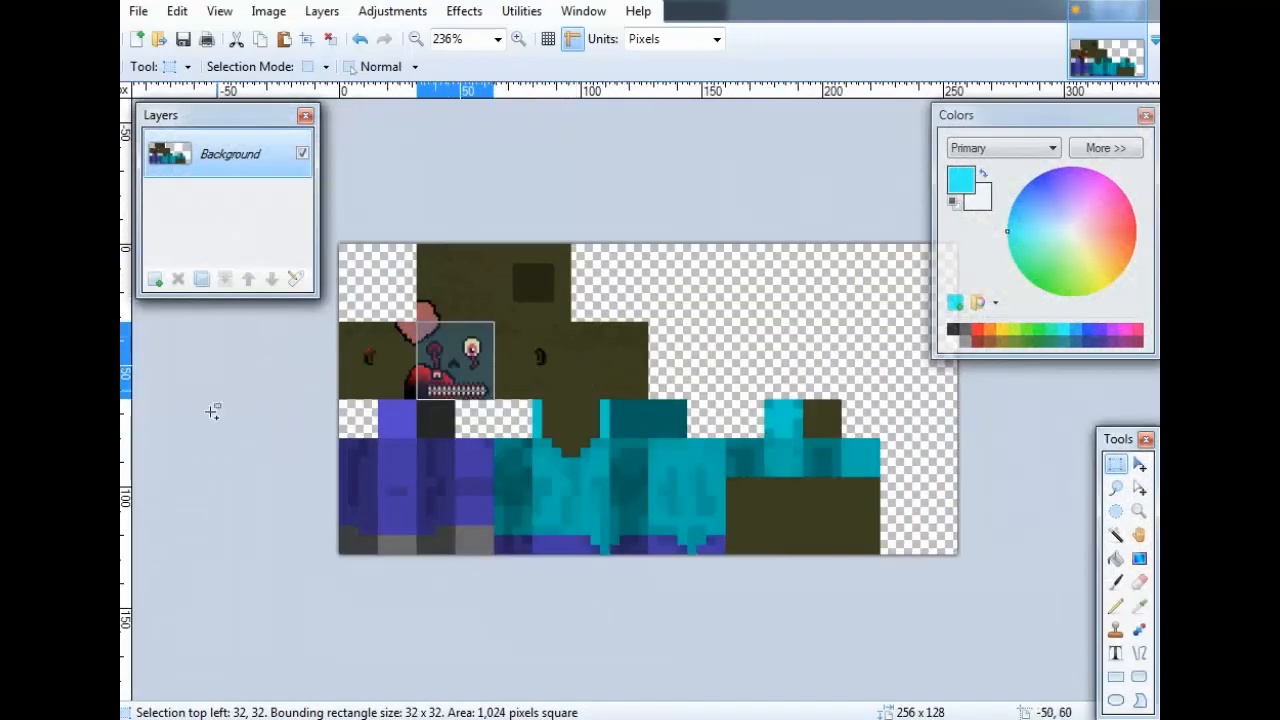
pyautogui.scroll(10, 421, 352)
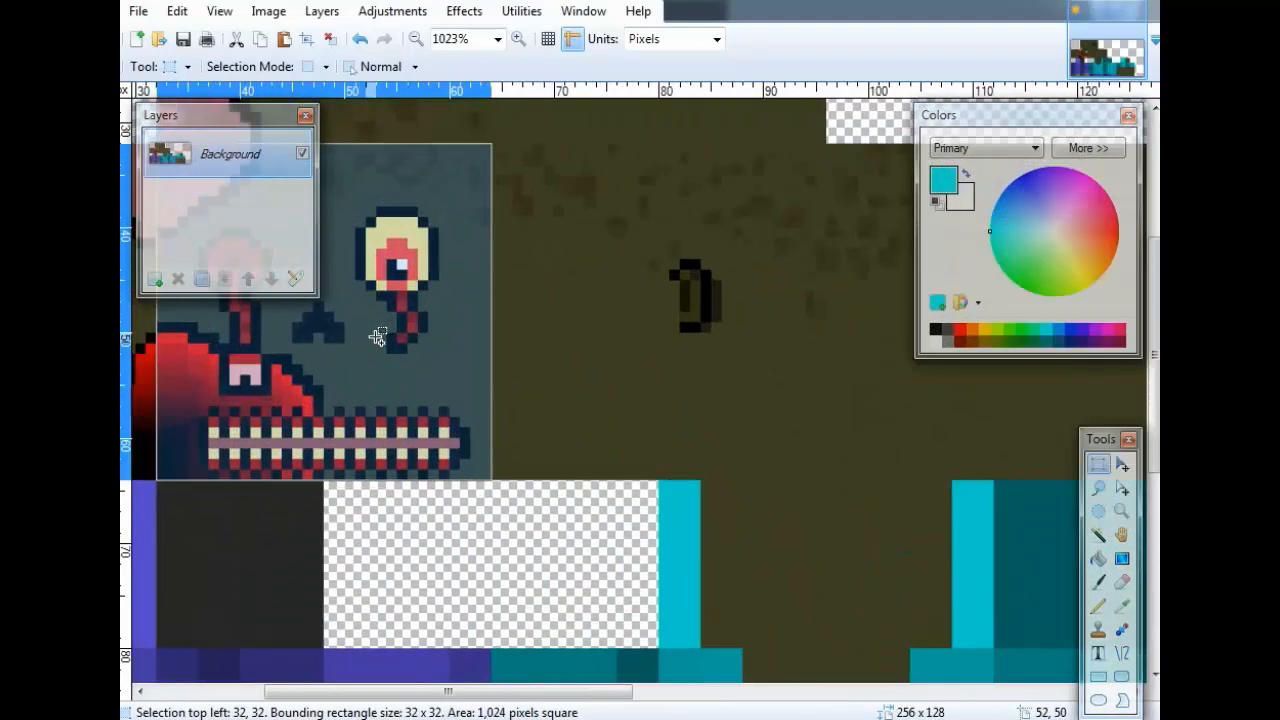
pyautogui.scroll(-3, 586, 400)
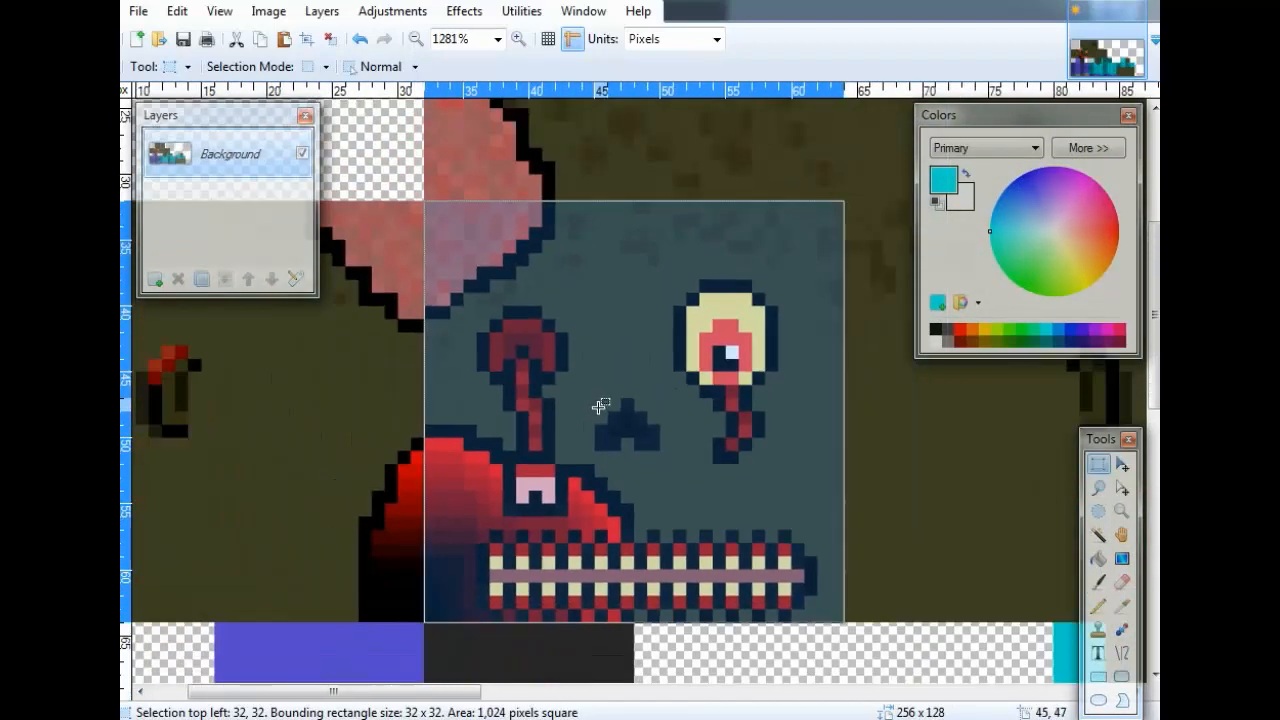
pyautogui.press('p')
pyautogui.scroll(3, 420, 170)
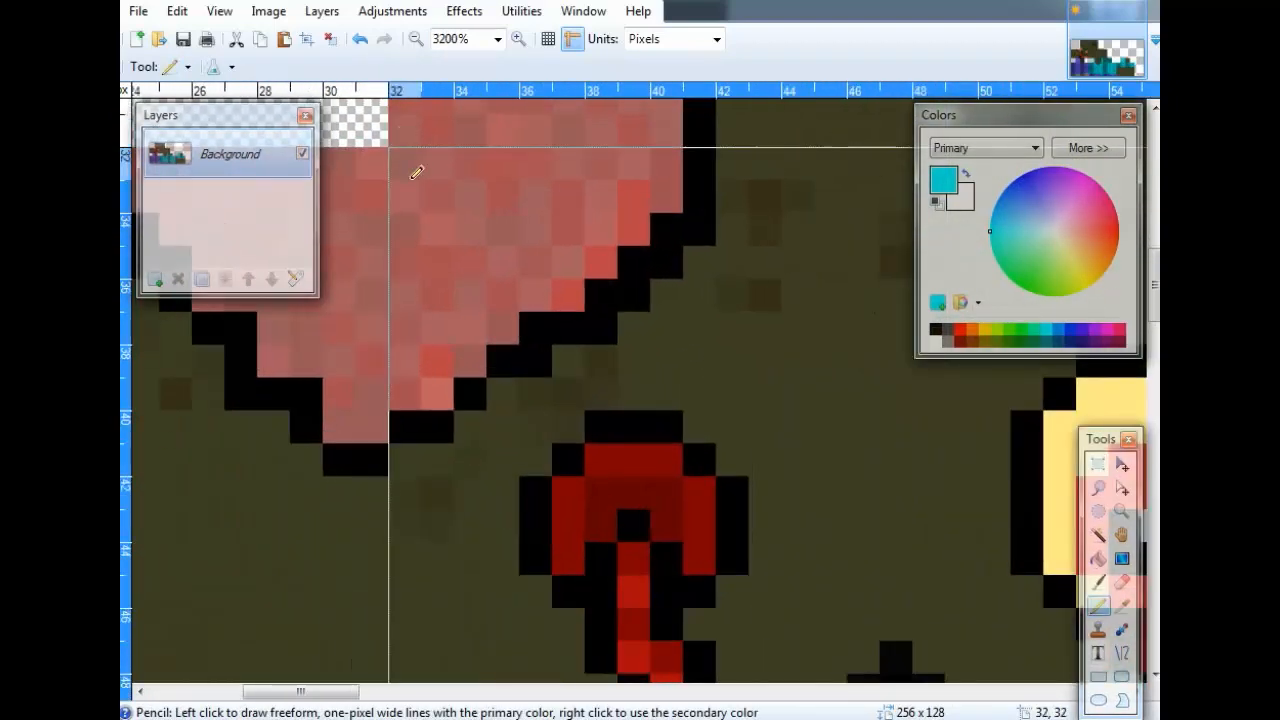
pyautogui.click(404, 162)
pyautogui.click(438, 156)
pyautogui.click(502, 158)
pyautogui.hotkey('ctrl', 'z')
pyautogui.hotkey('ctrl', 'z')
pyautogui.hotkey('ctrl', 'z')
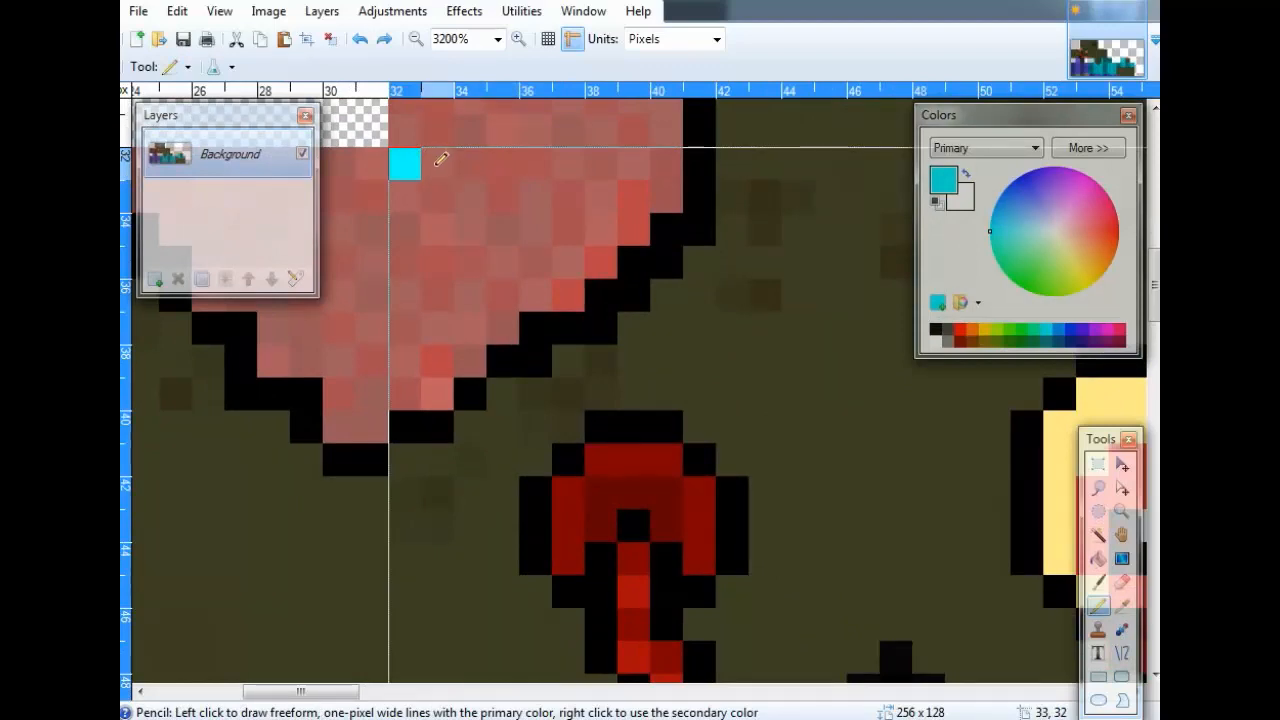
# Examine the pixel shading of the skin's eyes, wound and teeth up close.
pyautogui.scroll(-4, 572, 311)
pyautogui.scroll(3, 708, 445)
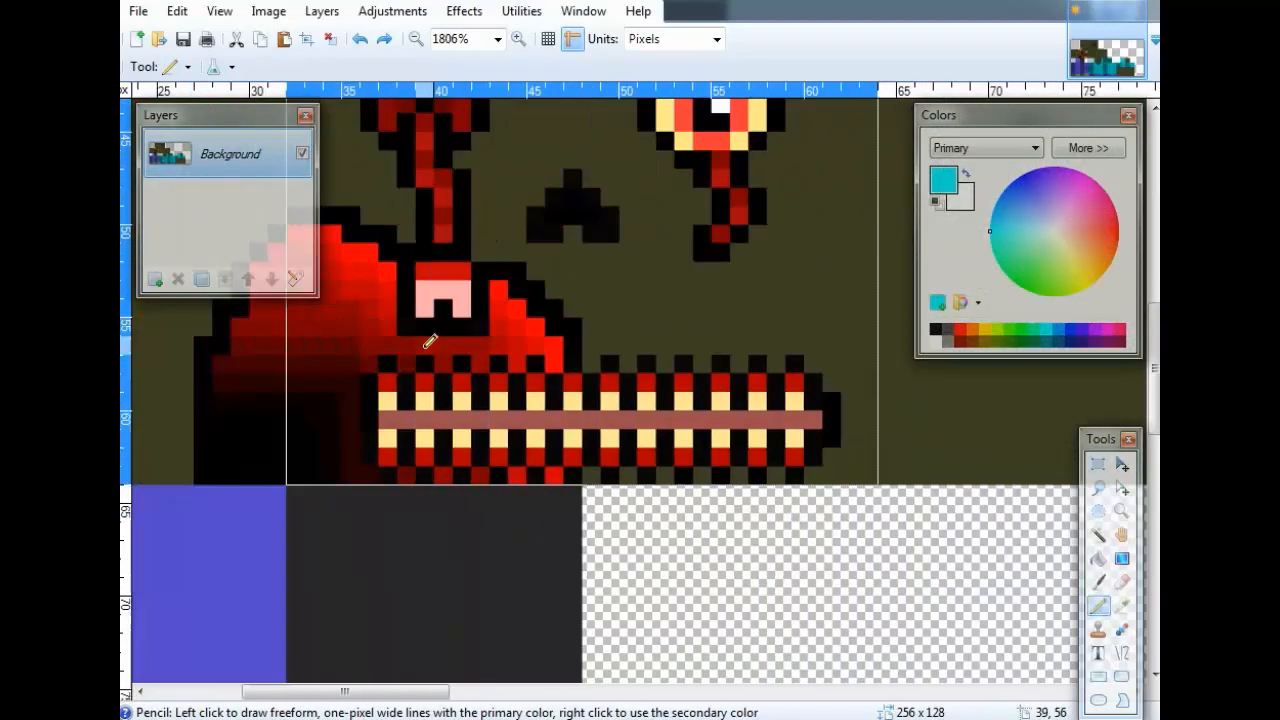
pyautogui.scroll(1, 700, 414)
pyautogui.scroll(-5, 697, 415)
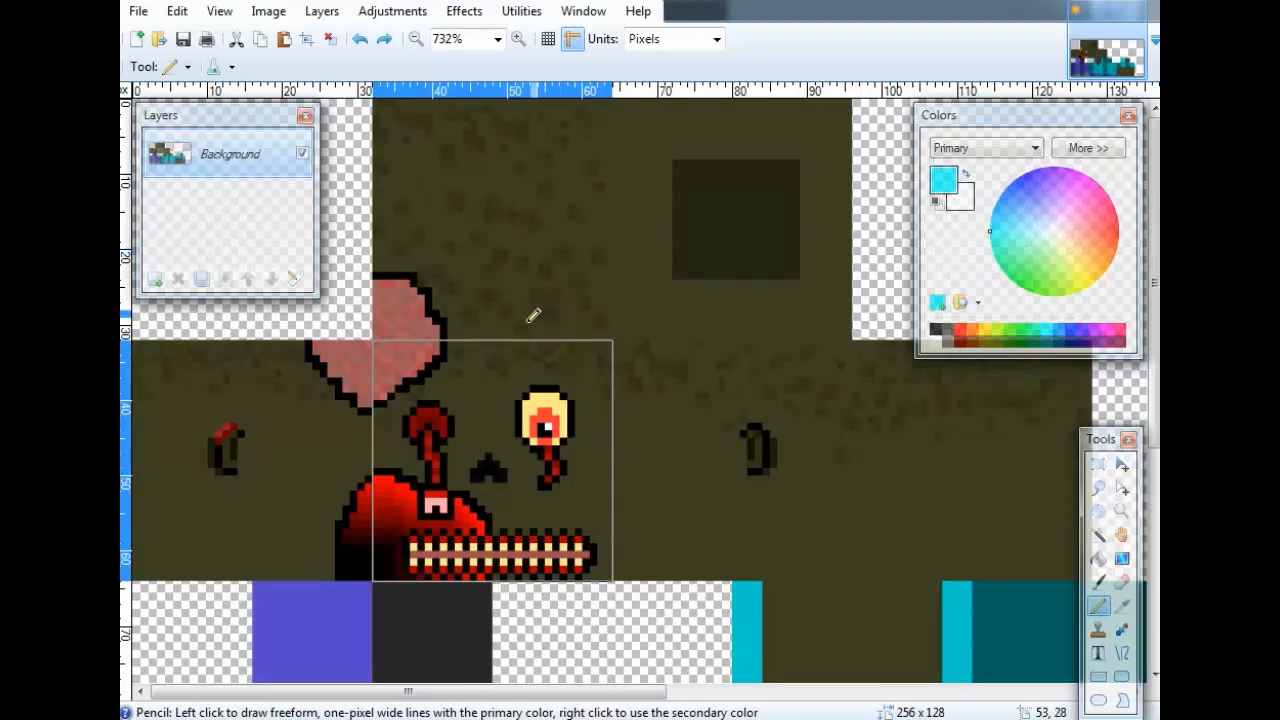
pyautogui.scroll(3, 396, 500)
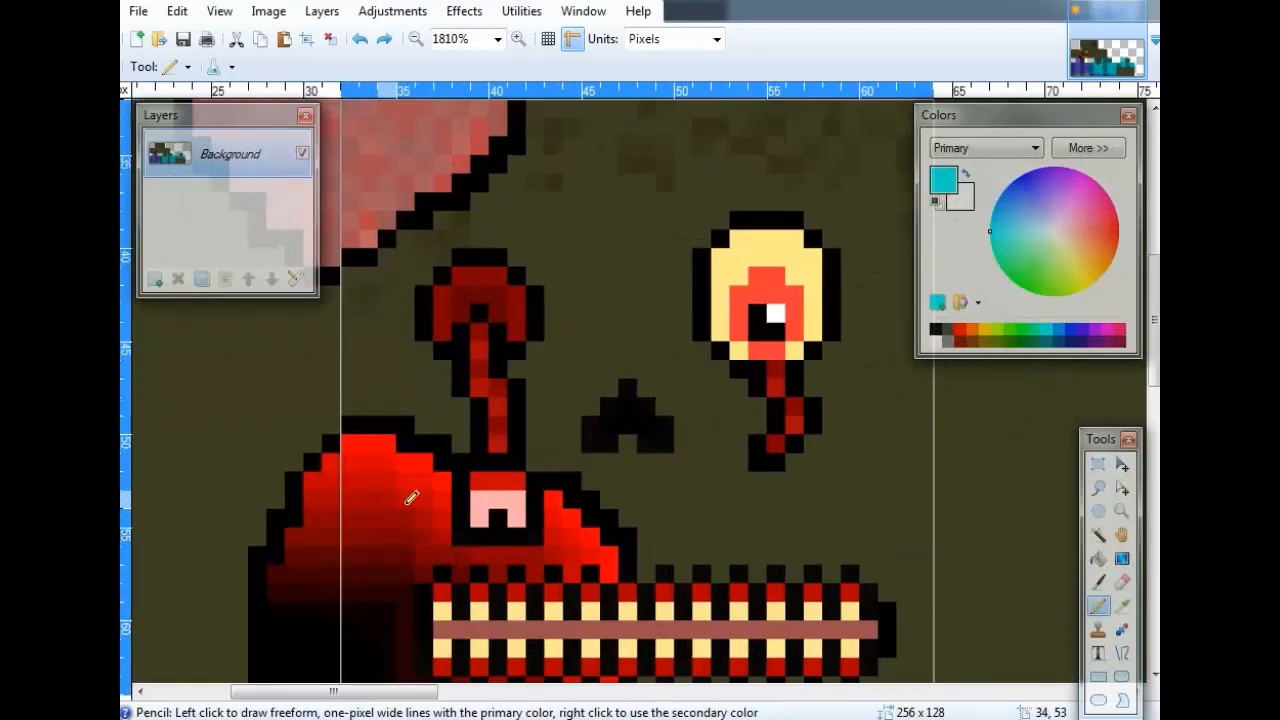
# Inspect the outlines of both eyes, the wound, the teeth and the exposed brain on the skin's face.
pyautogui.scroll(1, 512, 494)
pyautogui.scroll(-2, 507, 497)
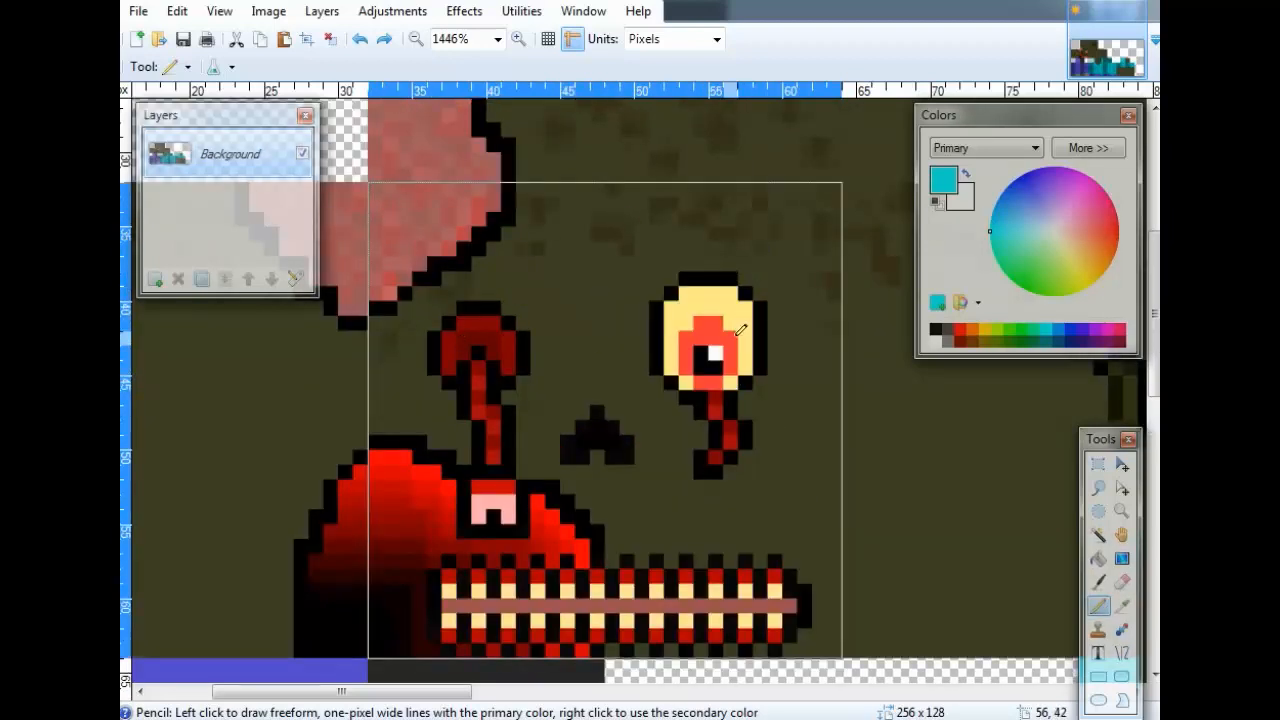
pyautogui.scroll(5, 740, 329)
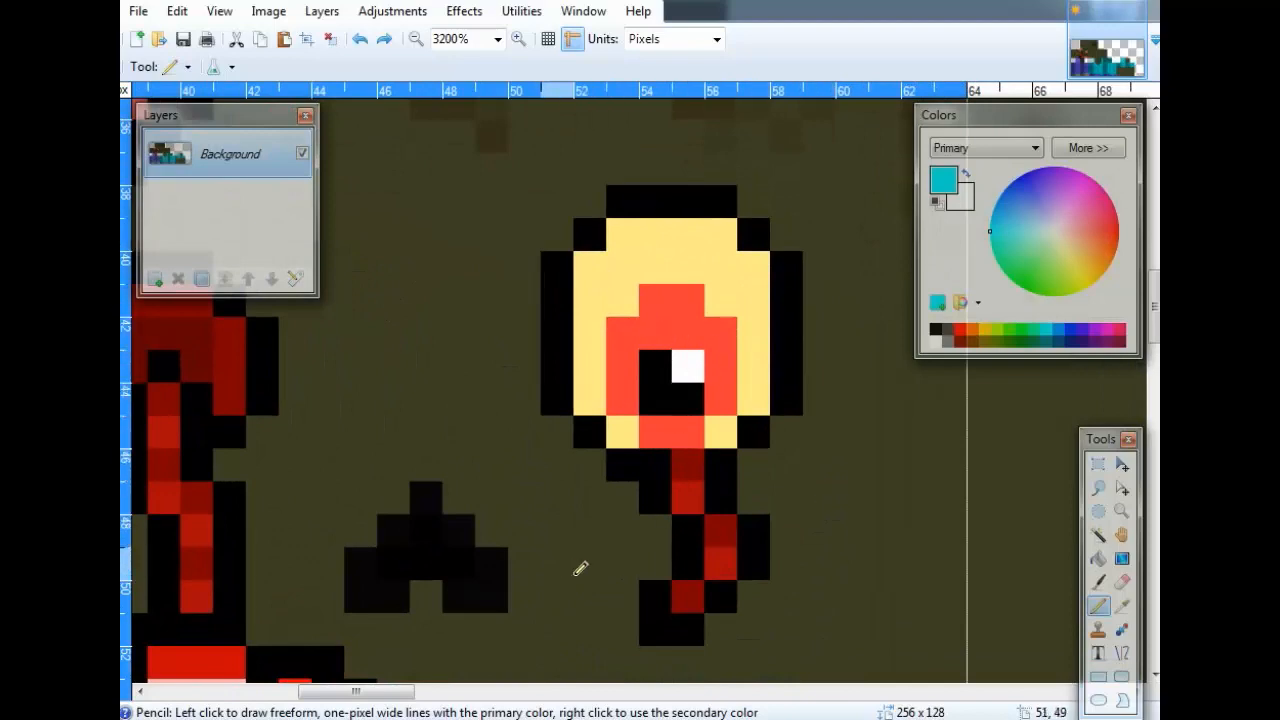
pyautogui.scroll(2, 586, 560)
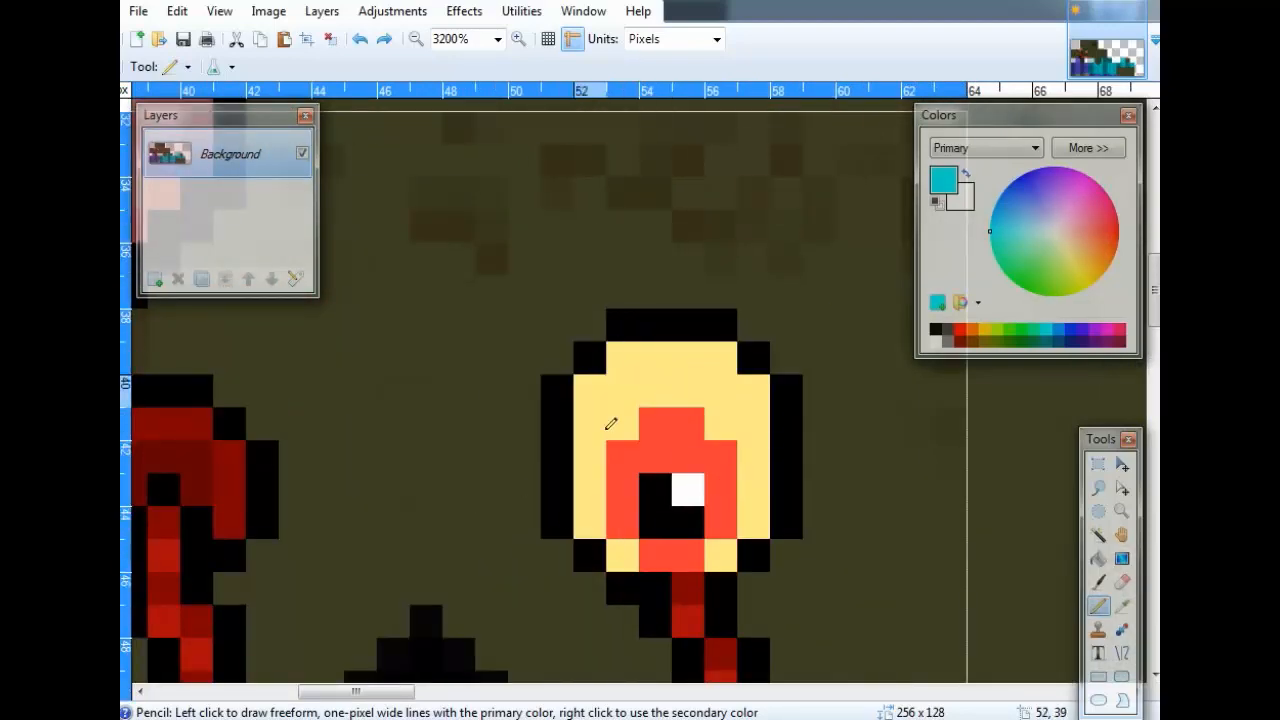
pyautogui.scroll(-5, 611, 424)
pyautogui.scroll(5, 341, 180)
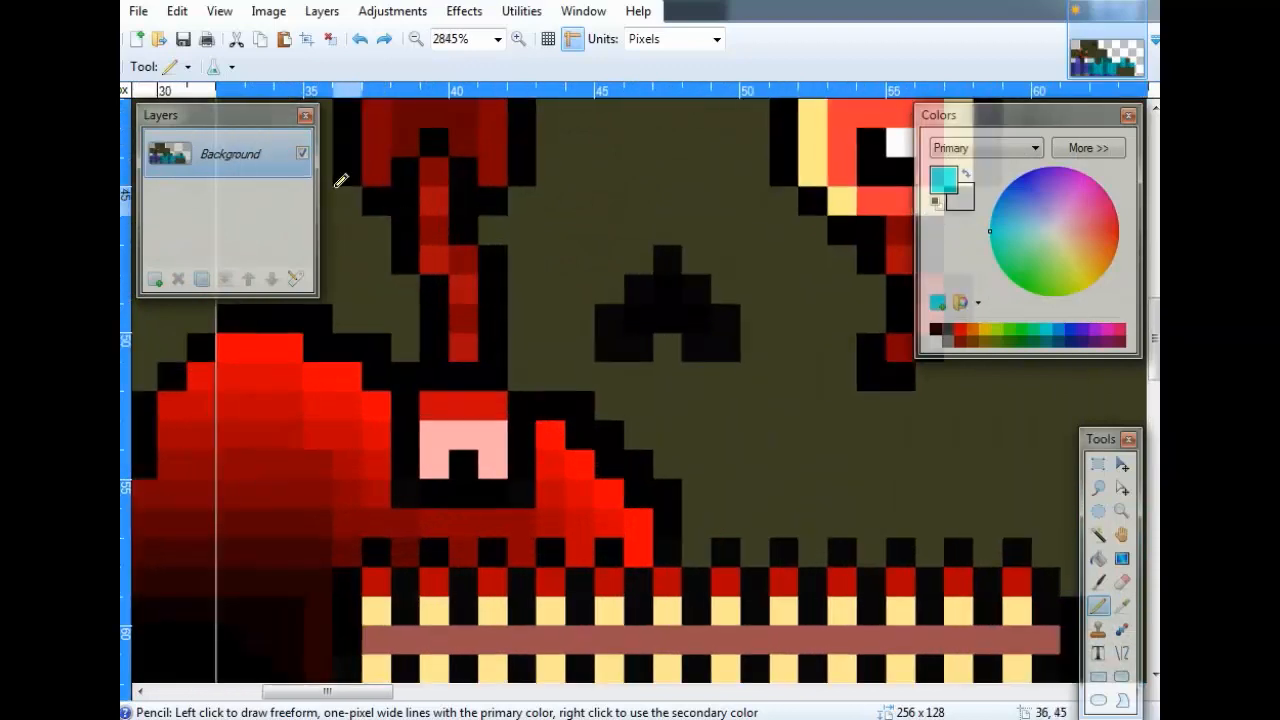
pyautogui.scroll(4, 463, 286)
pyautogui.scroll(-6, 414, 403)
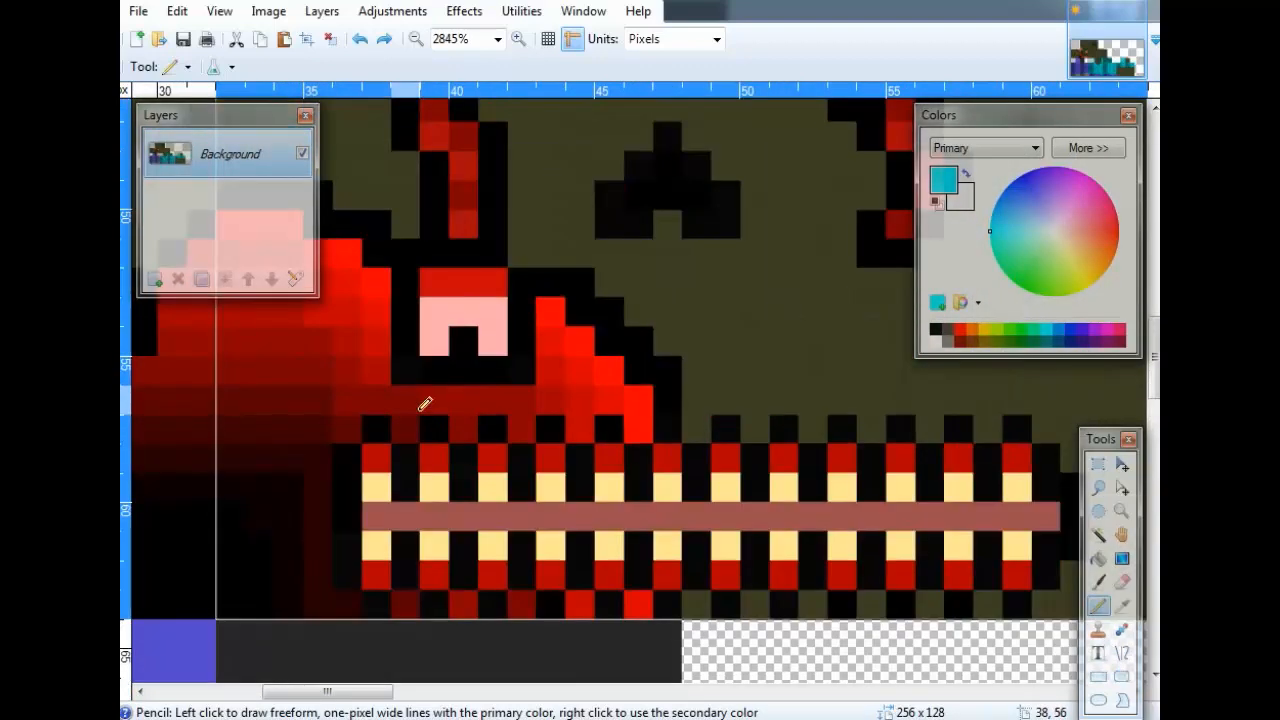
pyautogui.scroll(-3, 424, 403)
pyautogui.scroll(2, 440, 380)
pyautogui.scroll(3, 551, 306)
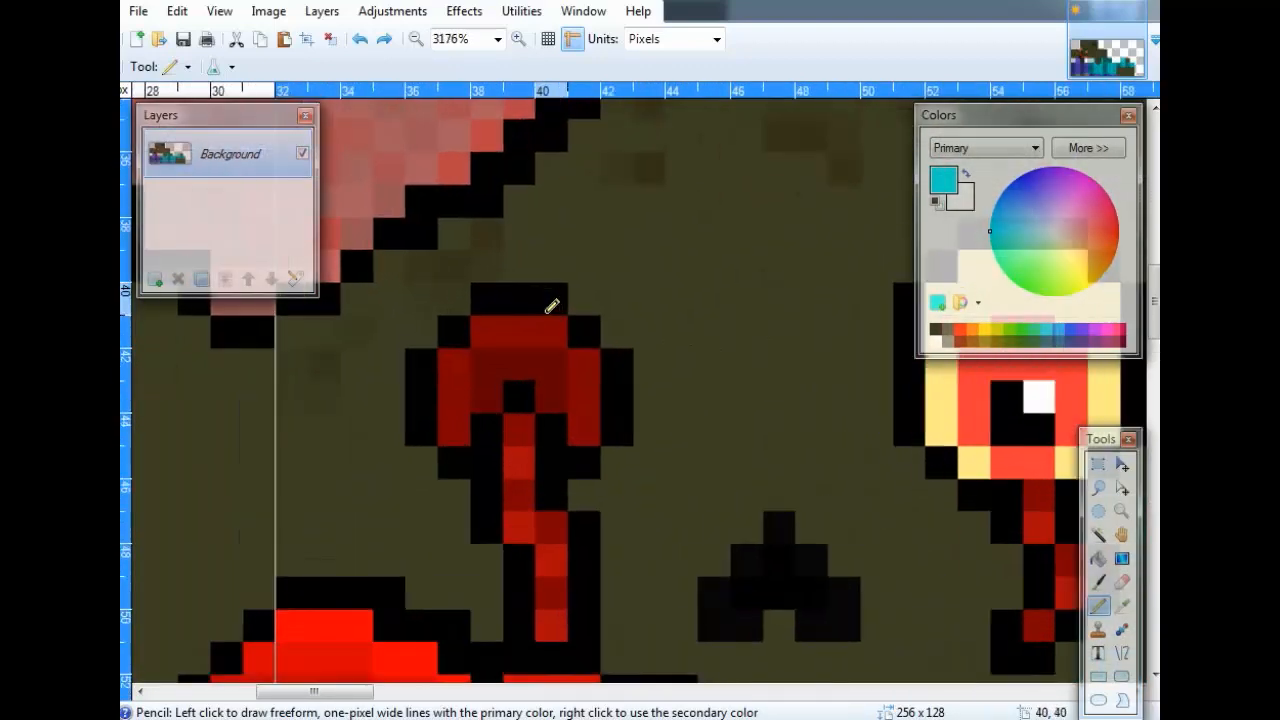
pyautogui.scroll(1, 548, 282)
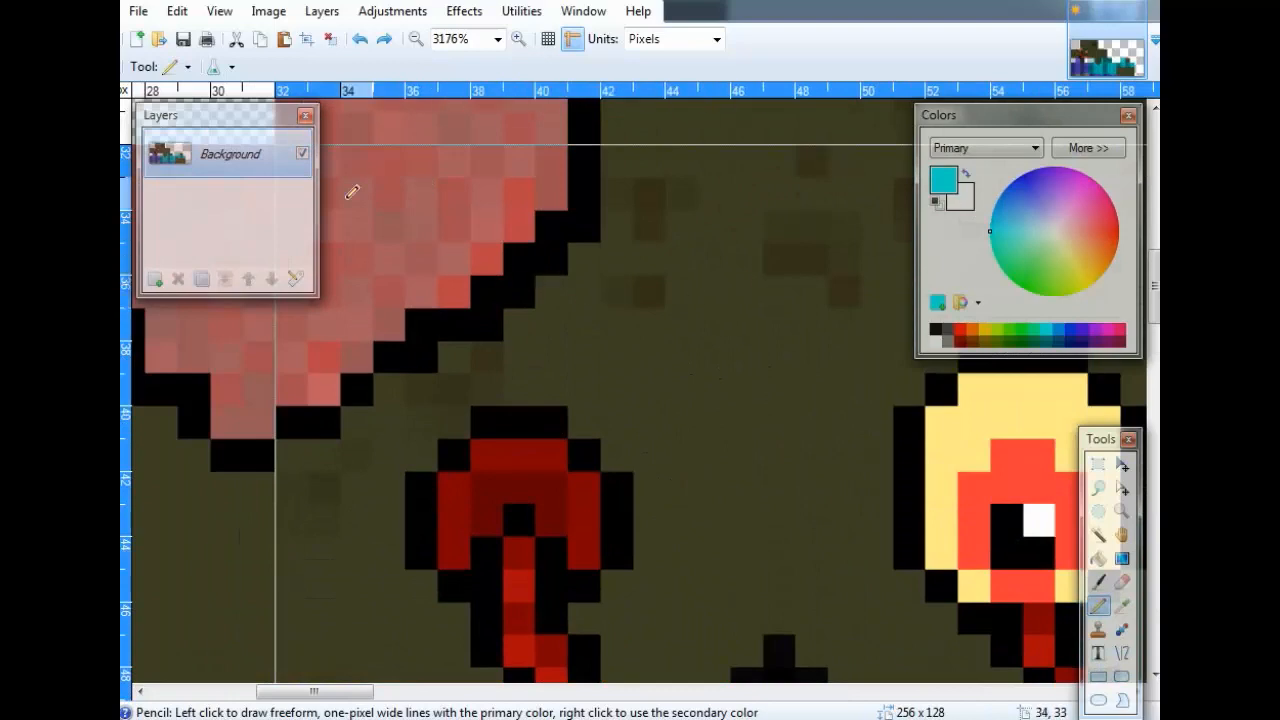
pyautogui.hscroll(3, 581, 329)
pyautogui.hscroll(-1, 581, 329)
pyautogui.scroll(1, 692, 356)
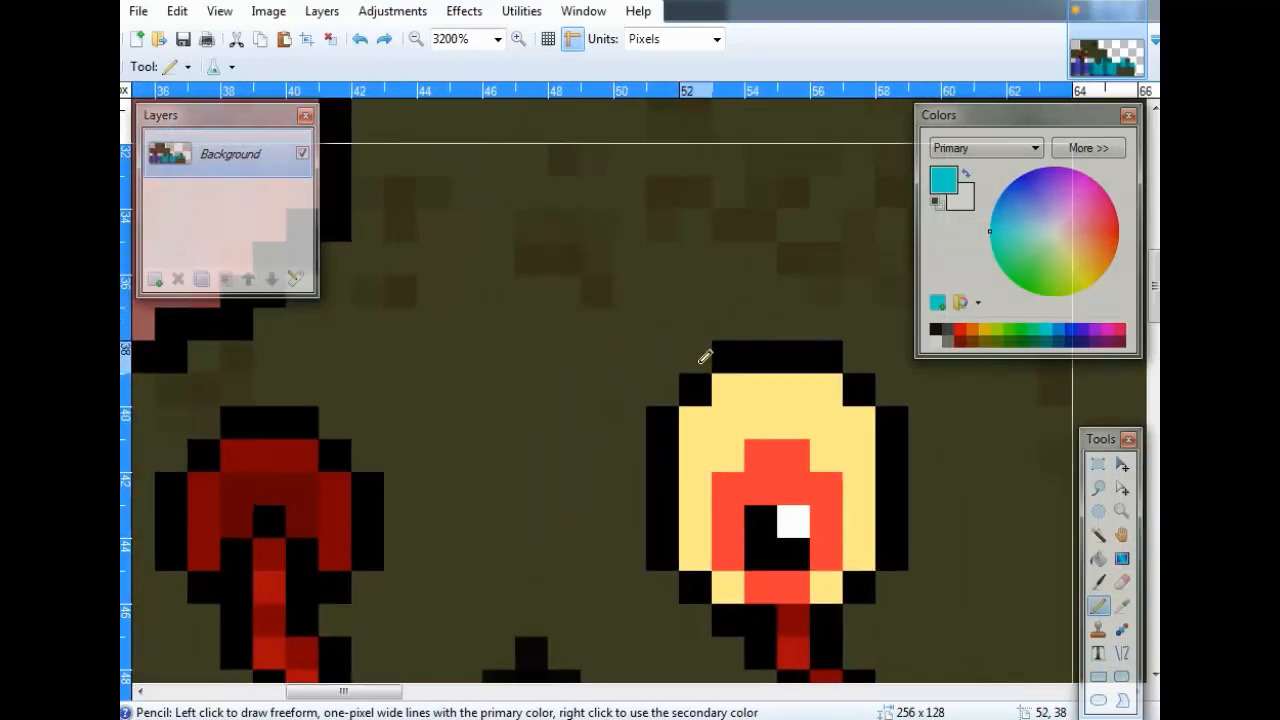
pyautogui.hscroll(-5, 703, 355)
pyautogui.scroll(-5, 704, 355)
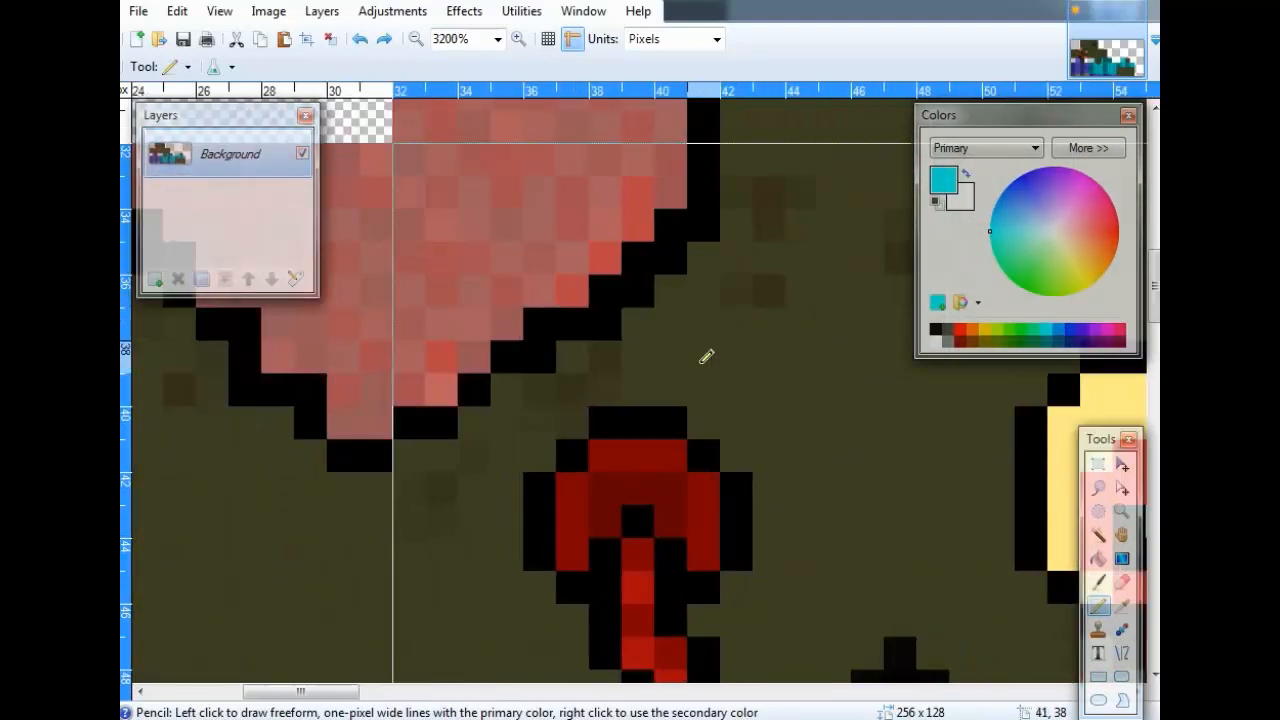
pyautogui.hscroll(-2, 663, 410)
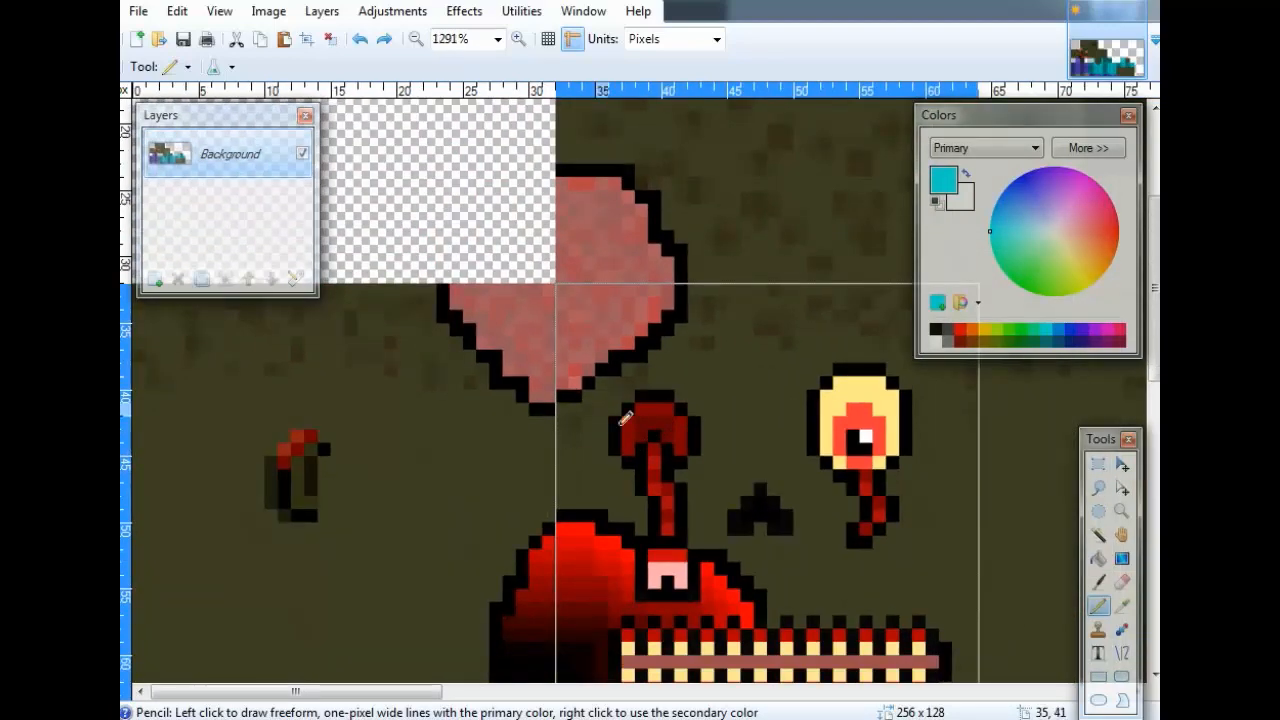
pyautogui.scroll(5, 625, 420)
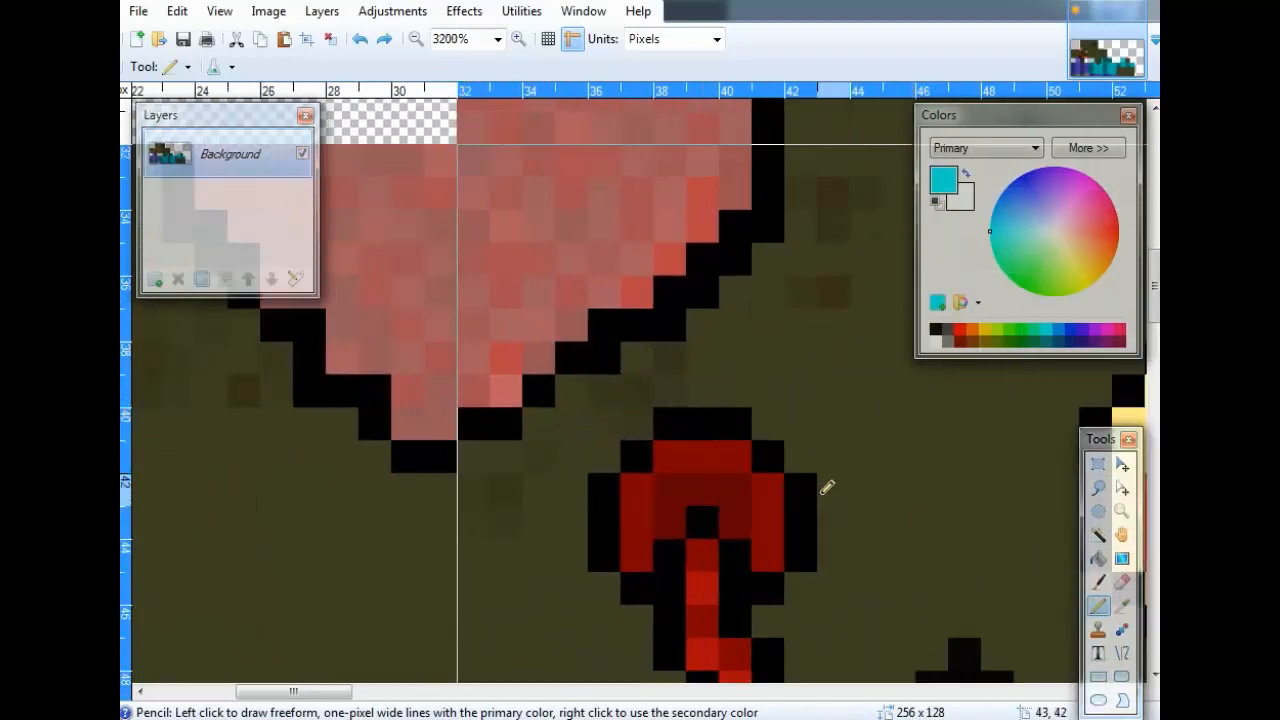
# Pick the black outline colour and extend both sides of the bloody eye socket's outline two pixels upward with the Pencil.
pyautogui.press('k')
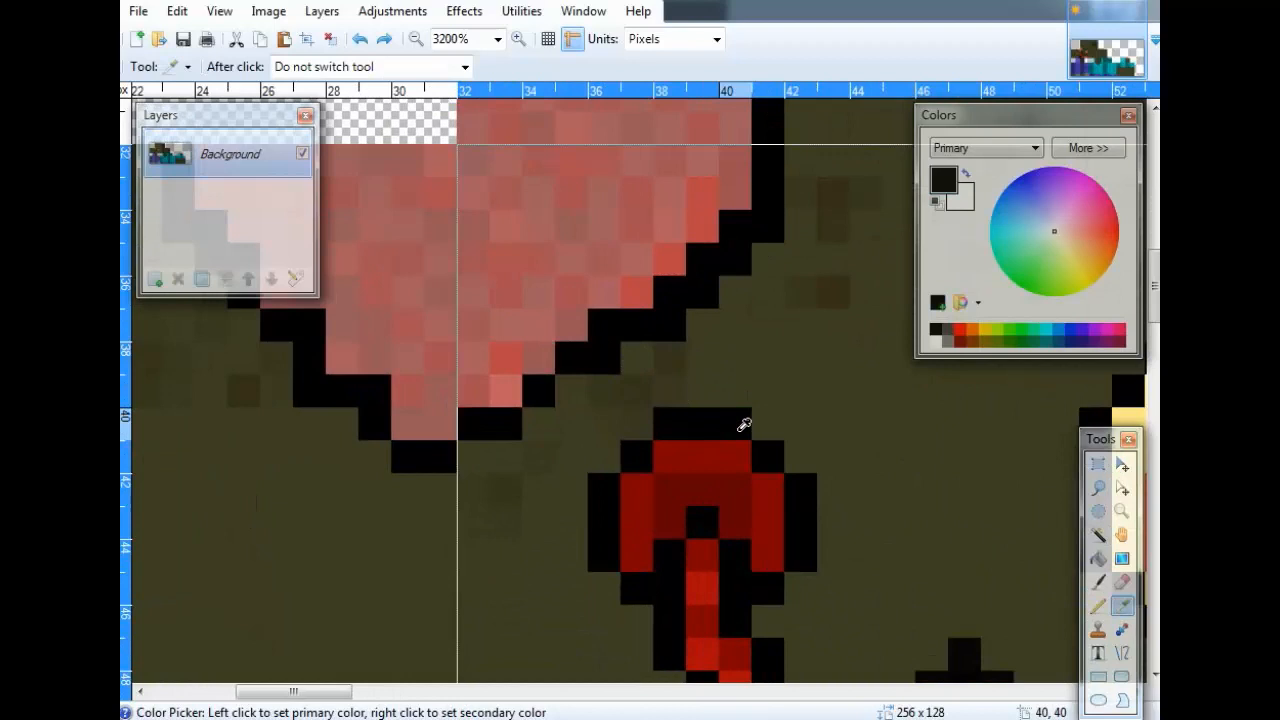
pyautogui.press('p')
pyautogui.moveTo(605, 456); pyautogui.dragTo(609, 430)
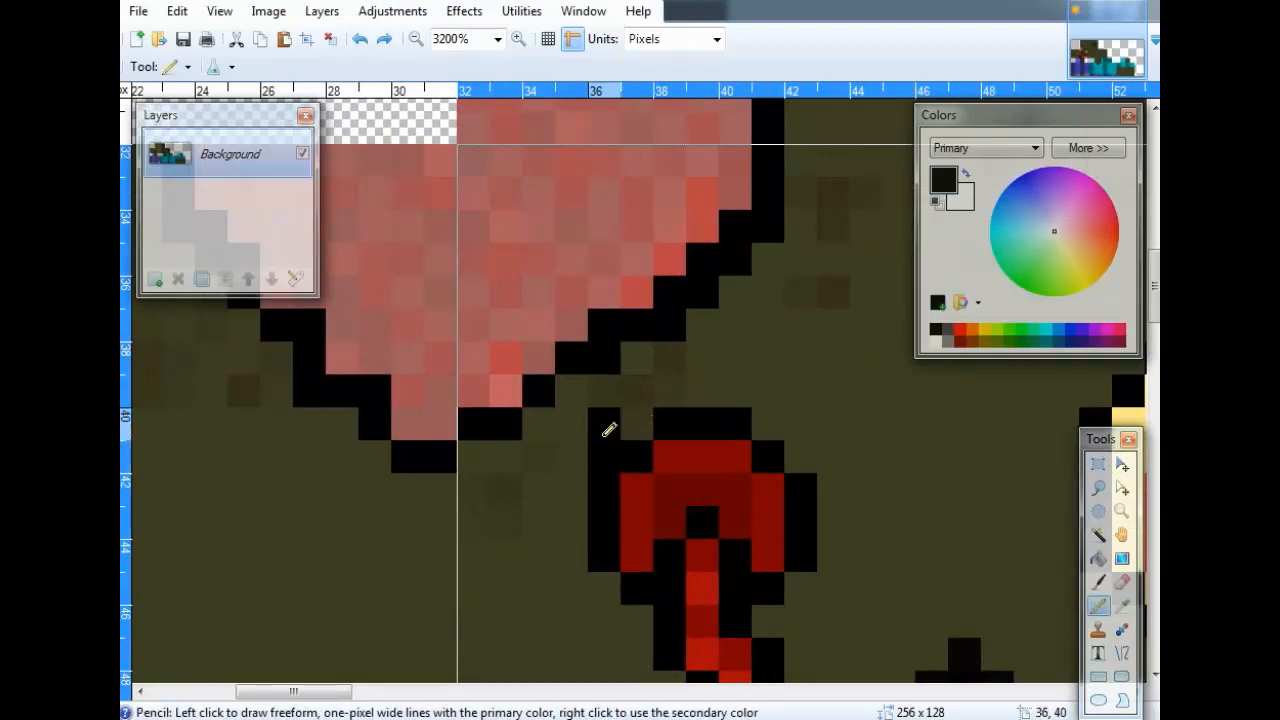
pyautogui.moveTo(792, 462); pyautogui.dragTo(789, 431)
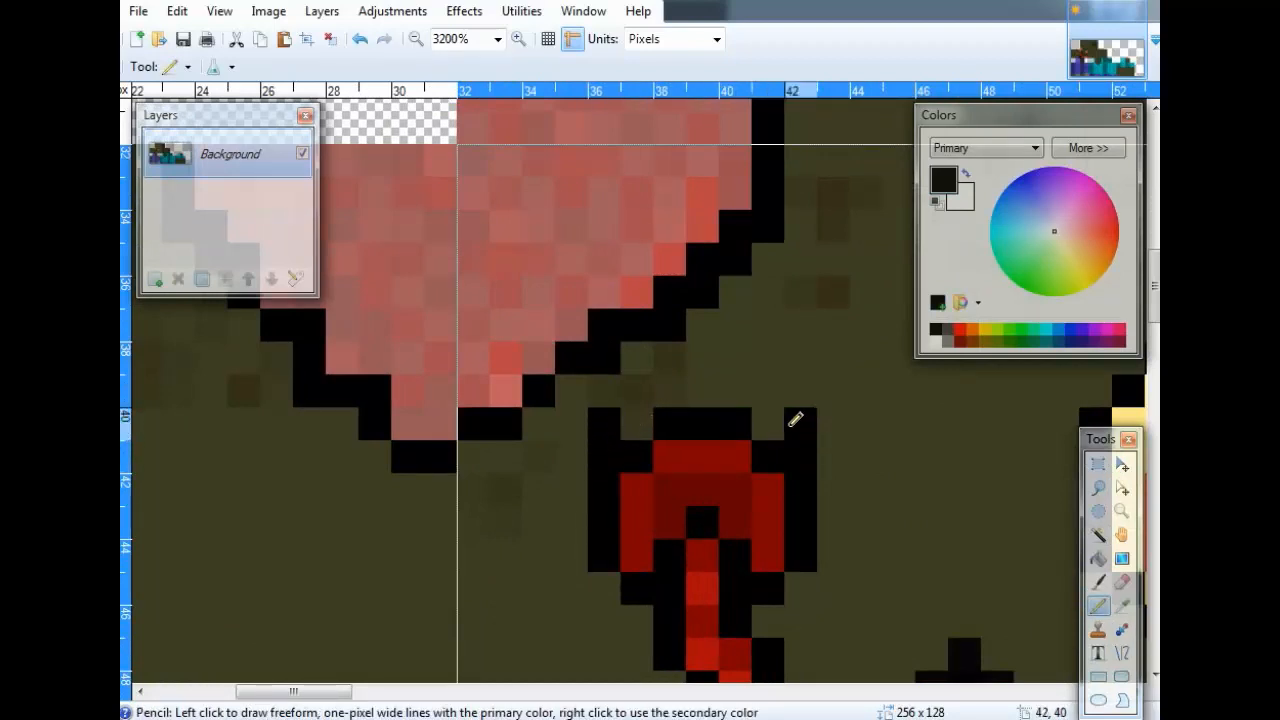
# Try a five-pixel black top edge one row above the bloody eye socket's old top outline, and undo it.
pyautogui.moveTo(629, 391); pyautogui.dragTo(746, 390)
pyautogui.click(768, 390)
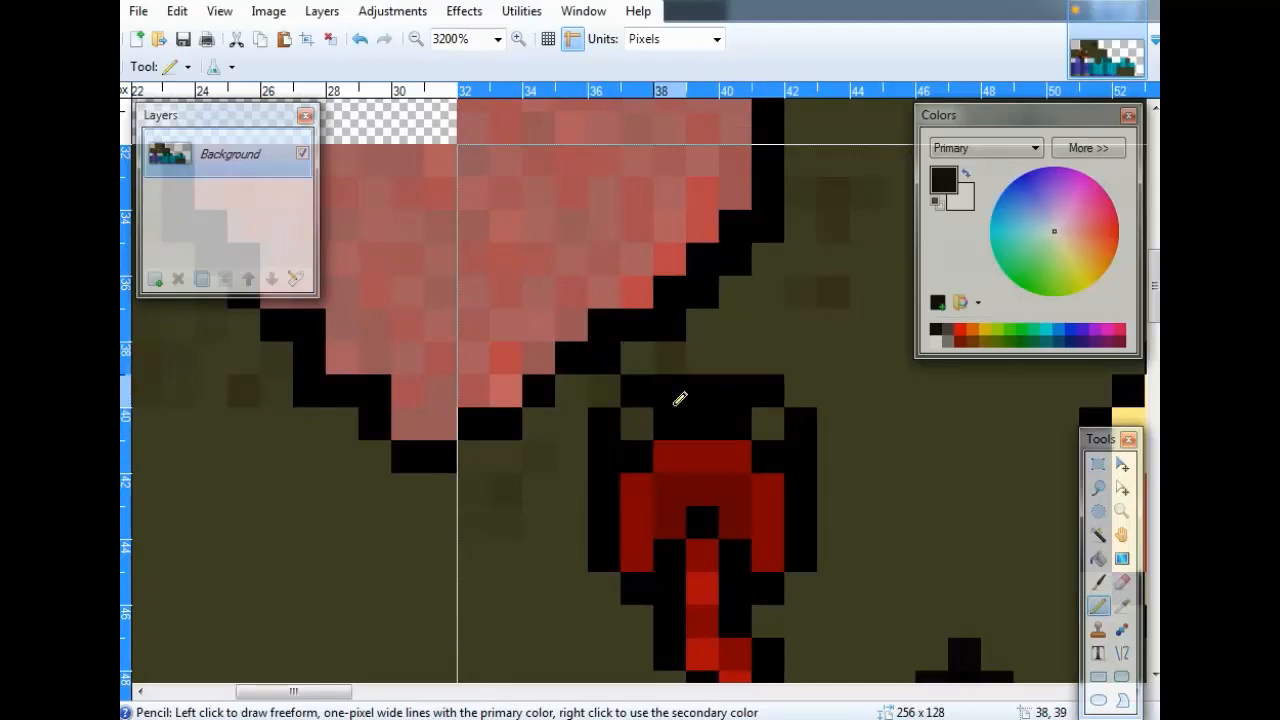
pyautogui.hscroll(5, 934, 403)
pyautogui.hscroll(-2, 405, 405)
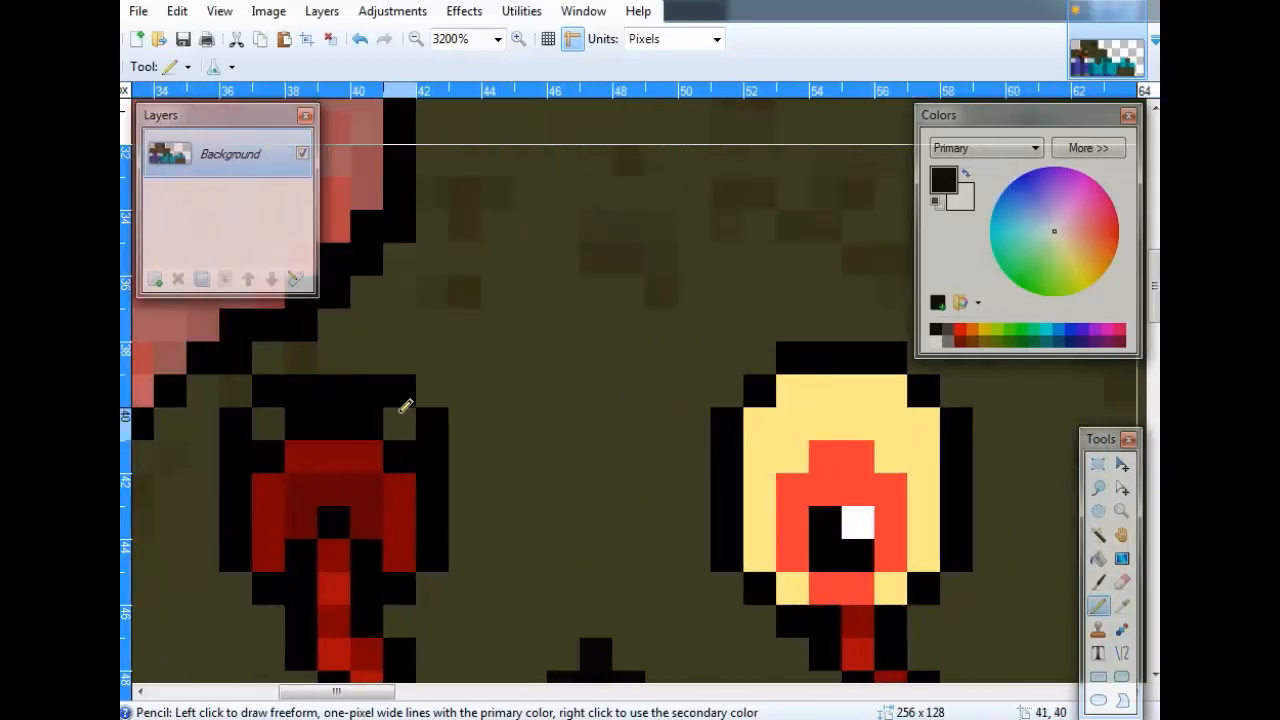
pyautogui.hotkey('ctrl', 'z')
# Round off the raised socket outline with single black corner pixels and a three-pixel top edge, undoing misplaced pixels.
pyautogui.click(400, 387)
pyautogui.click(250, 393)
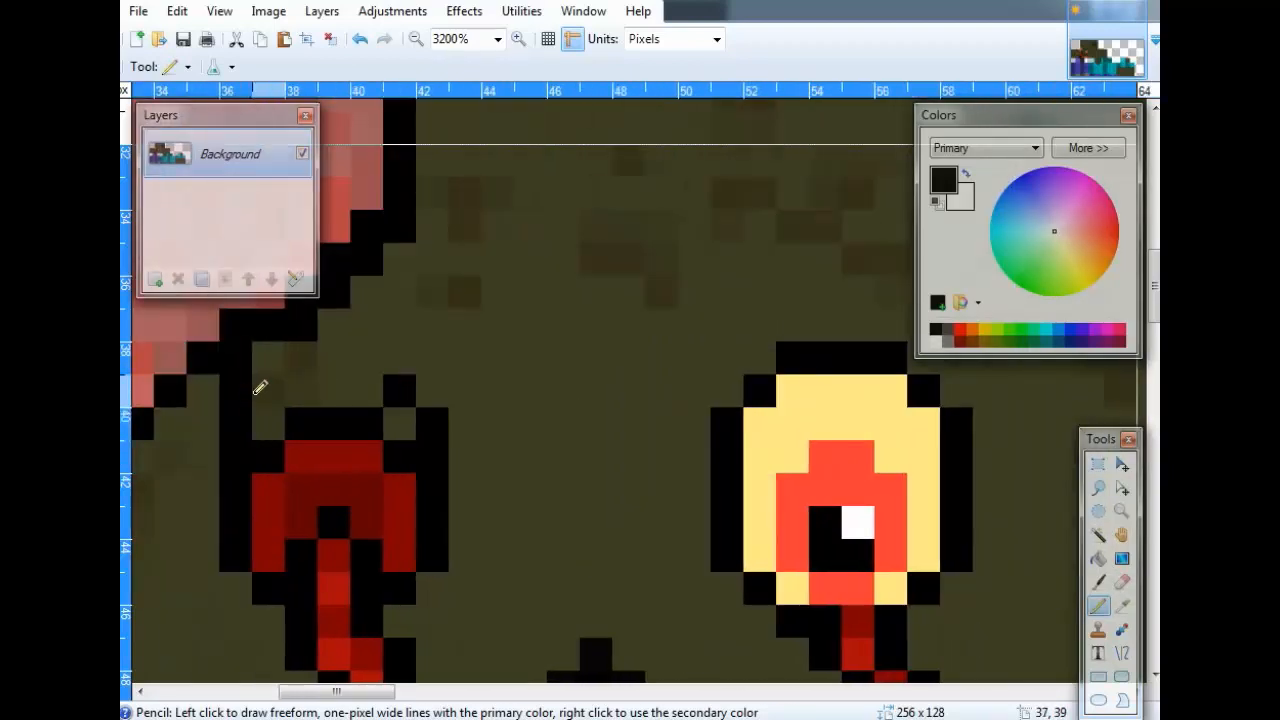
pyautogui.hotkey('ctrl', 'z')
pyautogui.click(266, 381)
pyautogui.moveTo(268, 358)
pyautogui.mouseDown()
pyautogui.moveTo(413, 357)
pyautogui.moveTo(296, 347)
pyautogui.mouseUp()
pyautogui.hotkey('ctrl', 'z')
pyautogui.scroll(-4, 290, 337)
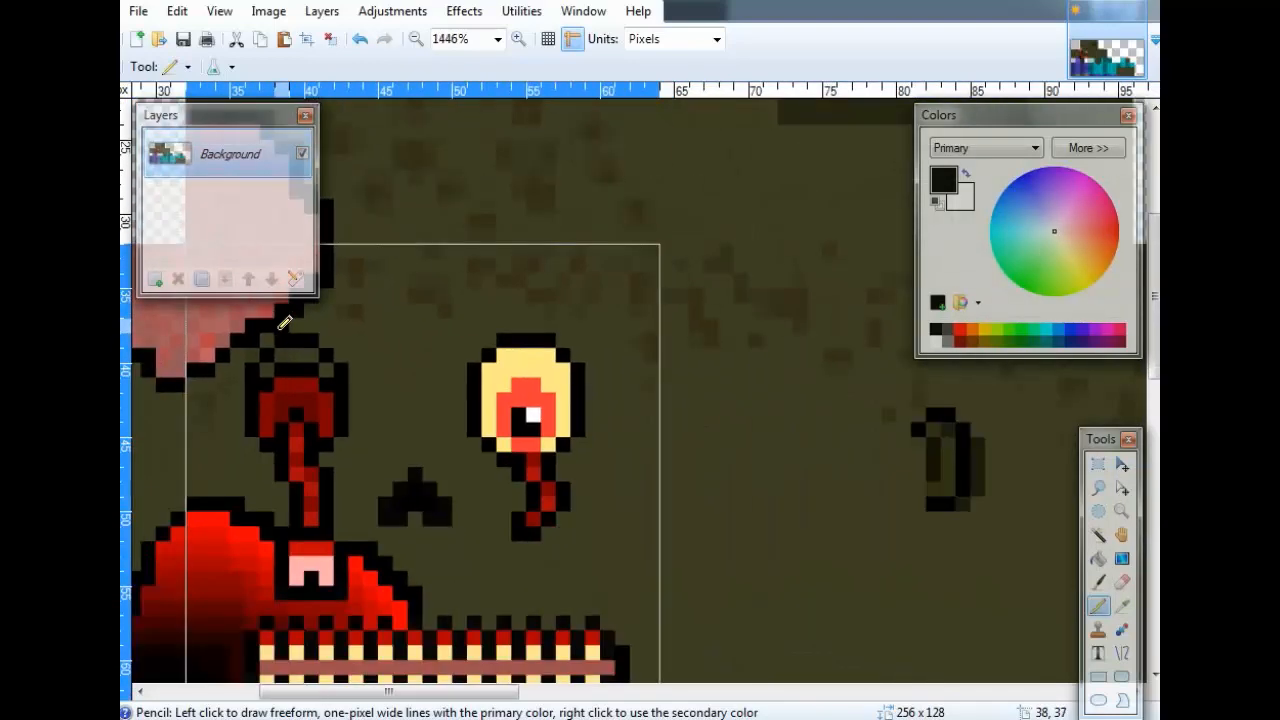
# Pick the socket's dark red and fill the newly outlined upper part of the bloody eye socket with the Pencil.
pyautogui.scroll(1, 285, 328)
pyautogui.scroll(3, 285, 328)
pyautogui.press('l')
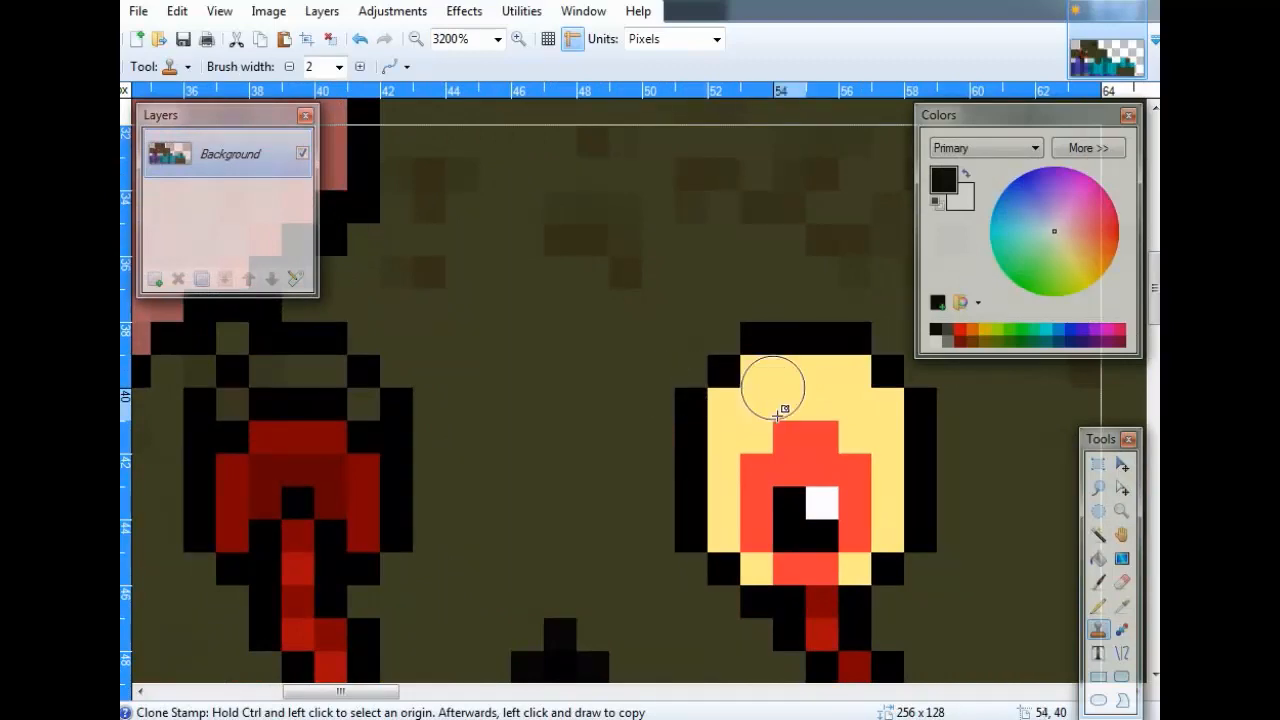
pyautogui.press('k')
pyautogui.press('p')
pyautogui.moveTo(357, 428)
pyautogui.mouseDown()
pyautogui.moveTo(360, 397)
pyautogui.moveTo(263, 420)
pyautogui.moveTo(247, 395)
pyautogui.moveTo(337, 366)
pyautogui.mouseUp()
pyautogui.scroll(-8, 337, 366)
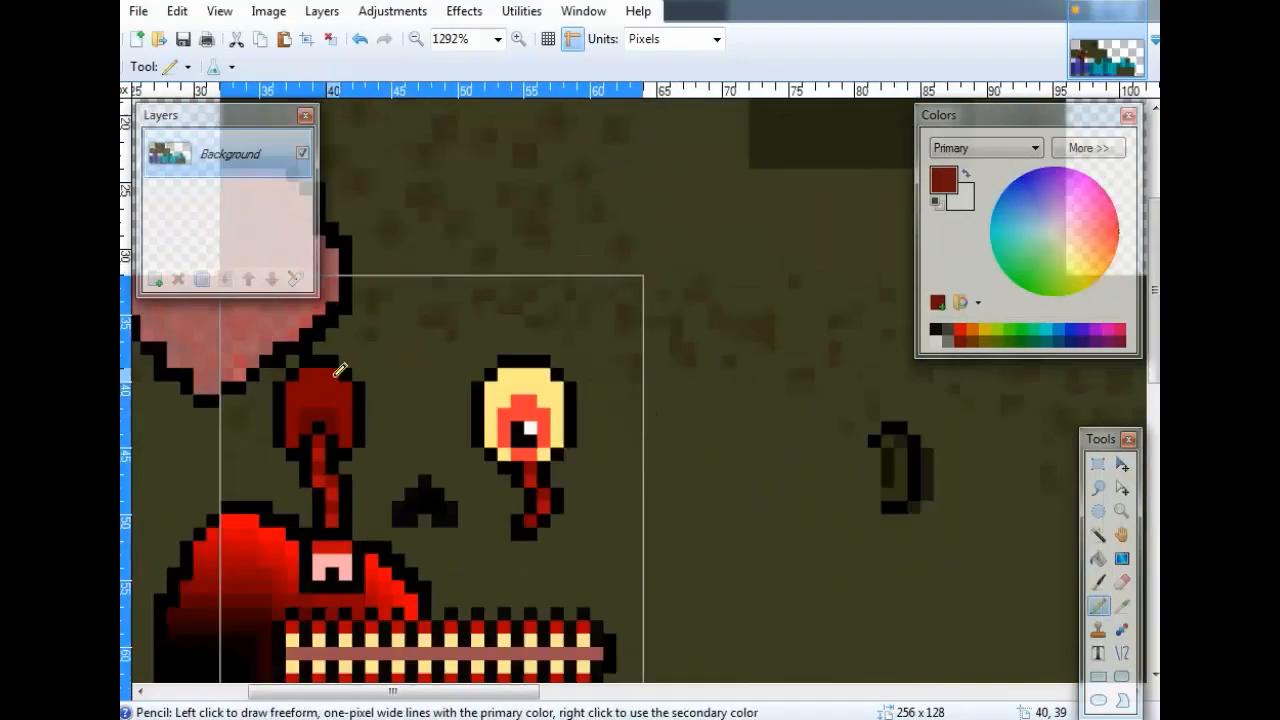
# Pick the olive skin colour and paint over the brain outline's black pixels just above the enlarged socket.
pyautogui.scroll(8, 334, 357)
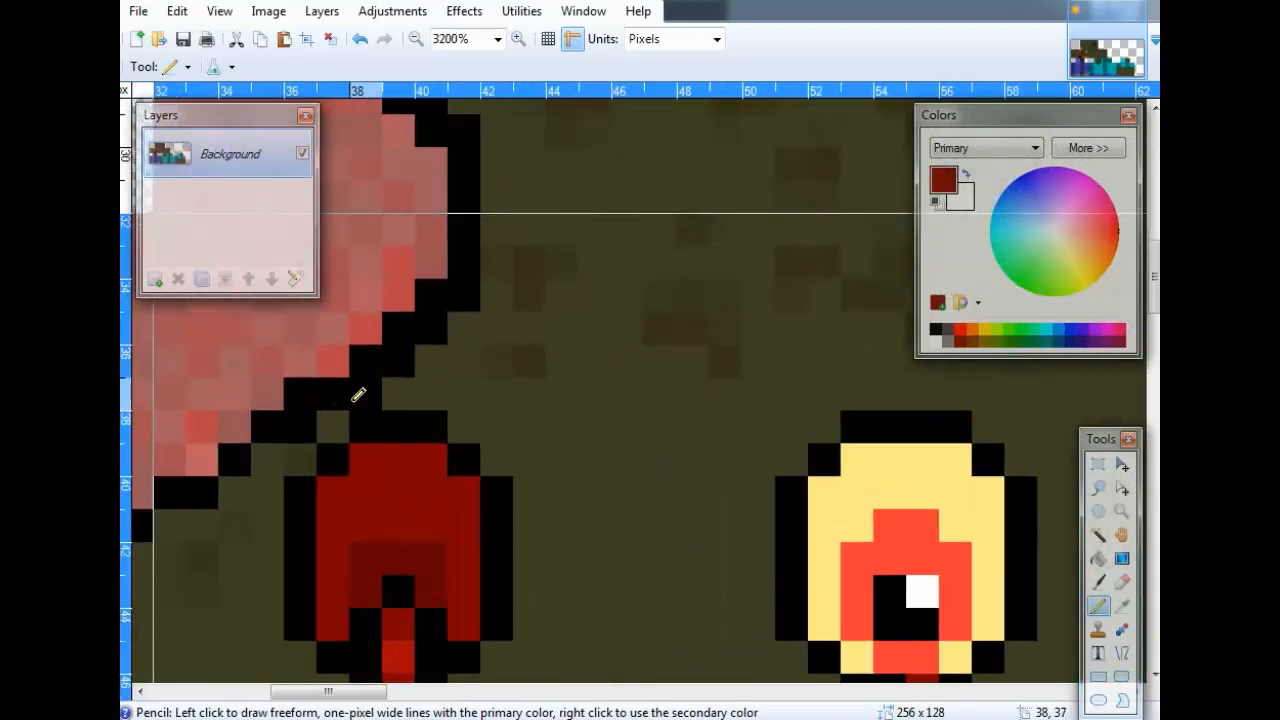
pyautogui.press('k')
pyautogui.click(431, 388)
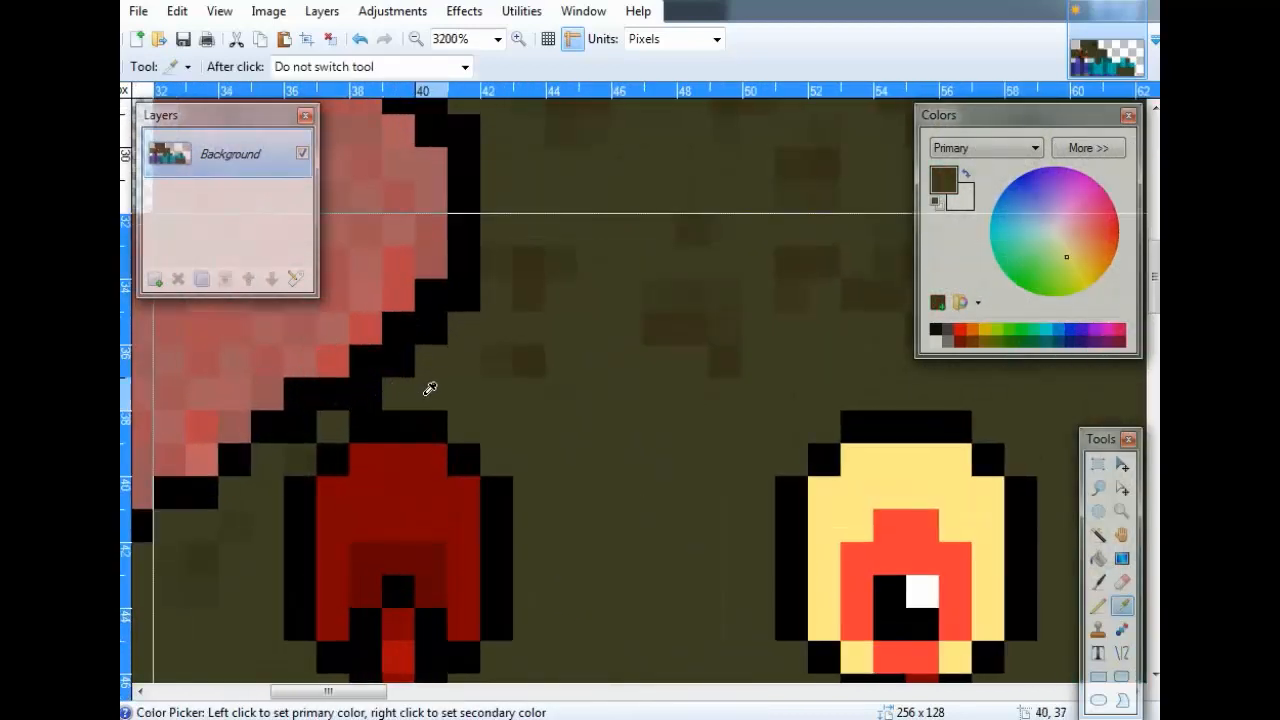
pyautogui.press('p')
pyautogui.click(372, 390)
pyautogui.click(345, 396)
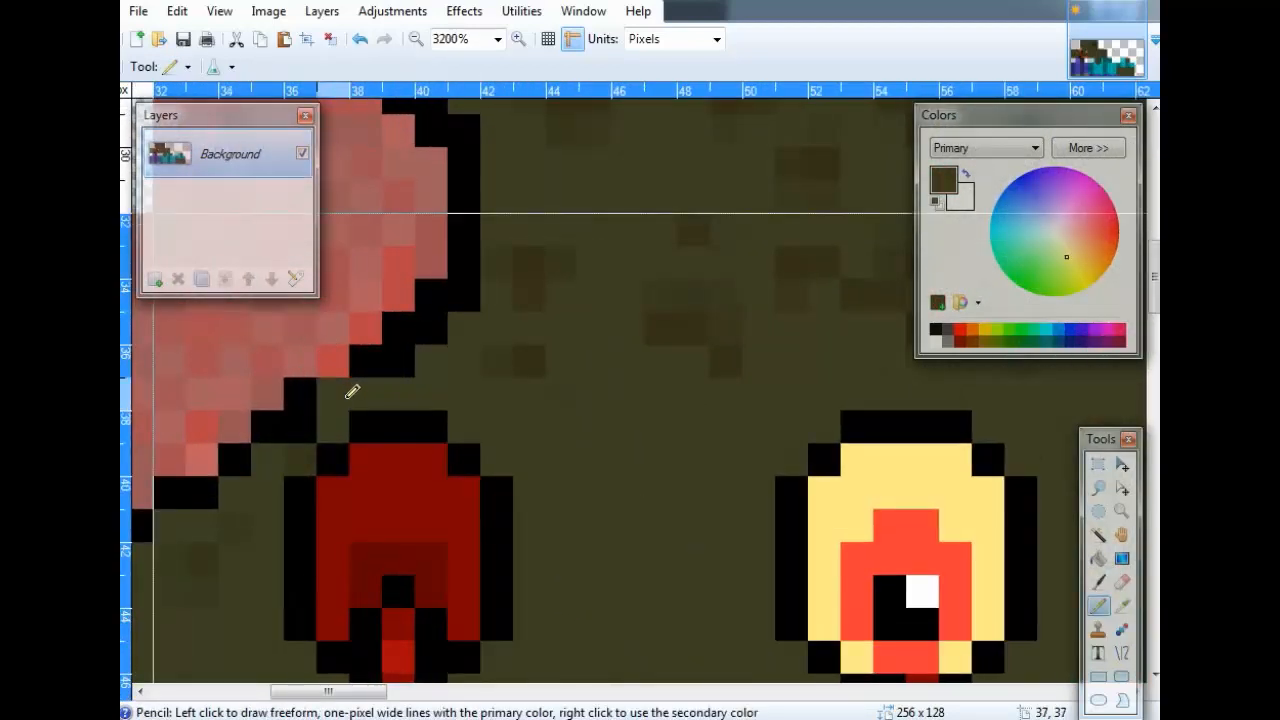
# Undo the stray olive pixel, pick black as the secondary colour and redraw the brain's outline one pixel higher above the socket.
pyautogui.click(341, 367)
pyautogui.hotkey('ctrl', 'z')
pyautogui.press('k')
pyautogui.rightClick(294, 406)
pyautogui.press('p')
pyautogui.rightClick(335, 373)
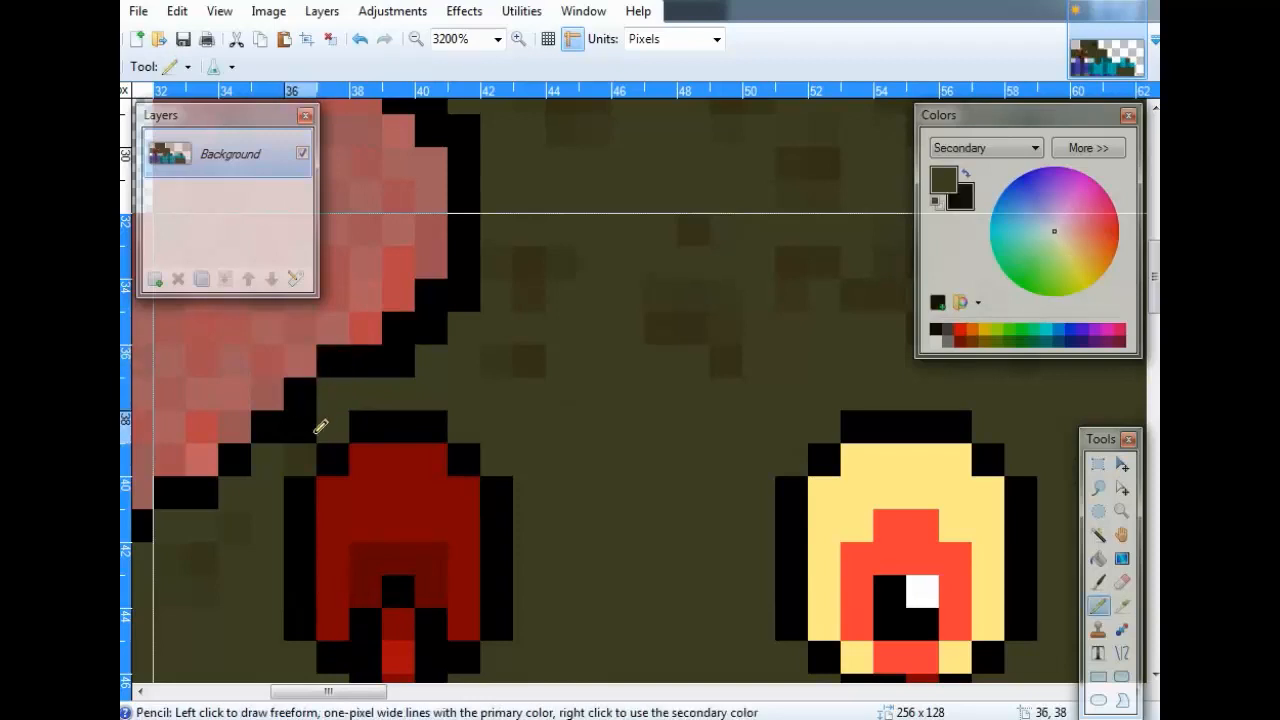
# Undo all edits to the eye socket and the brain outline, keeping the 32 x 32 px face area selected.
pyautogui.scroll(-5, 334, 405)
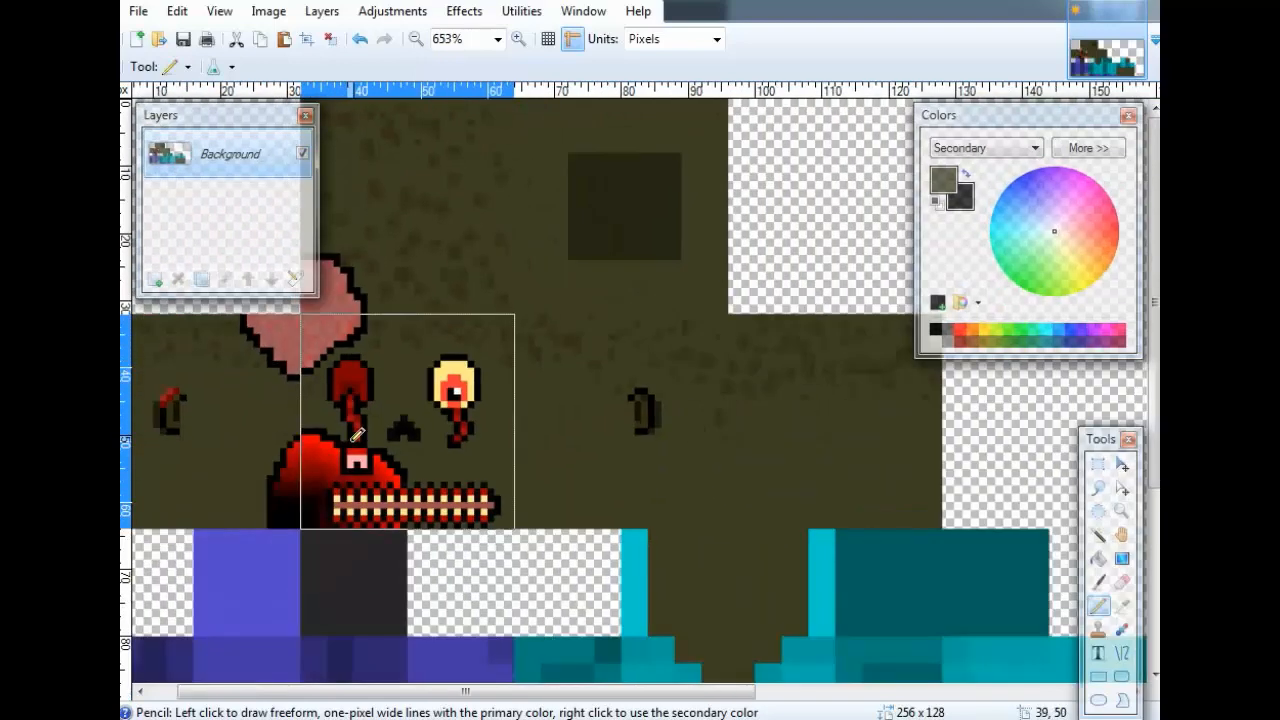
pyautogui.scroll(4, 364, 354)
pyautogui.scroll(-4, 343, 337)
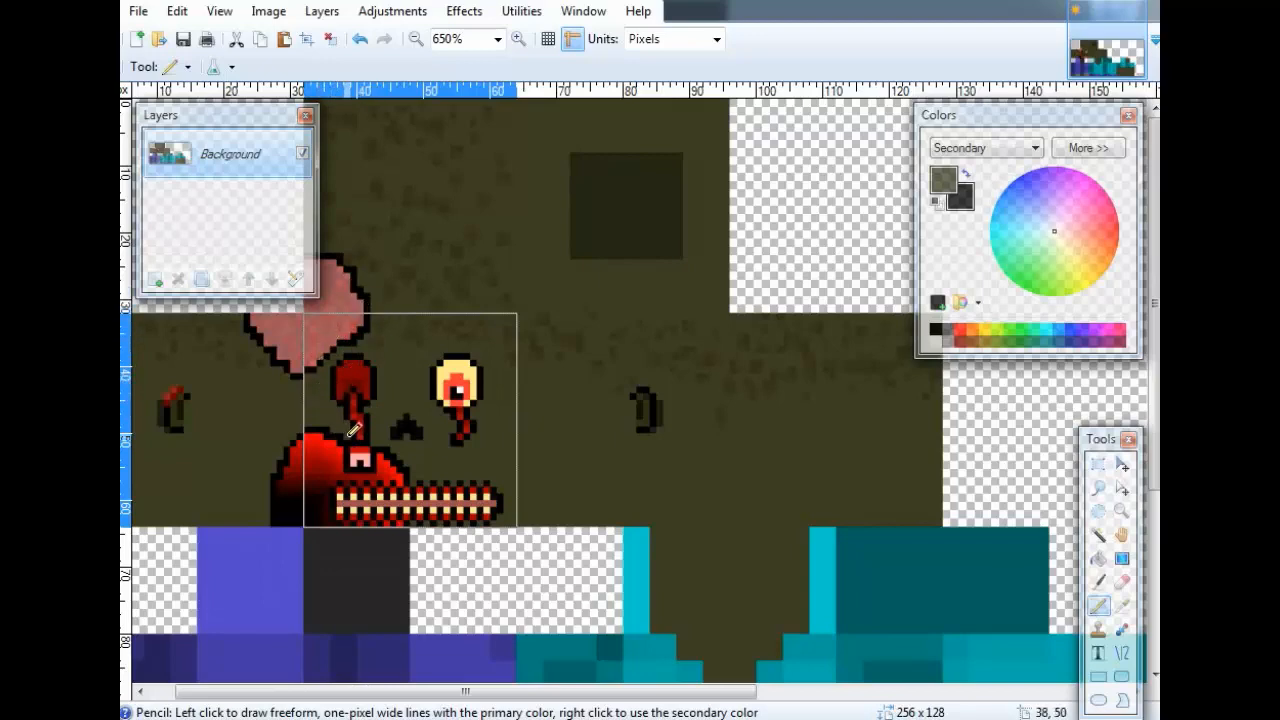
pyautogui.scroll(4, 350, 447)
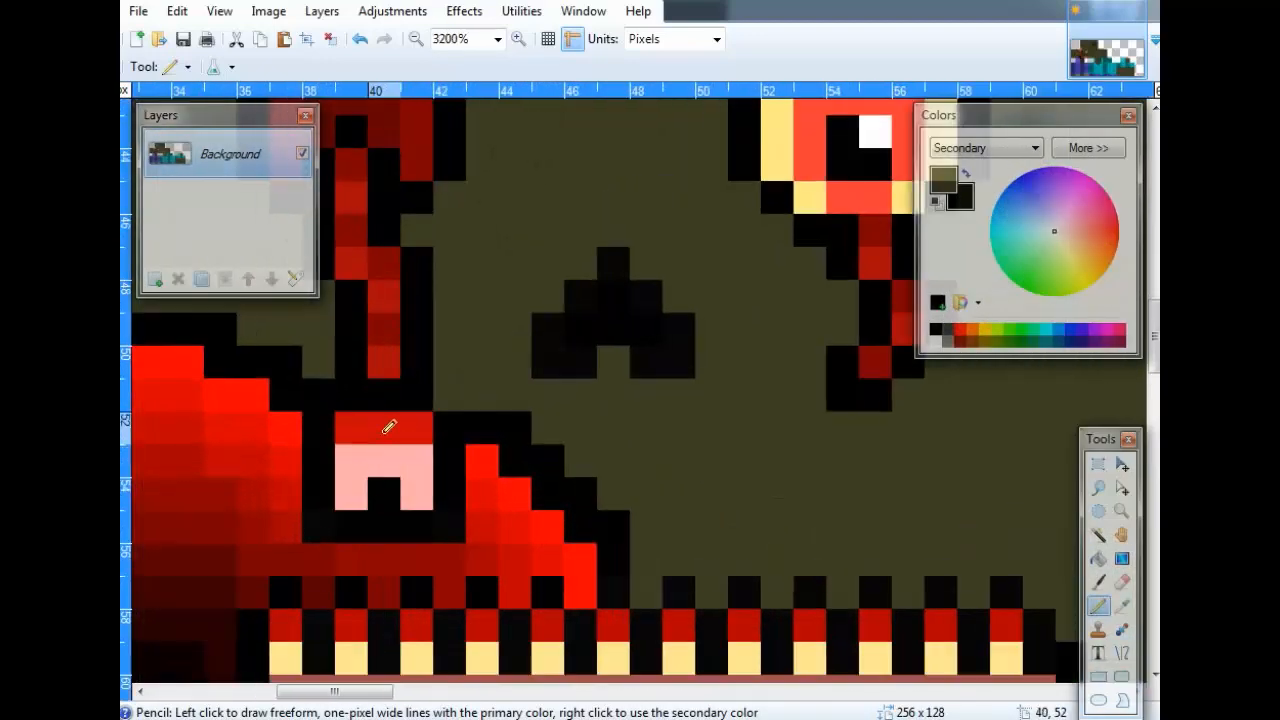
pyautogui.scroll(-5, 443, 351)
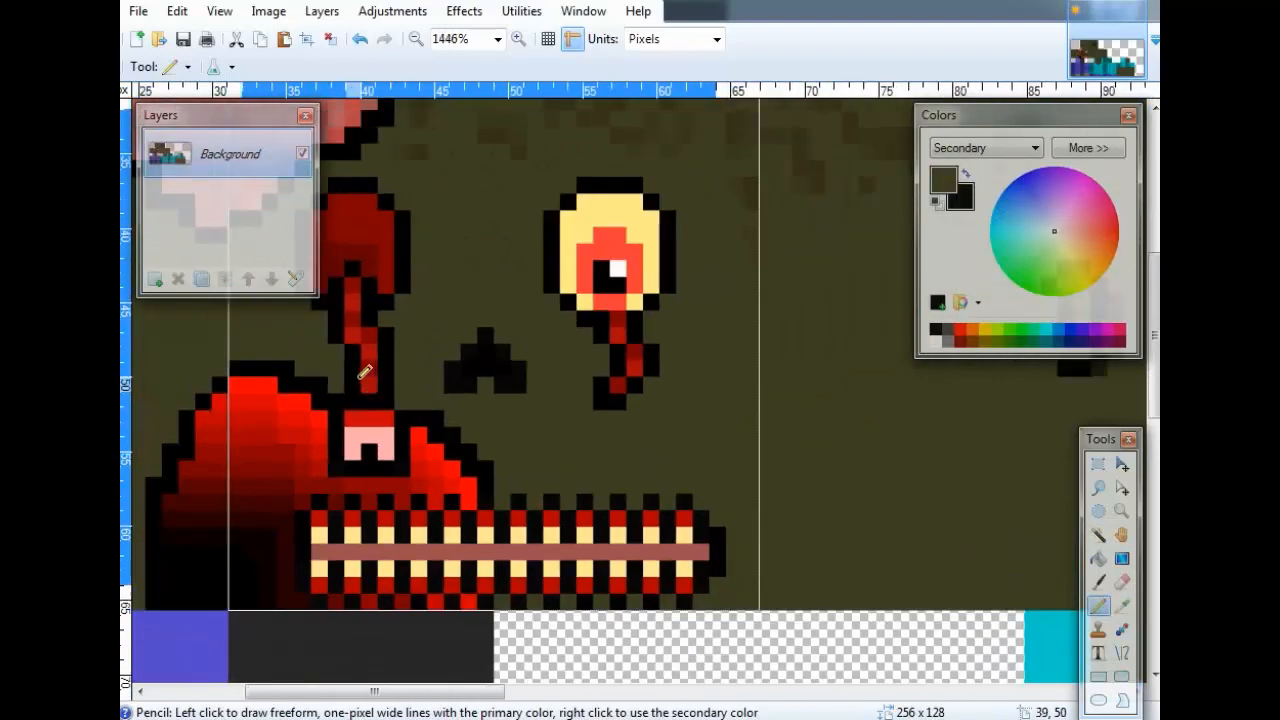
pyautogui.scroll(3, 371, 362)
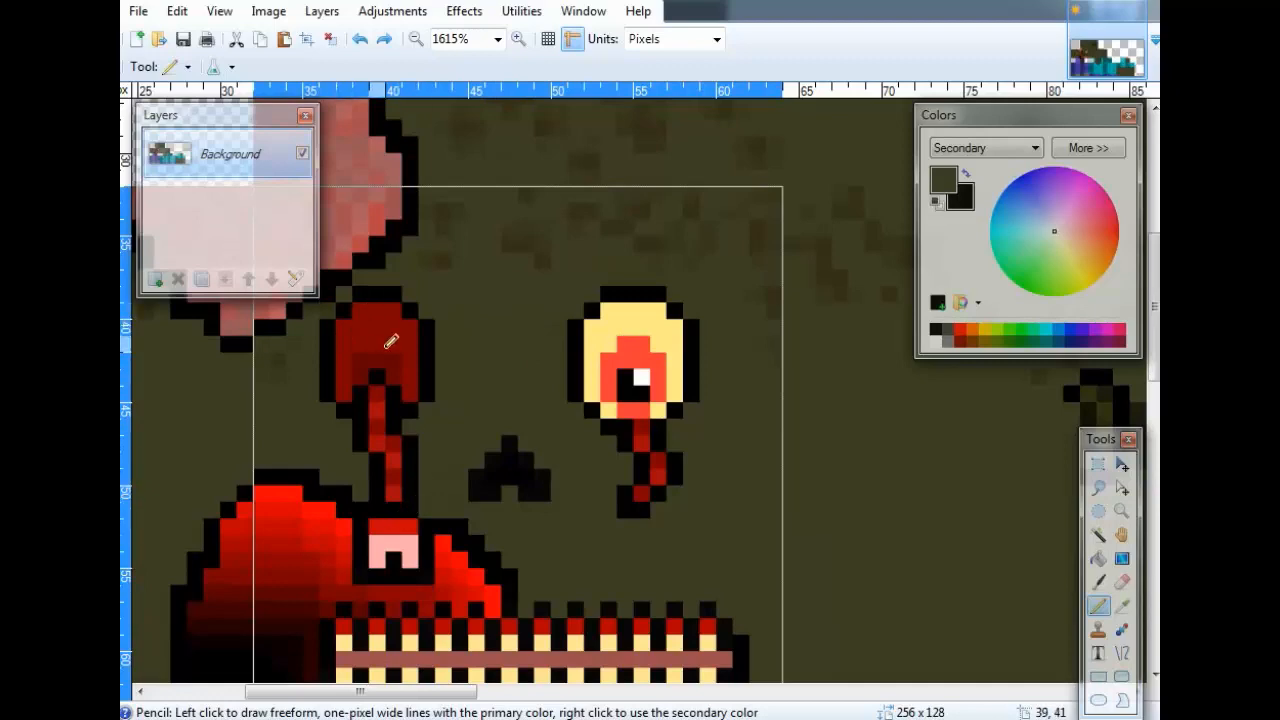
pyautogui.hotkey('ctrl', 'z')
pyautogui.hotkey('ctrl', 'z')
pyautogui.hotkey('ctrl', 'z')
pyautogui.hotkey('ctrl', 'z')
pyautogui.hotkey('ctrl', 'z')
pyautogui.hotkey('ctrl', 'z')
pyautogui.hotkey('ctrl', 'z')
pyautogui.hotkey('ctrl', 'z')
pyautogui.hotkey('ctrl', 'z')
pyautogui.hotkey('ctrl', 'z')
pyautogui.hotkey('ctrl', 'z')
pyautogui.hotkey('ctrl', 'z')
pyautogui.scroll(-4, 446, 413)
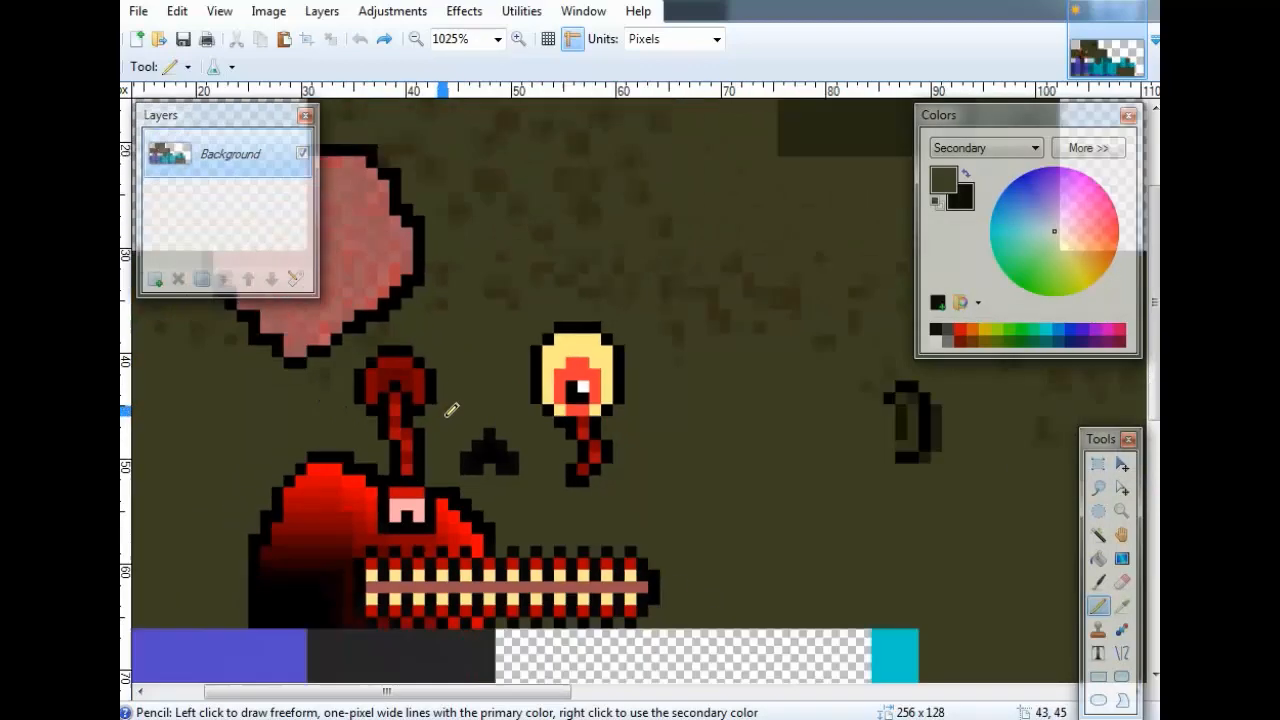
pyautogui.scroll(-5, 451, 410)
pyautogui.hotkey('ctrl', 'y')
pyautogui.scroll(8, 370, 390)
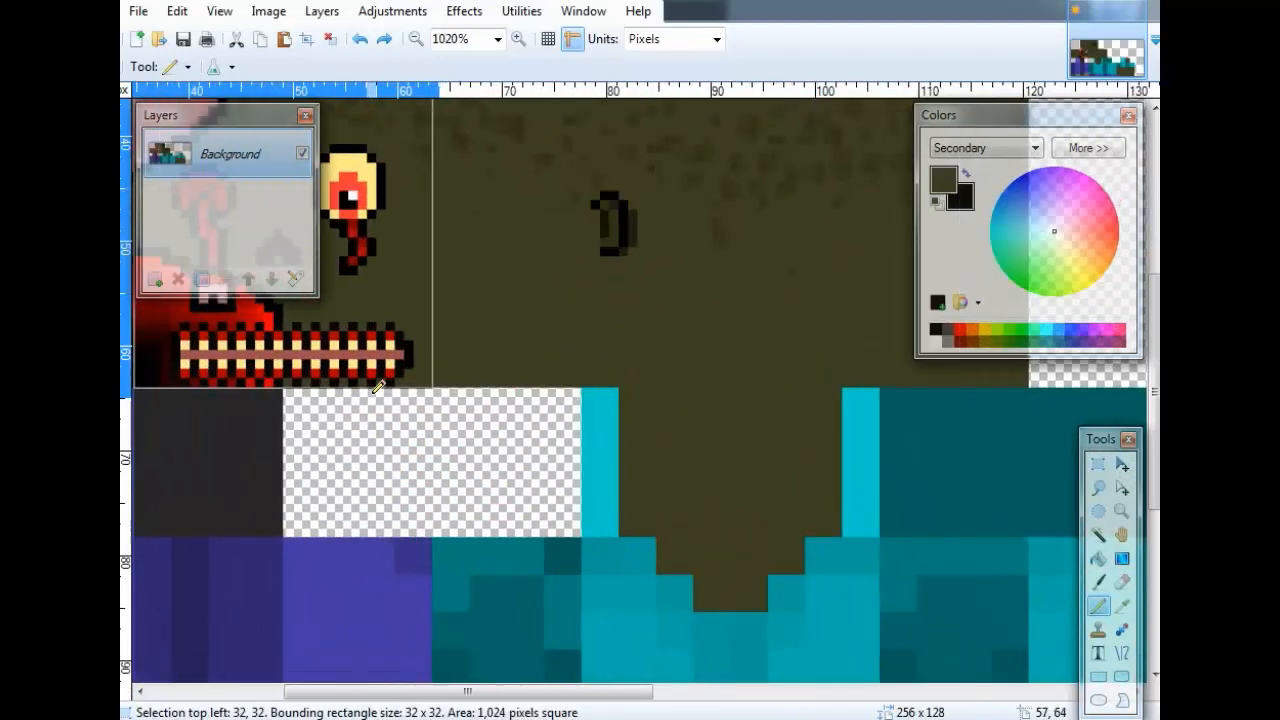
# Examine the red-to-black shading of the wound beside the teeth up close.
pyautogui.scroll(-5, 368, 386)
pyautogui.hscroll(-1, 370, 384)
pyautogui.scroll(8, 330, 374)
pyautogui.hscroll(-2, 420, 361)
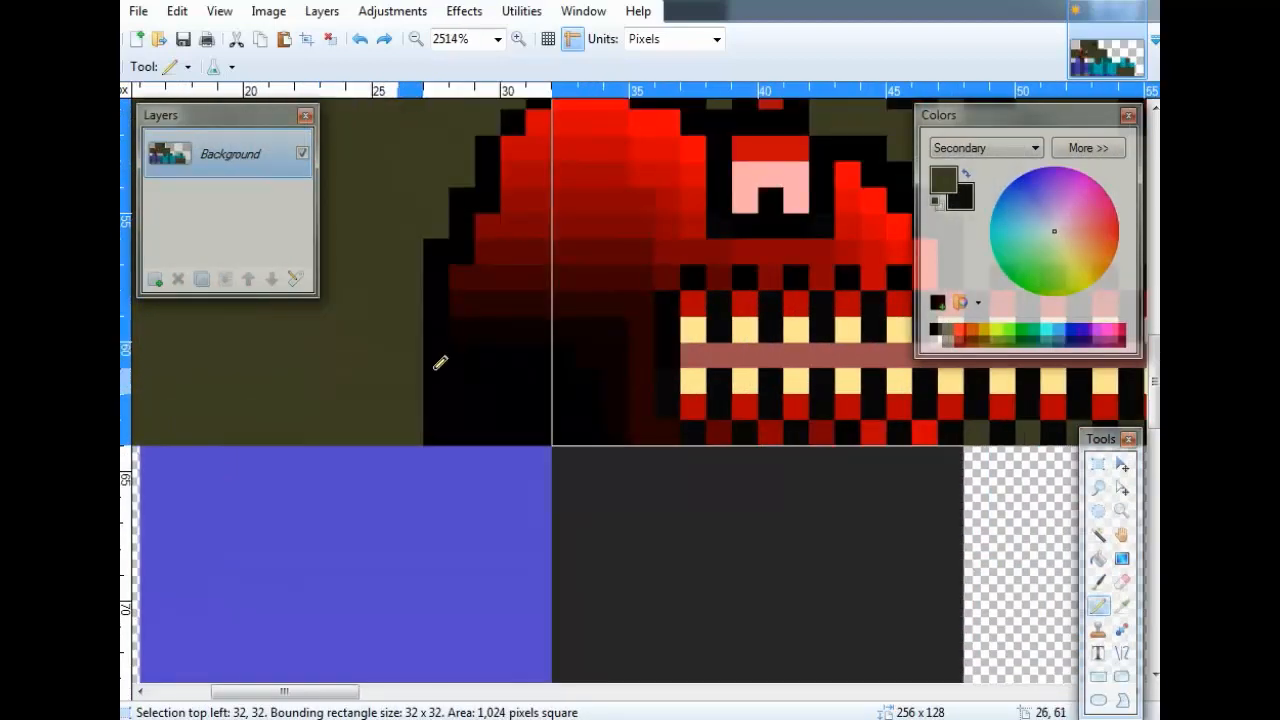
pyautogui.scroll(2, 445, 364)
pyautogui.hscroll(2, 620, 388)
pyautogui.scroll(-1, 532, 400)
pyautogui.hscroll(-2, 363, 337)
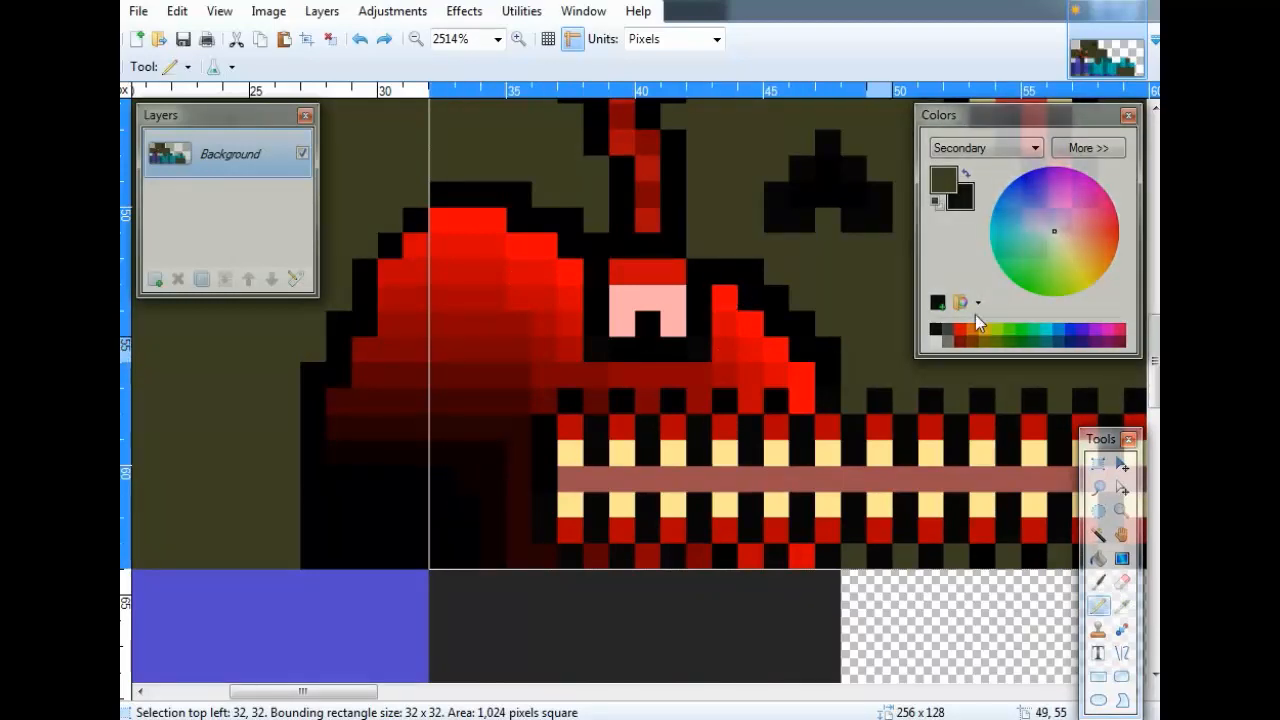
# Set the secondary colour to red and darken it gradually to black by lowering its brightness value to 80, then 0.
pyautogui.click(1090, 149)
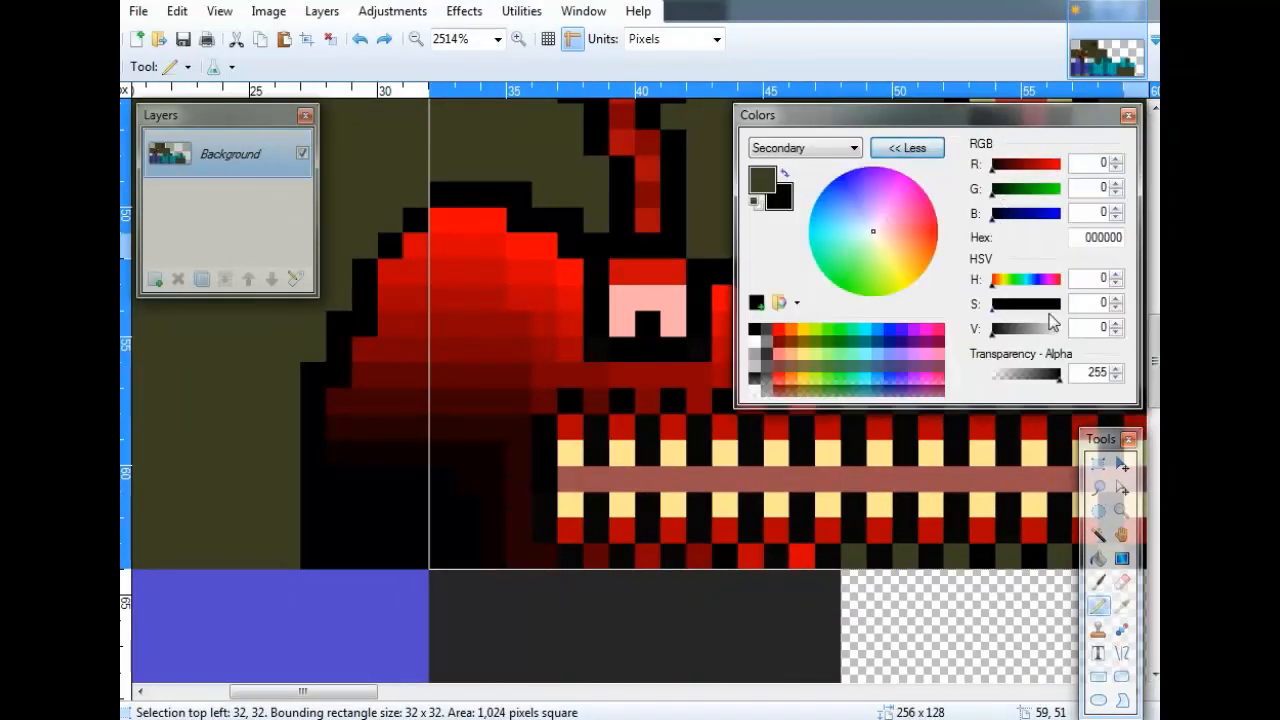
pyautogui.rightClick(778, 332)
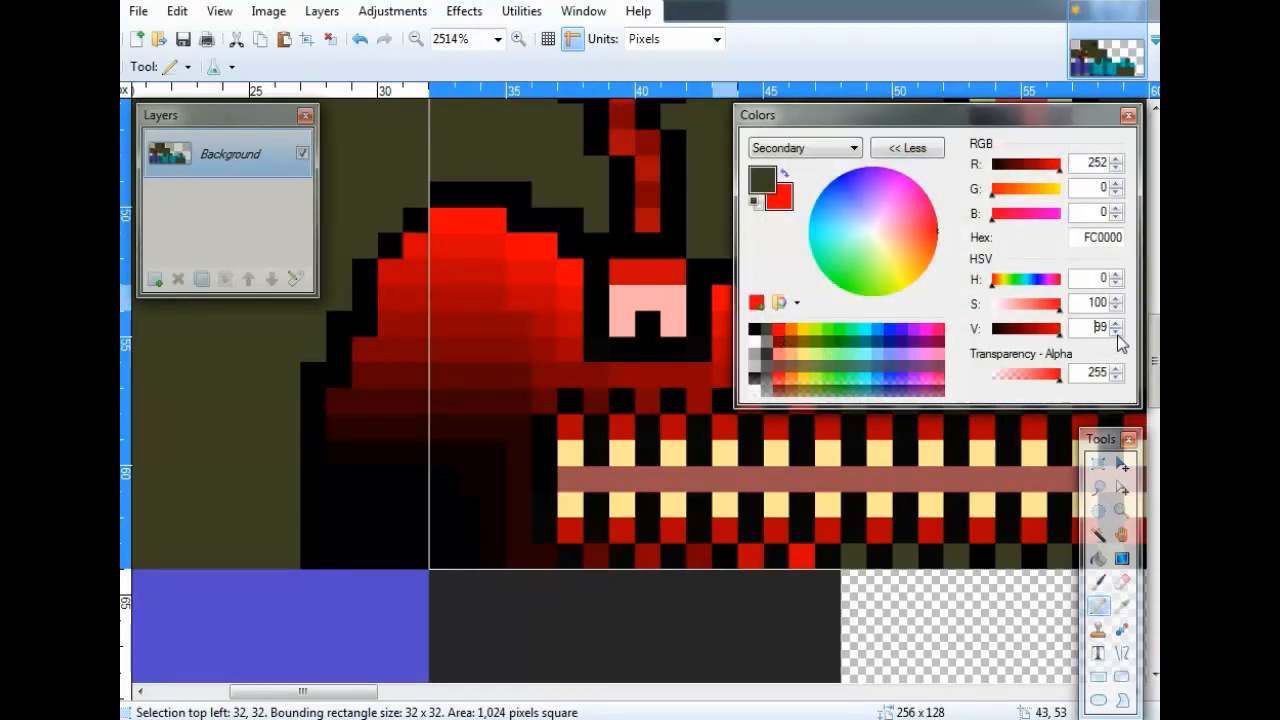
pyautogui.moveTo(1117, 333); pyautogui.dragTo(1117, 331)
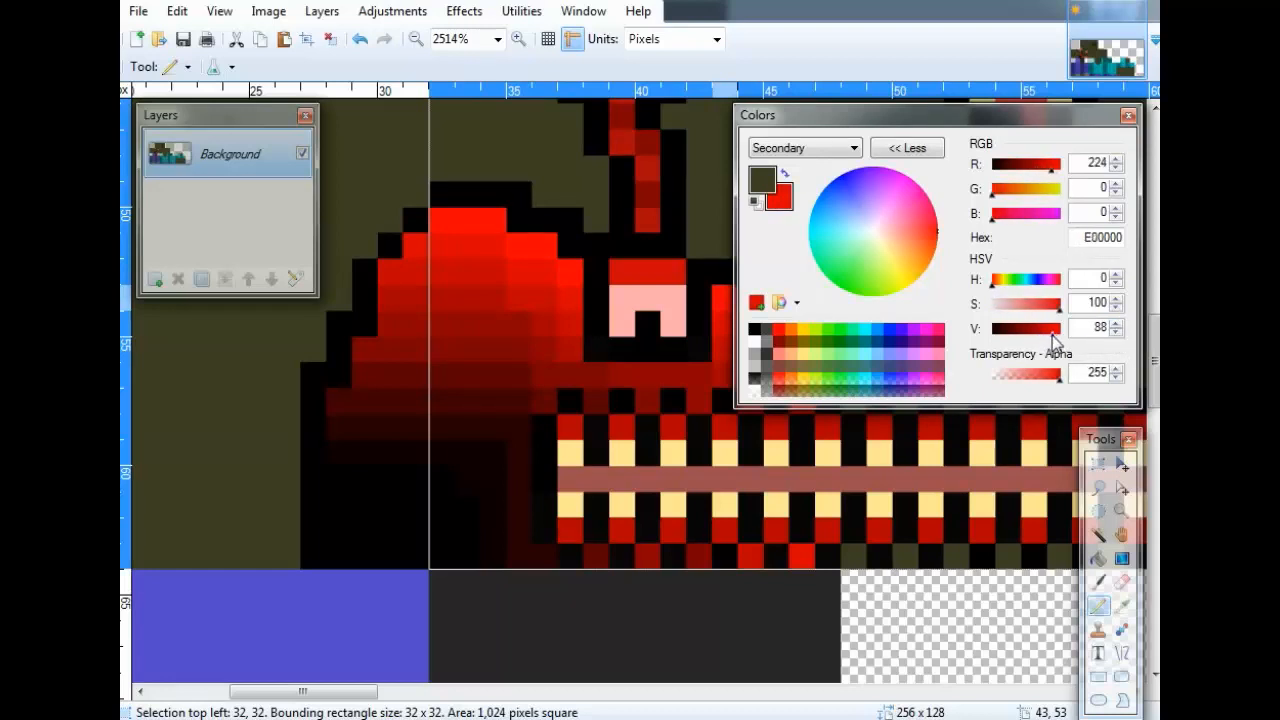
pyautogui.click(1117, 333)
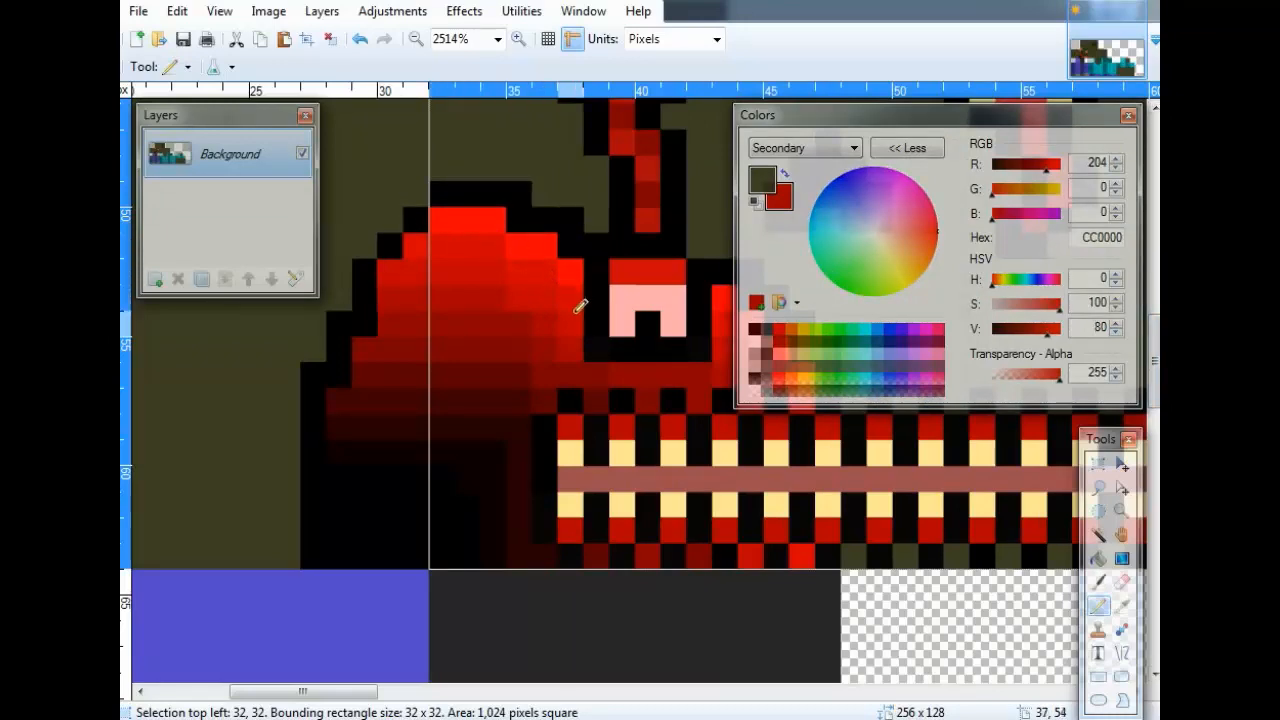
pyautogui.hscroll(5, 600, 315)
pyautogui.hscroll(-10, 618, 326)
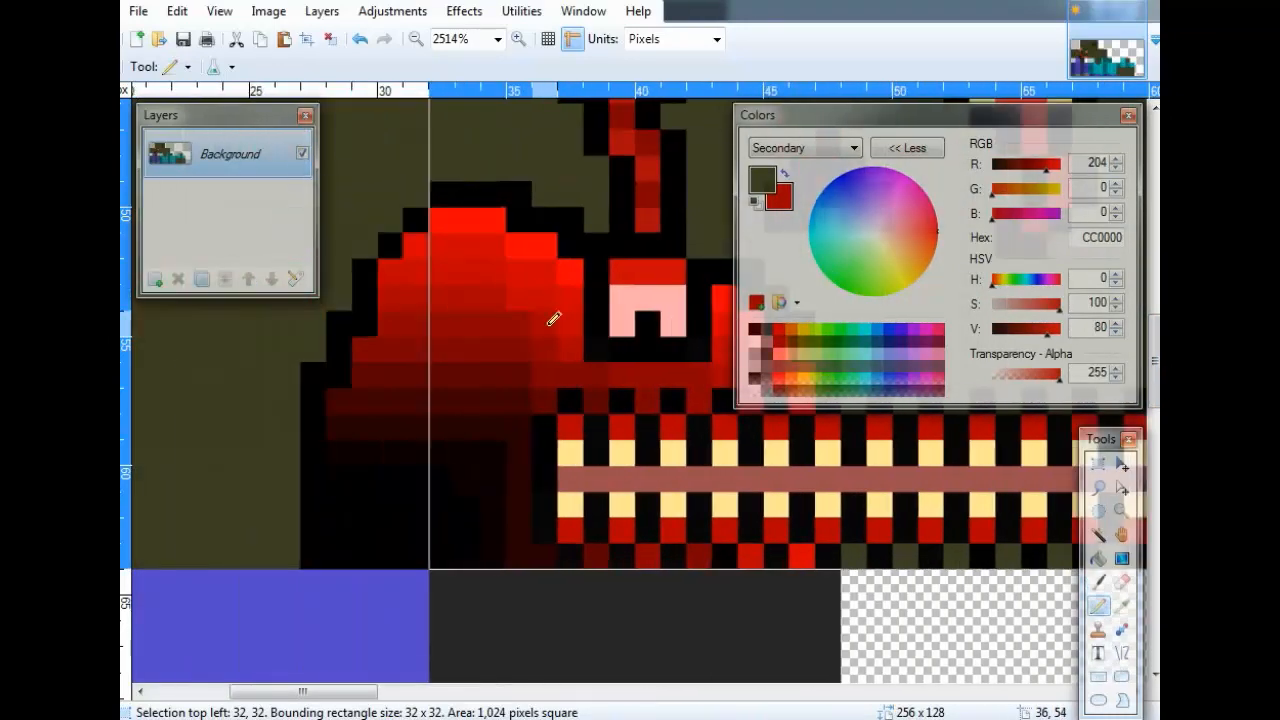
pyautogui.moveTo(1045, 340); pyautogui.dragTo(806, 391)
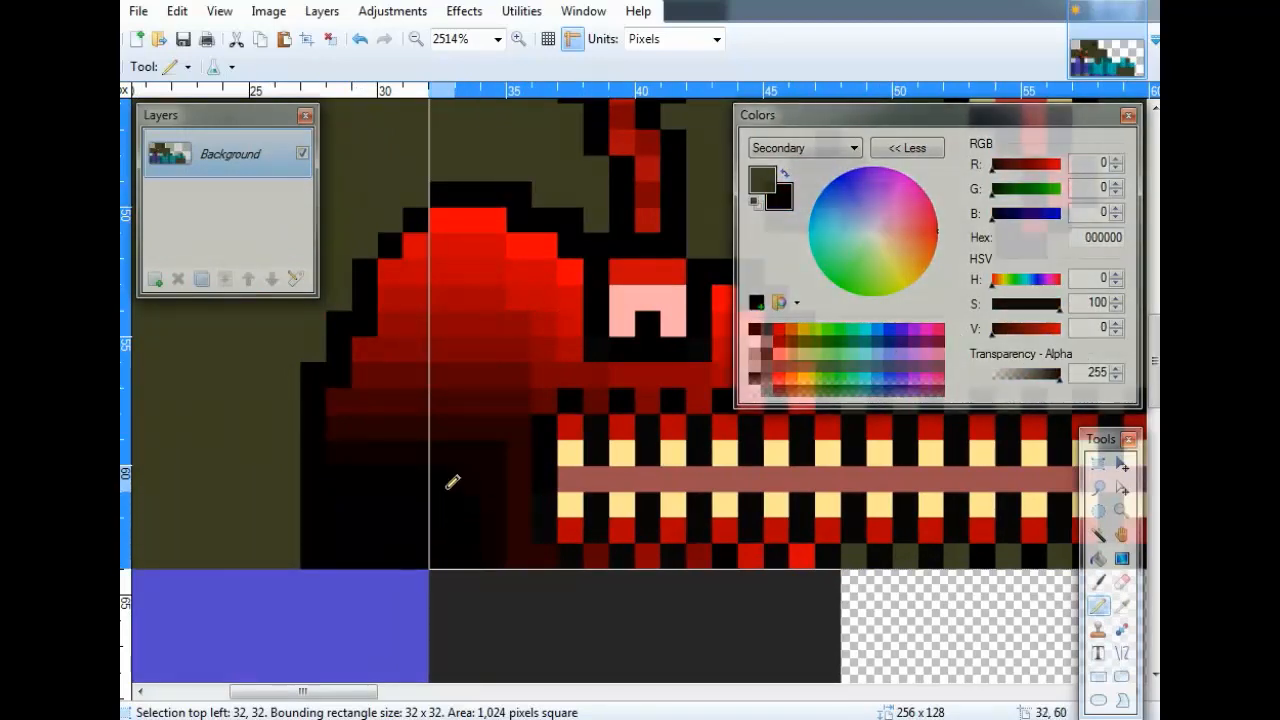
# Deselect the 32 x 32 px face area of the skin texture.
pyautogui.scroll(-4, 456, 535)
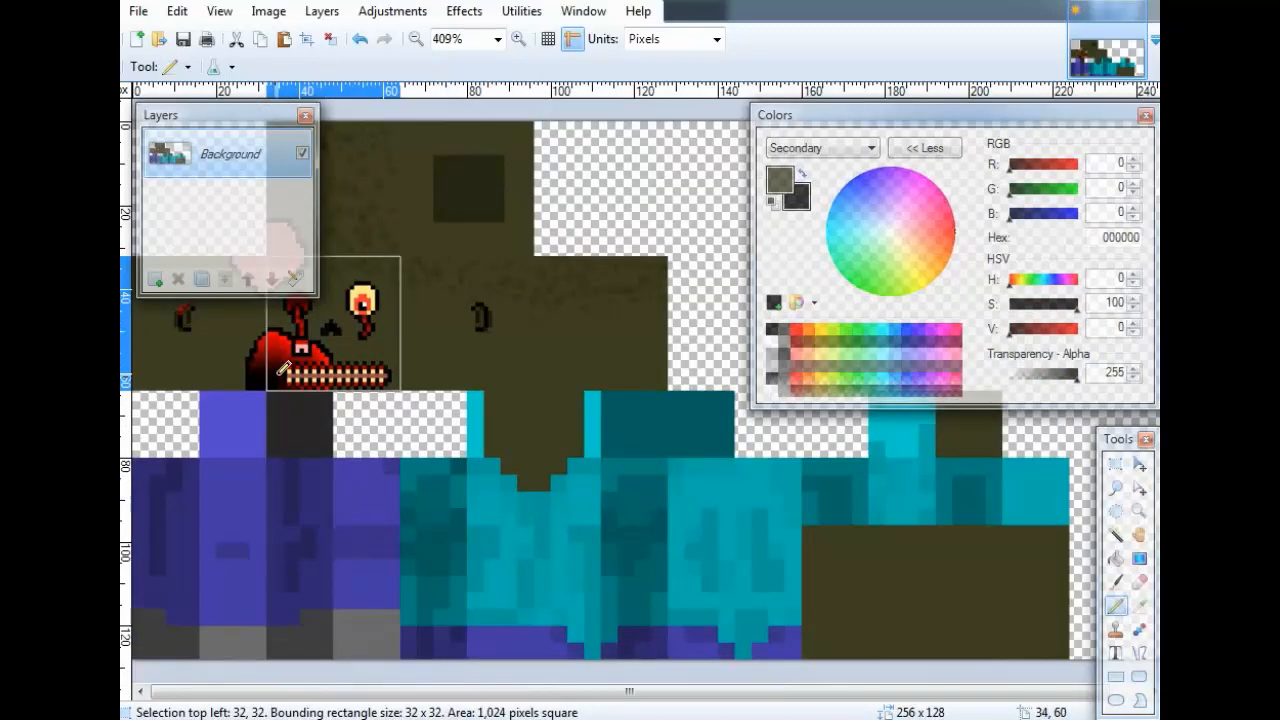
pyautogui.scroll(-7, 523, 503)
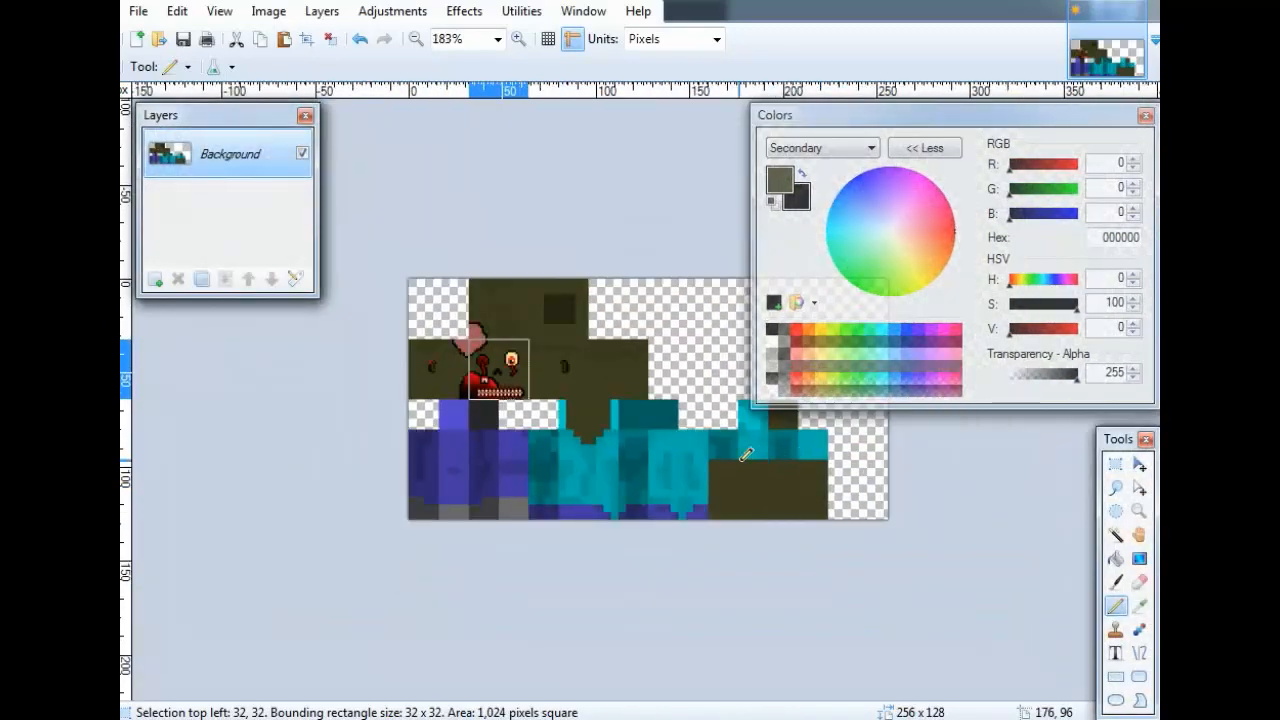
pyautogui.click(334, 44)
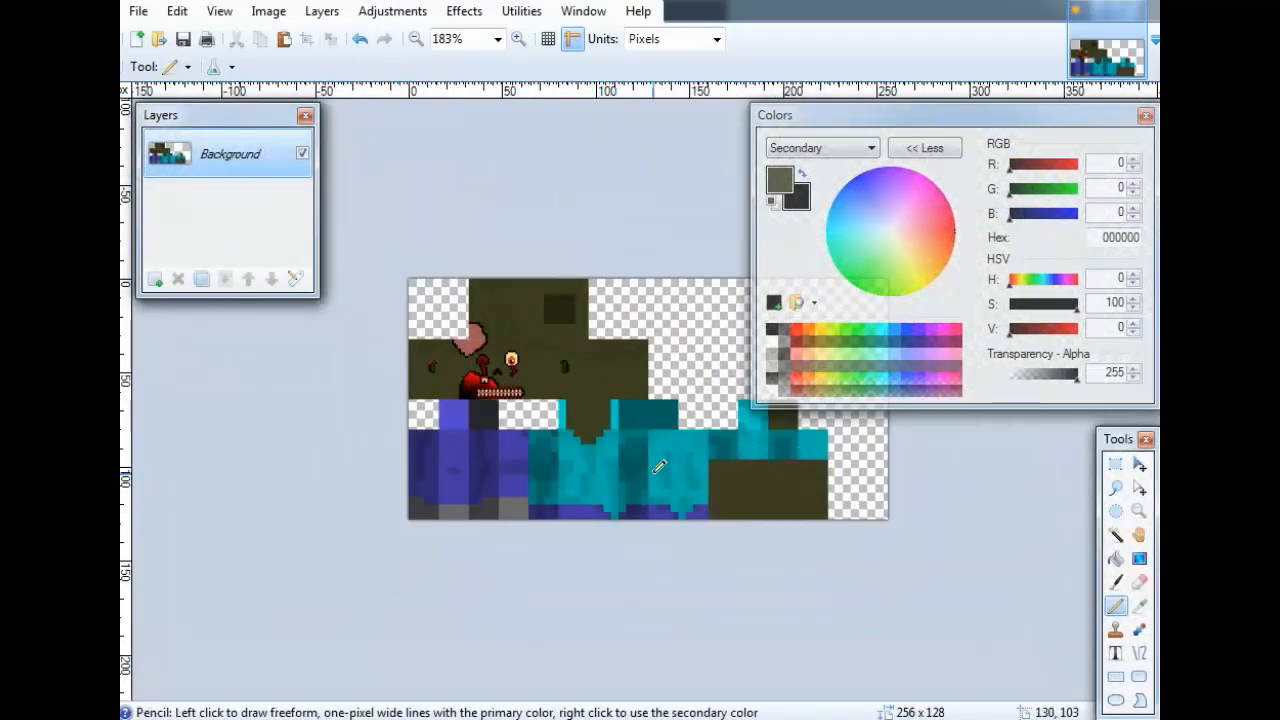
pyautogui.moveTo(657, 470); pyautogui.dragTo(547, 470)
pyautogui.hotkey('ctrl', 'z')
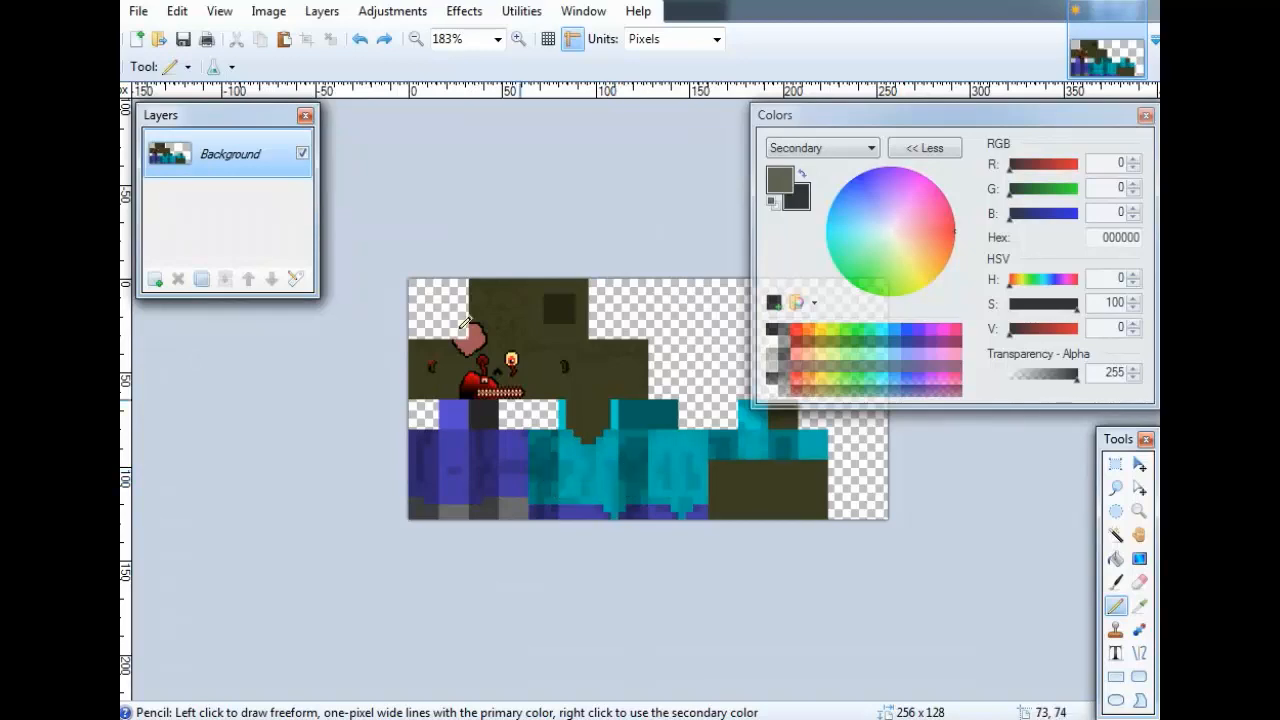
# Examine the brain, eyes, ears and wound across the head texture up close.
pyautogui.scroll(5, 503, 366)
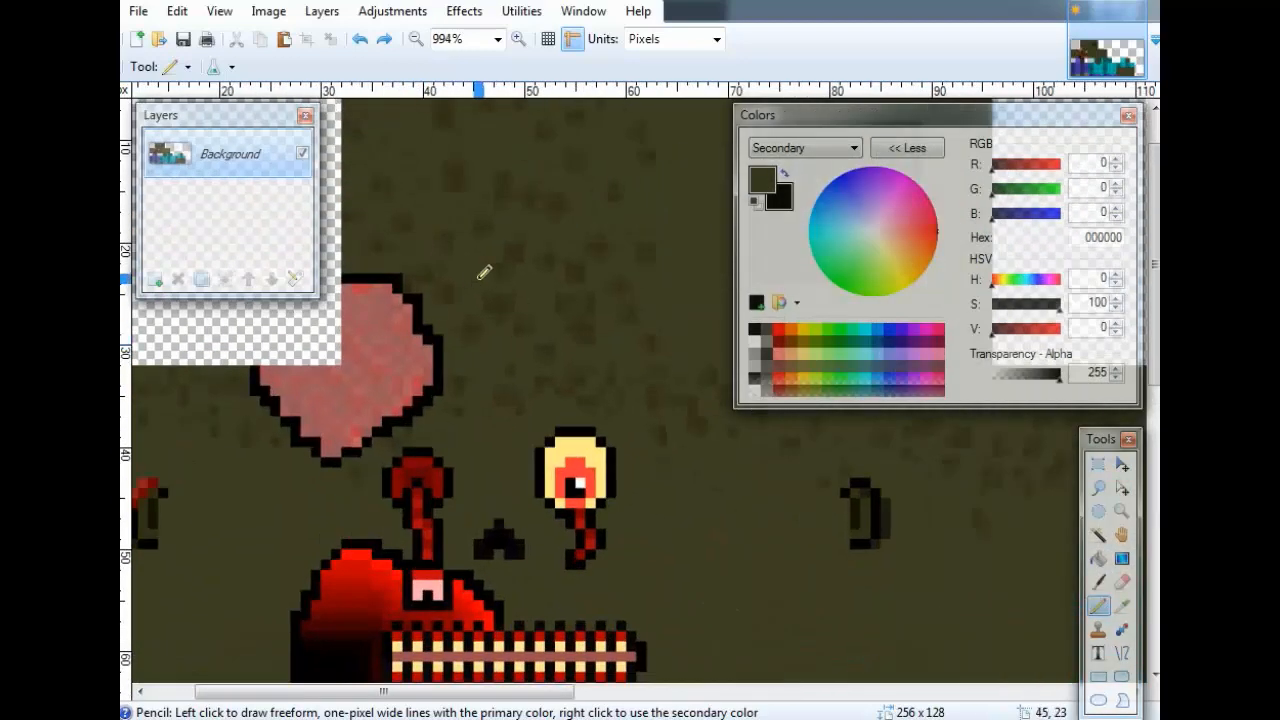
pyautogui.scroll(-2, 483, 271)
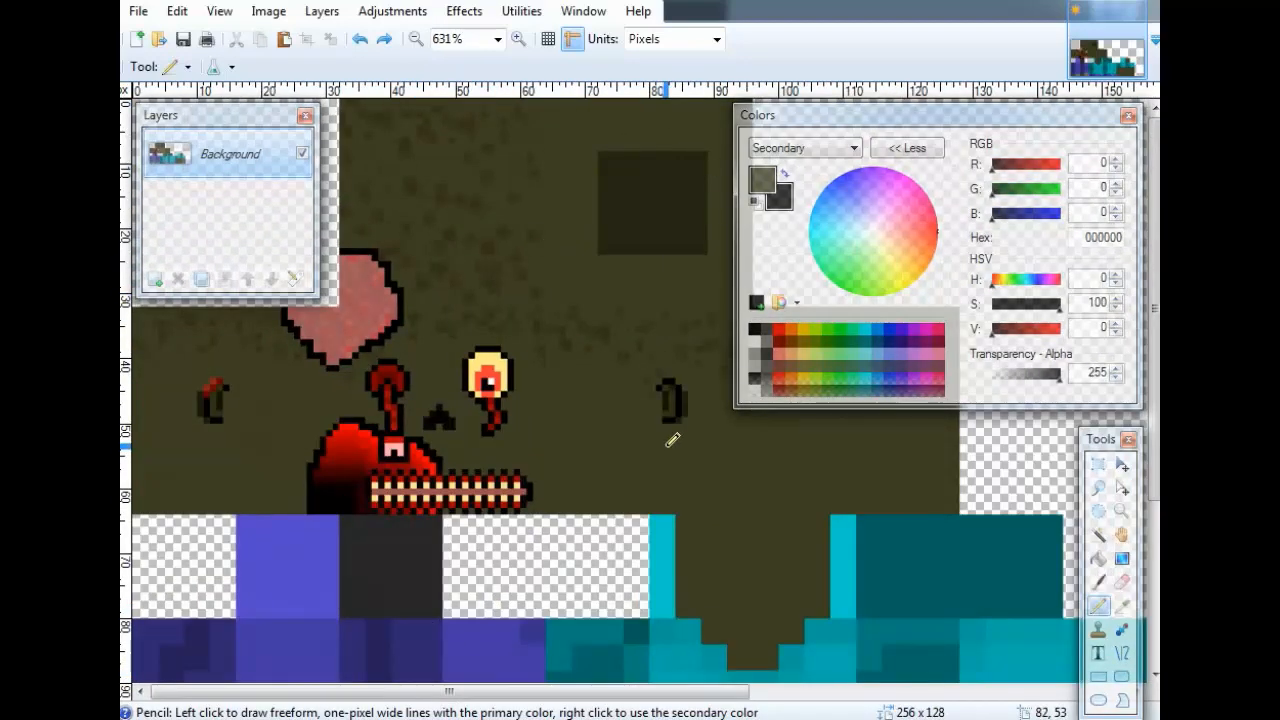
pyautogui.scroll(-1, 673, 442)
pyautogui.scroll(1, 666, 443)
pyautogui.hscroll(-1, 661, 443)
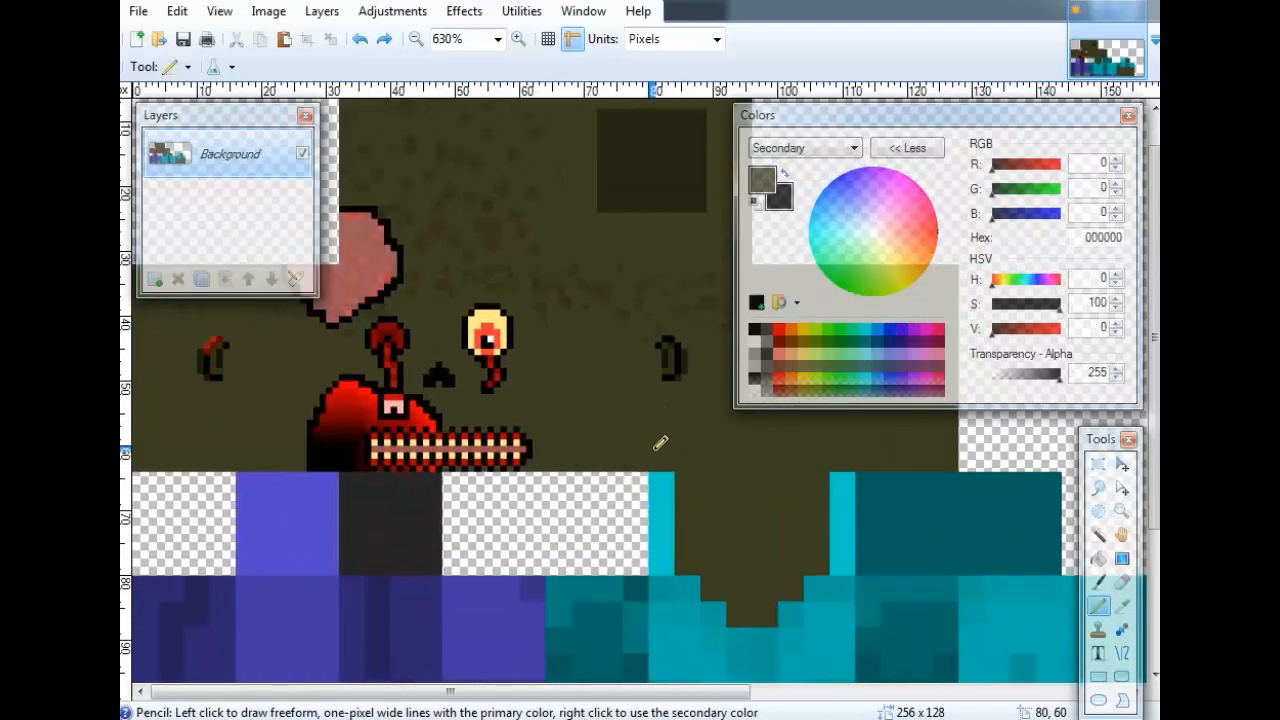
pyautogui.scroll(1, 656, 449)
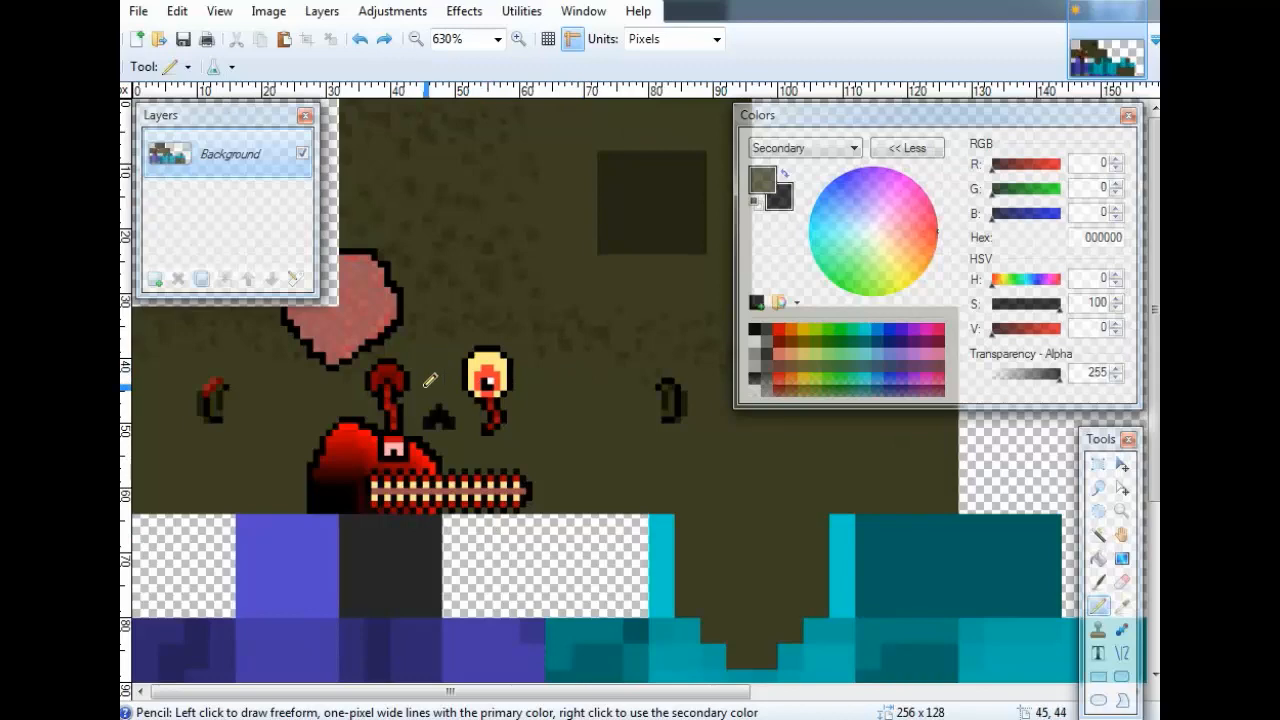
pyautogui.scroll(4, 518, 366)
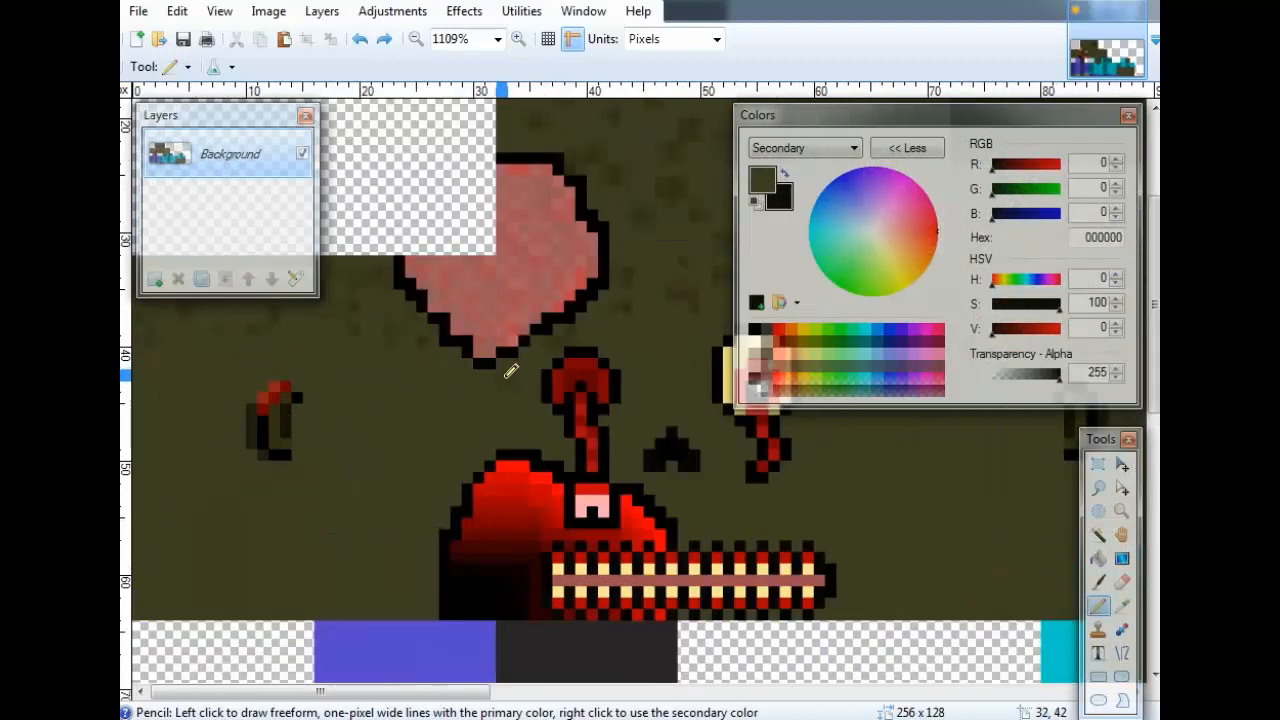
pyautogui.scroll(-2, 430, 307)
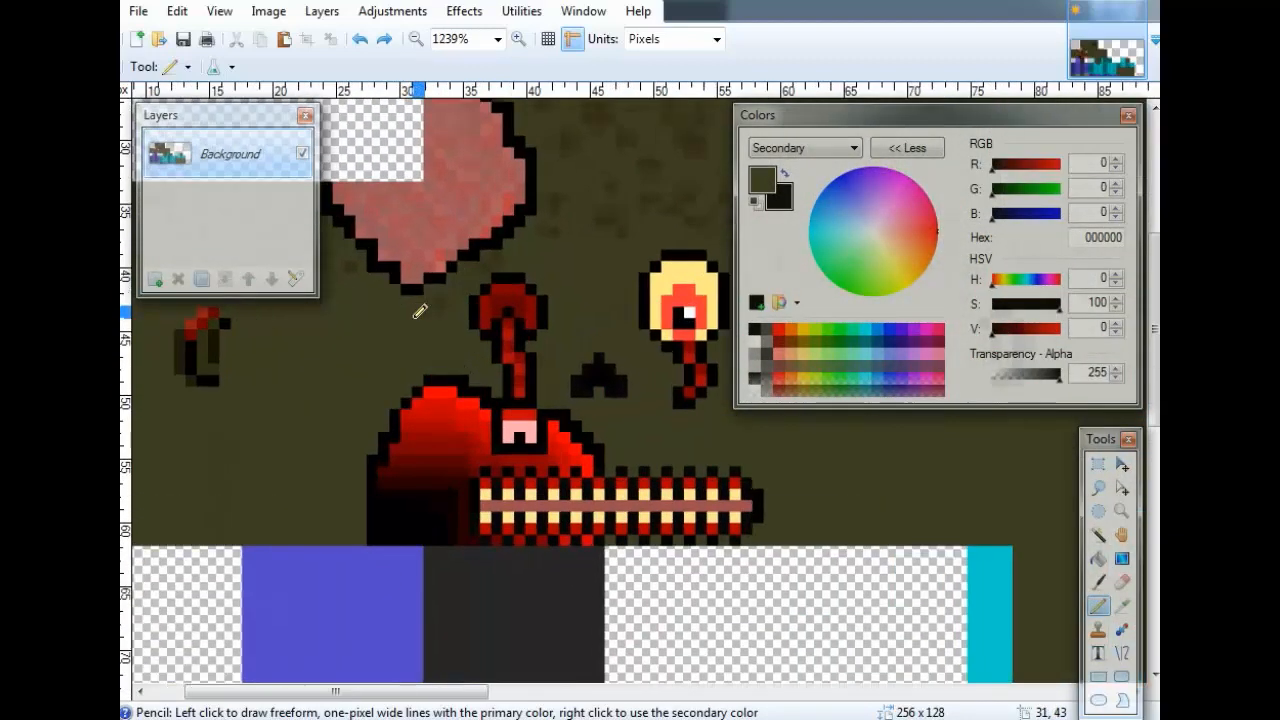
# Move the Layers window clear of the texture and select the 32 x 32 px side of the head at 0, 32.
pyautogui.moveTo(233, 120); pyautogui.dragTo(997, 433)
pyautogui.press('s')
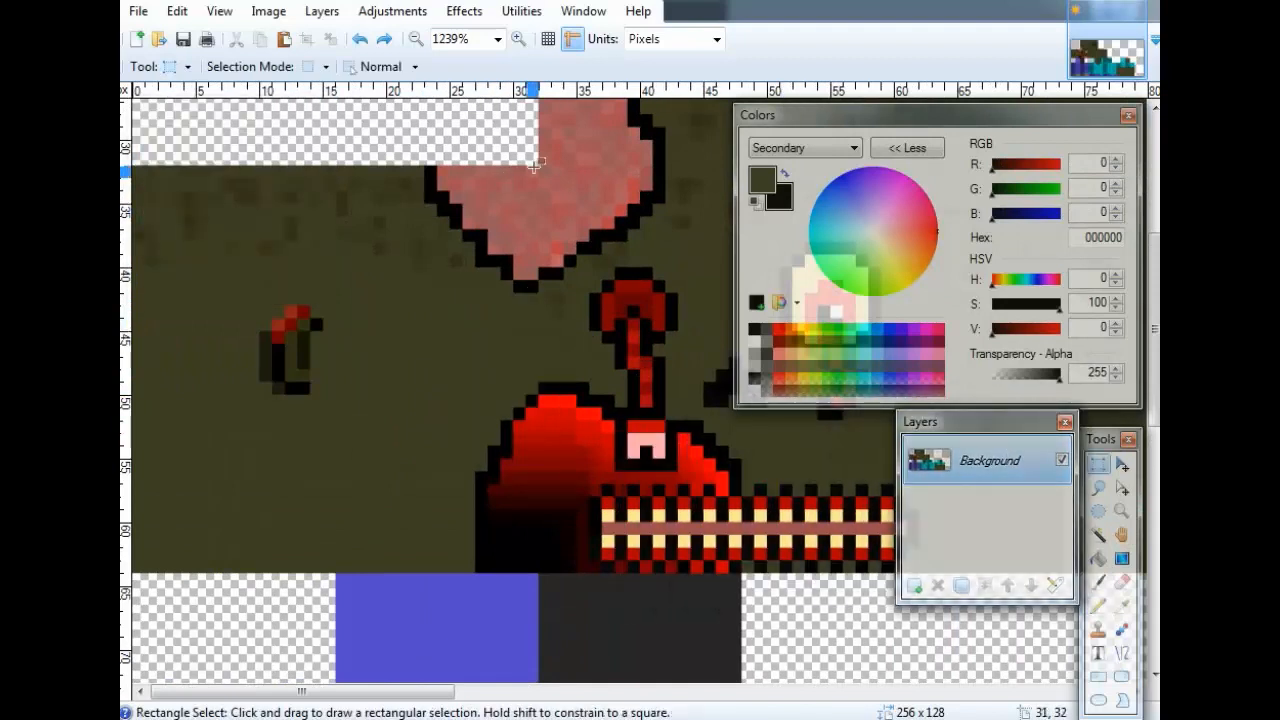
pyautogui.moveTo(531, 171); pyautogui.dragTo(128, 572)
pyautogui.scroll(-2, 408, 386)
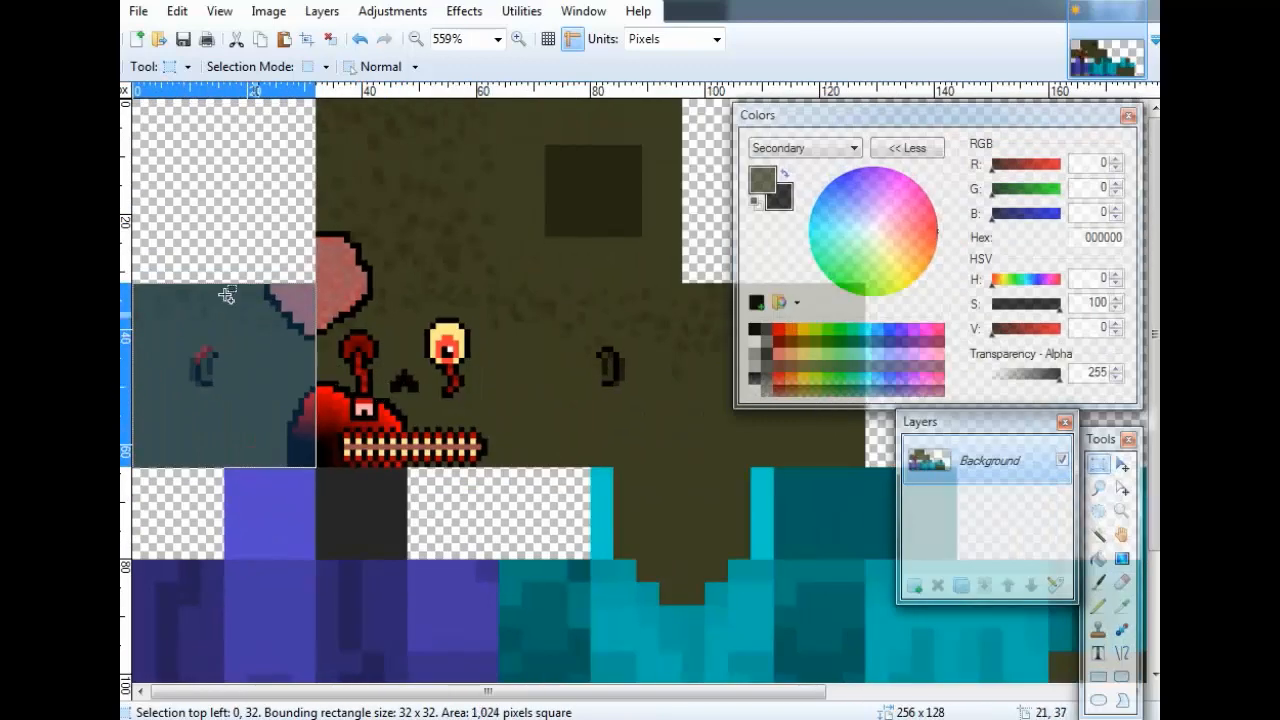
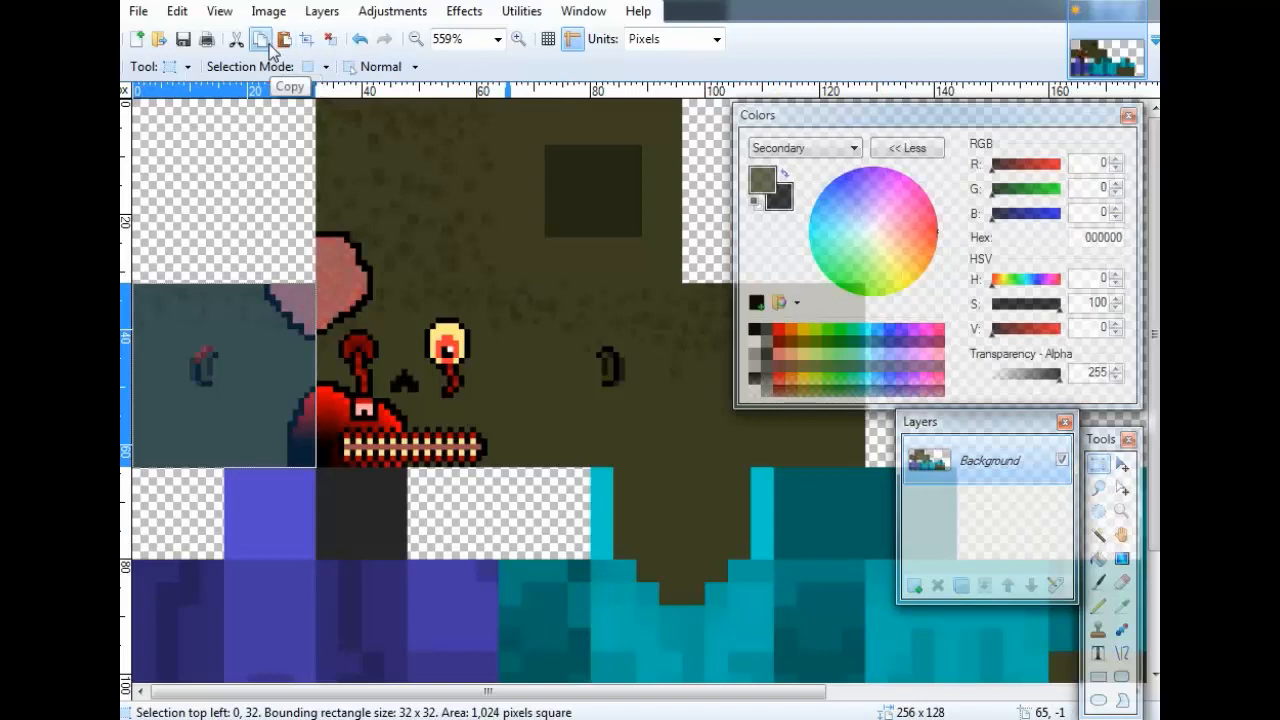
# Paste a copy of the selected head side onto a new layer and name that layer "zombie ear".
pyautogui.click(922, 588)
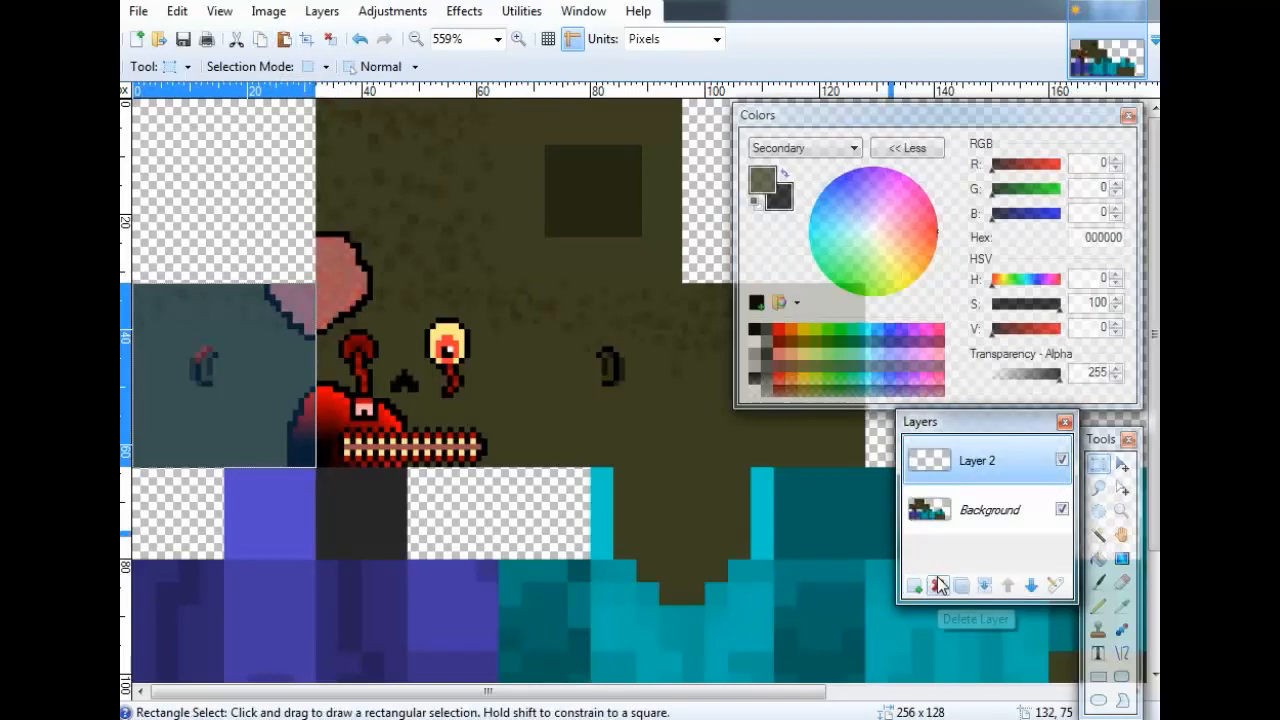
pyautogui.click(285, 41)
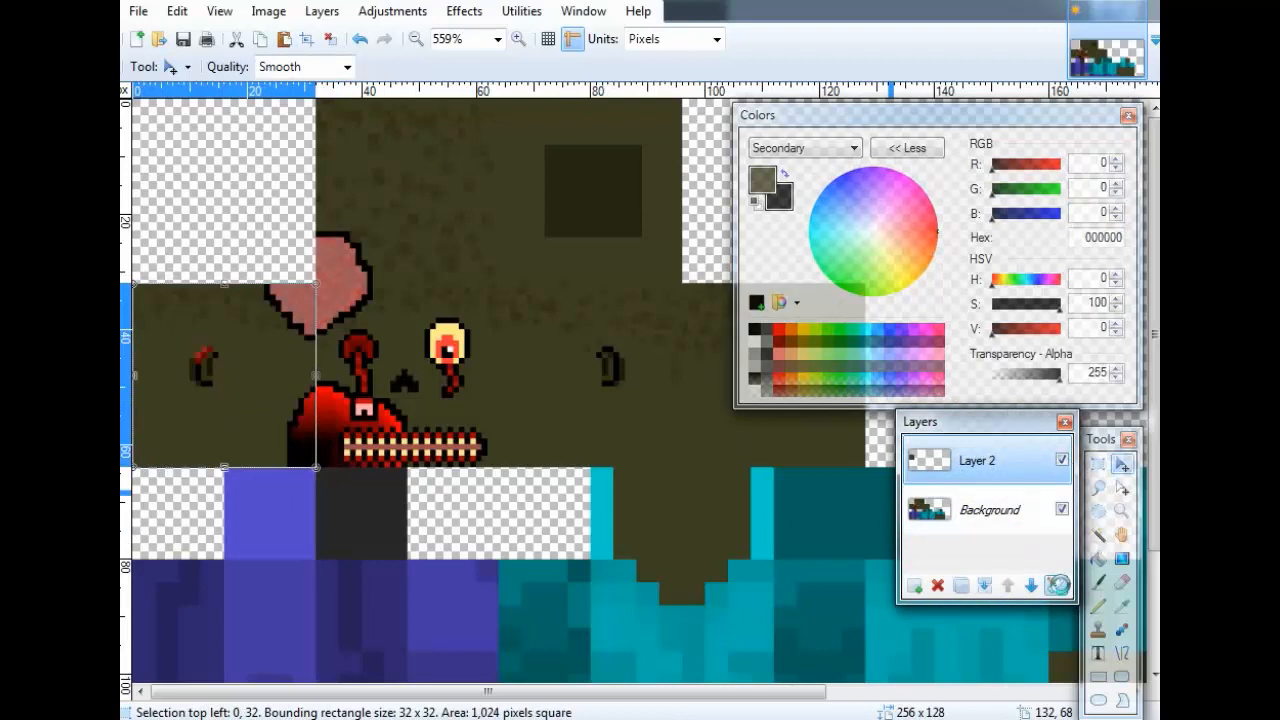
pyautogui.click(1058, 585)
pyautogui.write('zombie ear')
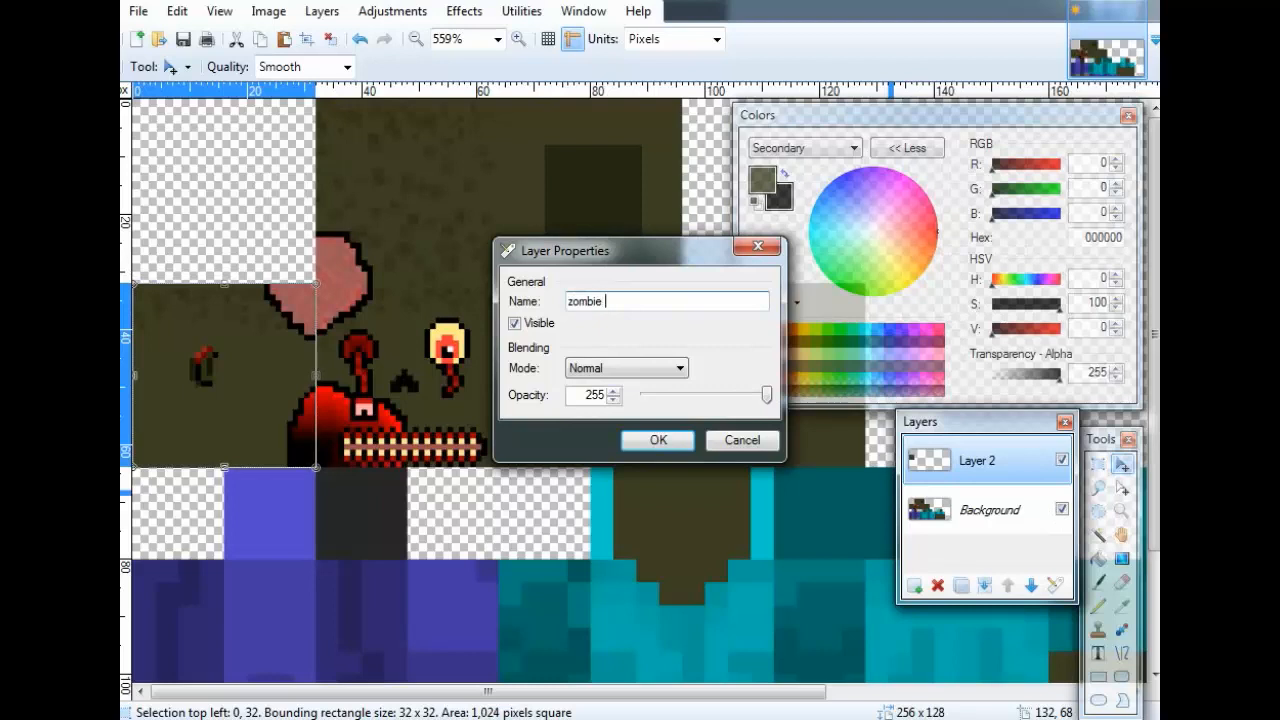
pyautogui.click(670, 441)
# Move the pasted head side to about 18, 33 and flip the zombie ear layer horizontally.
pyautogui.moveTo(222, 396); pyautogui.dragTo(320, 401)
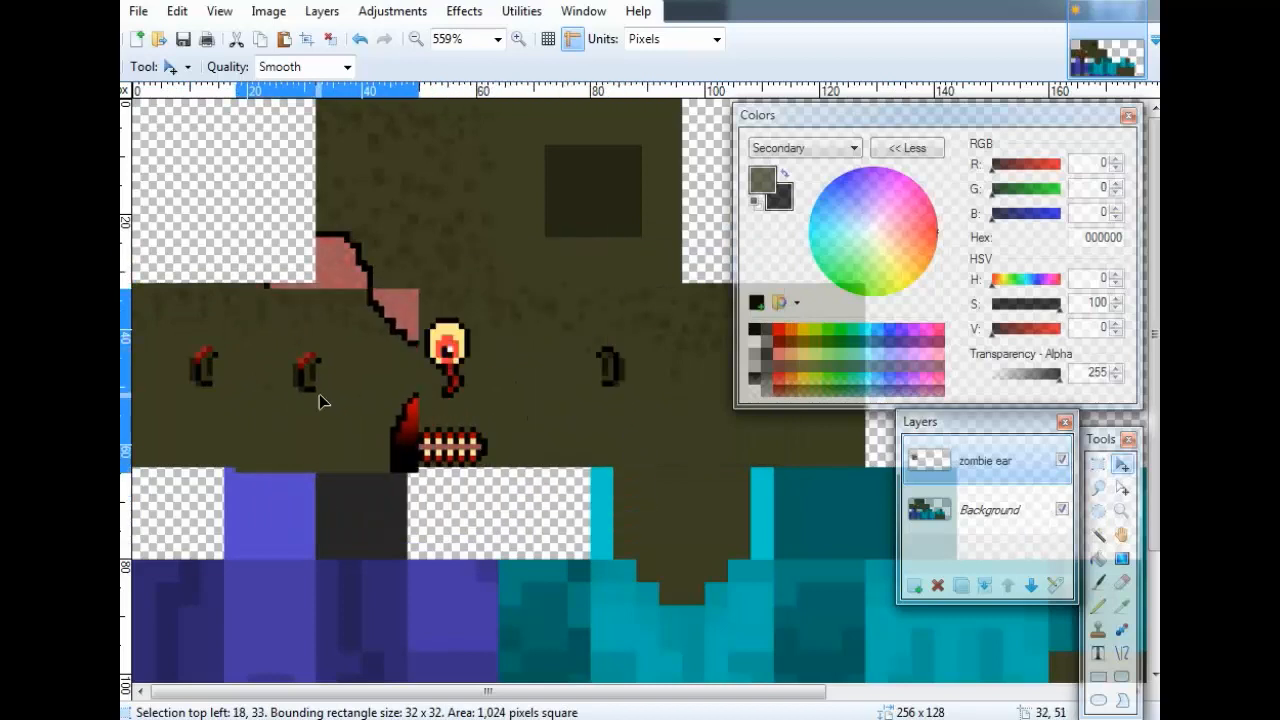
pyautogui.click(322, 11)
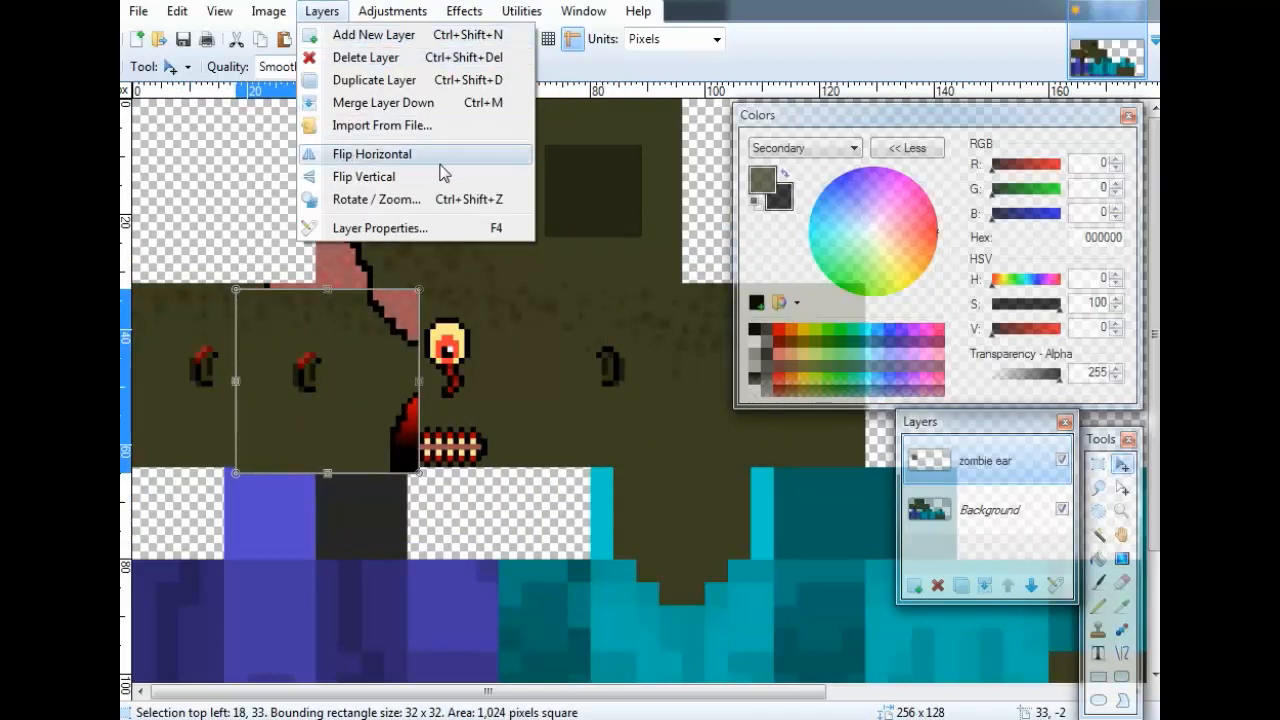
pyautogui.click(371, 158)
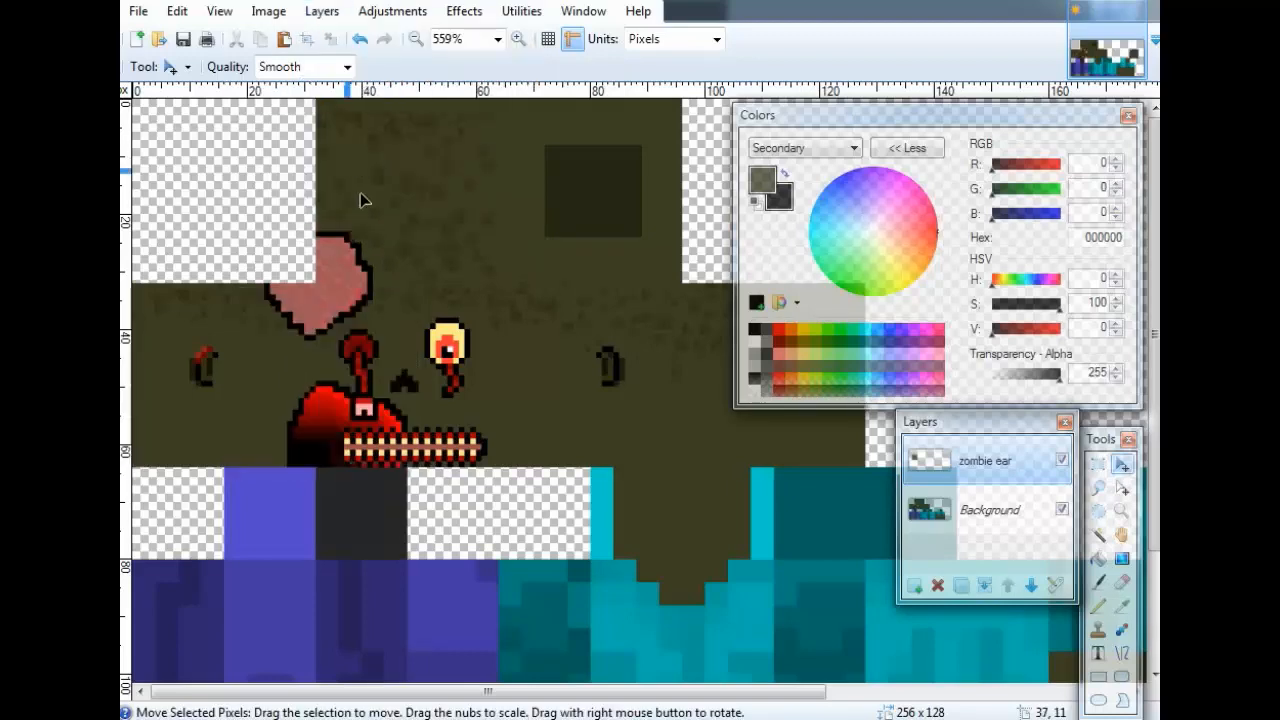
# Move the mirrored ear piece across the texture onto the opposite side of the head, with its corner at about 63, 33.
pyautogui.hotkey('ctrl', 'b')
pyautogui.scroll(-7, 513, 368)
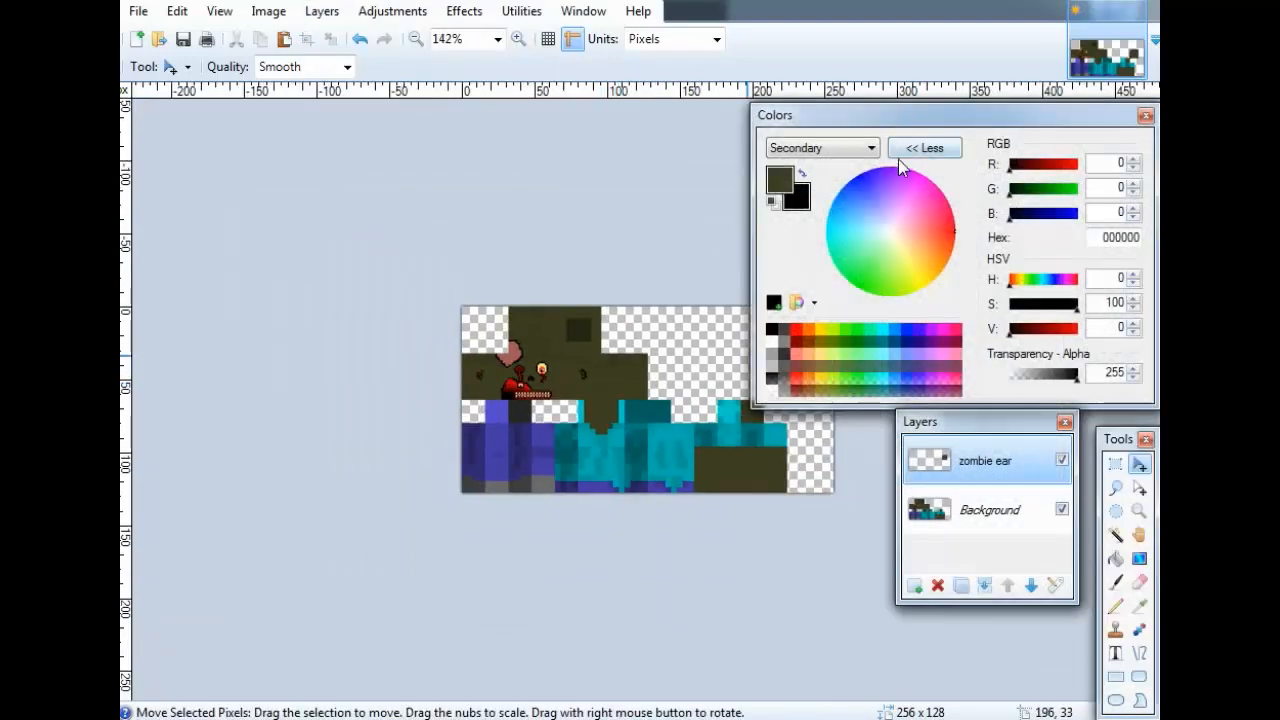
pyautogui.click(902, 151)
pyautogui.moveTo(783, 385); pyautogui.dragTo(533, 385)
pyautogui.scroll(6, 533, 385)
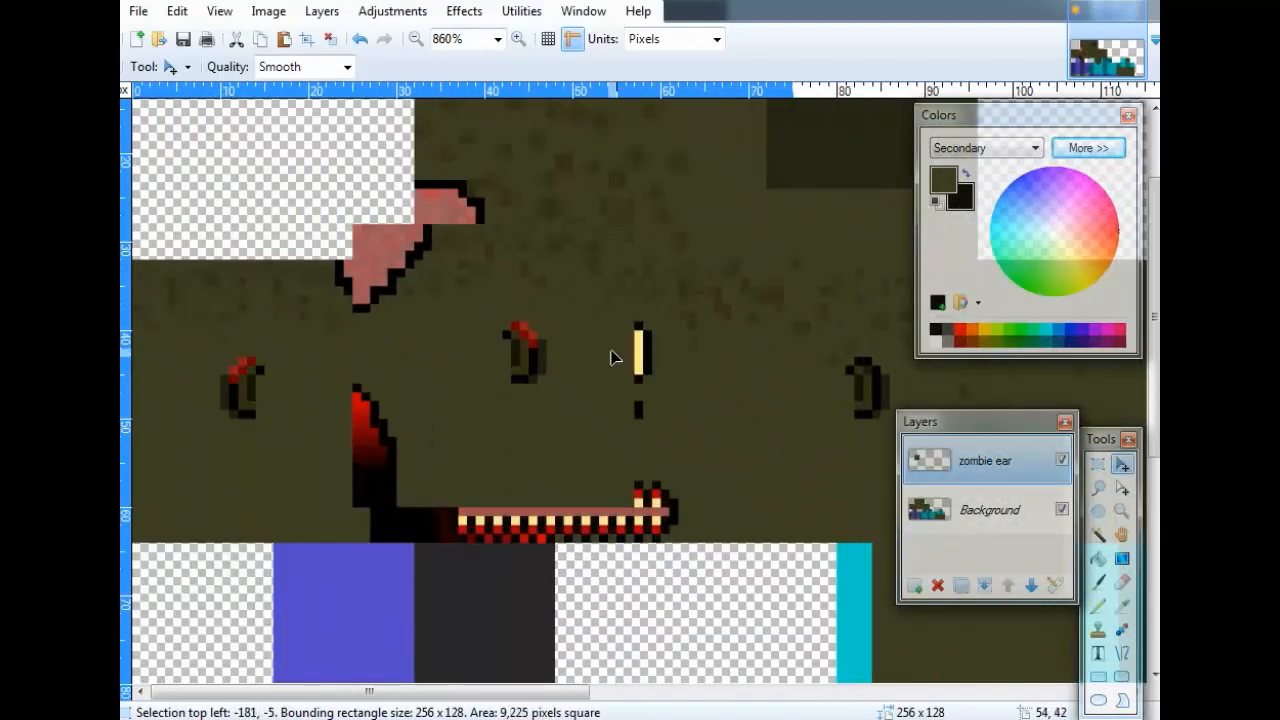
pyautogui.moveTo(611, 352); pyautogui.dragTo(792, 416)
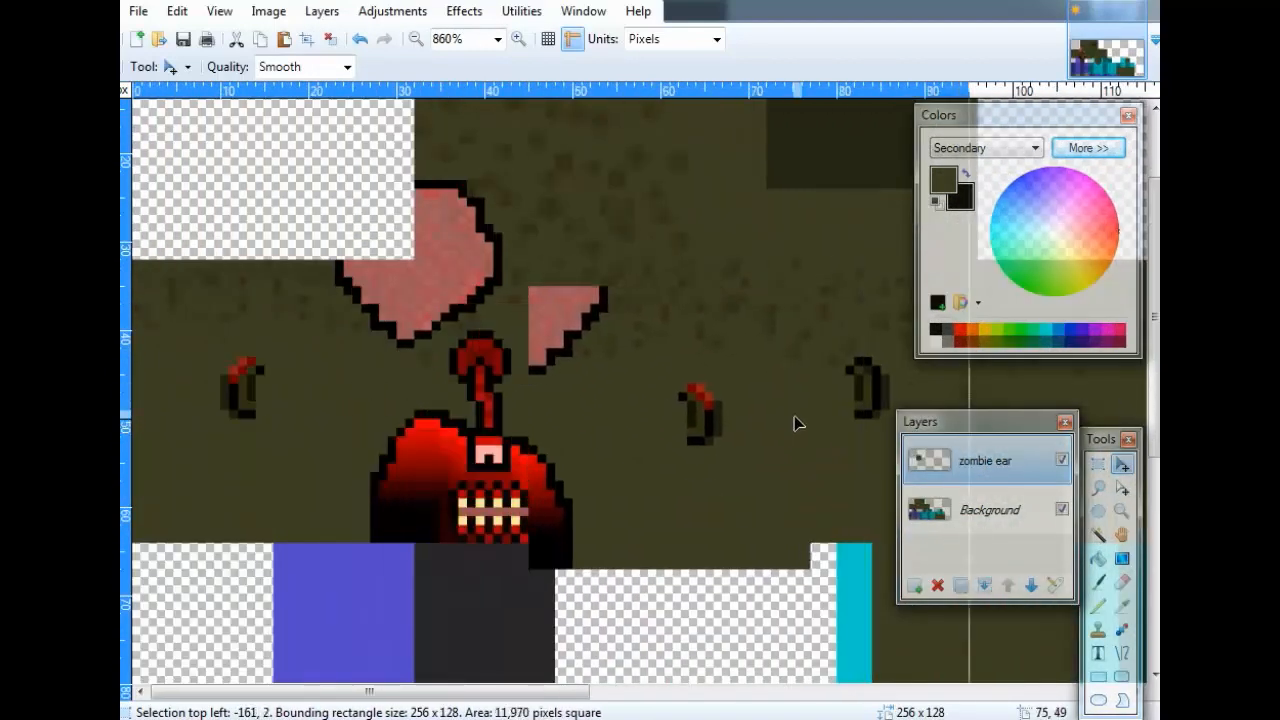
pyautogui.hscroll(5, 792, 416)
pyautogui.moveTo(254, 386); pyautogui.dragTo(441, 386)
pyautogui.scroll(6, 421, 360)
pyautogui.scroll(-5, 453, 380)
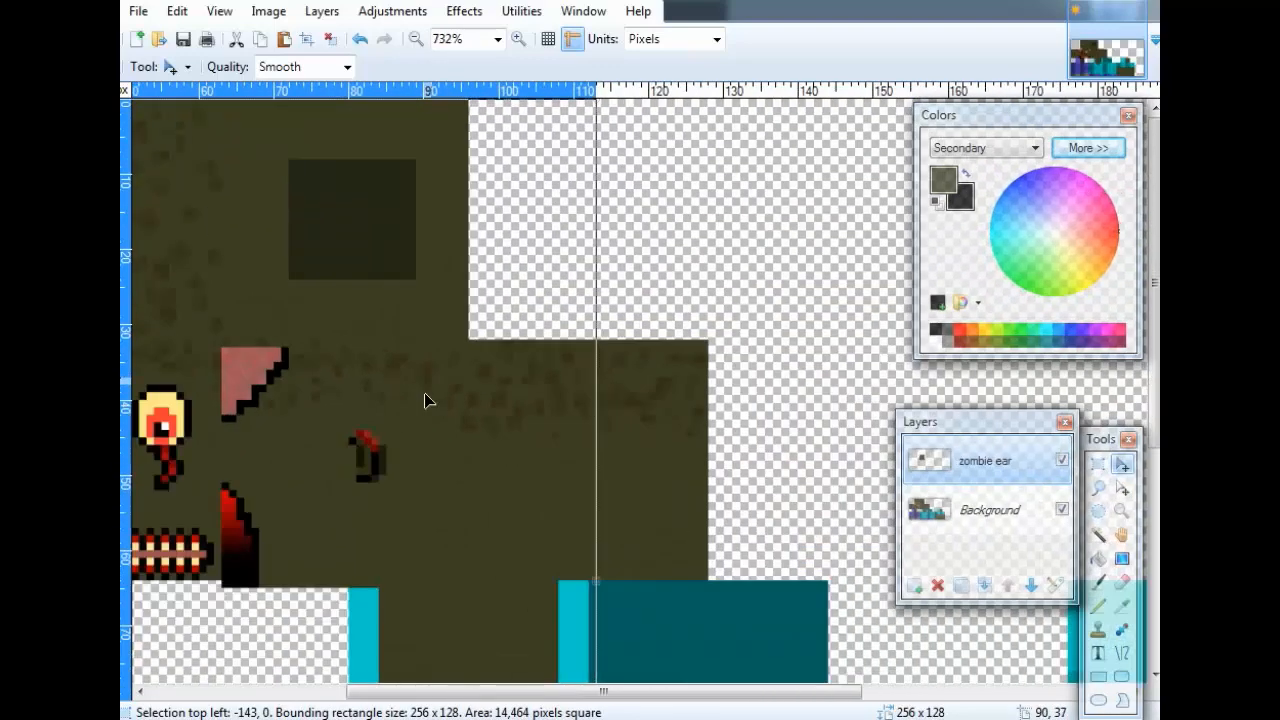
# Hide the Background layer to select only the 32 x 32 px mirrored ear piece at 63, 33, and show the Background again.
pyautogui.click(330, 39)
pyautogui.click(1098, 535)
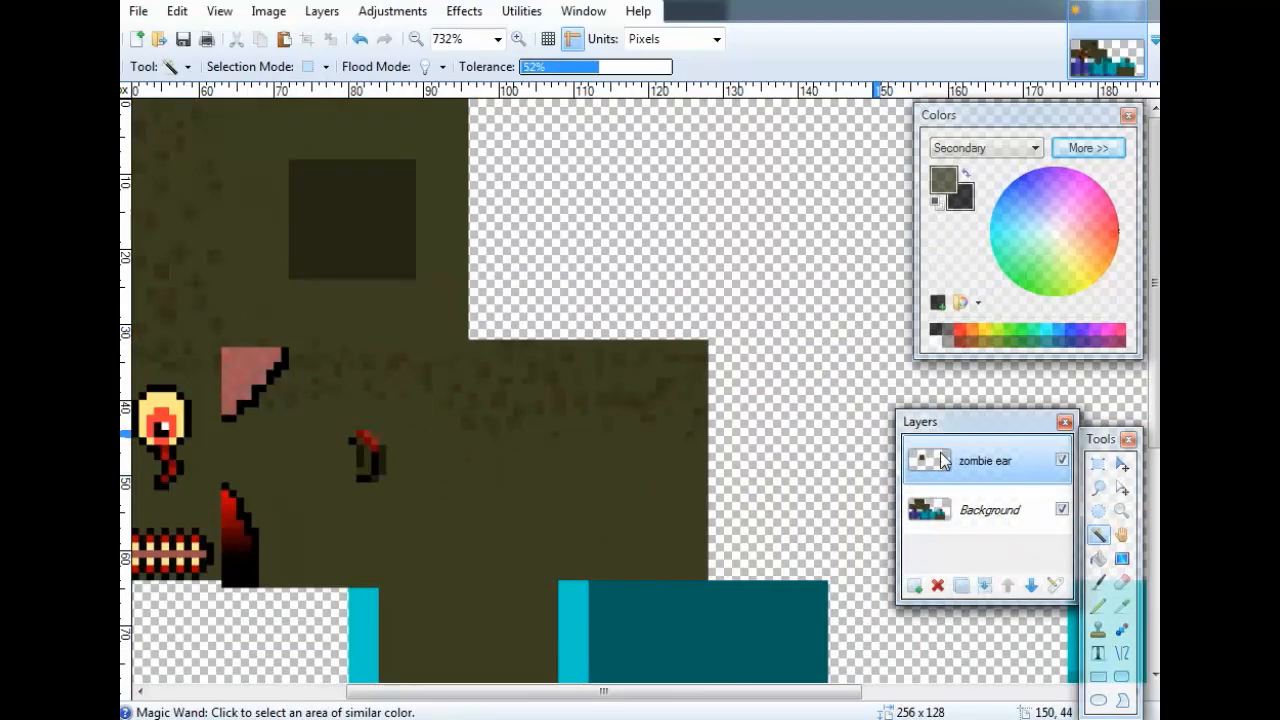
pyautogui.click(1098, 463)
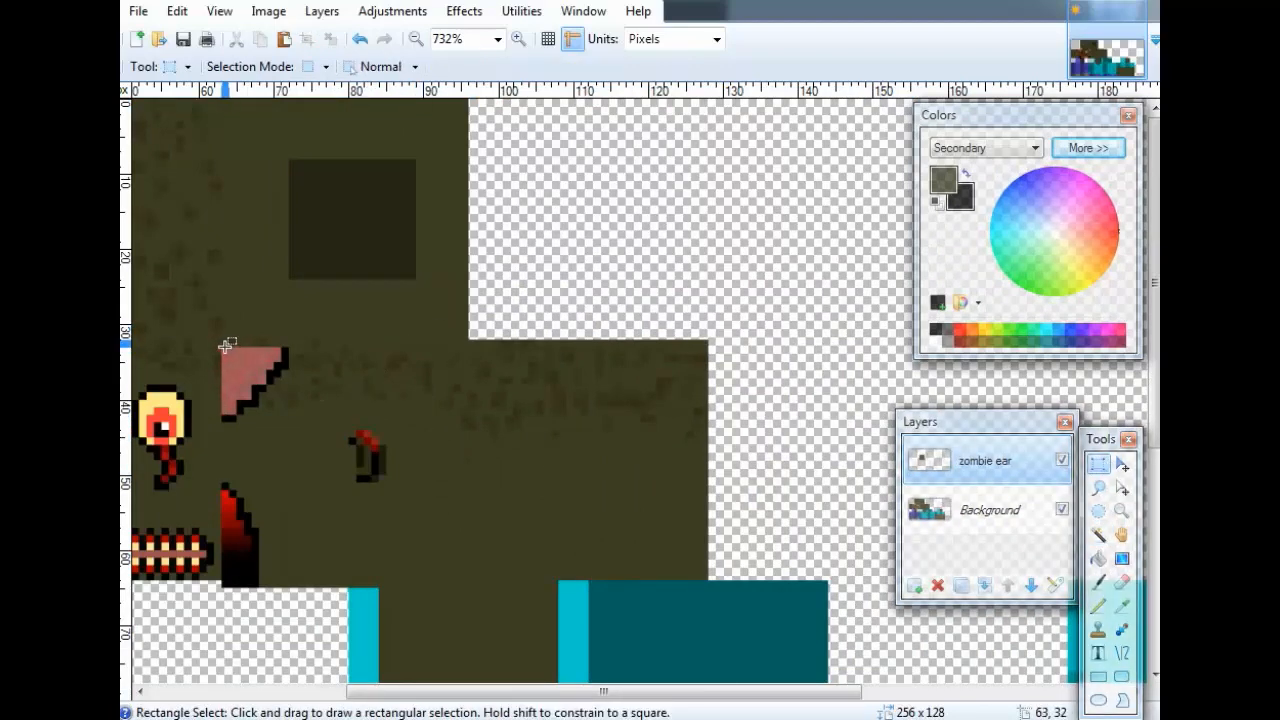
pyautogui.click(1061, 509)
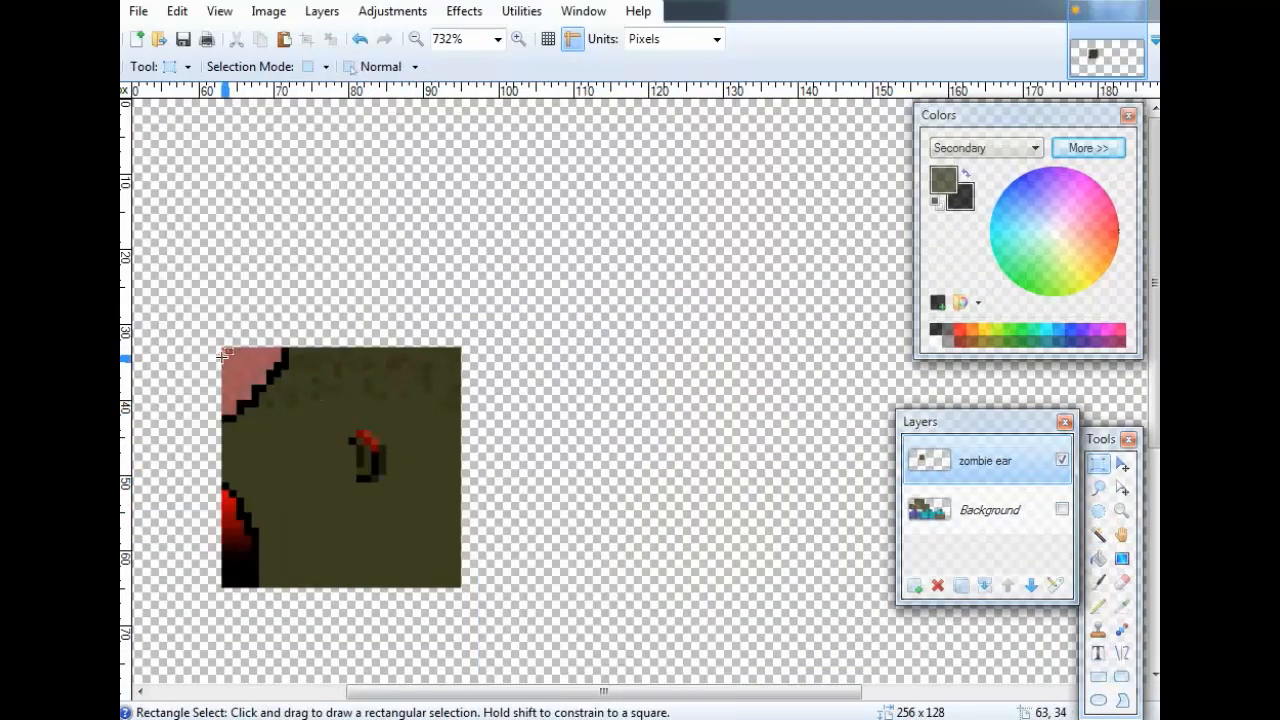
pyautogui.moveTo(224, 347); pyautogui.dragTo(461, 588)
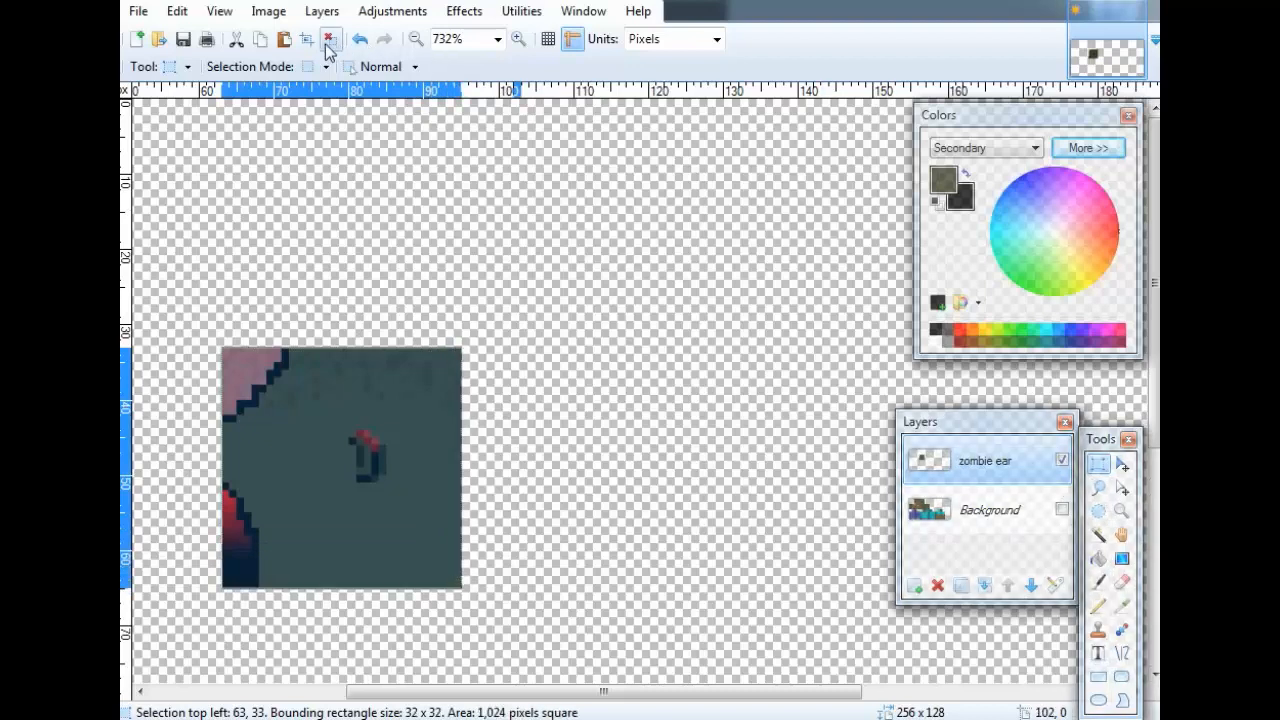
pyautogui.click(1061, 509)
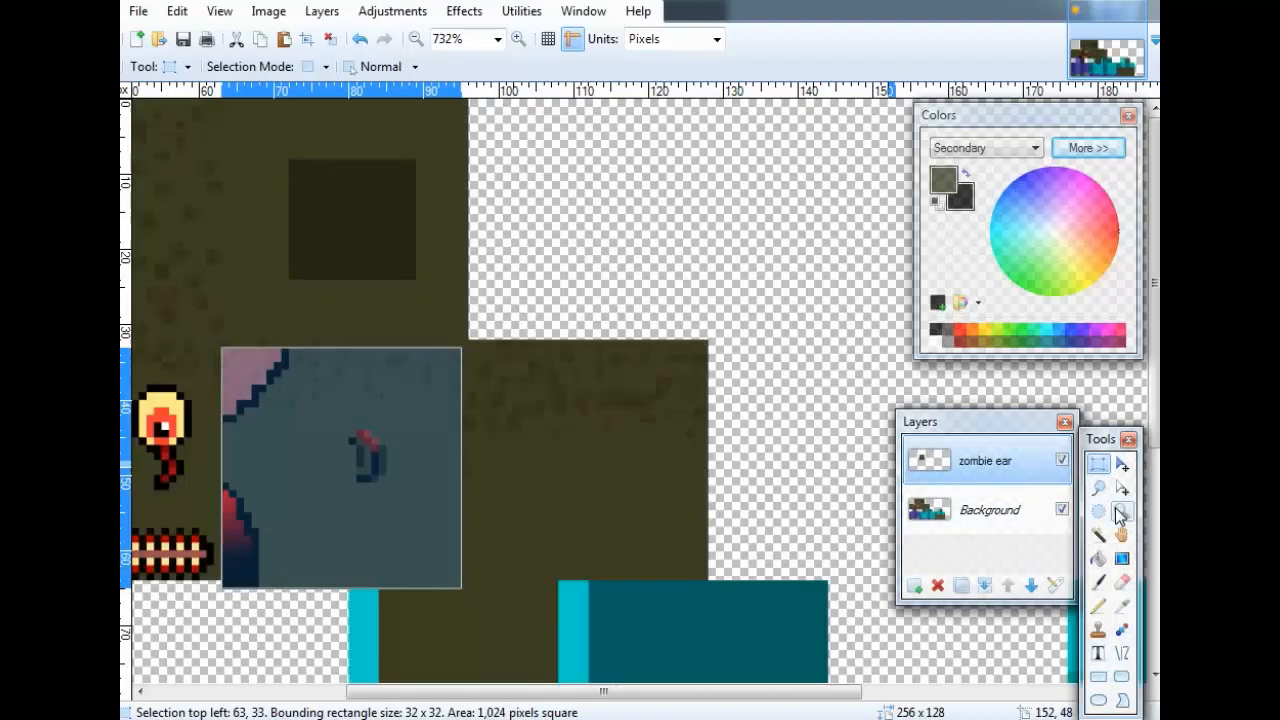
pyautogui.click(1122, 464)
pyautogui.scroll(5, 360, 430)
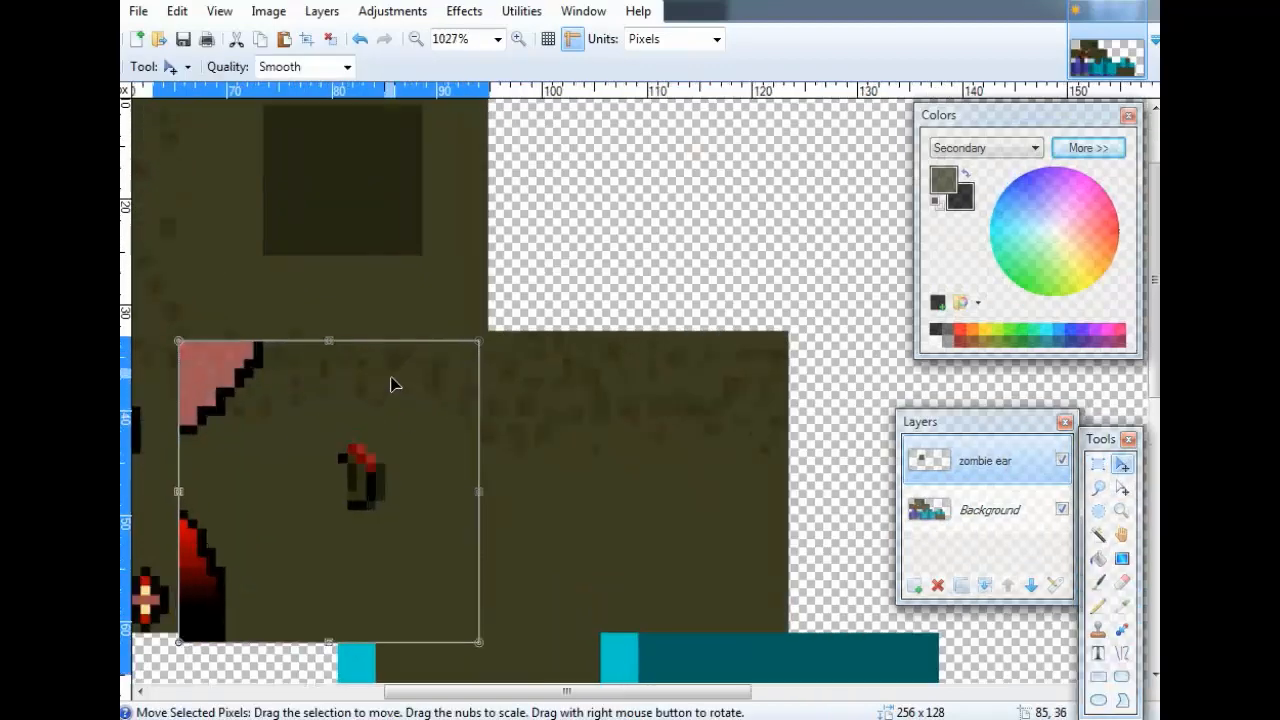
# Align the mirrored ear piece with the head side by moving its corner to 64, 32.
pyautogui.moveTo(537, 357); pyautogui.dragTo(566, 343)
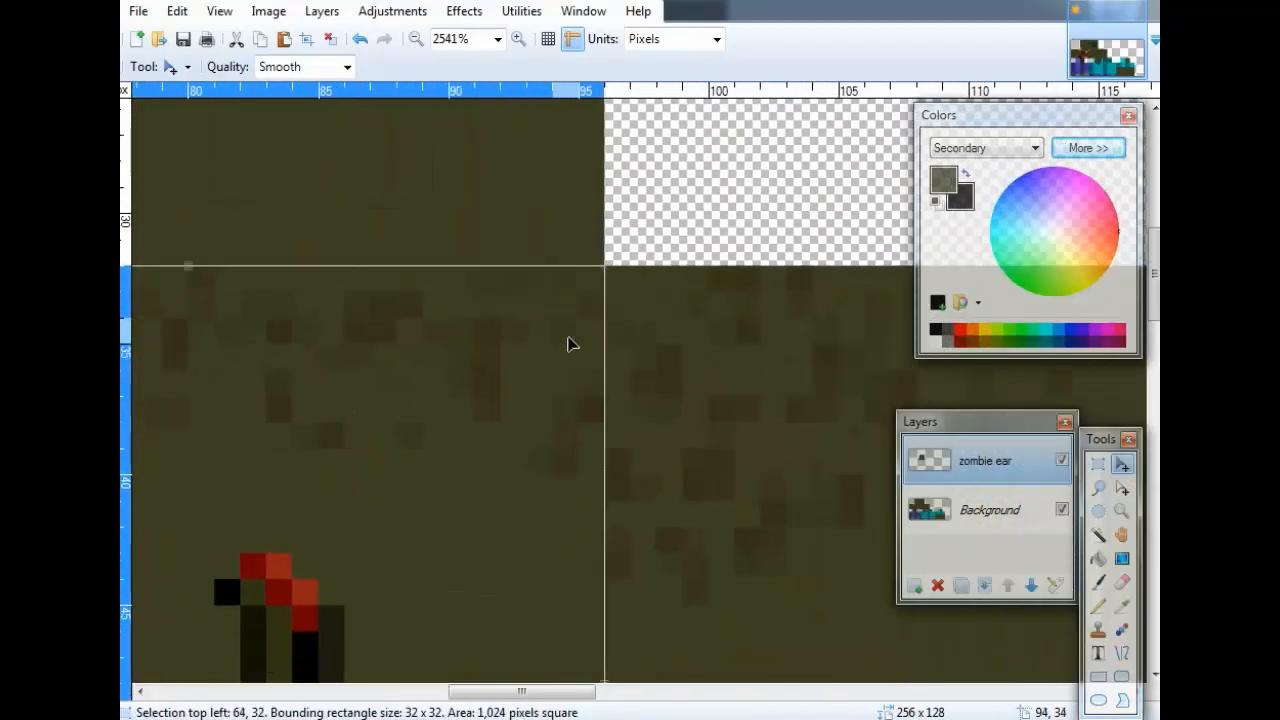
pyautogui.scroll(1, 448, 346)
pyautogui.scroll(-6, 449, 352)
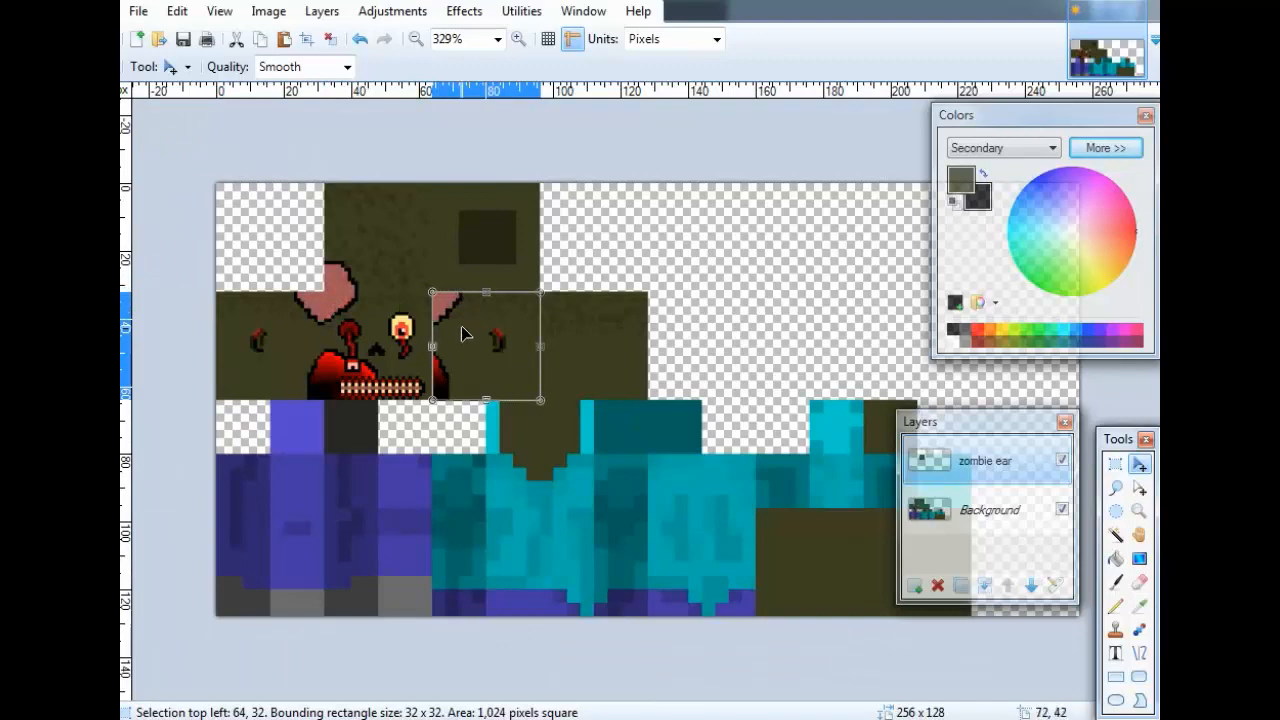
pyautogui.scroll(3, 461, 334)
pyautogui.scroll(-3, 460, 346)
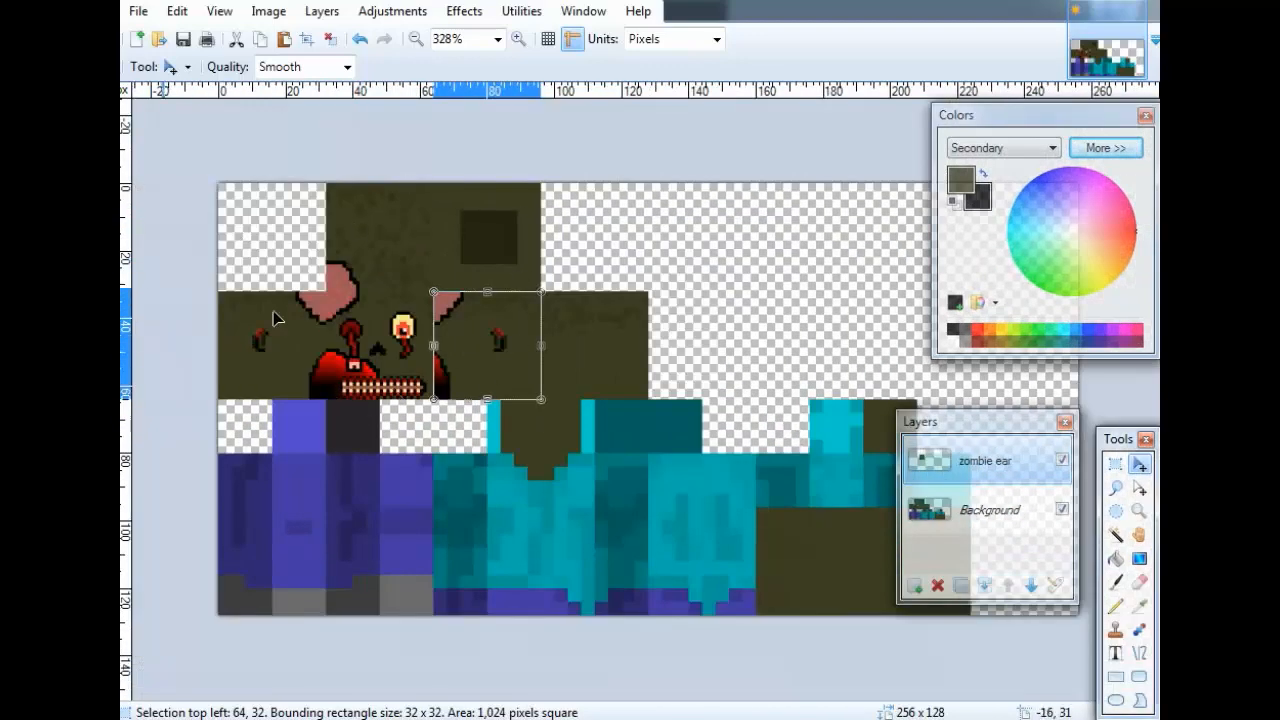
pyautogui.scroll(3, 459, 348)
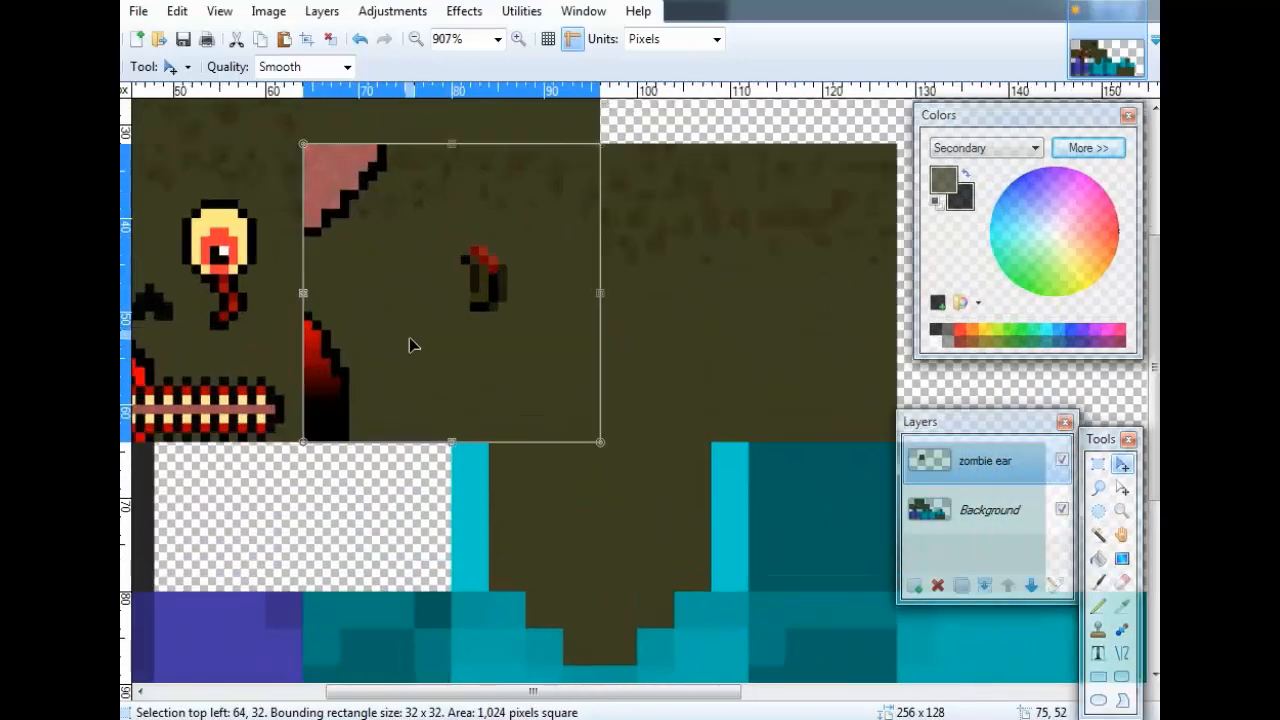
# Paint over the copied mouth and brain remnants on the ear piece in the skin colour with a 40 px wide Paintbrush.
pyautogui.press('k')
pyautogui.press('p')
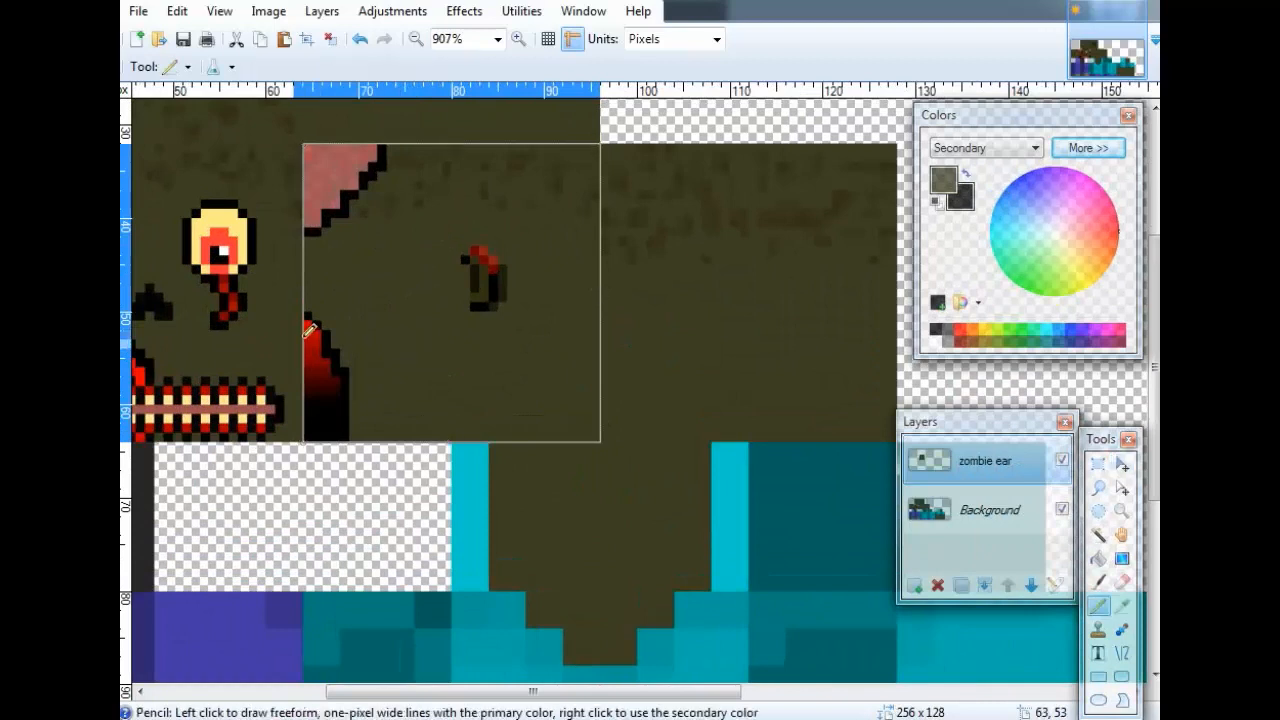
pyautogui.press('b')
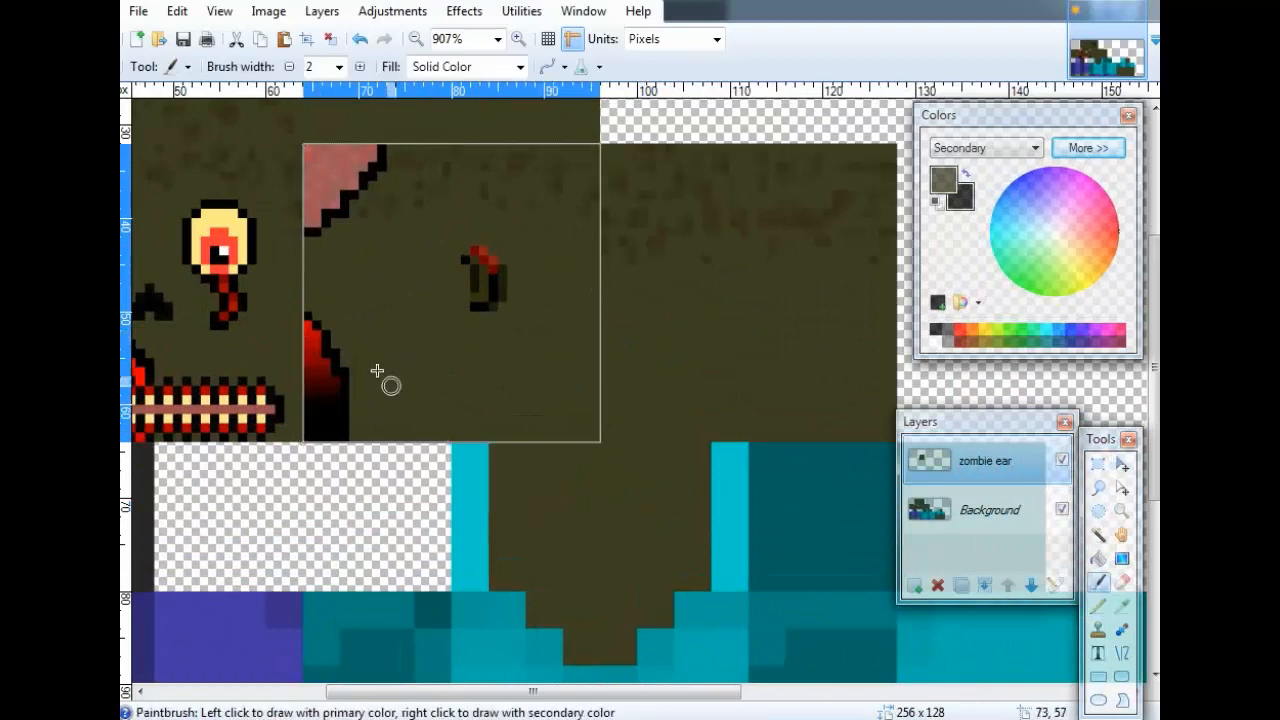
pyautogui.click(341, 66)
pyautogui.click(325, 350)
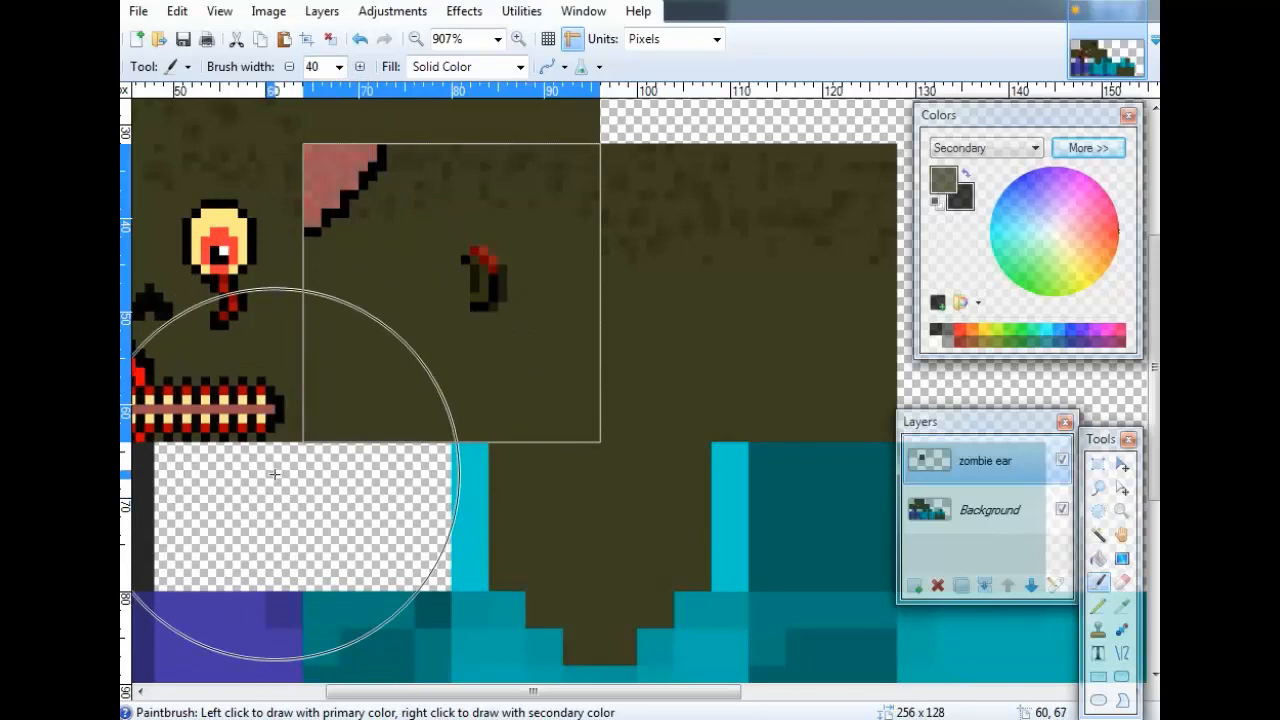
pyautogui.scroll(1, 205, 125)
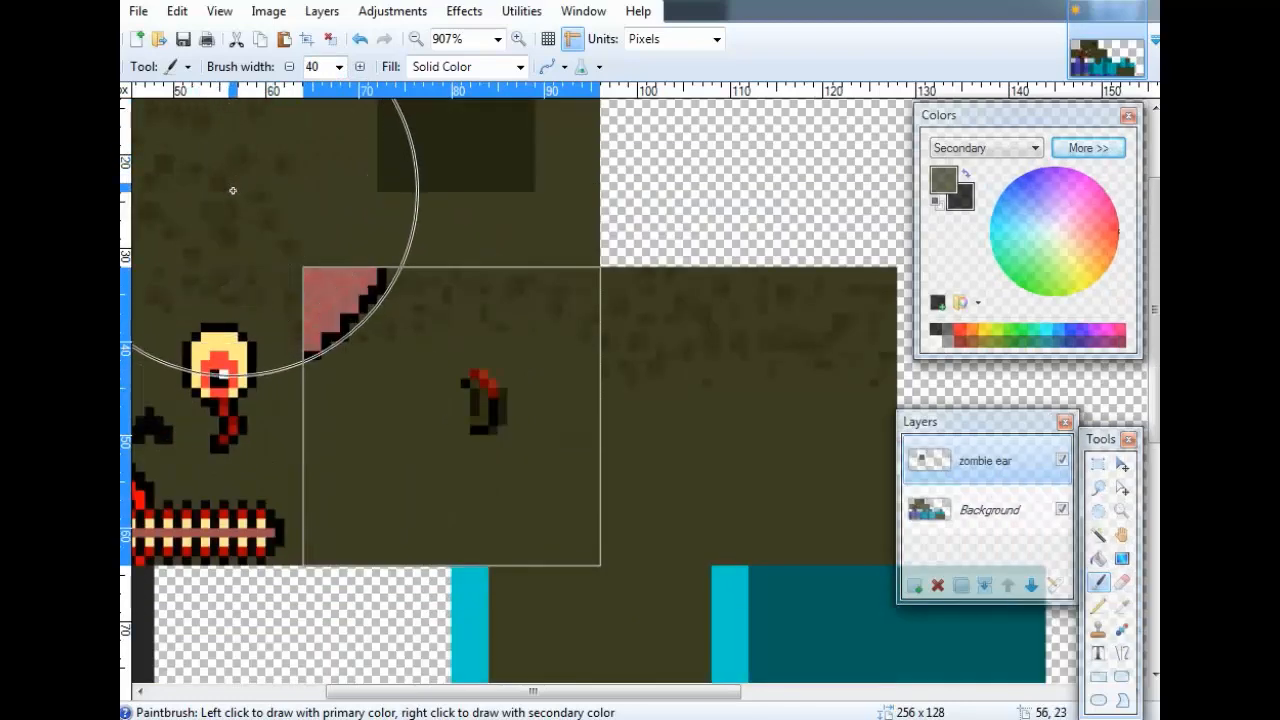
# Hide the Background layer to check the cleaned ear piece on its own, and show the Background again.
pyautogui.click(1061, 509)
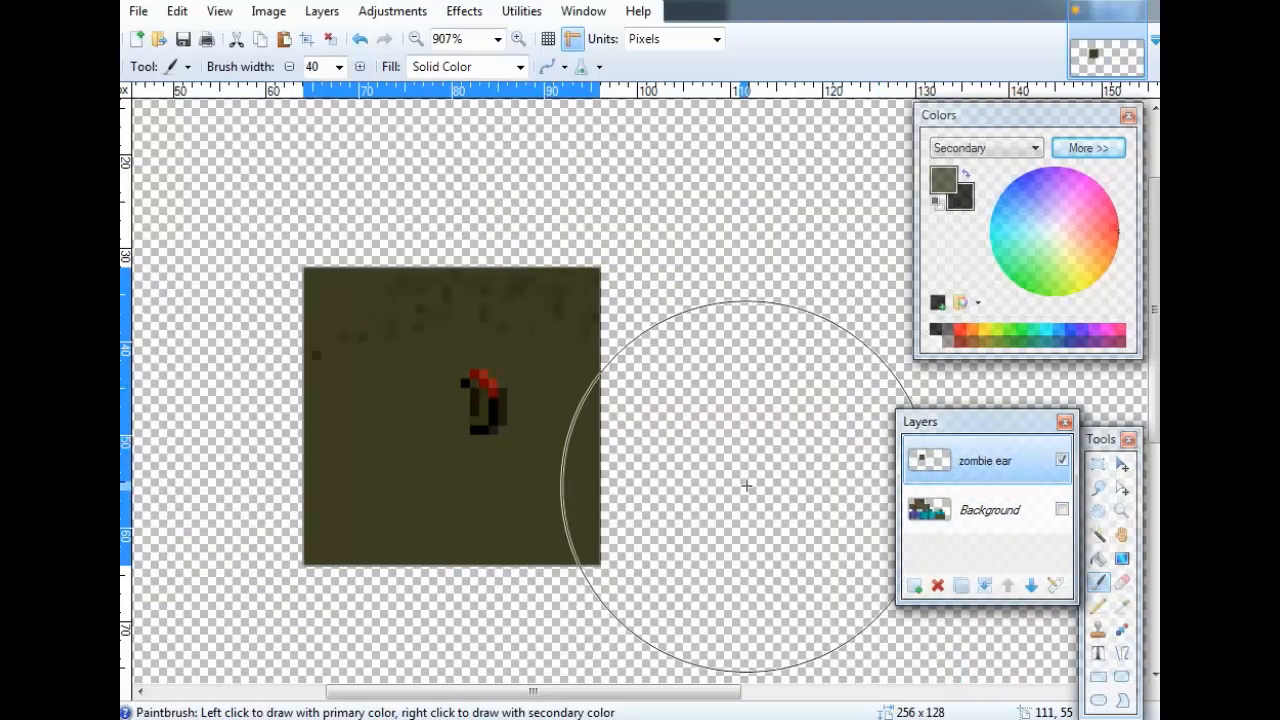
pyautogui.hotkey('ctrl', 'z')
pyautogui.hscroll(-4, 762, 478)
pyautogui.hscroll(2, 758, 477)
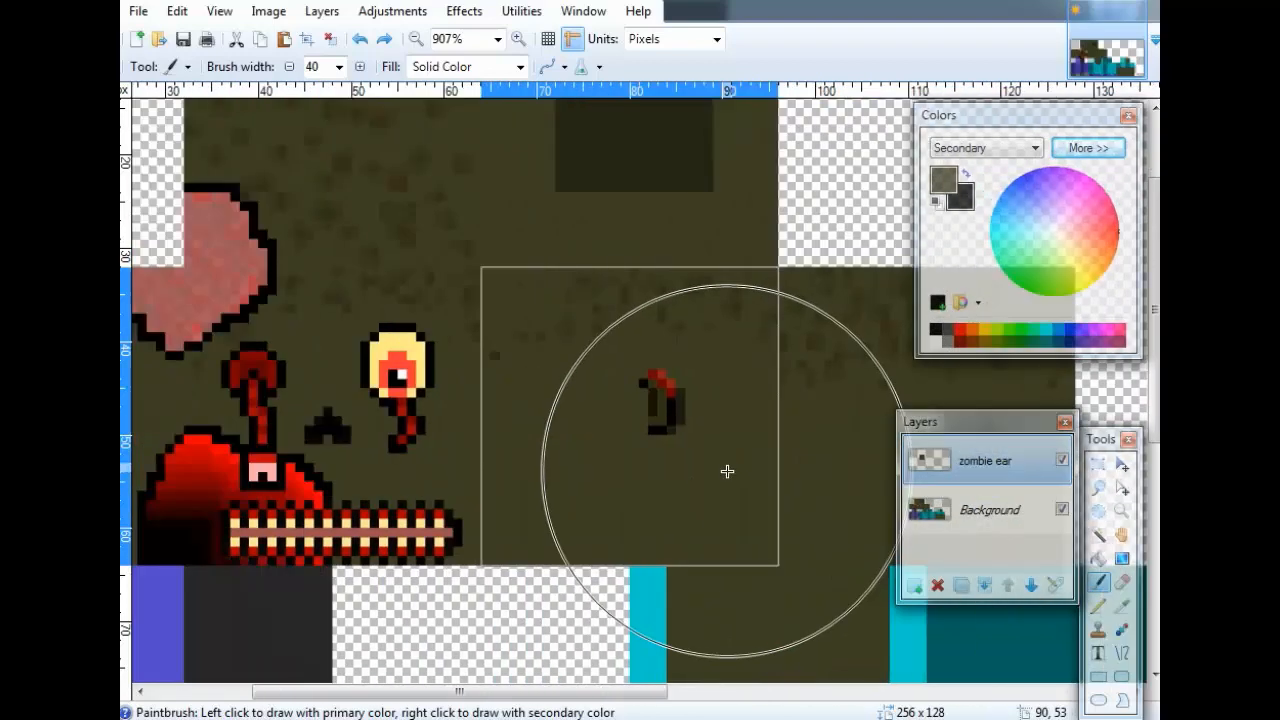
# Select the 22 x 8 px speckled strip at 74, 32, move it to about 62, 32 beside the face, and deselect it.
pyautogui.press('k')
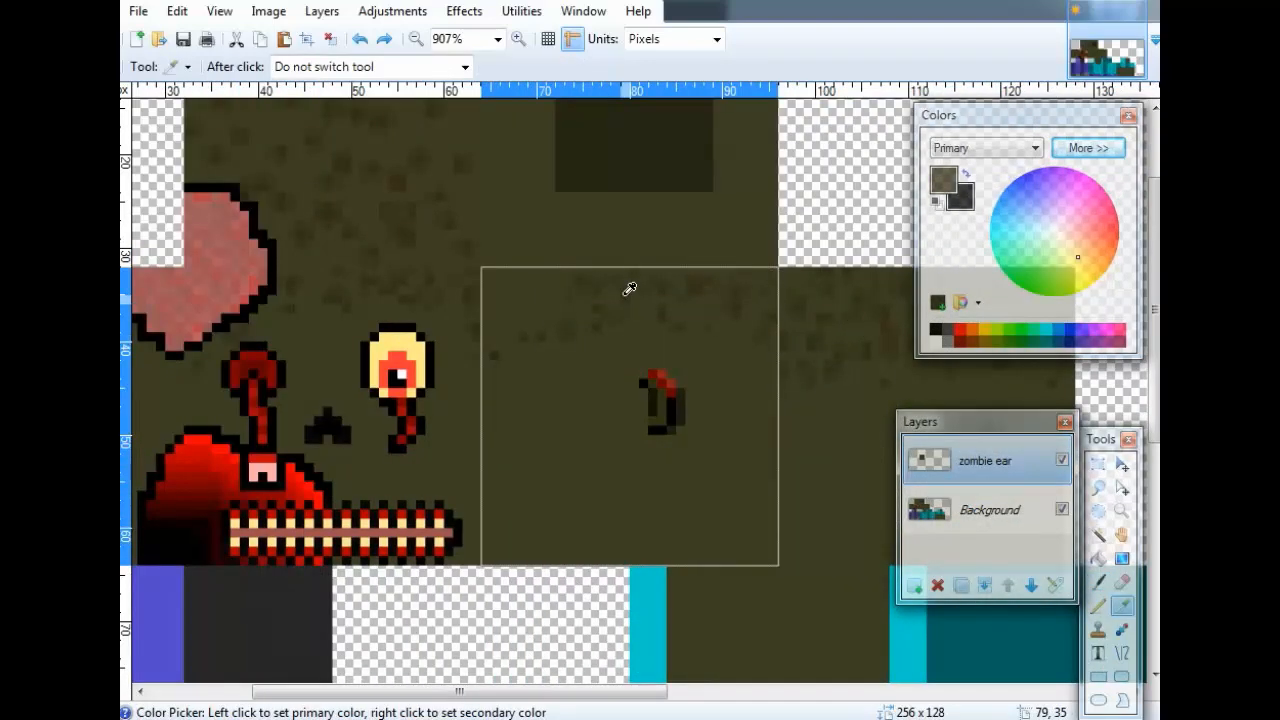
pyautogui.press('p')
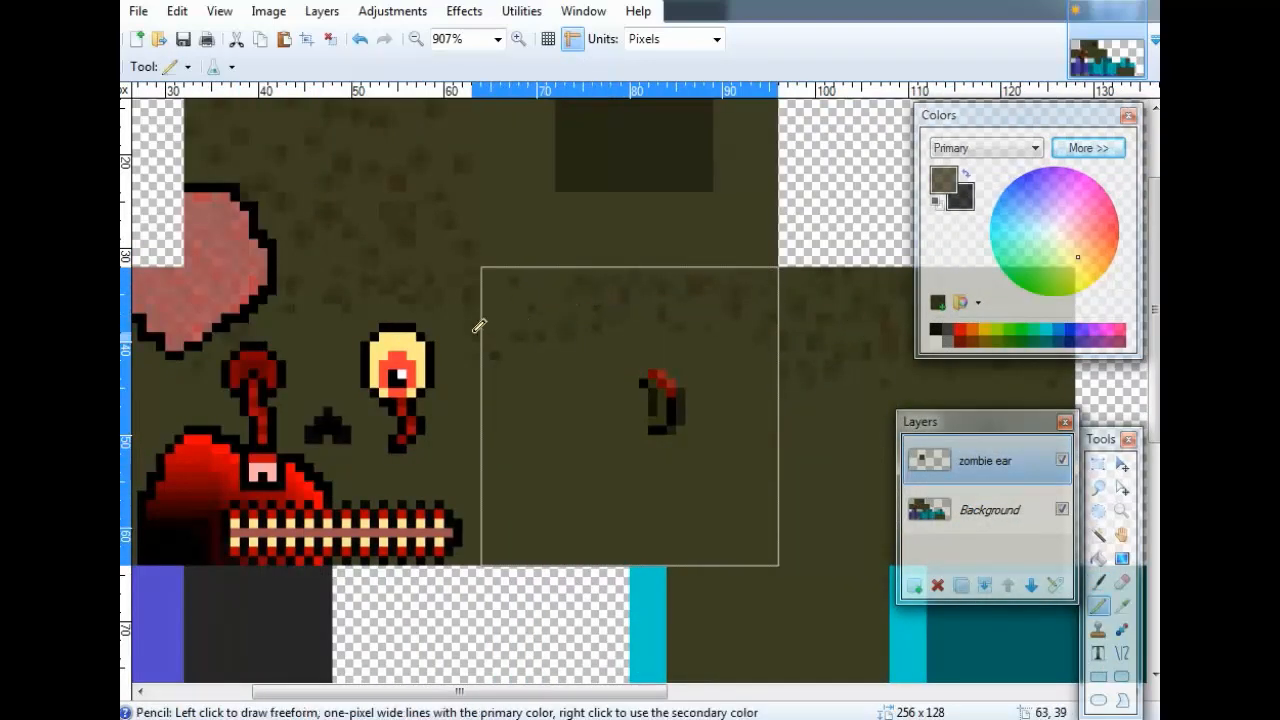
pyautogui.press('s')
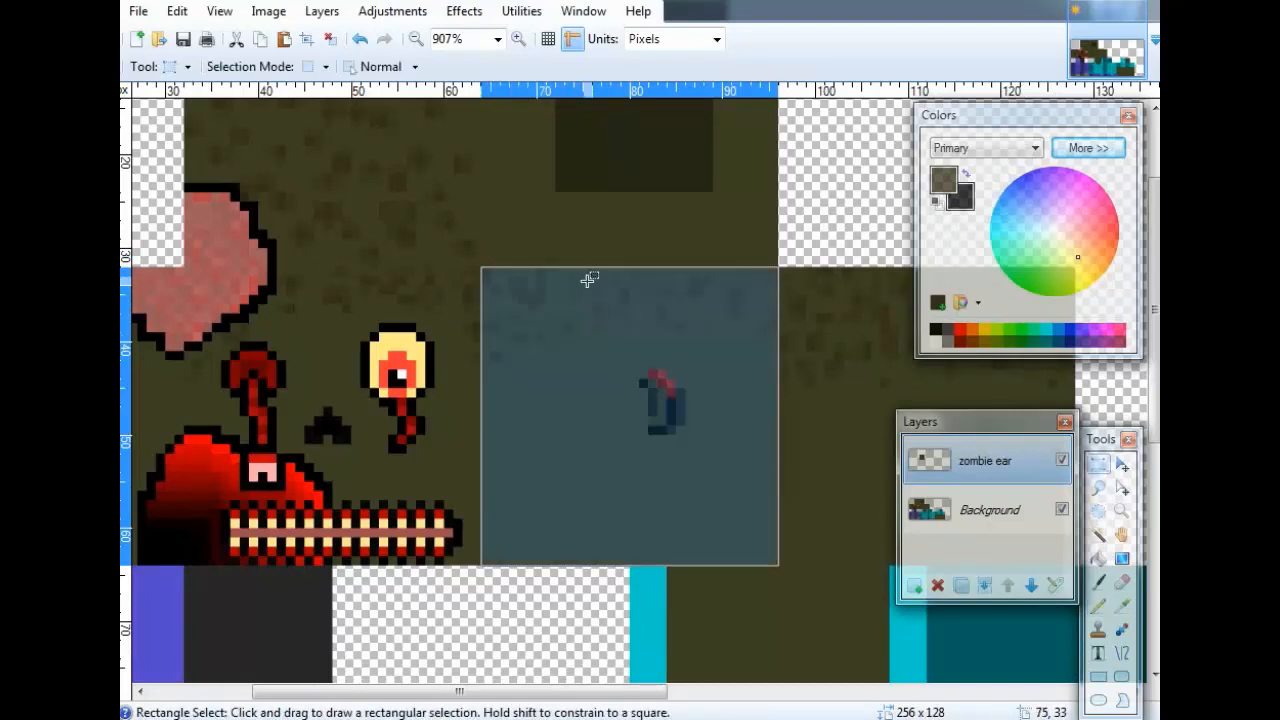
pyautogui.moveTo(576, 268); pyautogui.dragTo(770, 337)
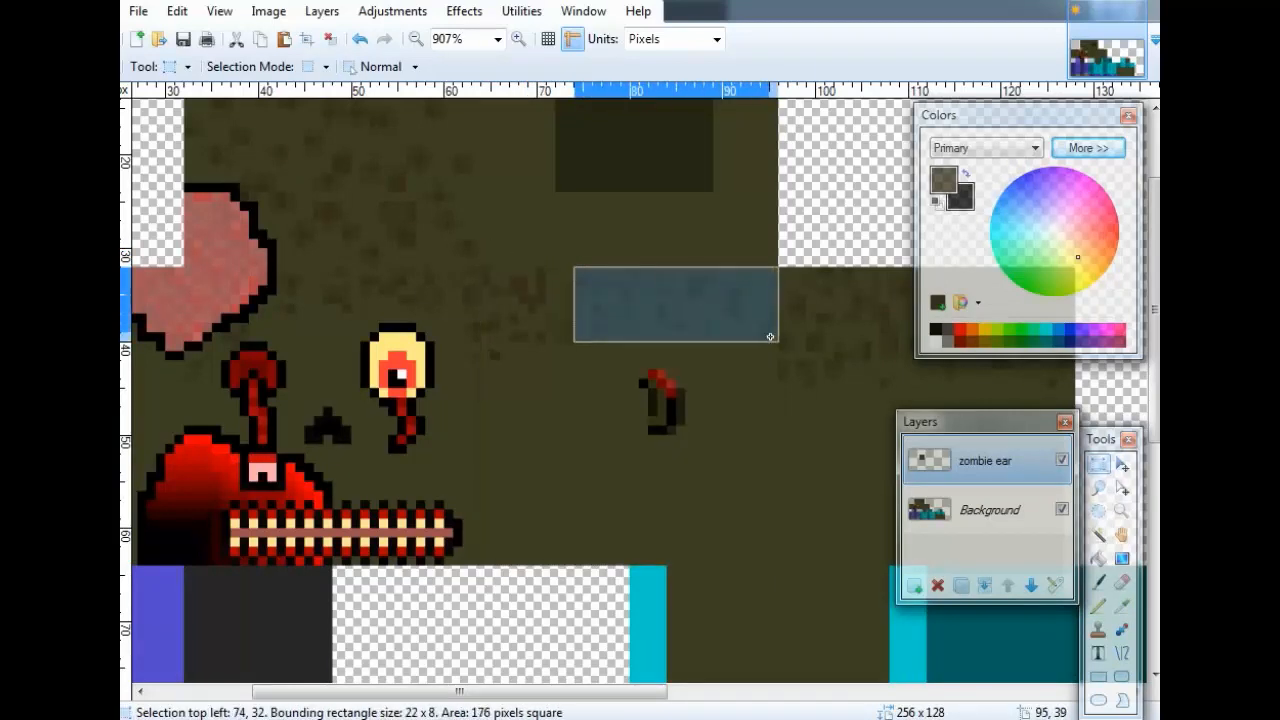
pyautogui.press('m')
pyautogui.moveTo(680, 311); pyautogui.dragTo(574, 309)
pyautogui.hotkey('ctrl', 'b')
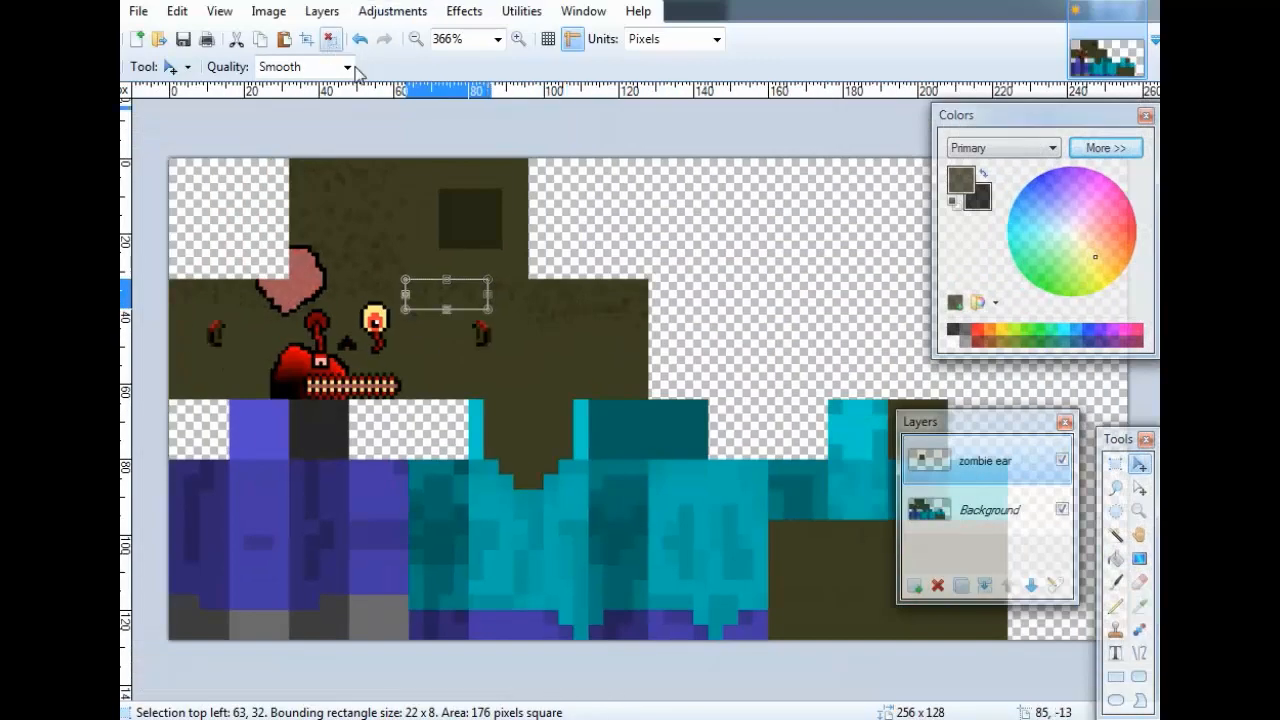
pyautogui.moveTo(430, 297); pyautogui.dragTo(424, 297)
pyautogui.click(330, 40)
# Undo the edits on the zombie ear layer back to the mirrored piece at 18, 33.
pyautogui.scroll(-4, 594, 264)
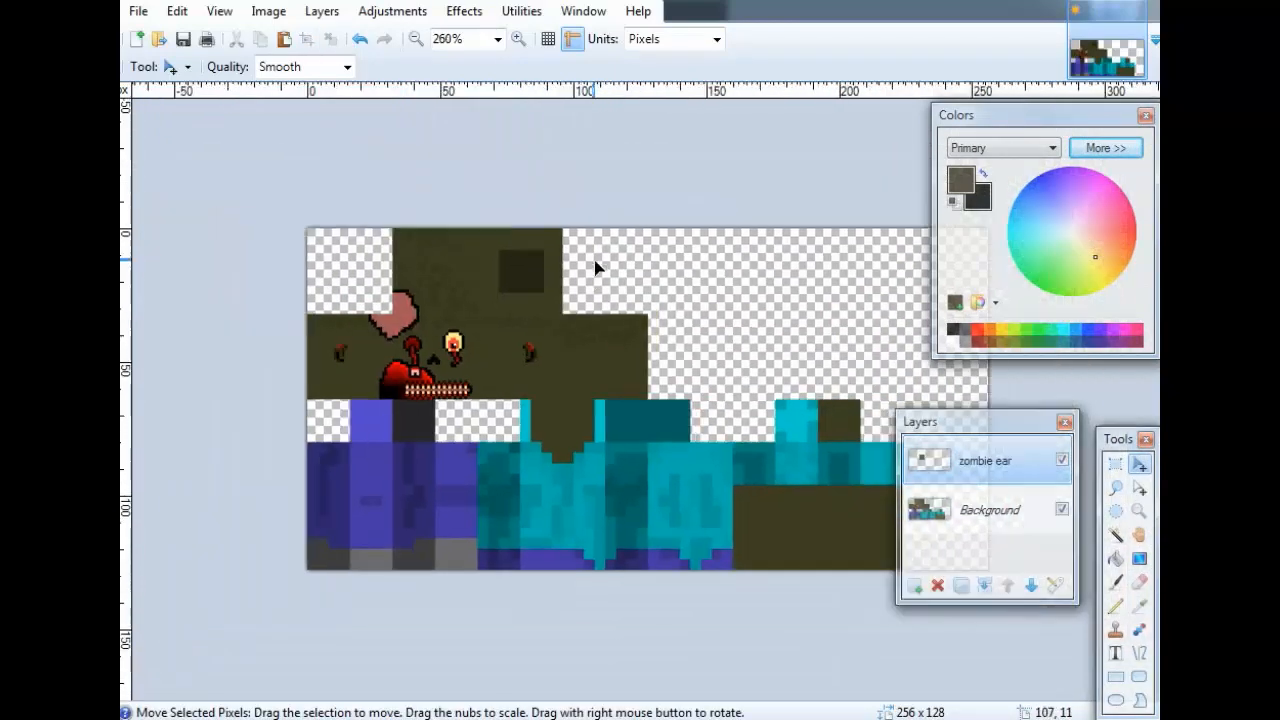
pyautogui.scroll(-4, 552, 443)
pyautogui.scroll(15, 546, 436)
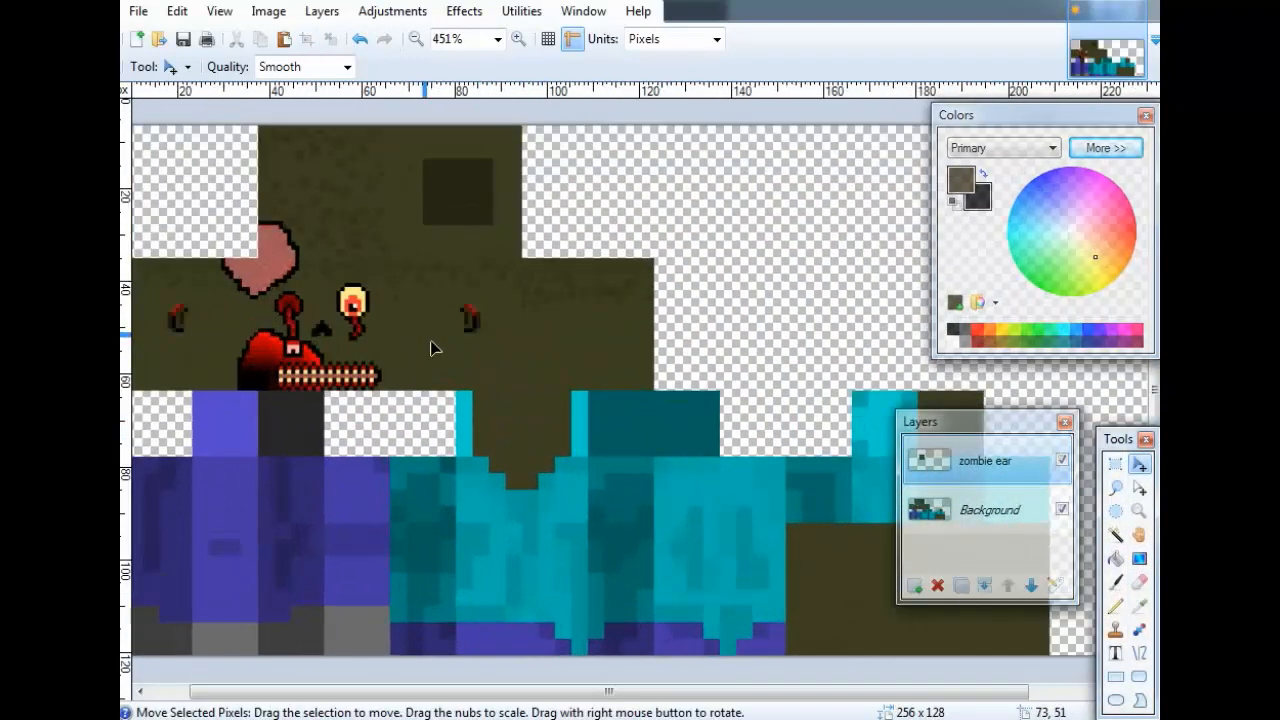
pyautogui.scroll(-5, 434, 348)
pyautogui.hotkey('ctrl', 'z')
pyautogui.hotkey('ctrl', 'z')
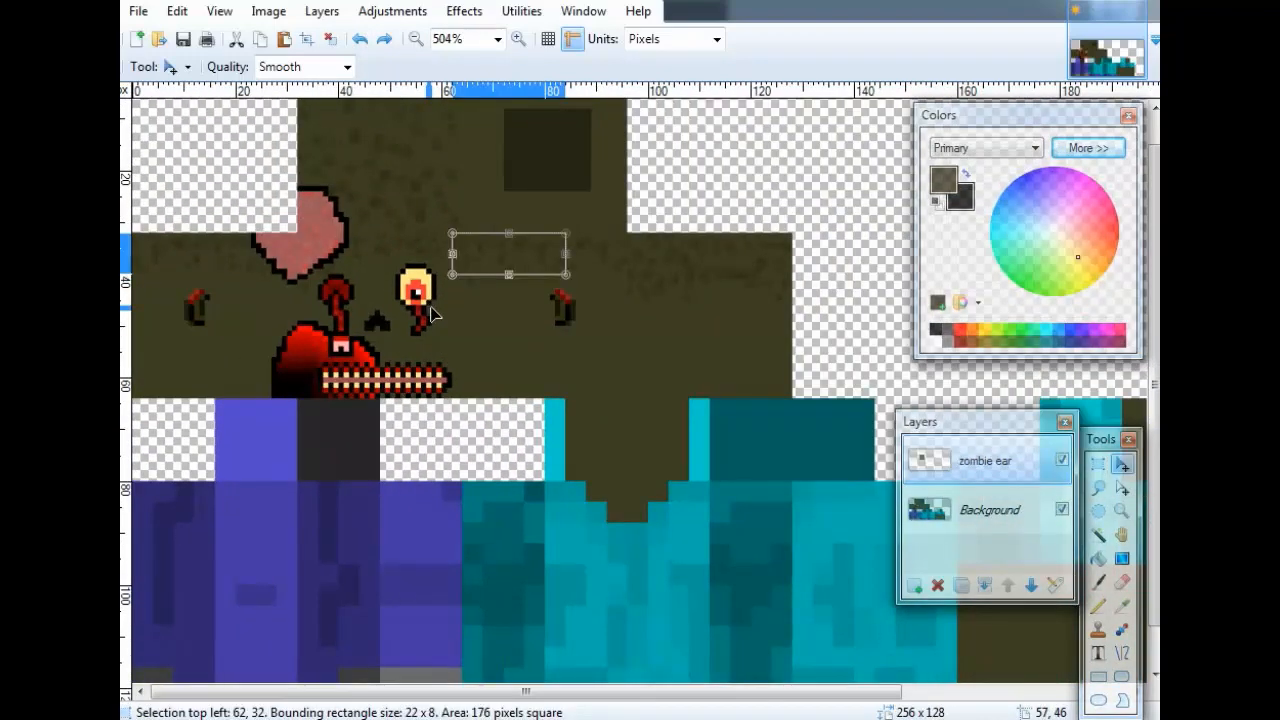
pyautogui.hotkey('ctrl', 'z')
pyautogui.hotkey('ctrl', 'z')
pyautogui.hotkey('ctrl', 'z')
pyautogui.hotkey('ctrl', 'z')
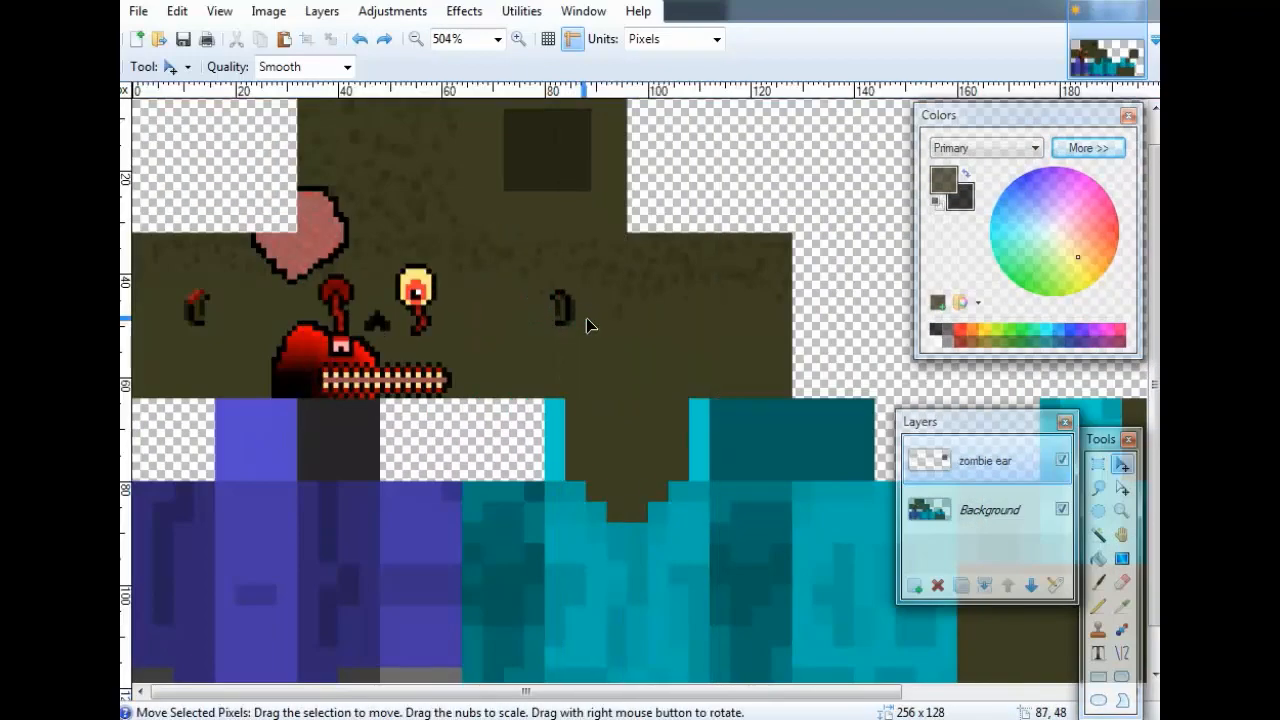
pyautogui.scroll(-4, 565, 327)
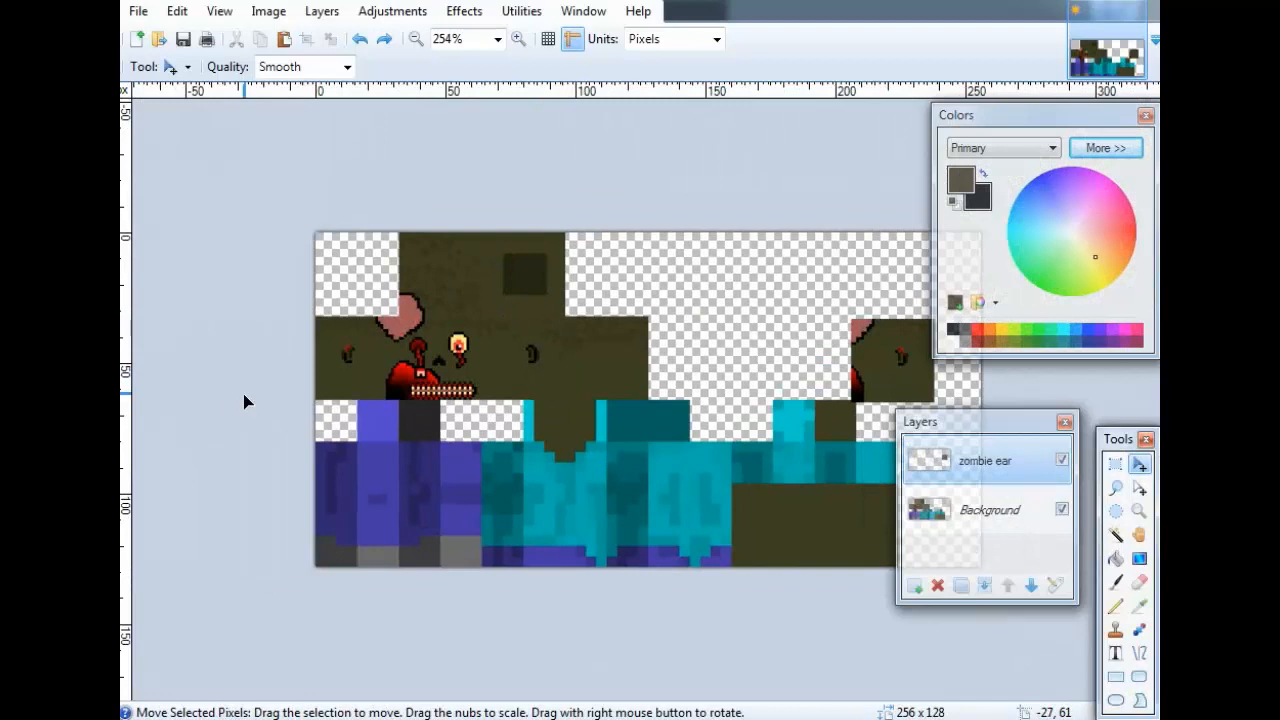
pyautogui.hotkey('ctrl', 'y')
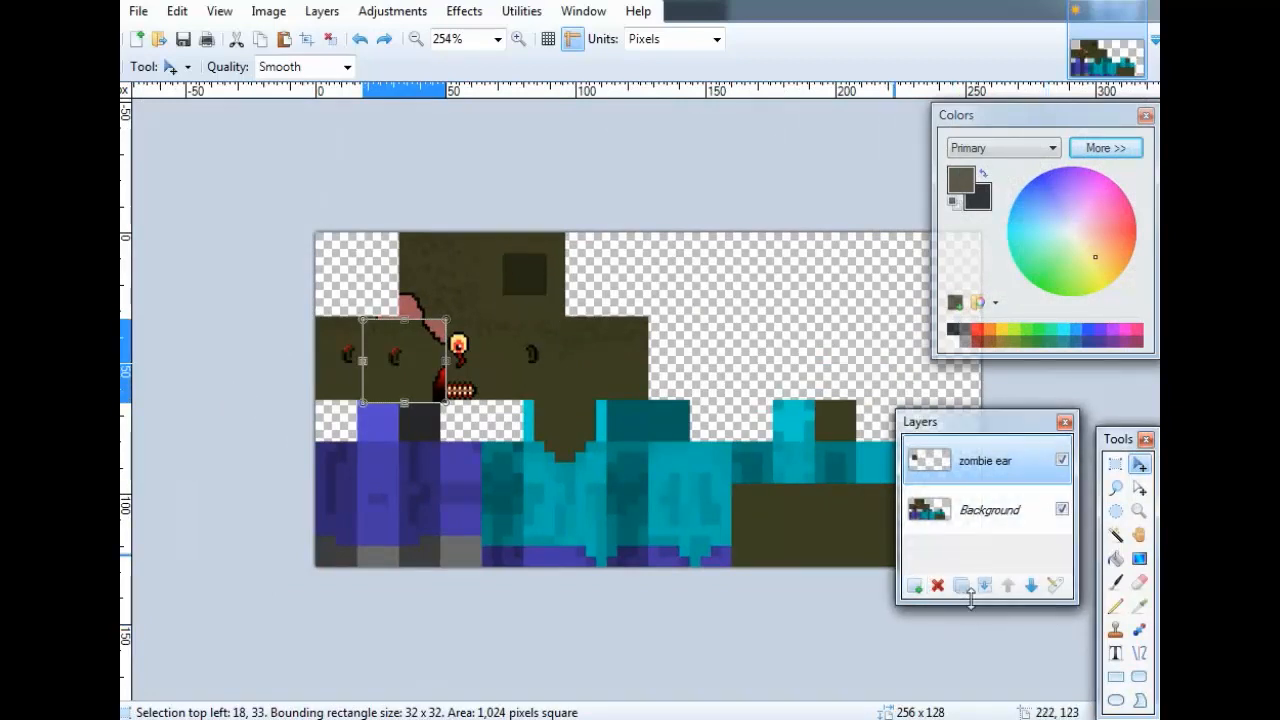
# Delete the zombie ear layer and clear the remaining selection.
pyautogui.click(940, 586)
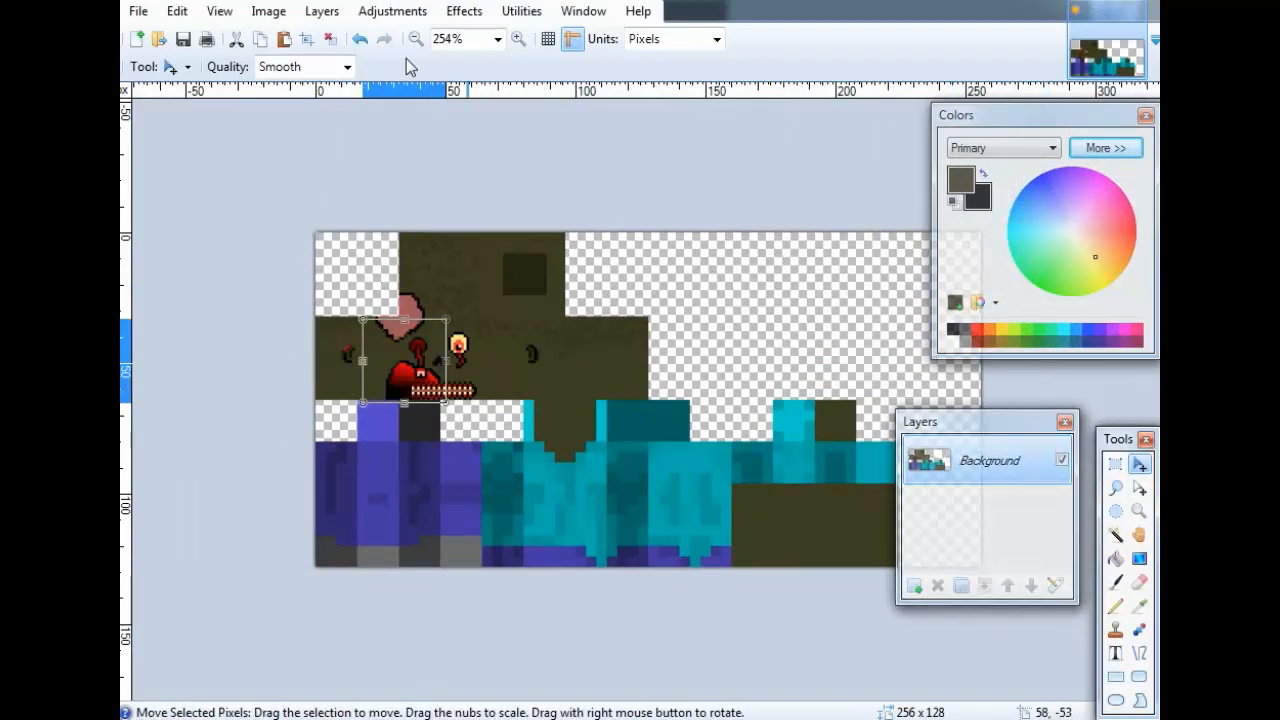
pyautogui.hotkey('ctrl', 'd')
pyautogui.scroll(-5, 483, 286)
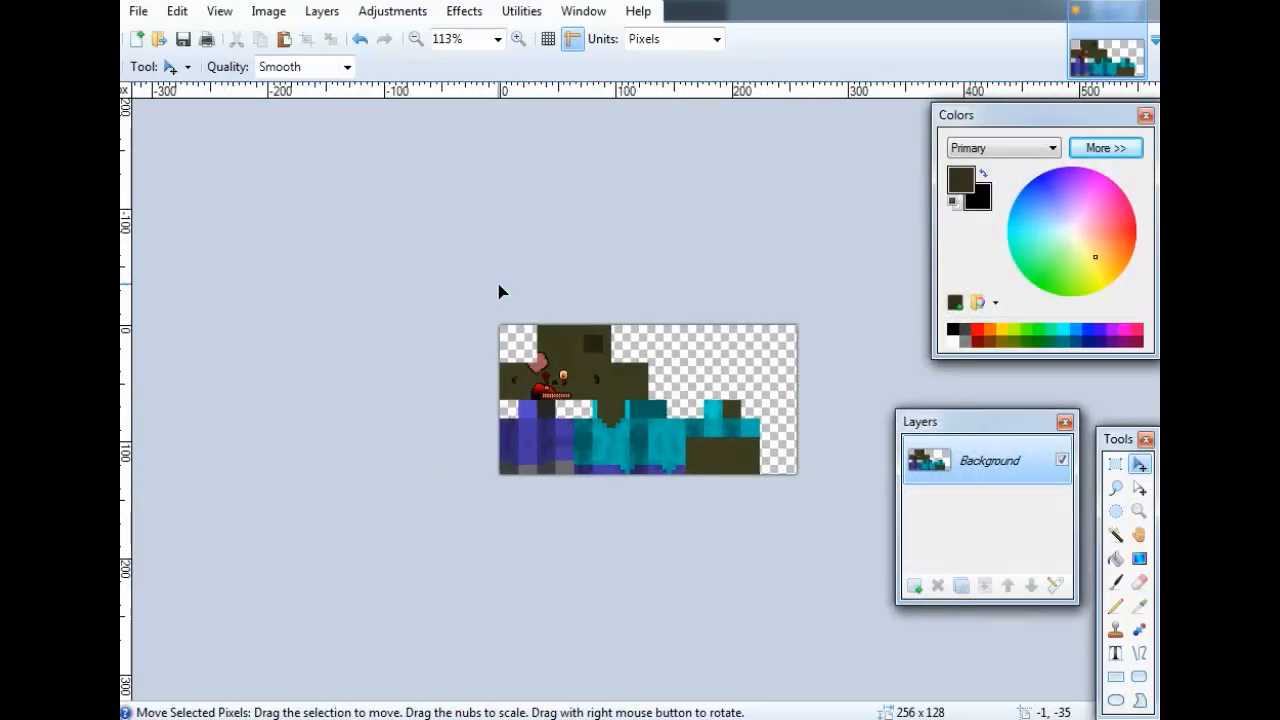
pyautogui.scroll(4, 500, 291)
pyautogui.scroll(-2, 500, 291)
pyautogui.scroll(2, 500, 291)
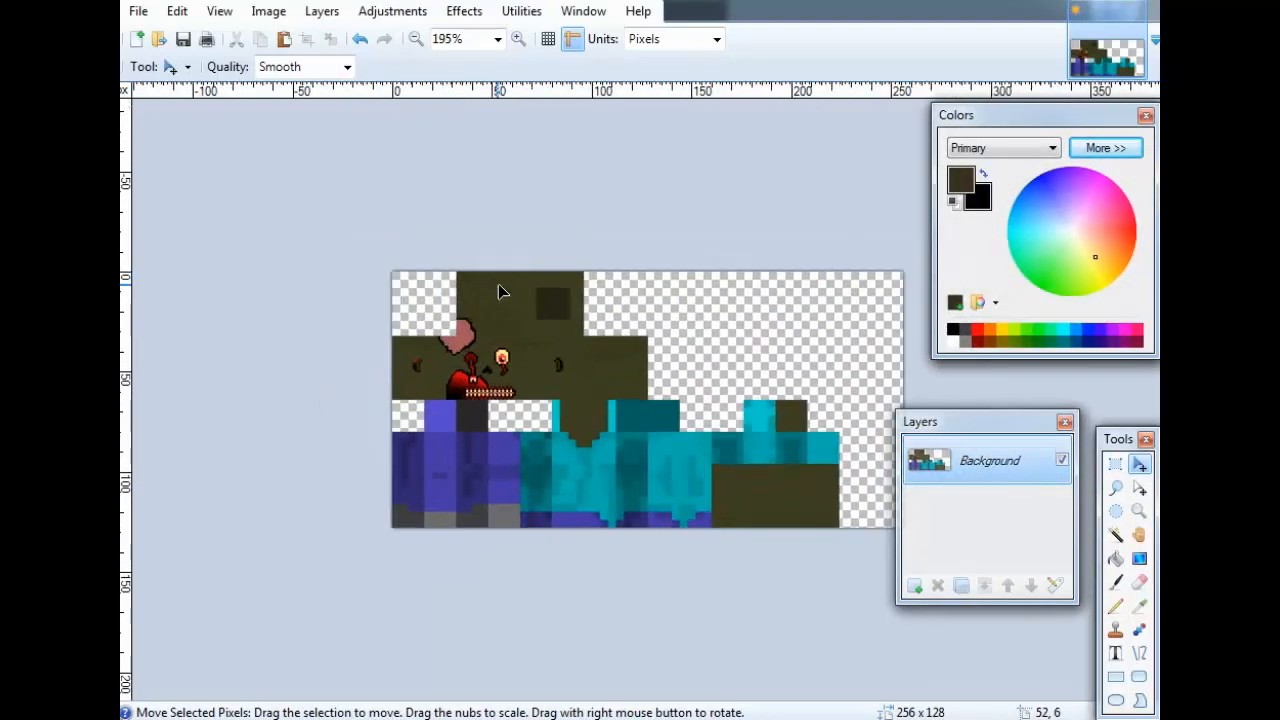
# Select the 32 x 48 px front of the torso at 80, 80 and clear that selection.
pyautogui.scroll(6, 502, 291)
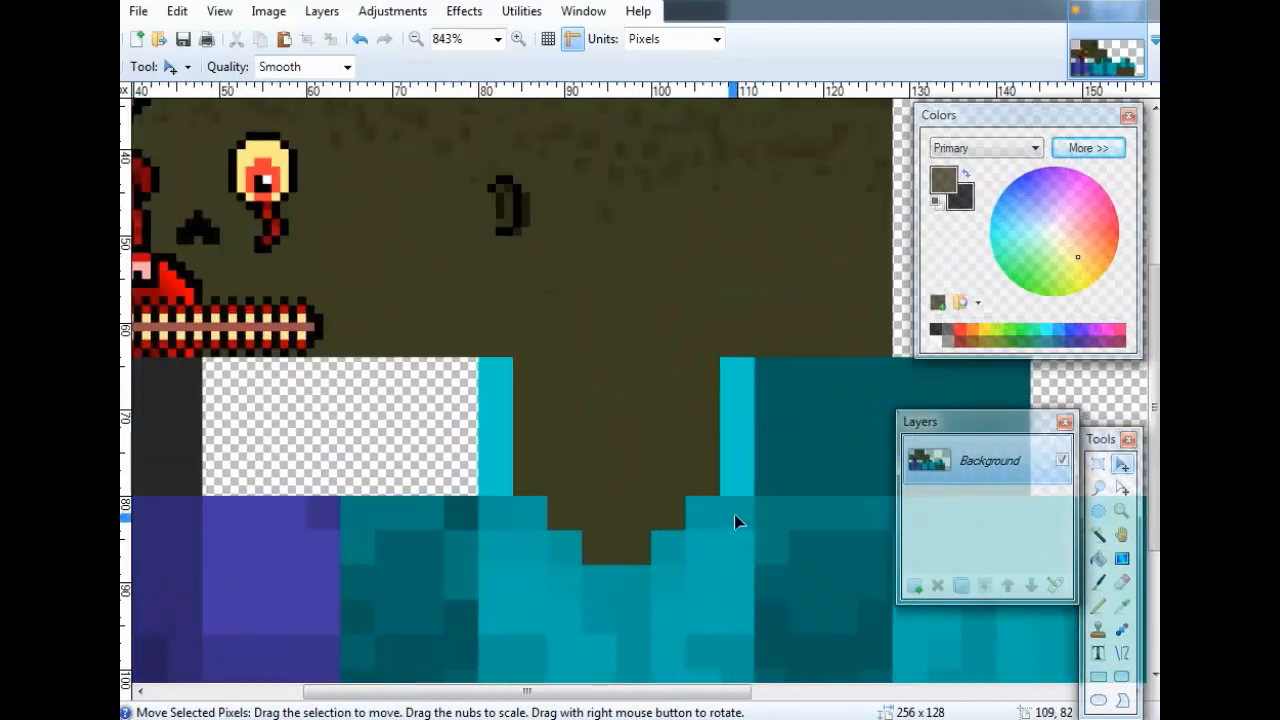
pyautogui.scroll(-1, 733, 508)
pyautogui.scroll(4, 597, 478)
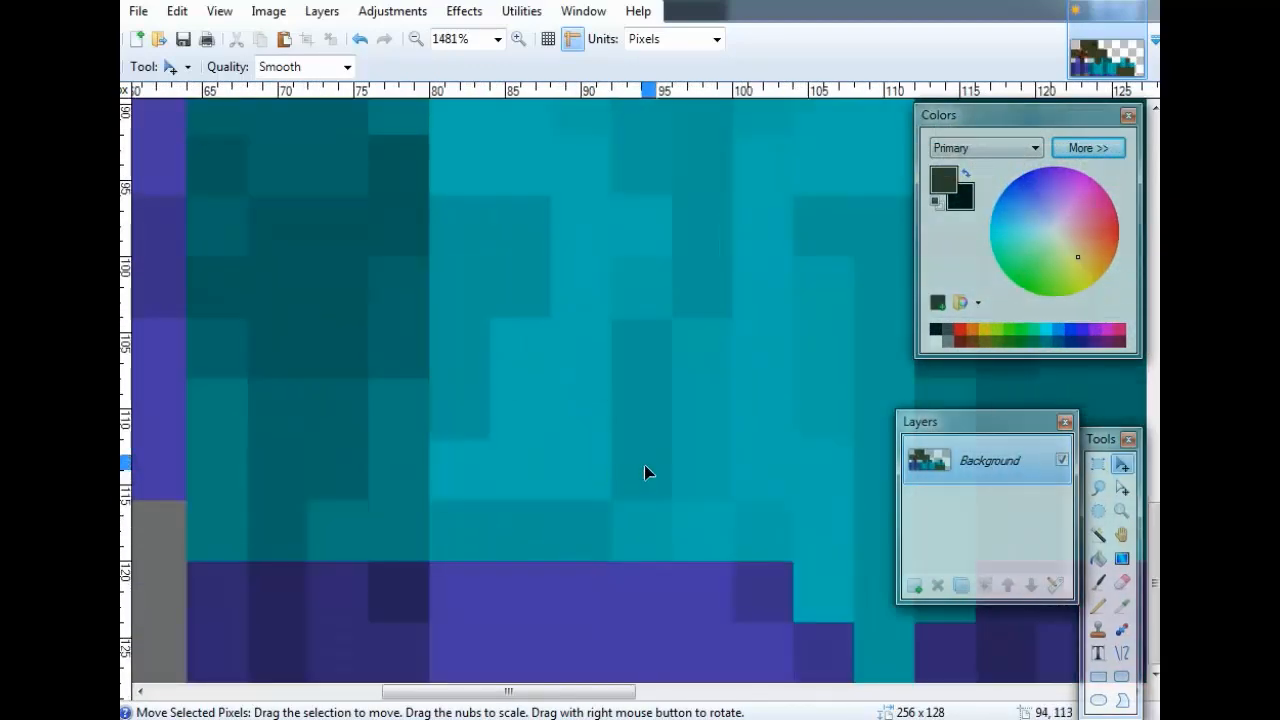
pyautogui.scroll(-5, 644, 472)
pyautogui.scroll(4, 586, 517)
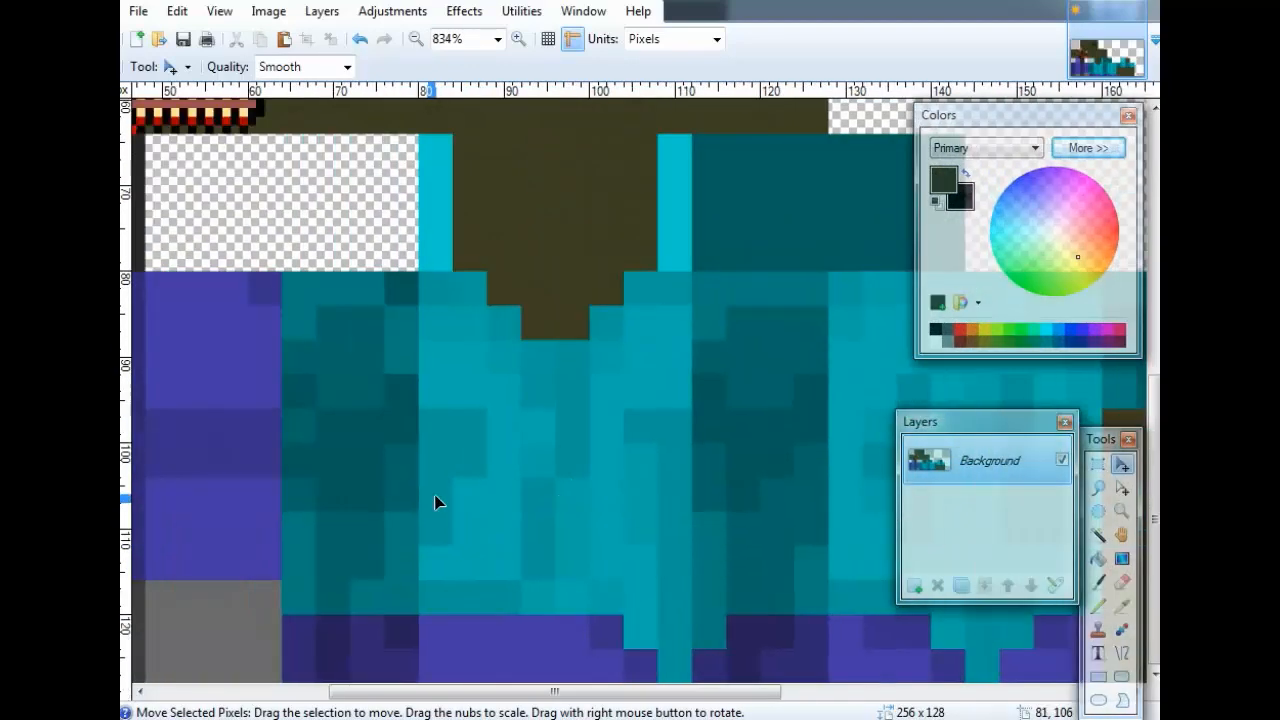
pyautogui.press('s')
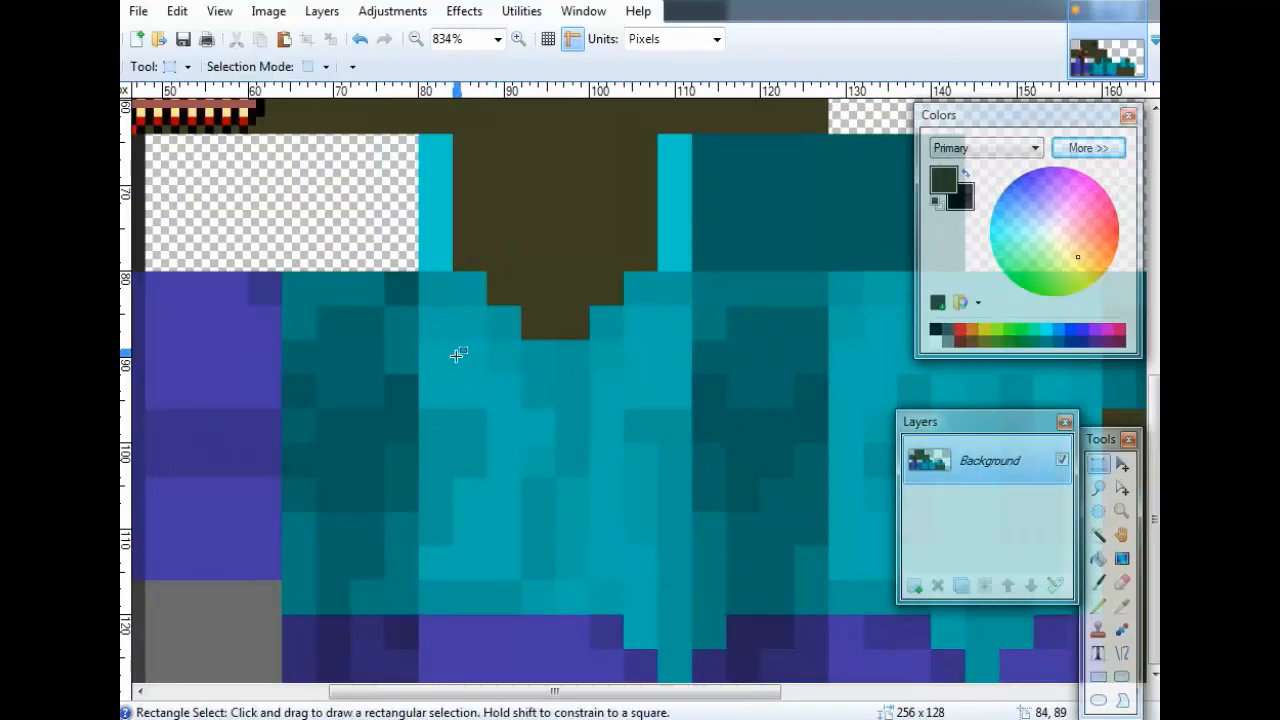
pyautogui.moveTo(420, 276); pyautogui.dragTo(684, 675)
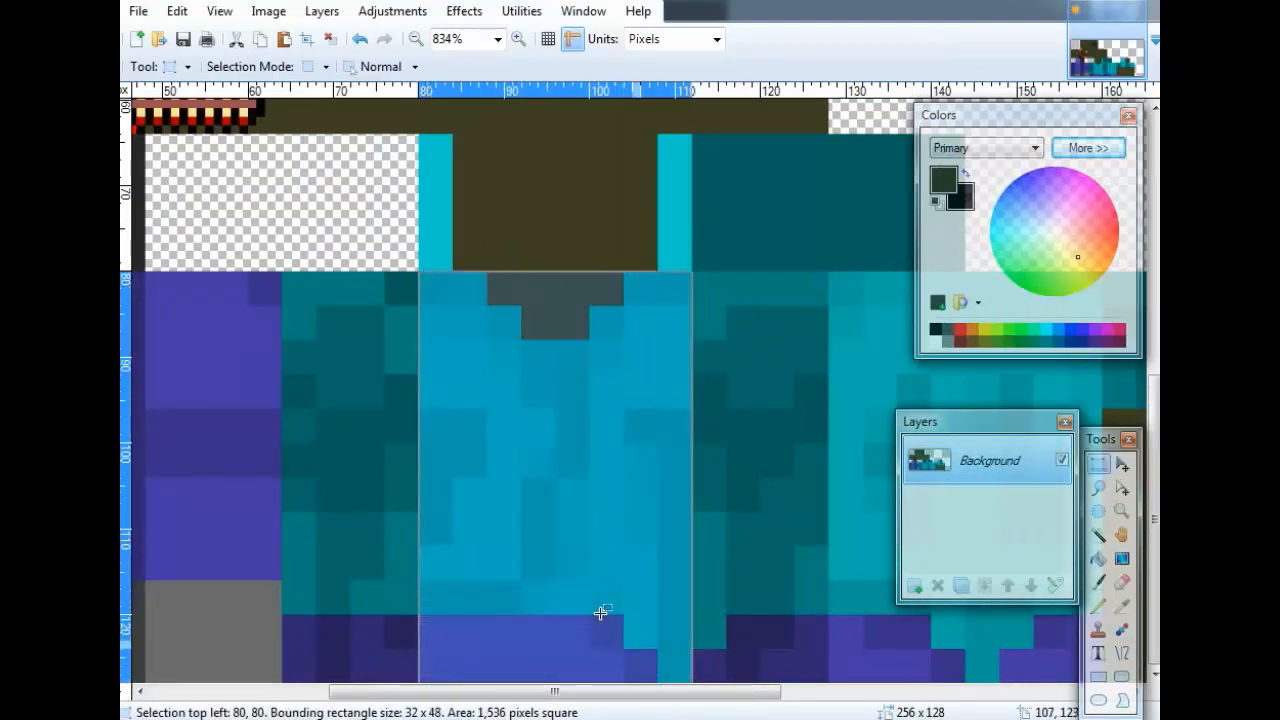
pyautogui.click(494, 443)
# Select the 16 x 48 px side of the torso at 64, 80, beside the shirt front.
pyautogui.scroll(-2, 494, 440)
pyautogui.scroll(3, 437, 457)
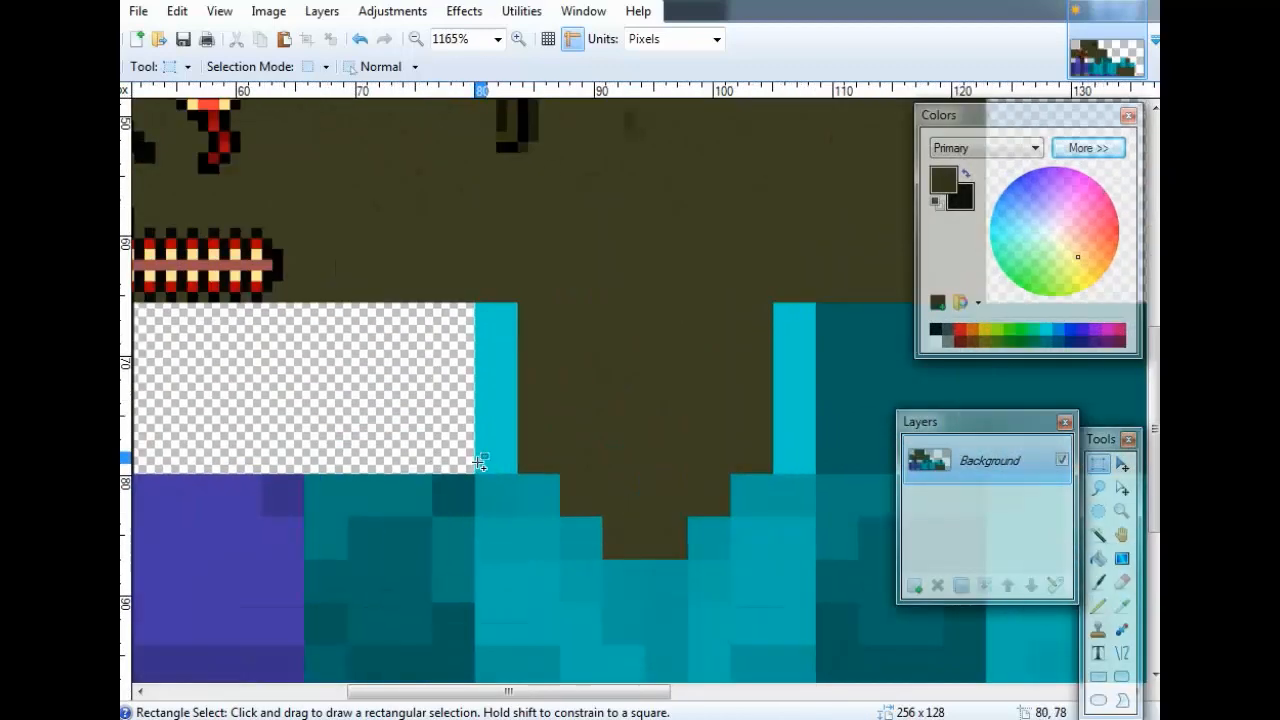
pyautogui.scroll(1, 460, 466)
pyautogui.scroll(-1, 470, 470)
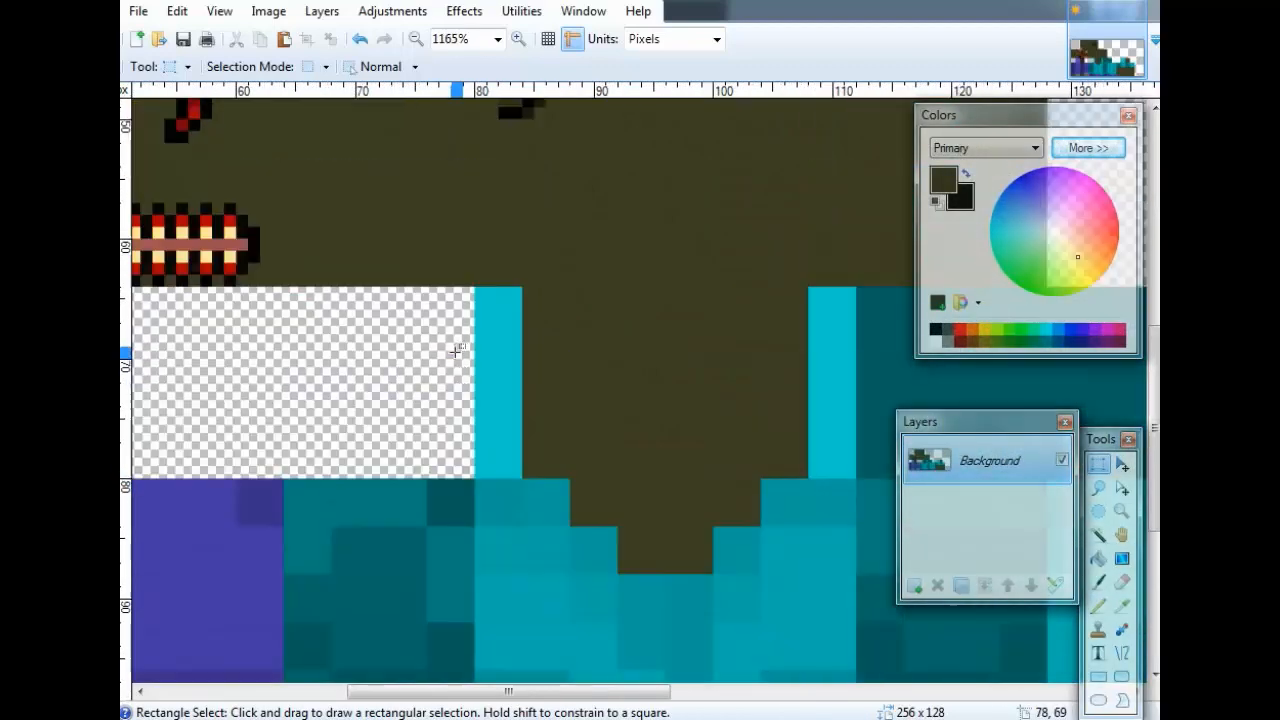
pyautogui.moveTo(472, 478); pyautogui.dragTo(357, 600)
pyautogui.click(471, 492)
pyautogui.moveTo(467, 487); pyautogui.dragTo(286, 682)
pyautogui.scroll(-3, 289, 566)
pyautogui.scroll(-1, 318, 454)
pyautogui.scroll(2, 318, 454)
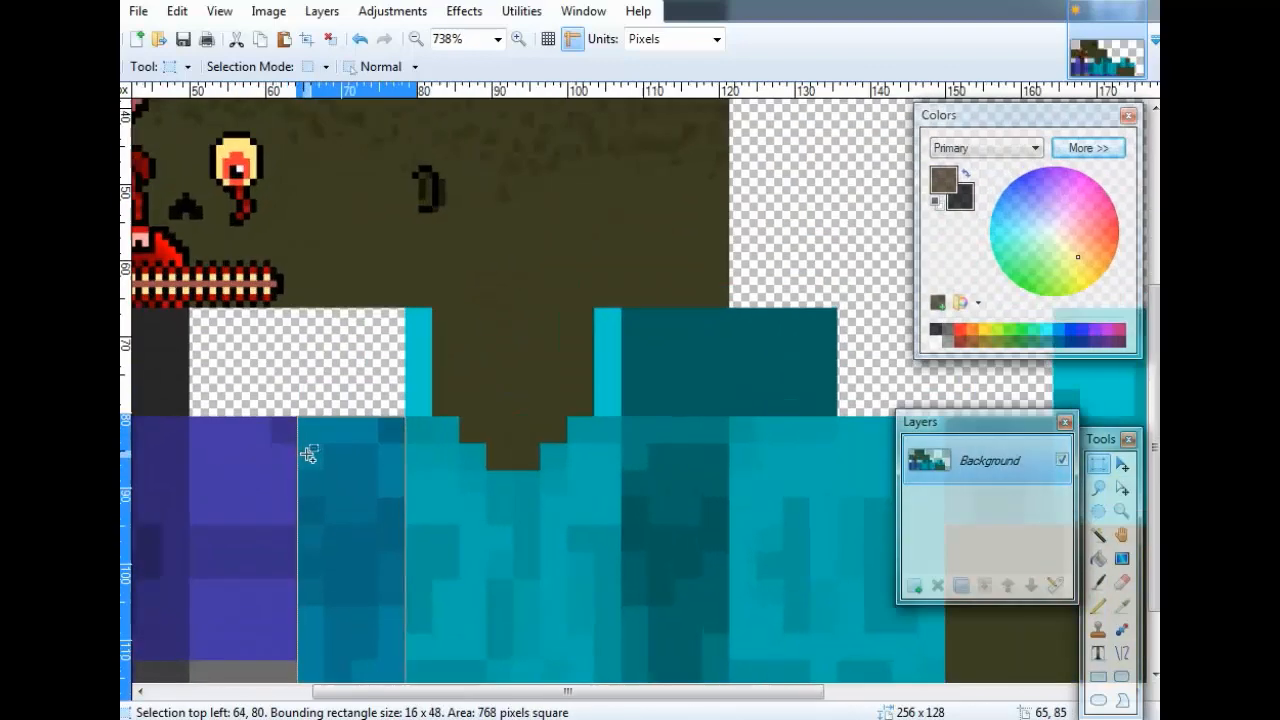
# Sample the shirt front's light teal and fill the selected torso side with it.
pyautogui.press('k')
pyautogui.click(536, 493)
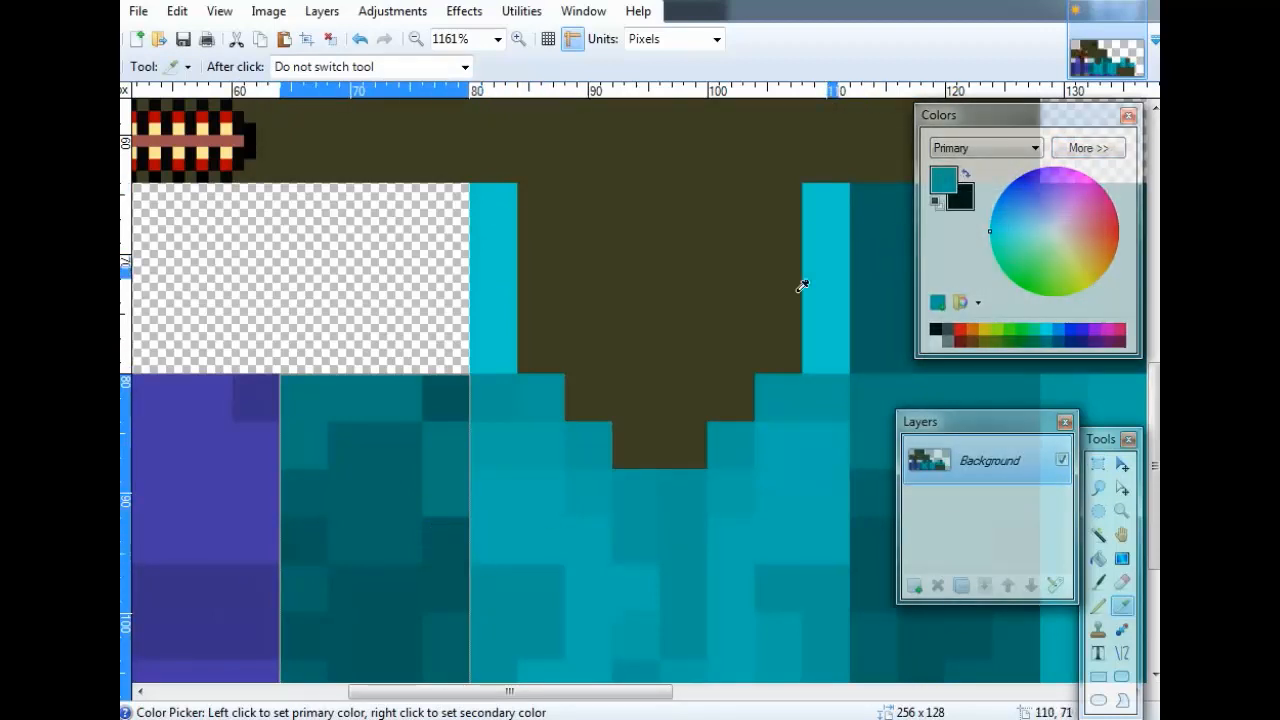
pyautogui.click(378, 473)
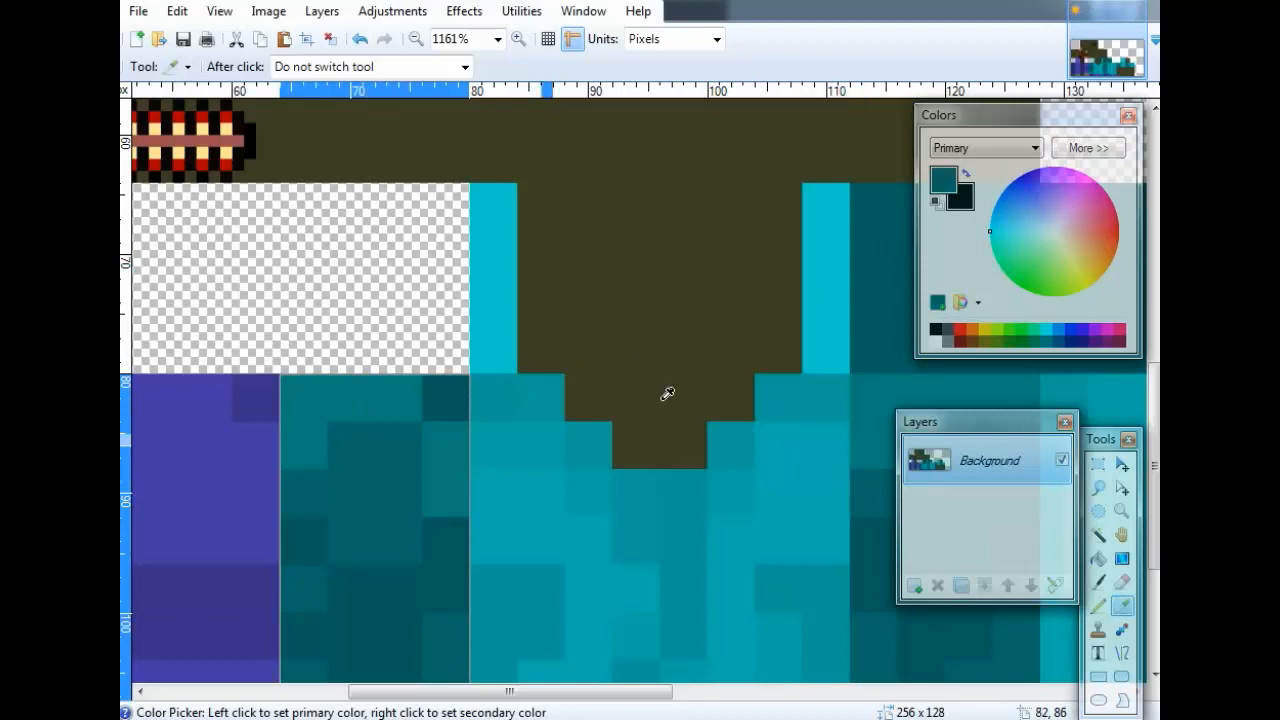
pyautogui.click(553, 525)
pyautogui.press('f')
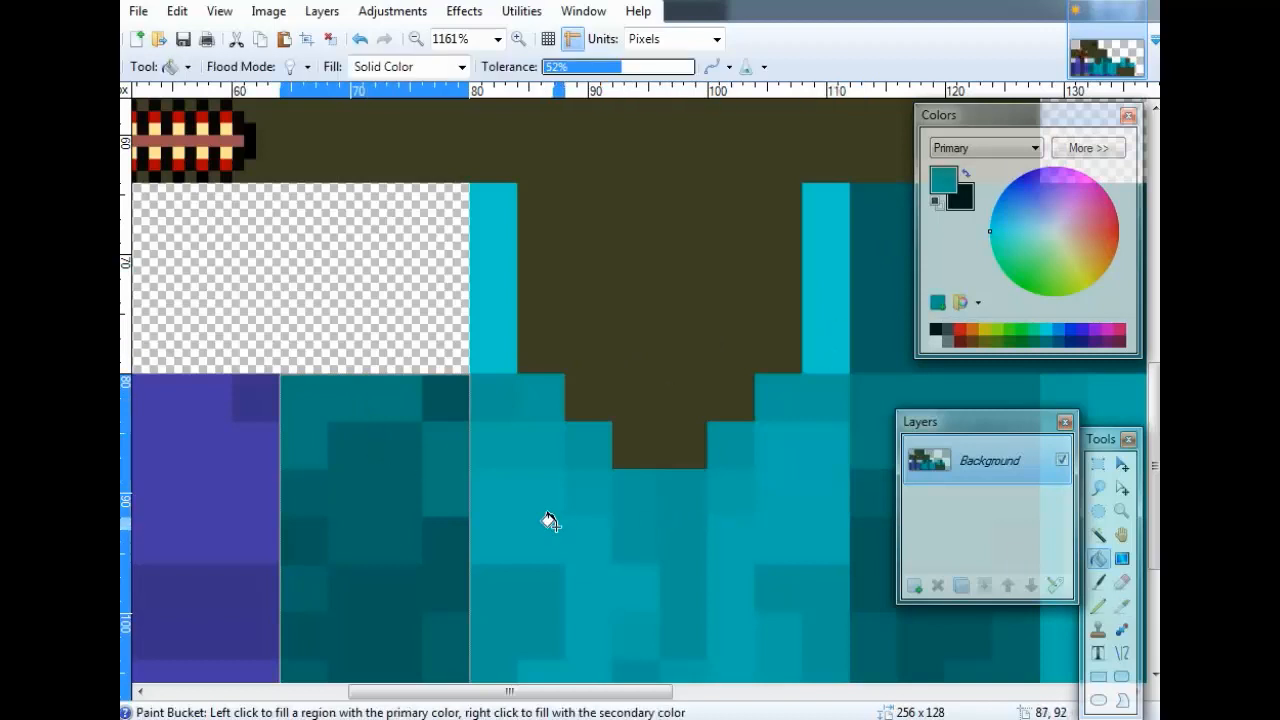
pyautogui.click(371, 494)
pyautogui.scroll(-2, 380, 462)
pyautogui.scroll(-5, 378, 471)
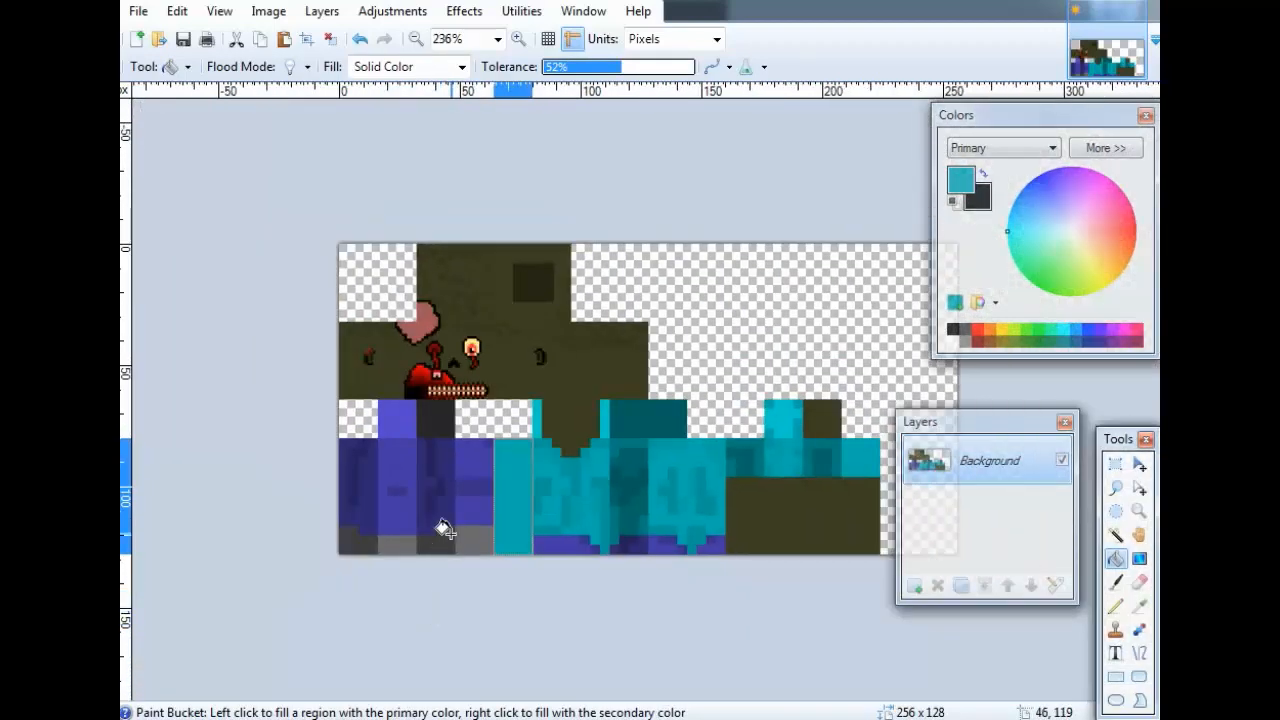
pyautogui.scroll(4, 481, 467)
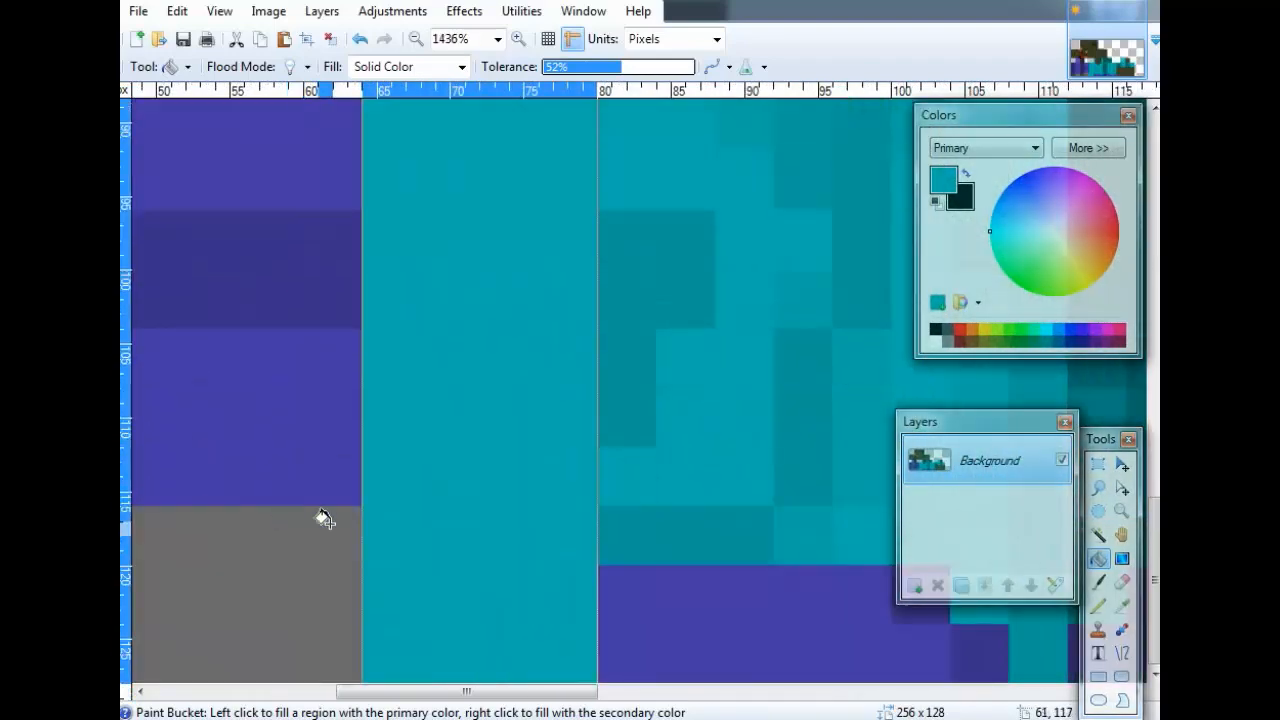
pyautogui.scroll(-1, 456, 468)
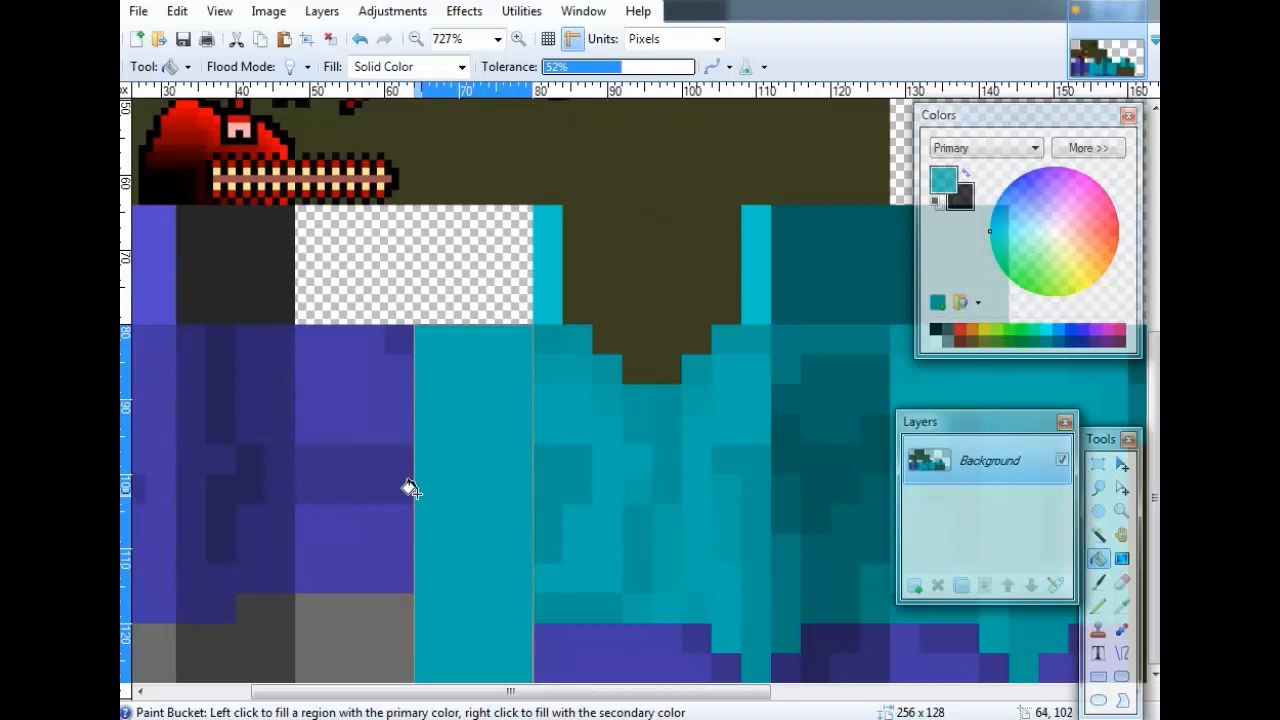
# Lower the brightness of the primary teal and sample the torso side's light teal as the secondary colour.
pyautogui.press('p')
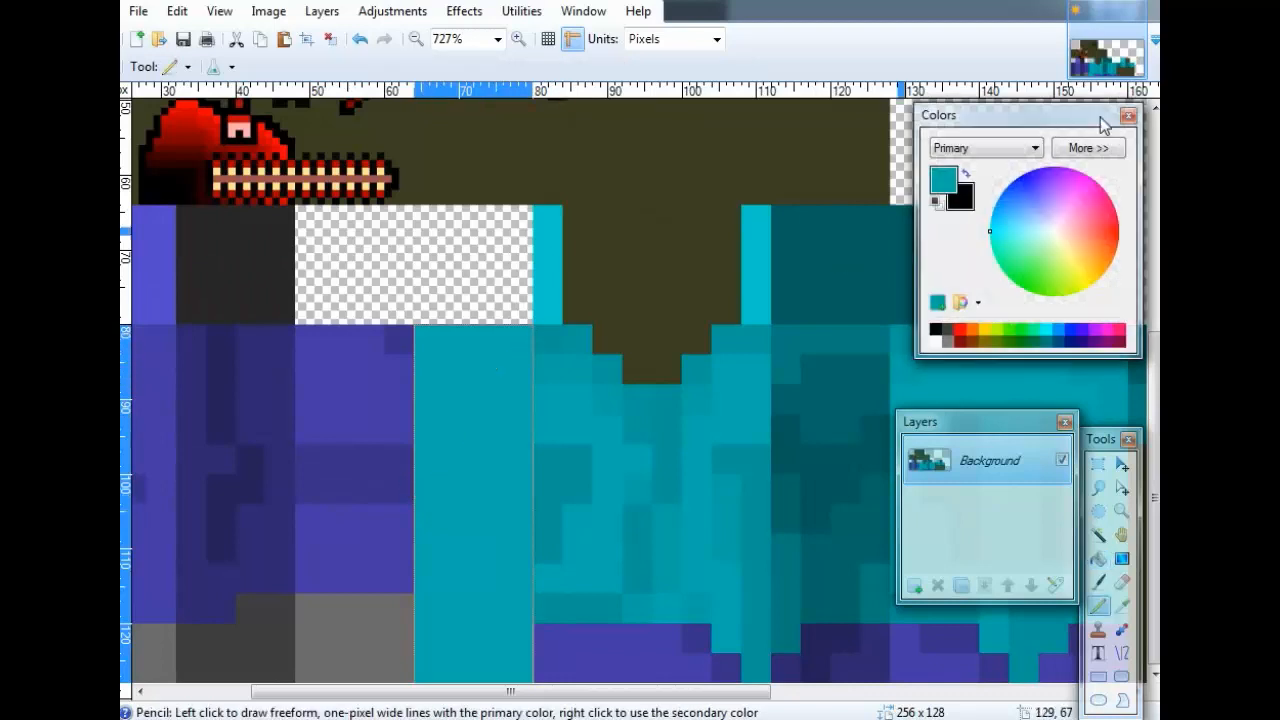
pyautogui.click(1112, 146)
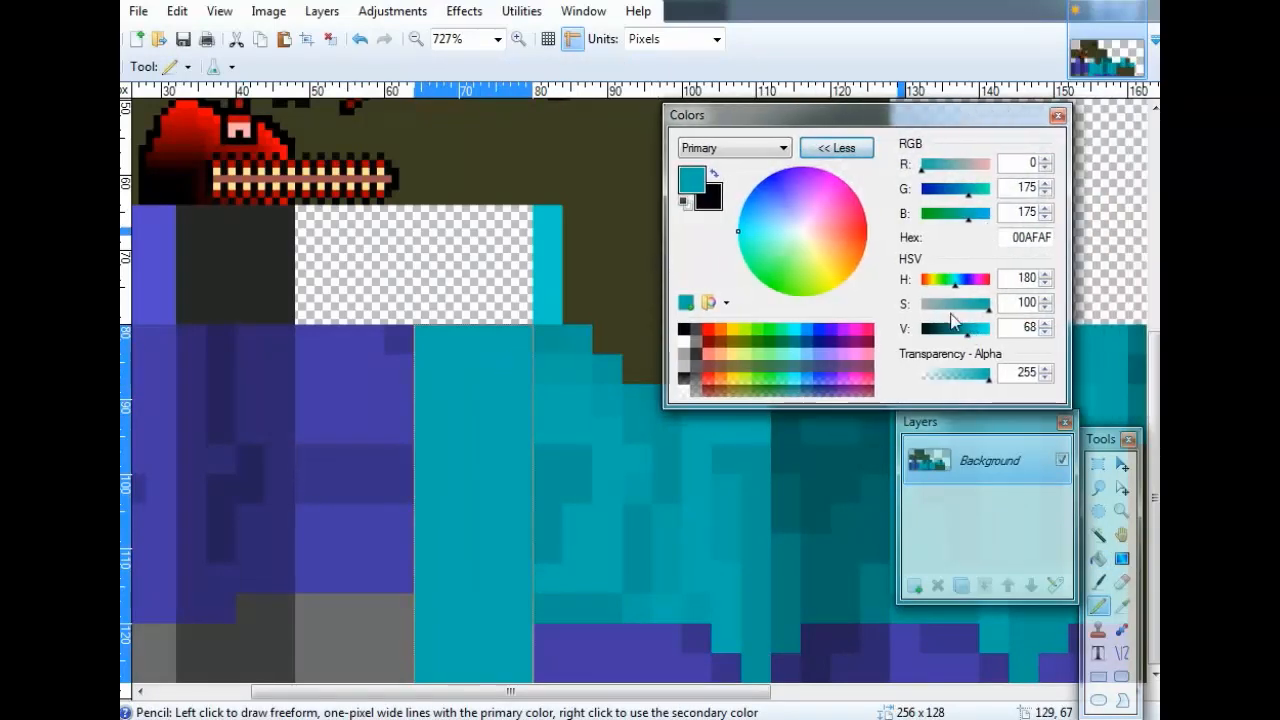
pyautogui.moveTo(973, 338); pyautogui.dragTo(950, 338)
pyautogui.click(836, 147)
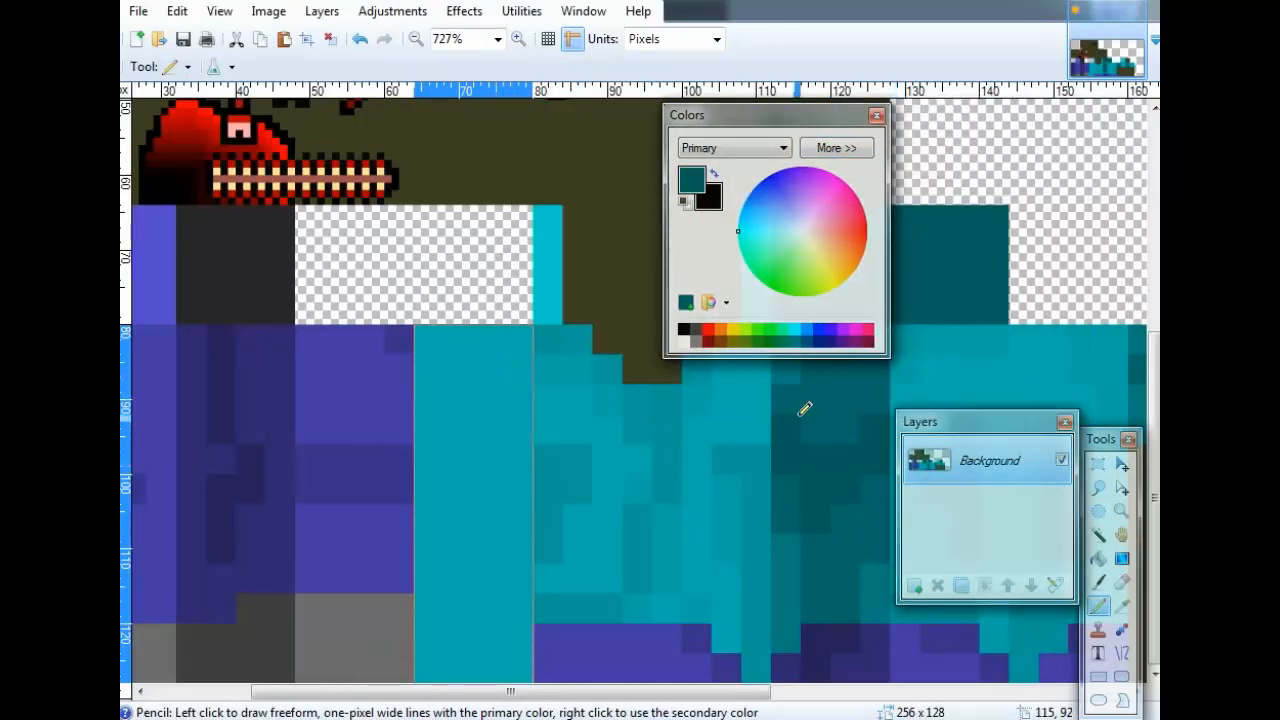
pyautogui.click(1122, 605)
pyautogui.rightClick(476, 410)
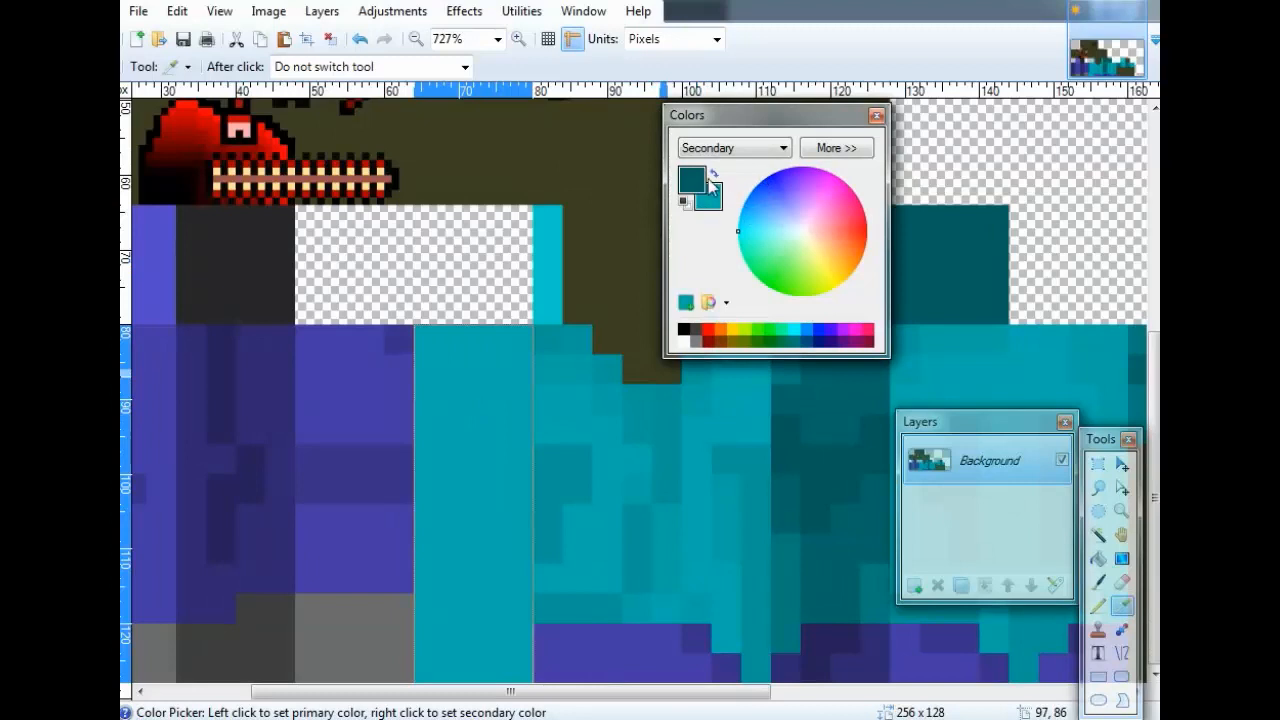
# Draw a reflected linear gradient about 8 px long from the middle of the selected torso side to its edge.
pyautogui.click(1121, 562)
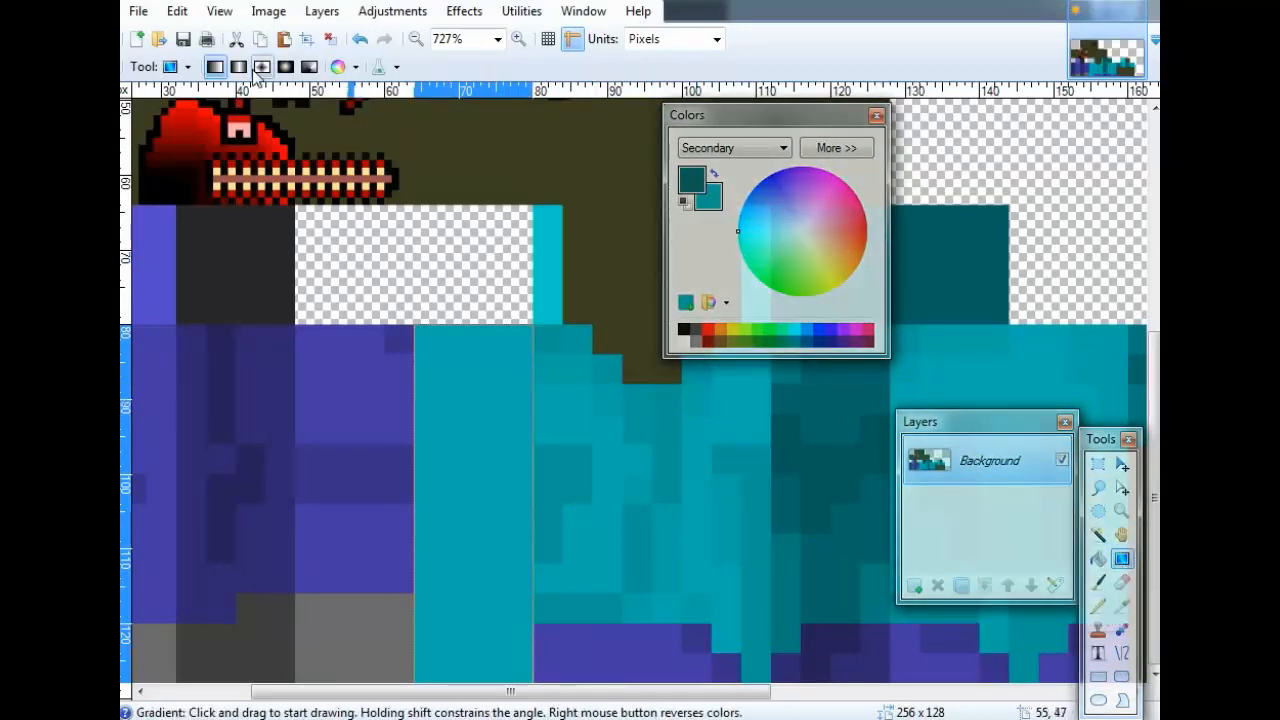
pyautogui.click(238, 67)
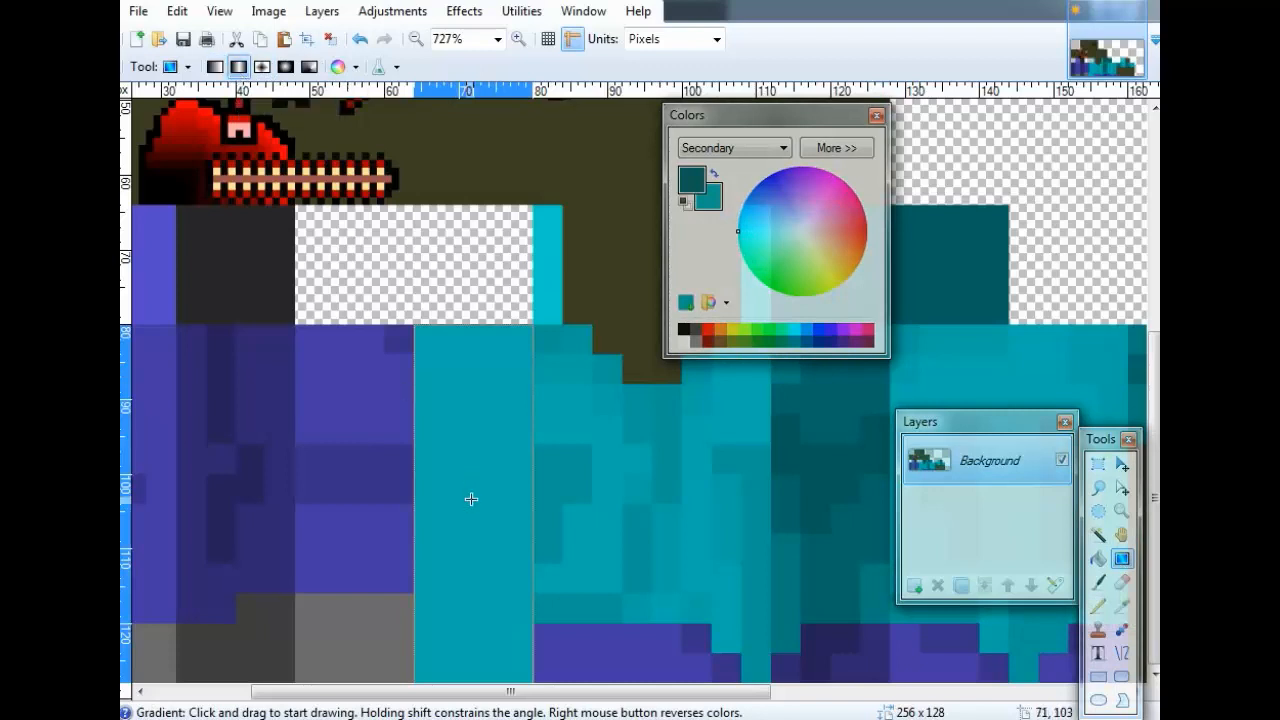
pyautogui.moveTo(473, 497); pyautogui.dragTo(415, 499)
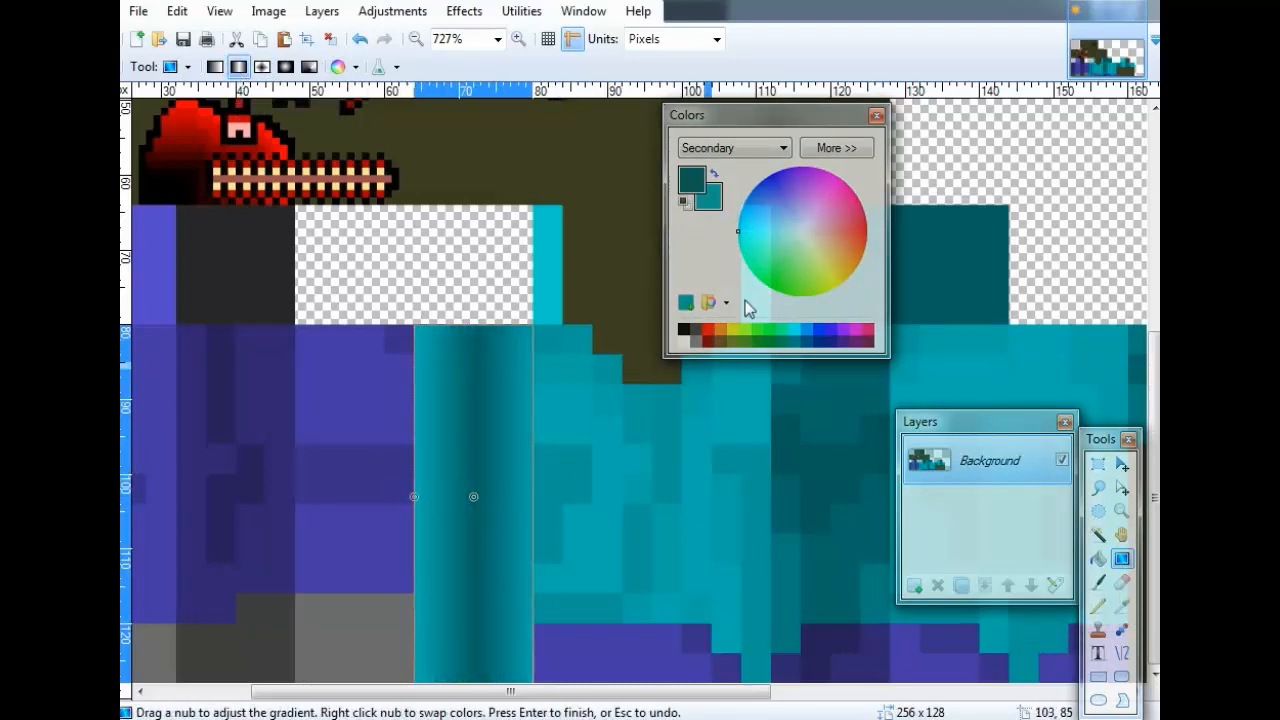
# Try the gradient with its two colours swapped, stretch it to 14 px, and return to the dark centre.
pyautogui.click(714, 177)
pyautogui.click(714, 177)
pyautogui.click(714, 177)
pyautogui.press('x')
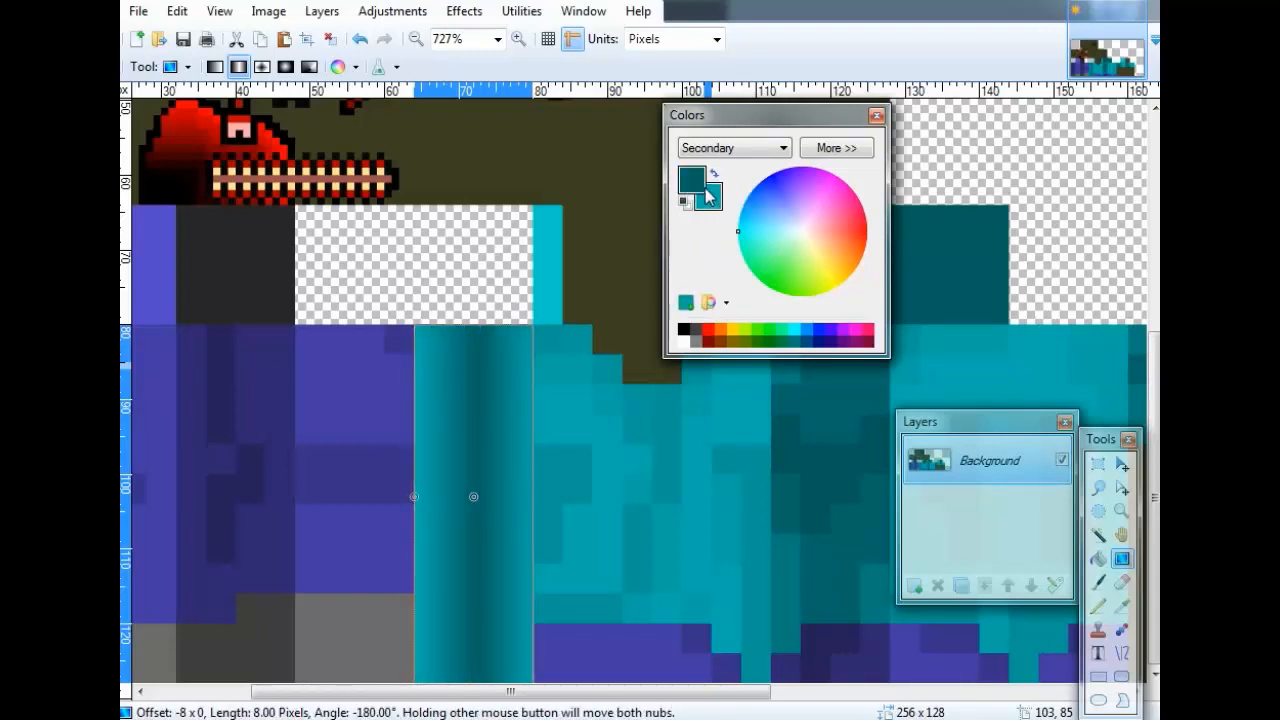
pyautogui.press('x')
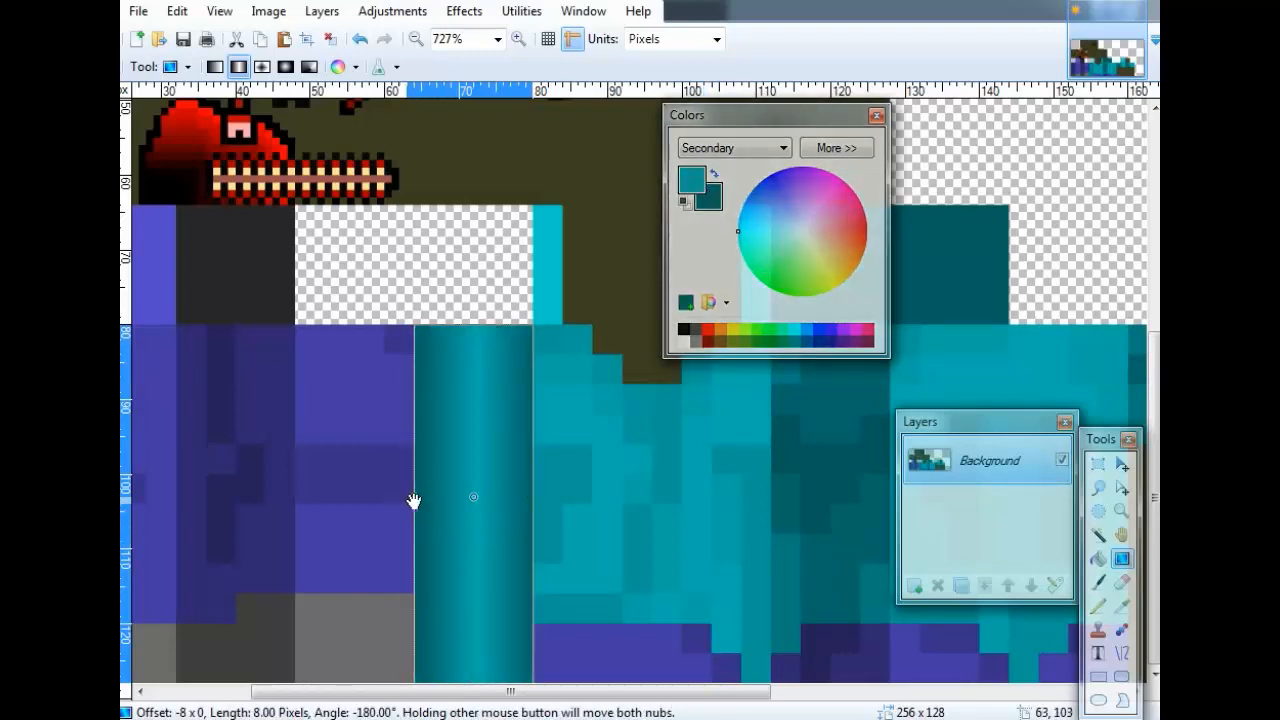
pyautogui.moveTo(414, 500); pyautogui.dragTo(370, 497)
pyautogui.press('x')
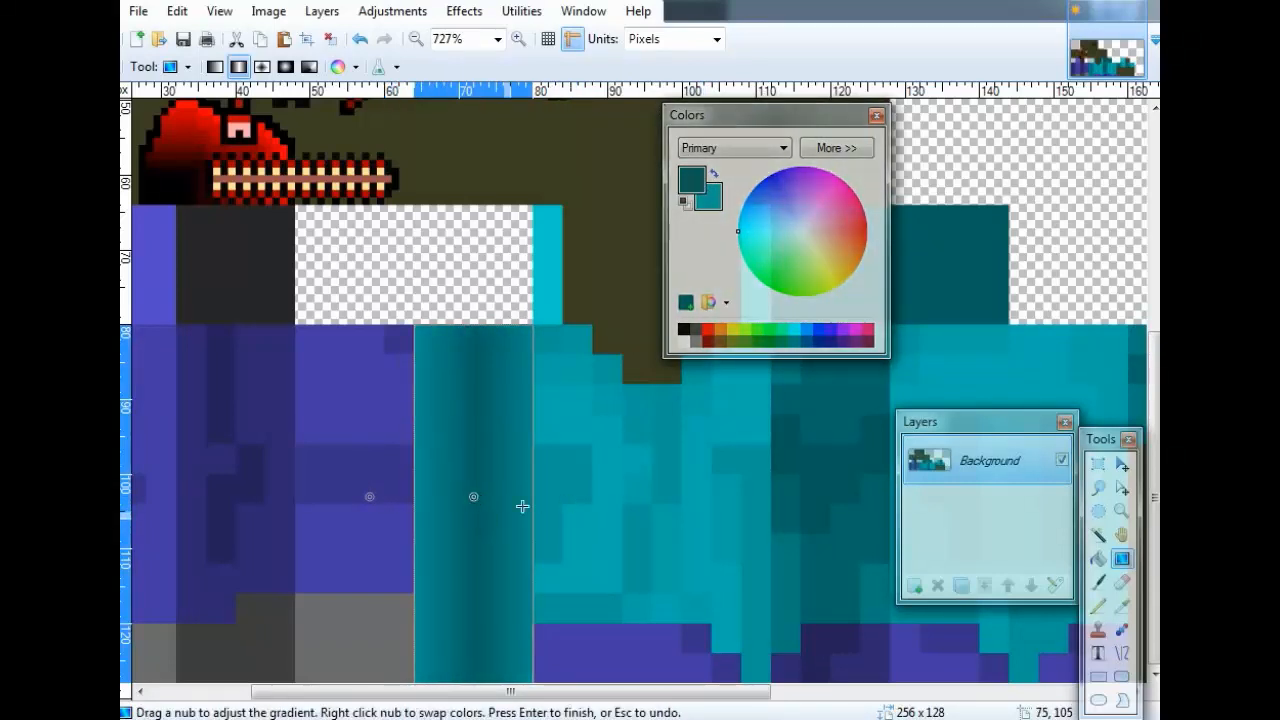
pyautogui.scroll(-3, 451, 529)
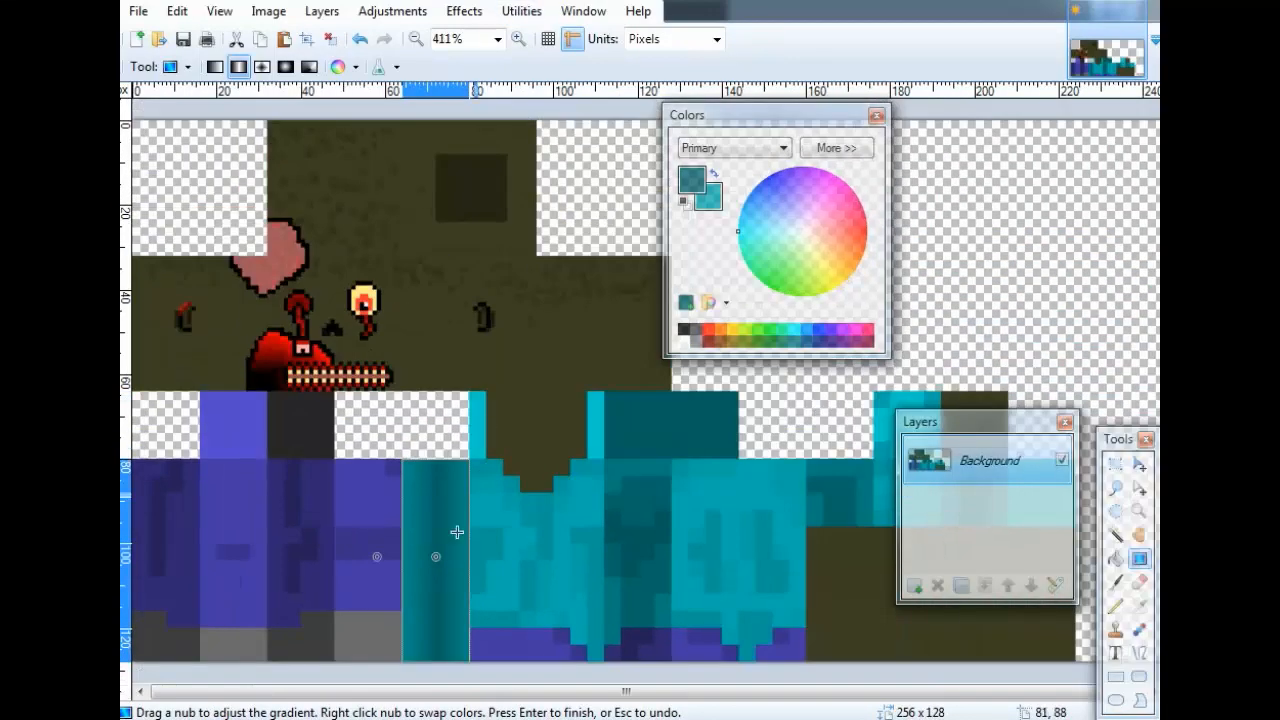
pyautogui.scroll(6, 423, 557)
pyautogui.scroll(-4, 398, 518)
pyautogui.scroll(5, 390, 495)
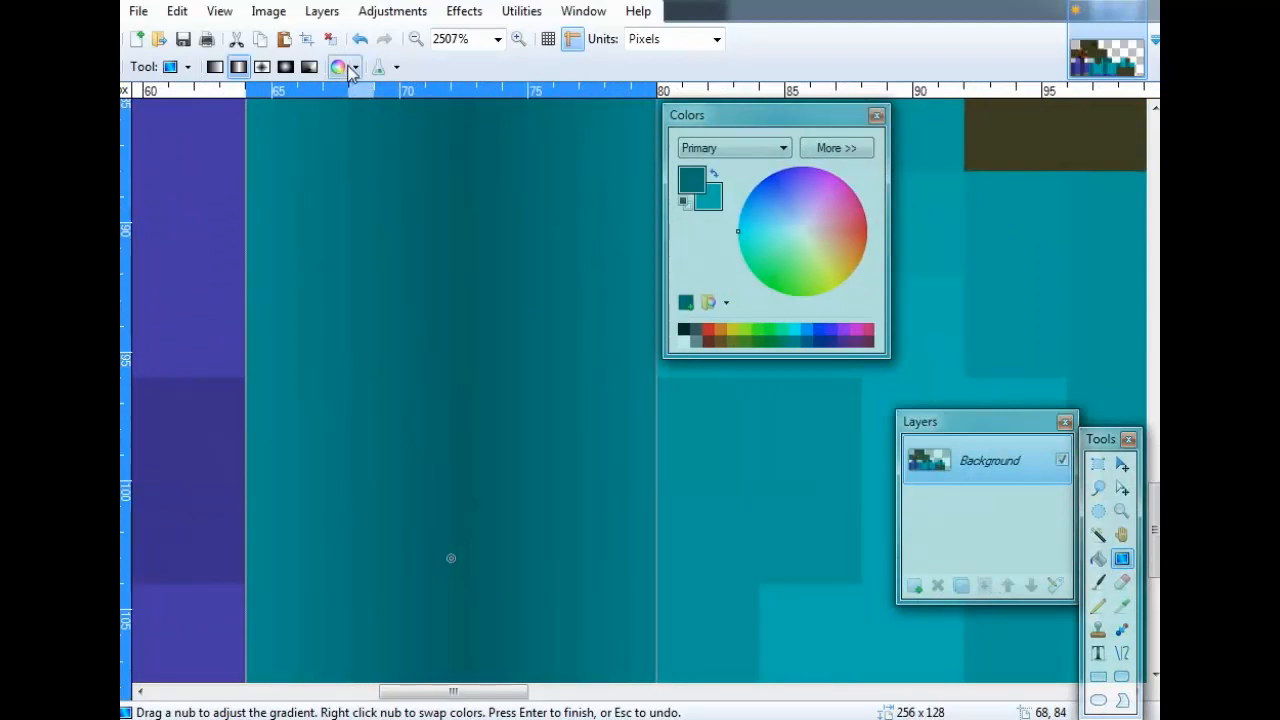
# Try the diamond, radial and conical gradient types on the torso side, with the gradient stretched to 31 px.
pyautogui.click(262, 67)
pyautogui.scroll(-5, 366, 429)
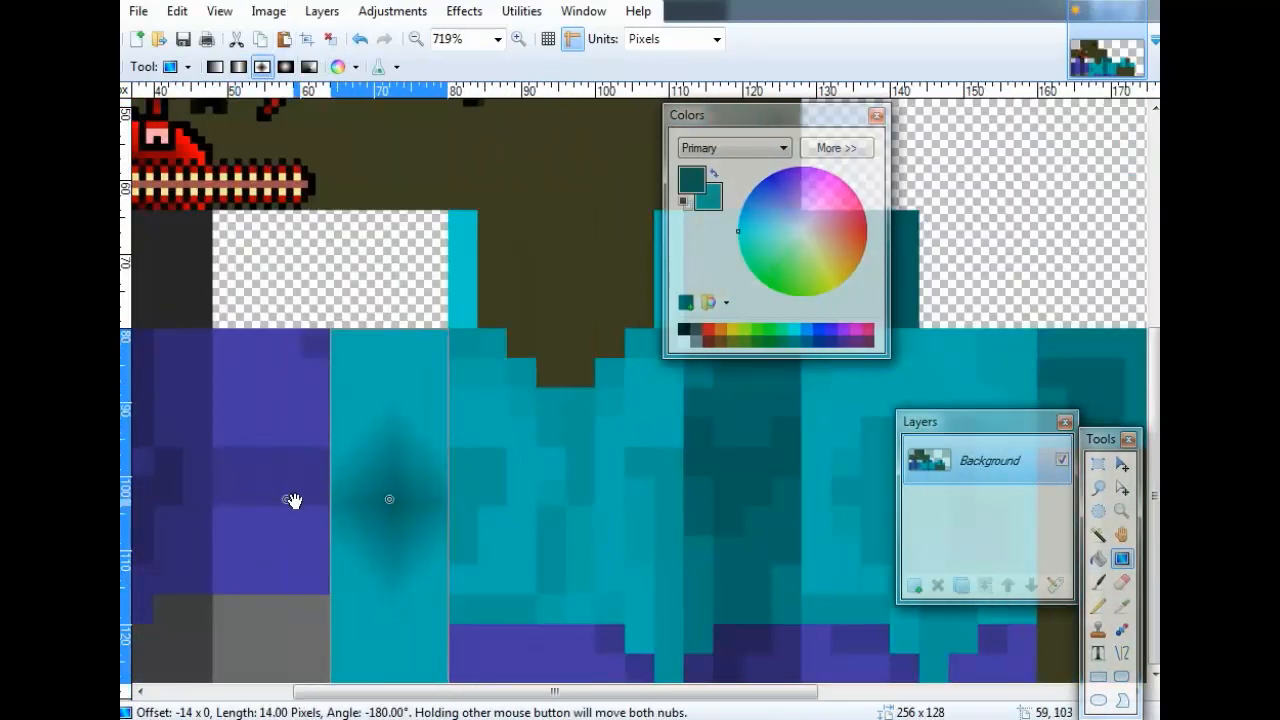
pyautogui.moveTo(293, 500); pyautogui.dragTo(161, 499)
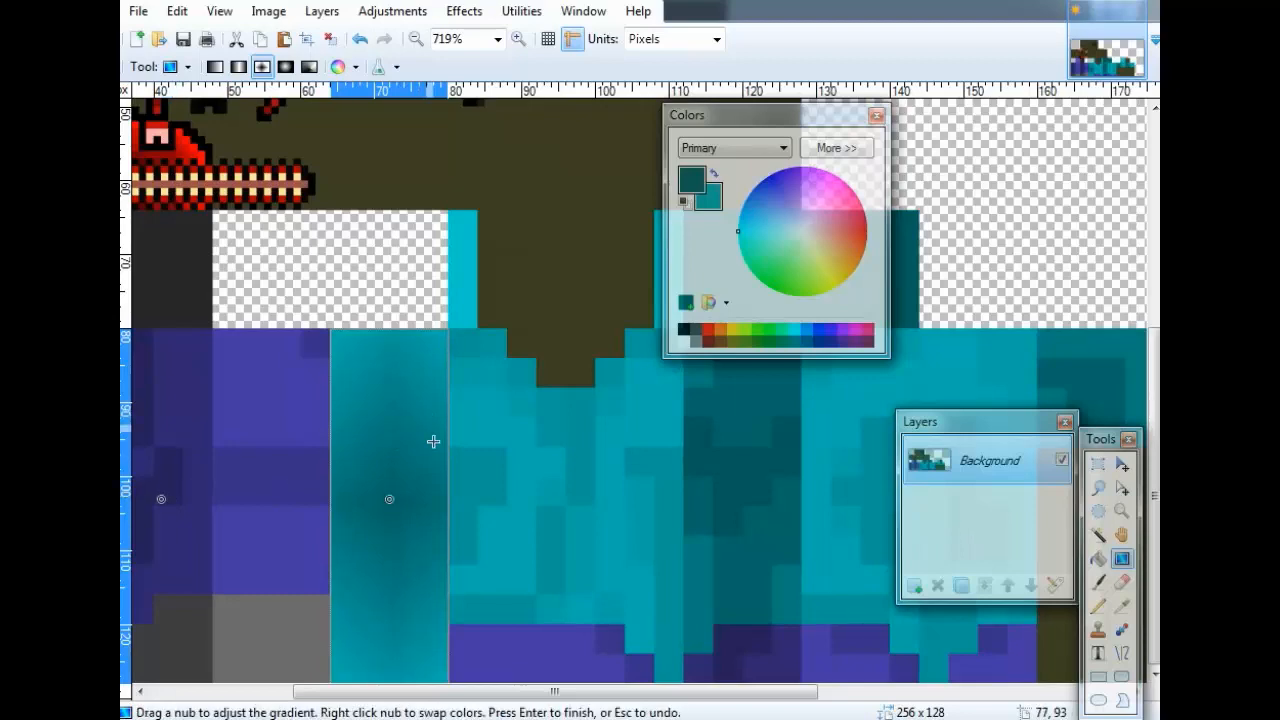
pyautogui.scroll(-4, 433, 441)
pyautogui.scroll(5, 450, 485)
pyautogui.scroll(-5, 416, 507)
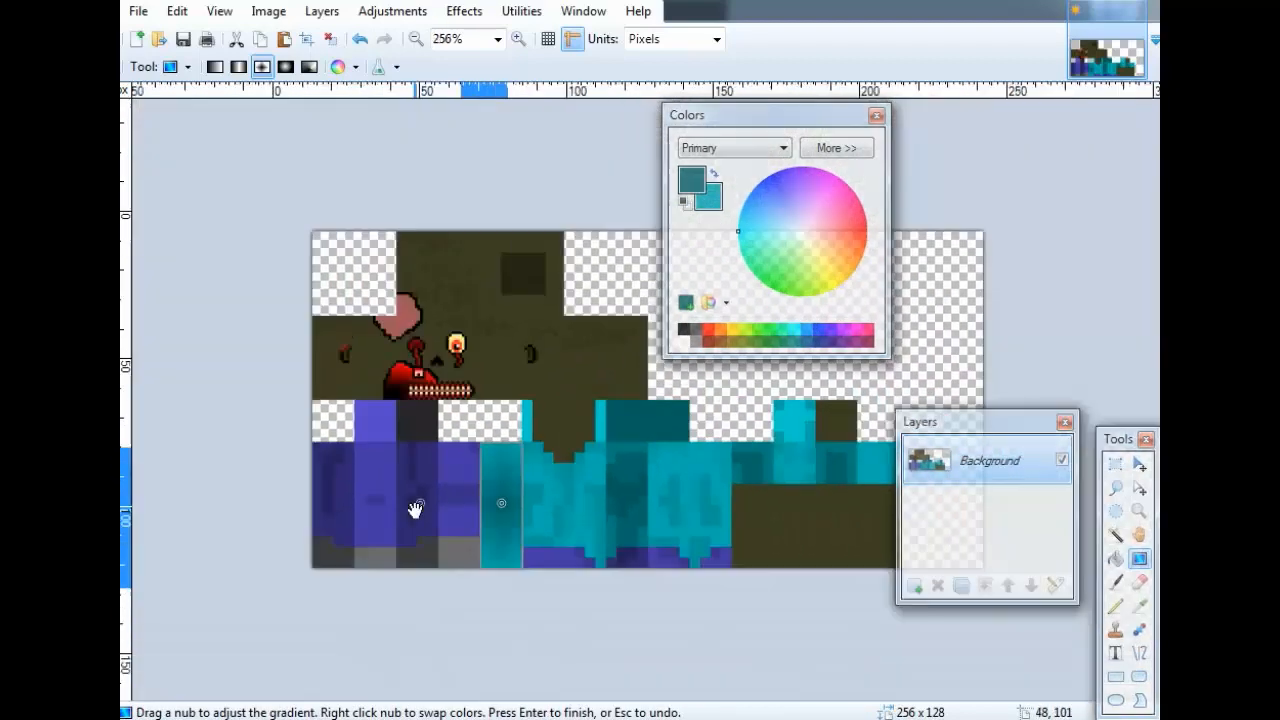
pyautogui.click(288, 72)
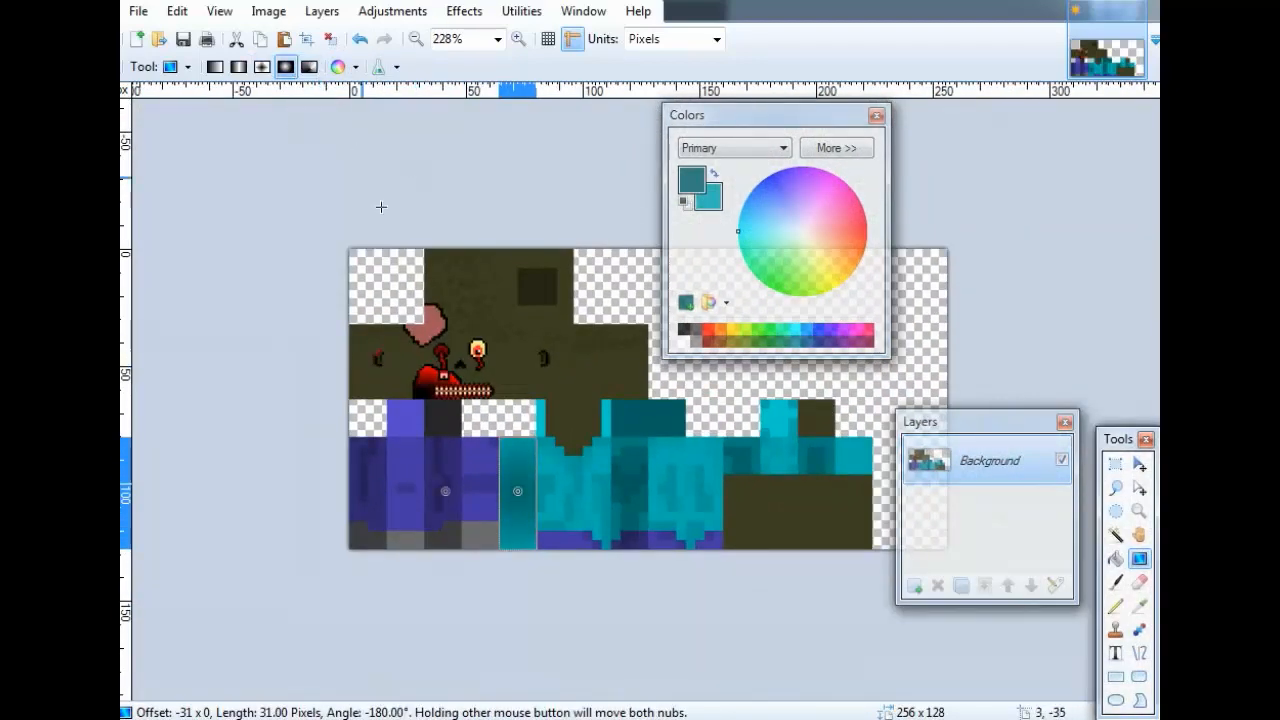
pyautogui.click(309, 66)
pyautogui.scroll(2, 463, 488)
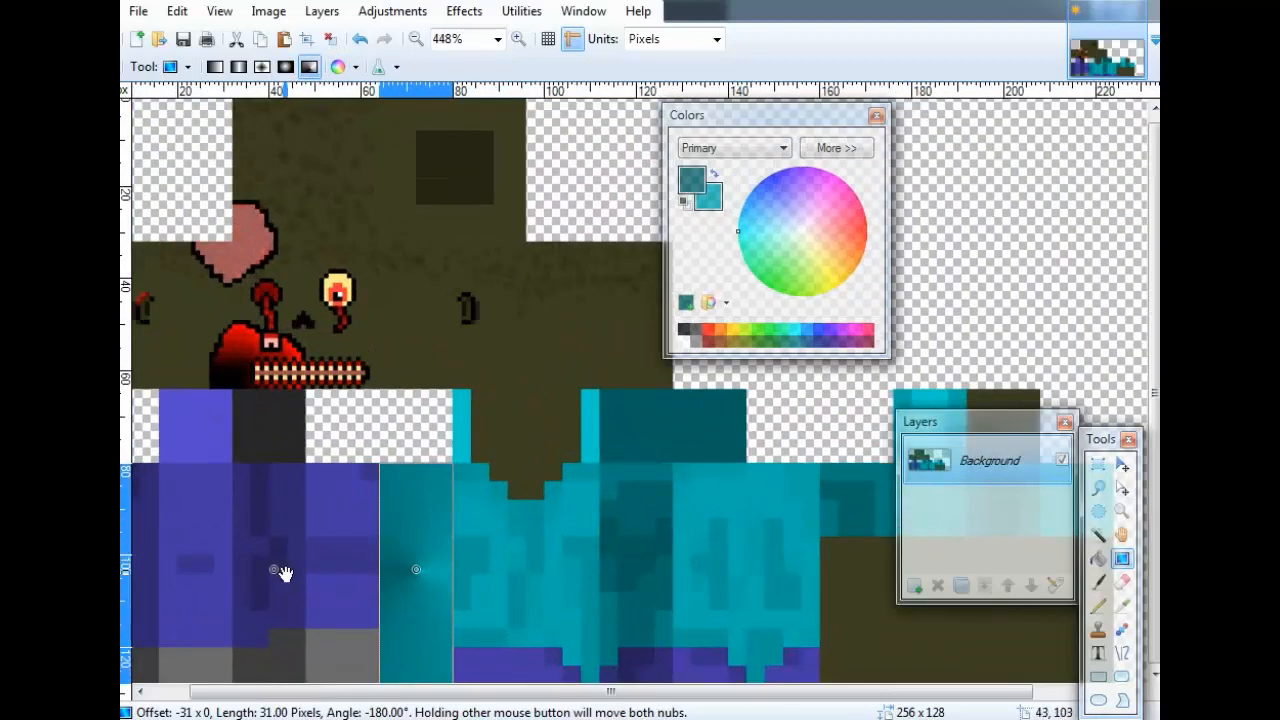
# Turn the torso side's gradient vertical with a length of about 35 px and make it reflected linear.
pyautogui.moveTo(279, 570); pyautogui.dragTo(416, 634)
pyautogui.click(238, 67)
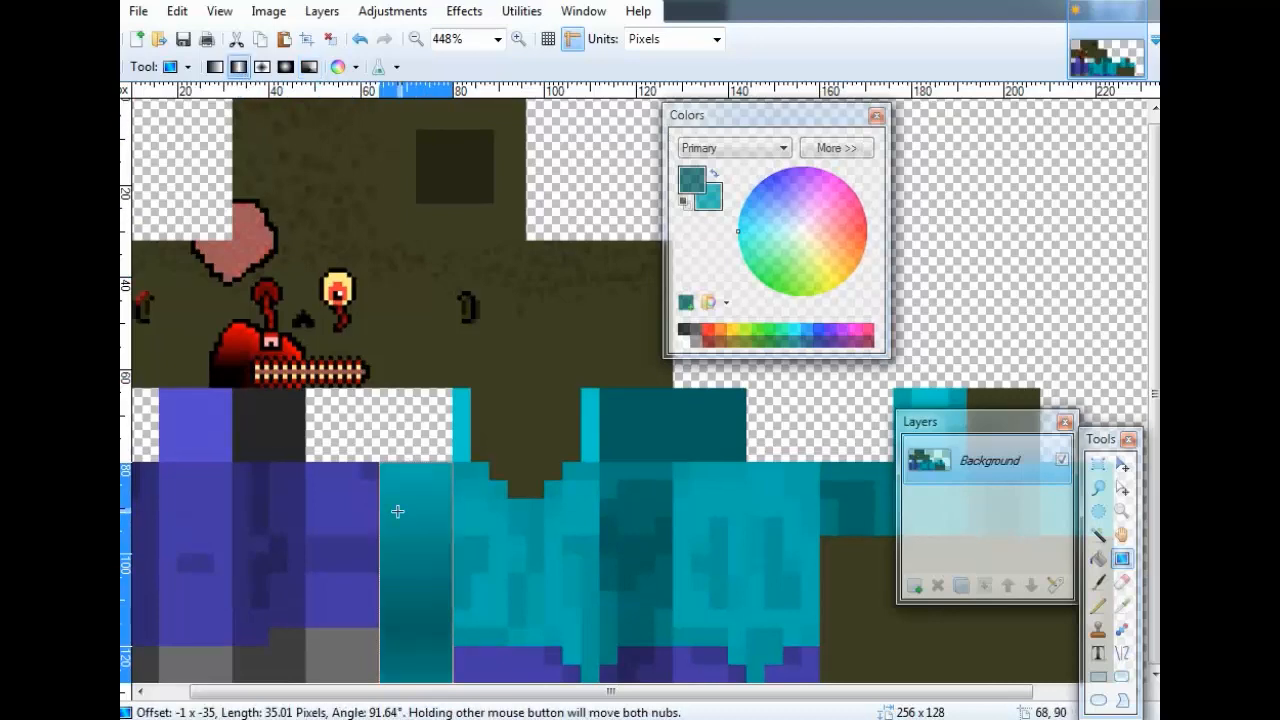
pyautogui.scroll(3, 397, 568)
pyautogui.scroll(-2, 400, 560)
# Draw a horizontal gradient about 18 px long over the torso side, compare it as linear and reflected, and undo it.
pyautogui.moveTo(425, 479); pyautogui.dragTo(278, 482)
pyautogui.keyDown('ctrl'); pyautogui.scroll(-2, 472, 580); pyautogui.keyUp('ctrl')
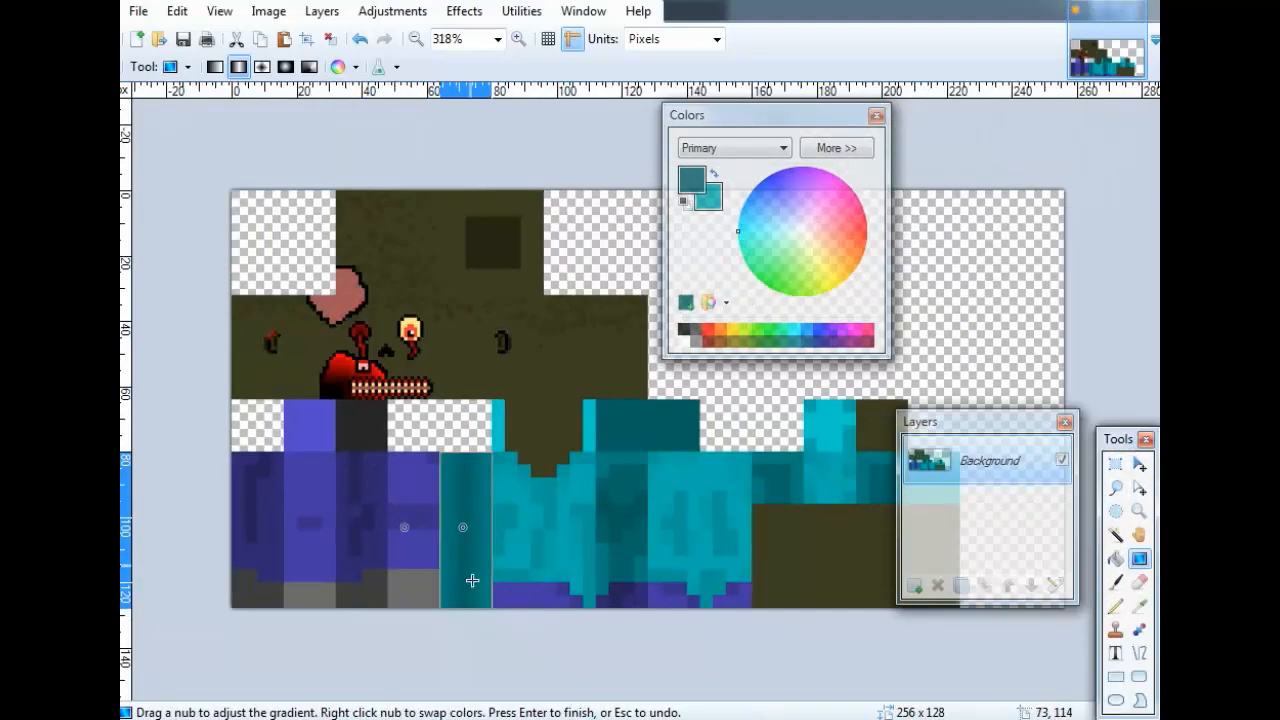
pyautogui.keyDown('ctrl'); pyautogui.scroll(3, 462, 335); pyautogui.keyUp('ctrl')
pyautogui.keyDown('ctrl'); pyautogui.scroll(-3, 191, 309); pyautogui.keyUp('ctrl')
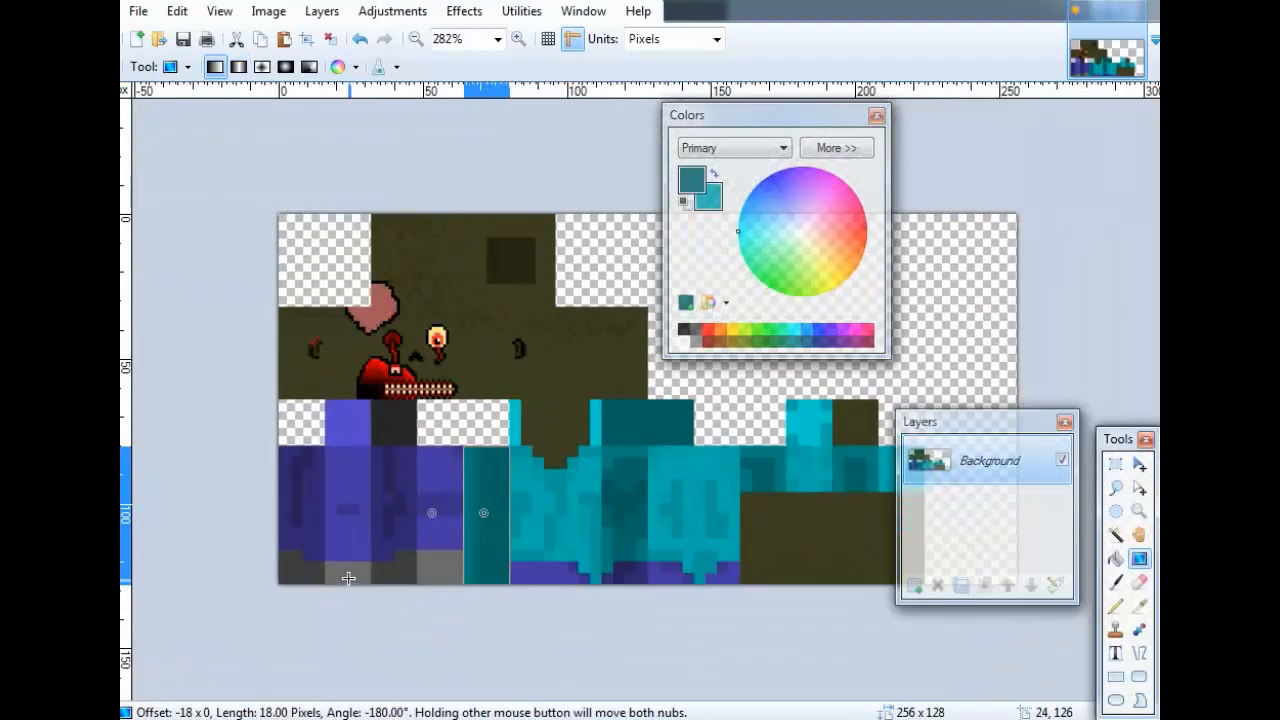
pyautogui.keyDown('ctrl'); pyautogui.scroll(-1, 343, 571); pyautogui.keyUp('ctrl')
pyautogui.keyDown('ctrl'); pyautogui.scroll(3, 343, 560); pyautogui.keyUp('ctrl')
pyautogui.click(240, 67)
pyautogui.keyDown('ctrl'); pyautogui.scroll(-2, 227, 508); pyautogui.keyUp('ctrl')
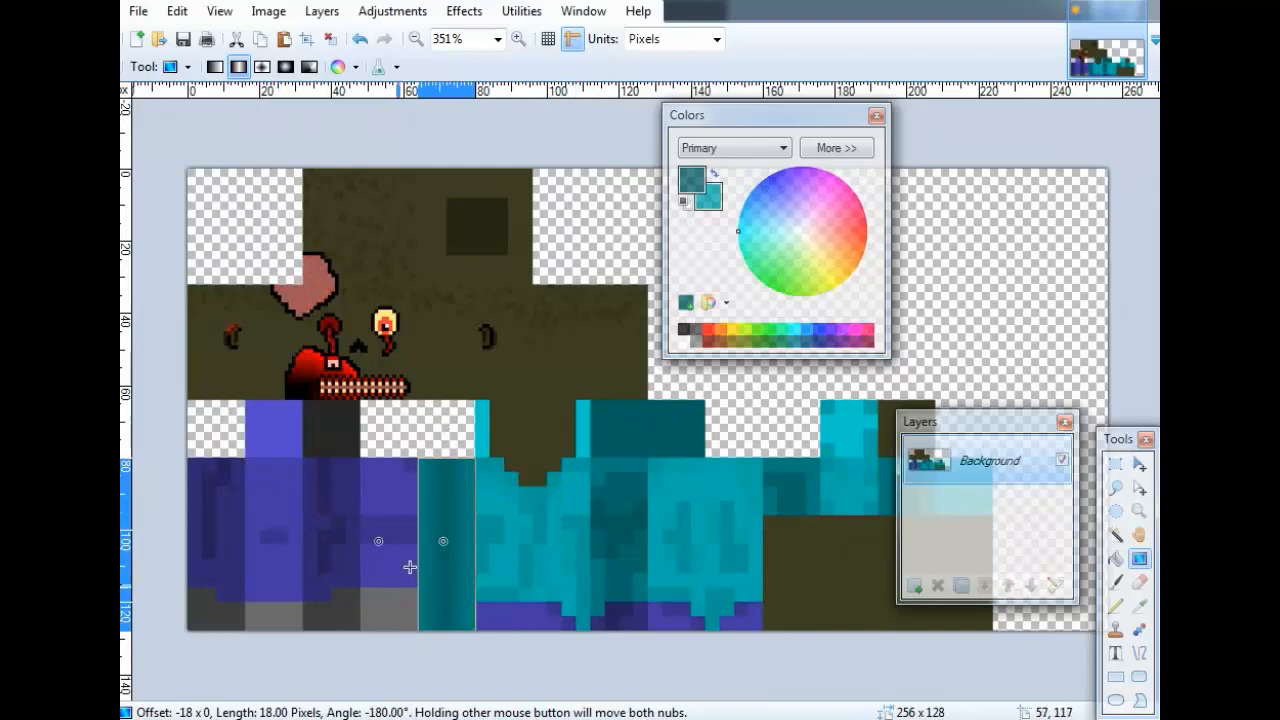
pyautogui.hotkey('ctrl', 'z')
# Select the 32 x 48 px front of the torso at 80, 80.
pyautogui.press('s')
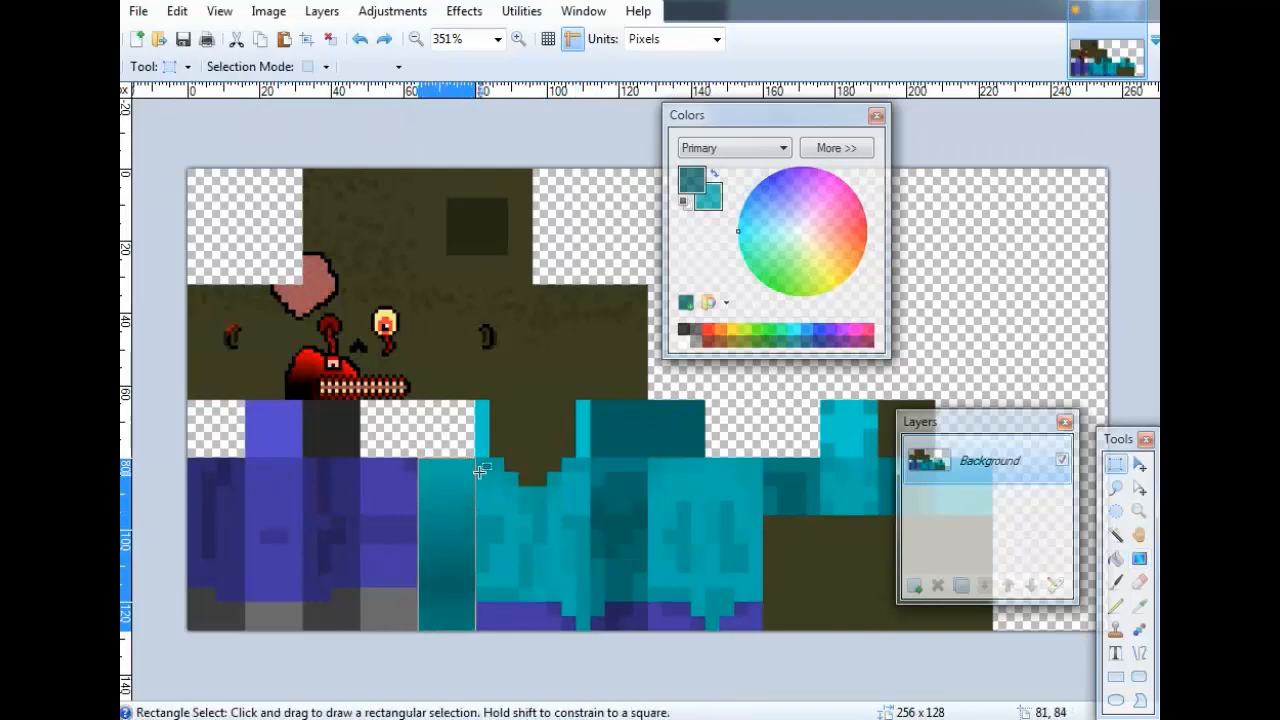
pyautogui.keyDown('ctrl'); pyautogui.scroll(4, 479, 472); pyautogui.keyUp('ctrl')
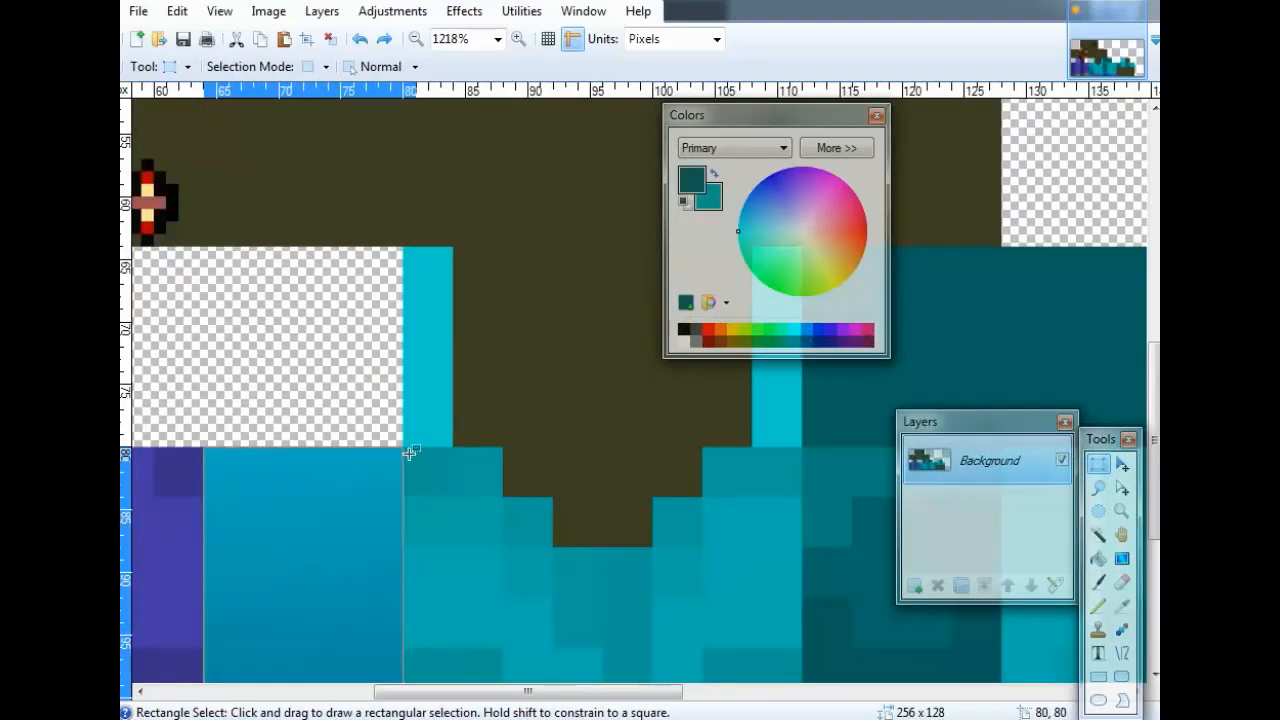
pyautogui.moveTo(415, 455); pyautogui.dragTo(798, 680)
pyautogui.scroll(-3, 600, 391)
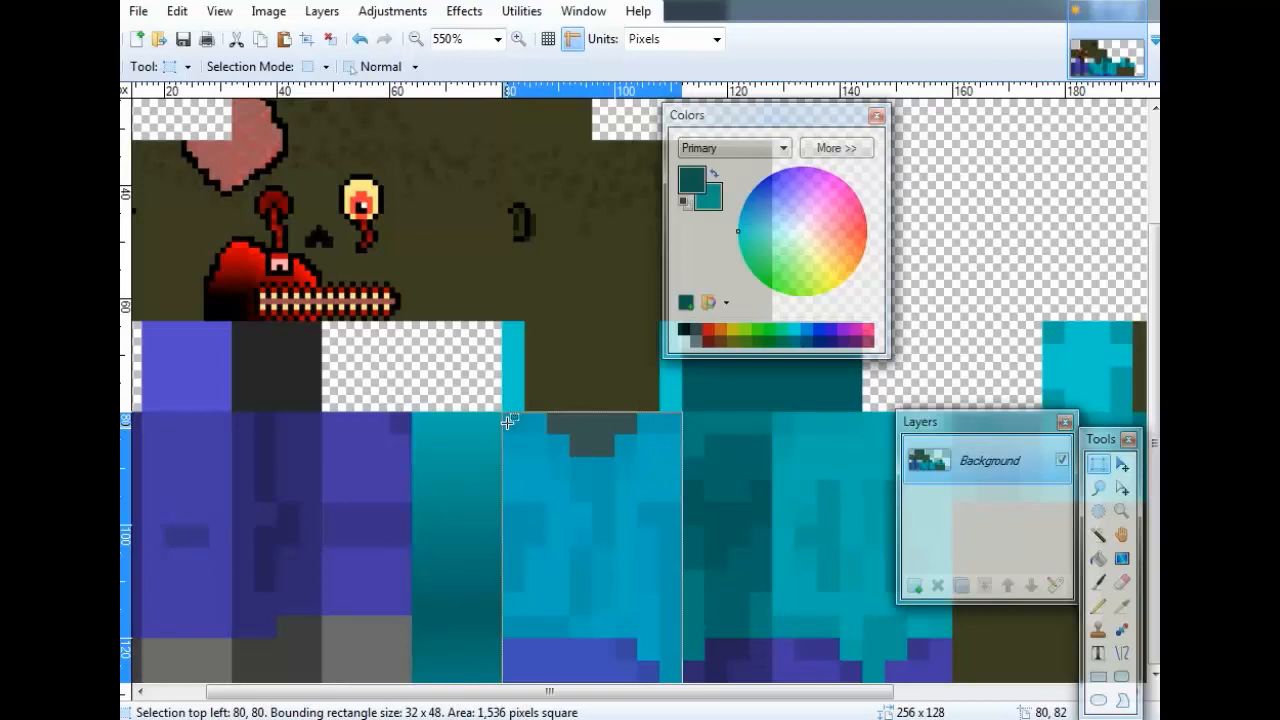
pyautogui.scroll(-6, 486, 354)
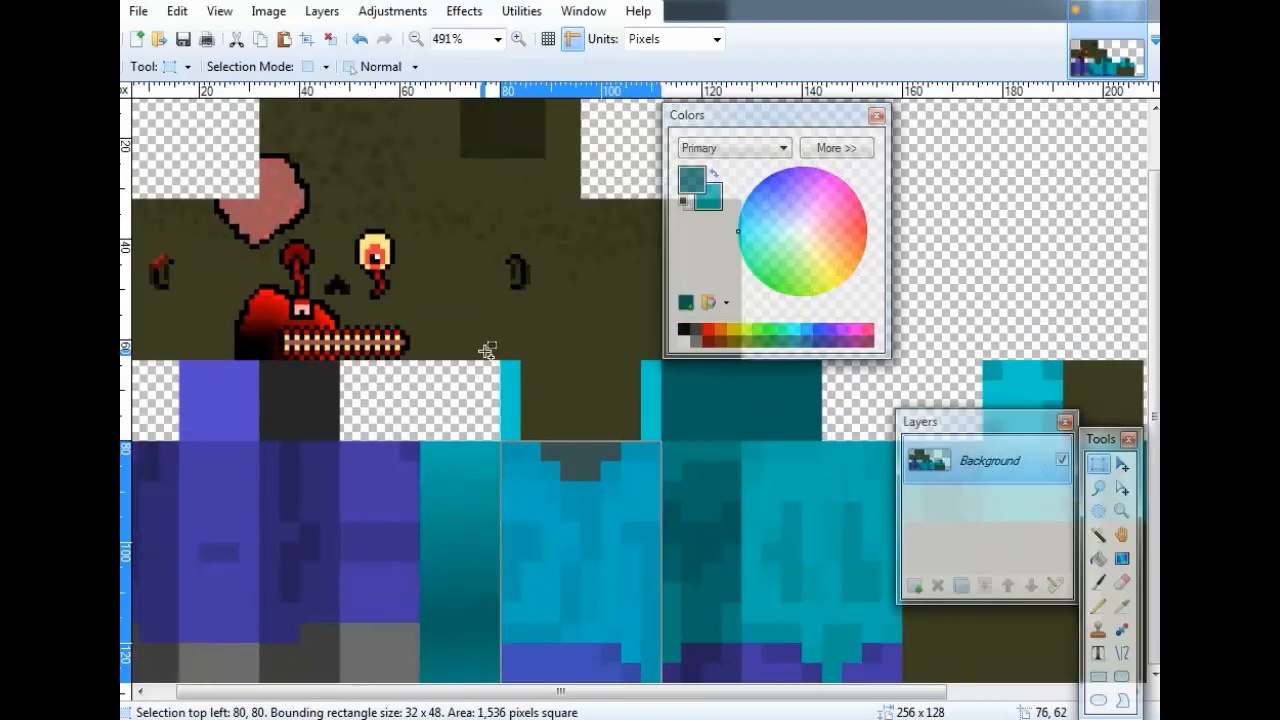
# Move the Colors window off the canvas, clear the torso selection and examine the leg area of the skin.
pyautogui.moveTo(820, 116); pyautogui.dragTo(1056, 116)
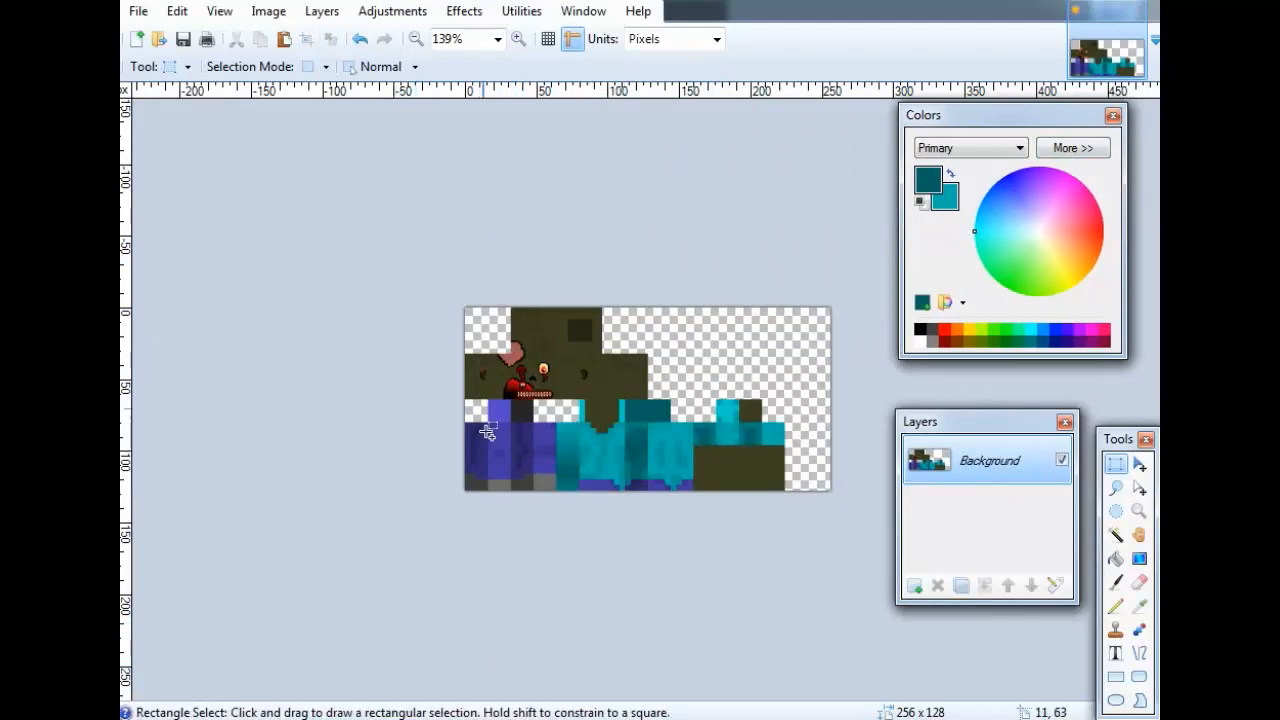
pyautogui.scroll(3, 503, 443)
pyautogui.scroll(8, 490, 450)
pyautogui.hscroll(-5, 493, 451)
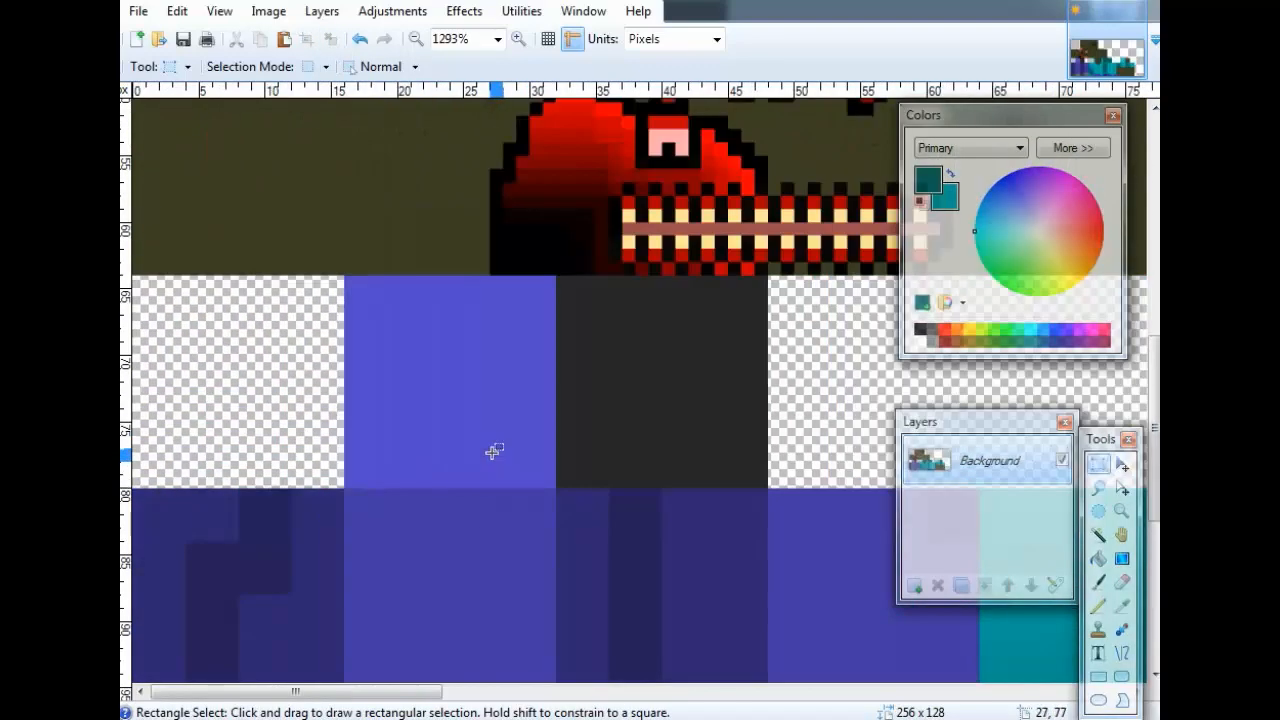
pyautogui.scroll(3, 493, 451)
pyautogui.scroll(-4, 497, 453)
pyautogui.scroll(-6, 497, 453)
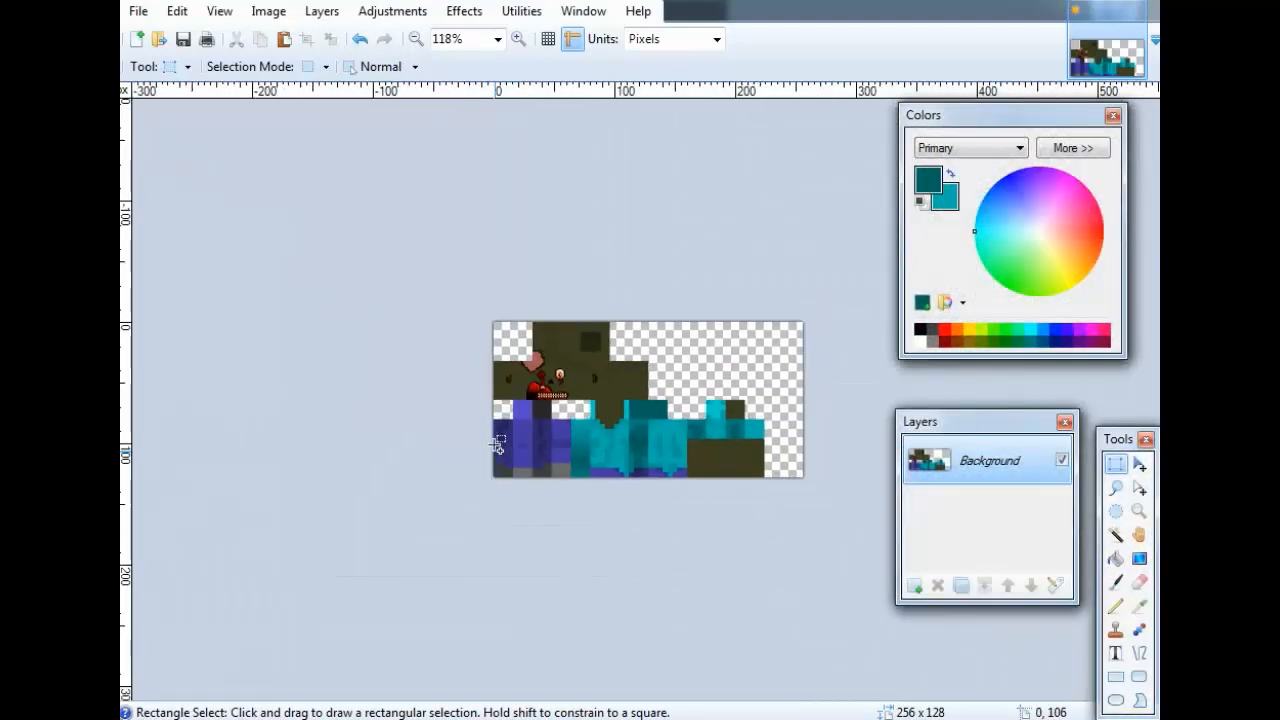
# Select the whole 256 x 128 px image and clear that selection.
pyautogui.hotkey('ctrl', 'a')
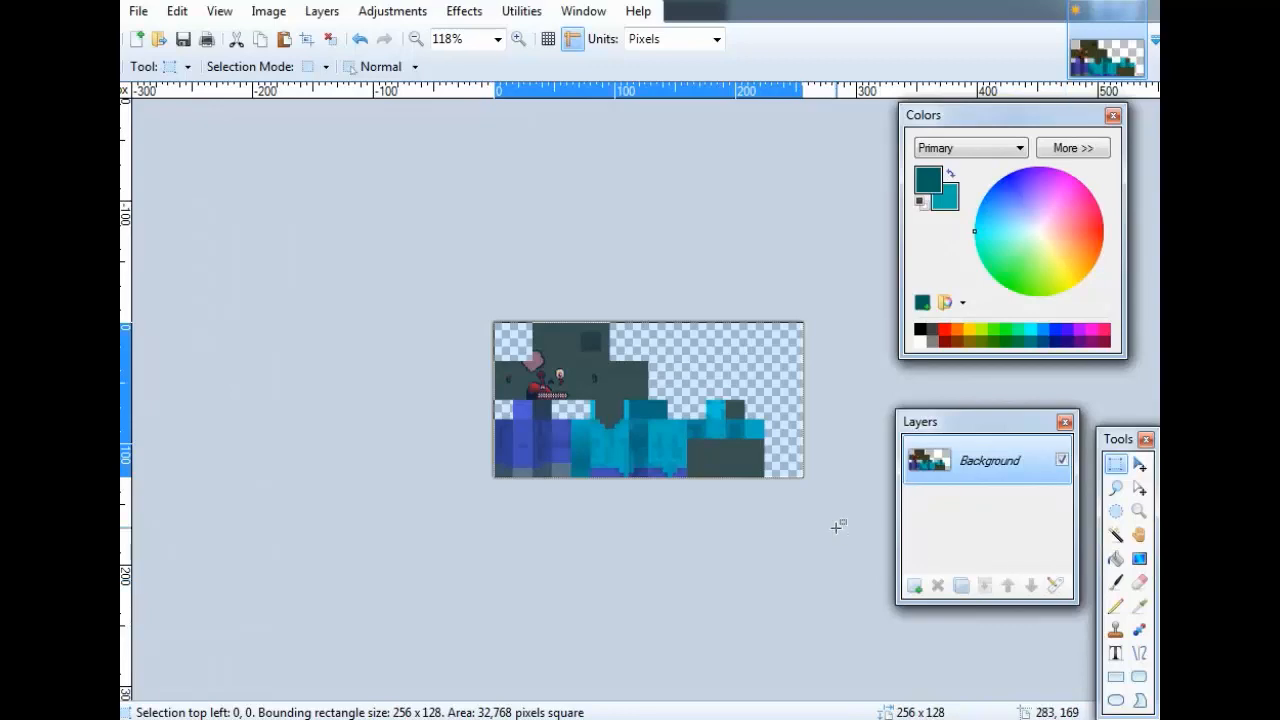
pyautogui.click(684, 437)
pyautogui.scroll(8, 684, 437)
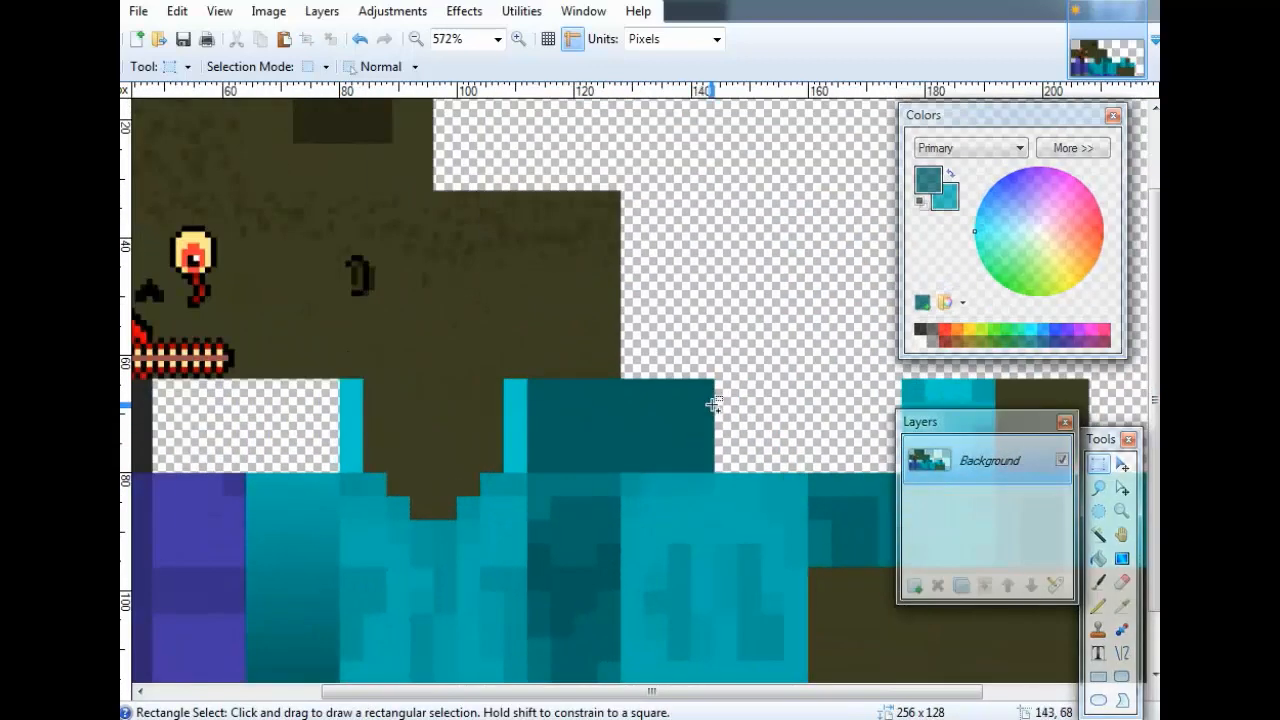
# Move the Colors and Layers windows to opposite sides of the workspace so the whole skin is uncovered.
pyautogui.scroll(-7, 720, 358)
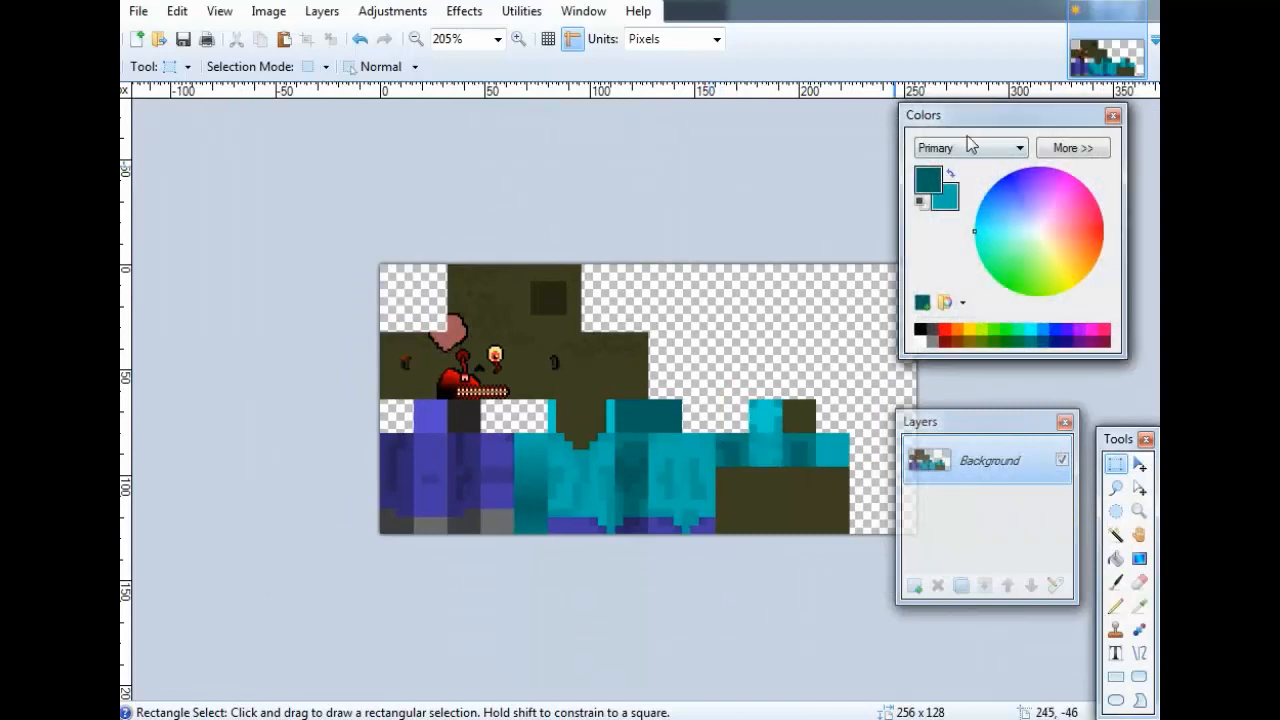
pyautogui.moveTo(972, 122); pyautogui.dragTo(998, 122)
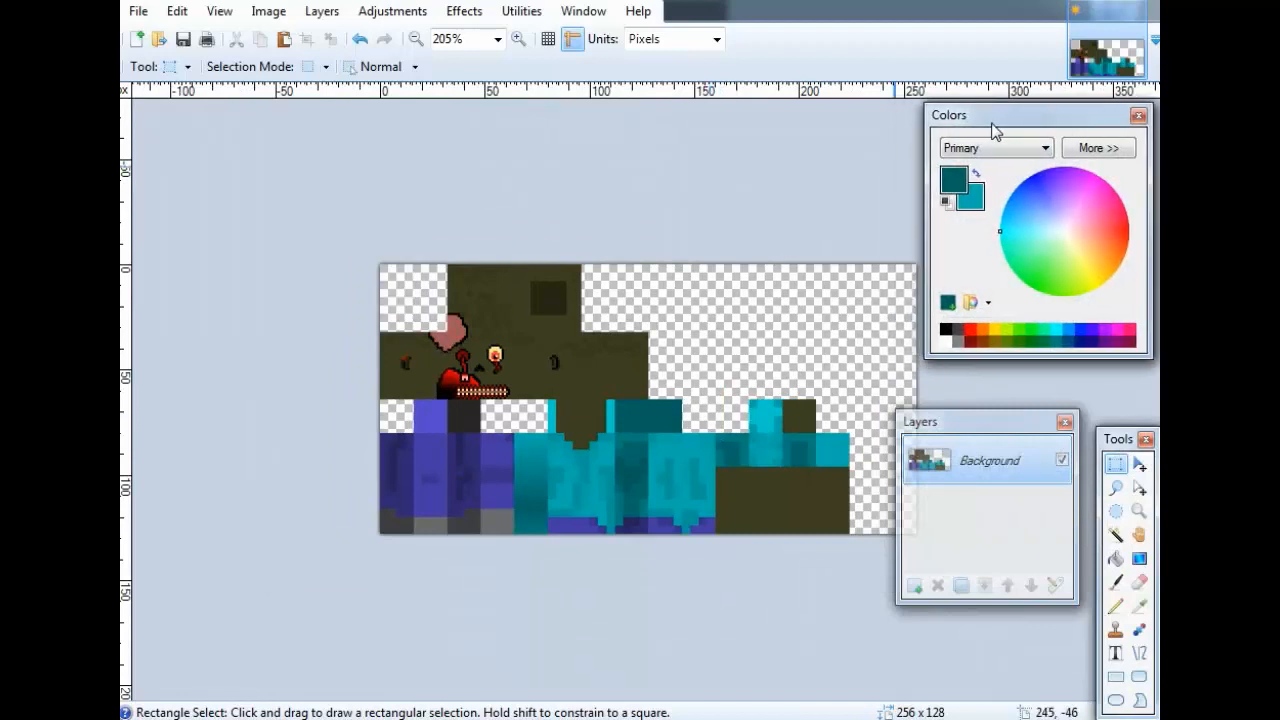
pyautogui.moveTo(905, 420); pyautogui.dragTo(243, 123)
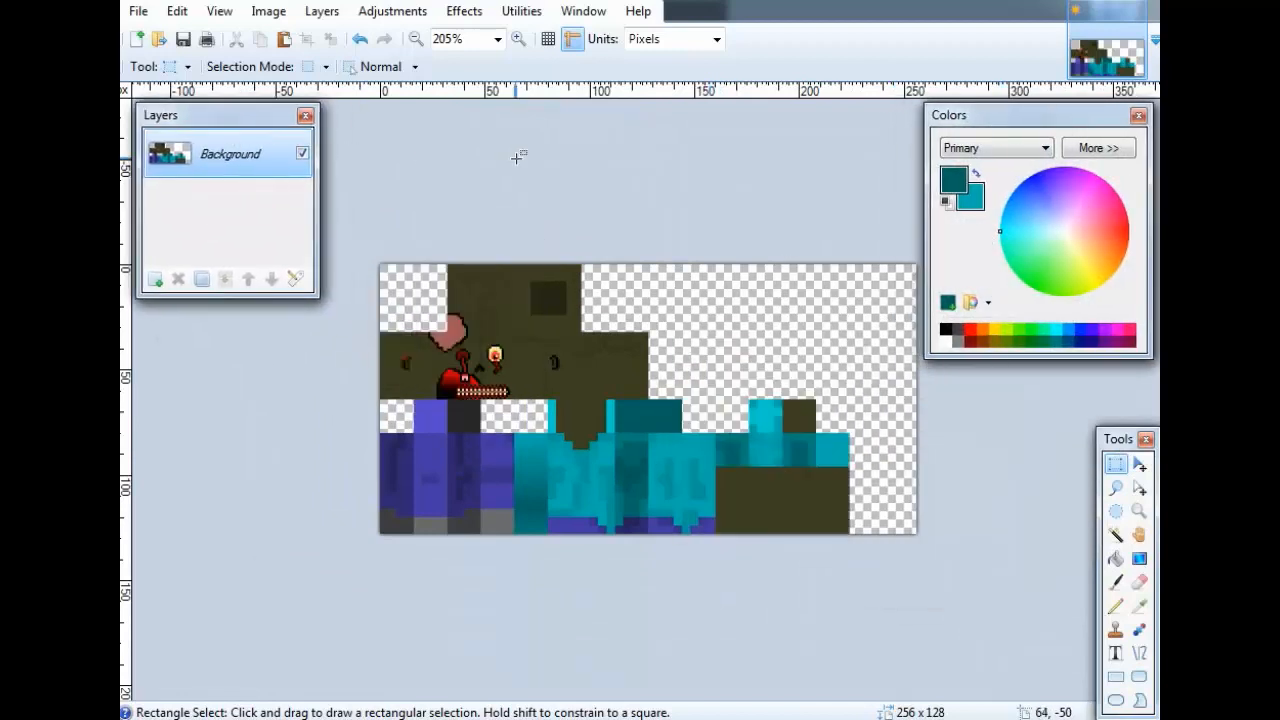